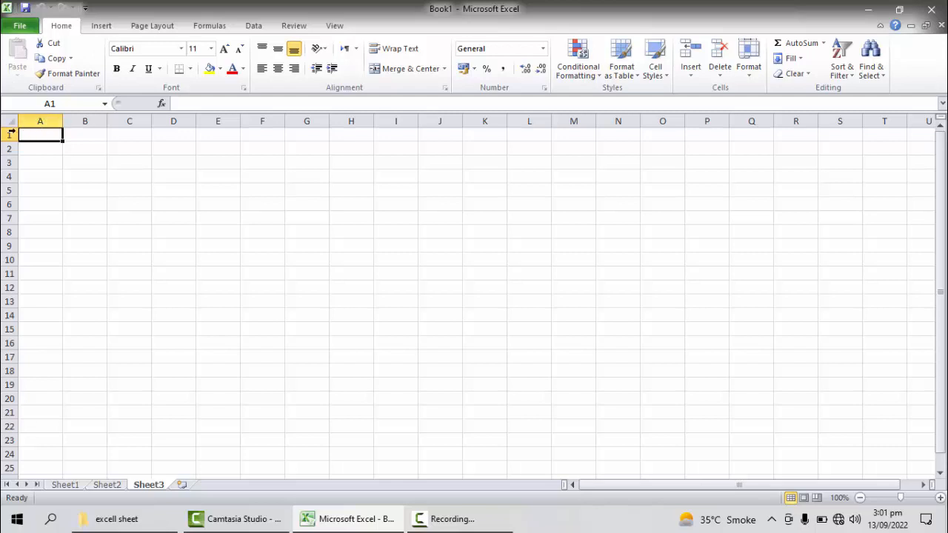
Step: Enter "Store Sheet" in cell A1 of Sheet3 and set its font size to 24
{"action": "double_click", "coordinate": [51, 135]}
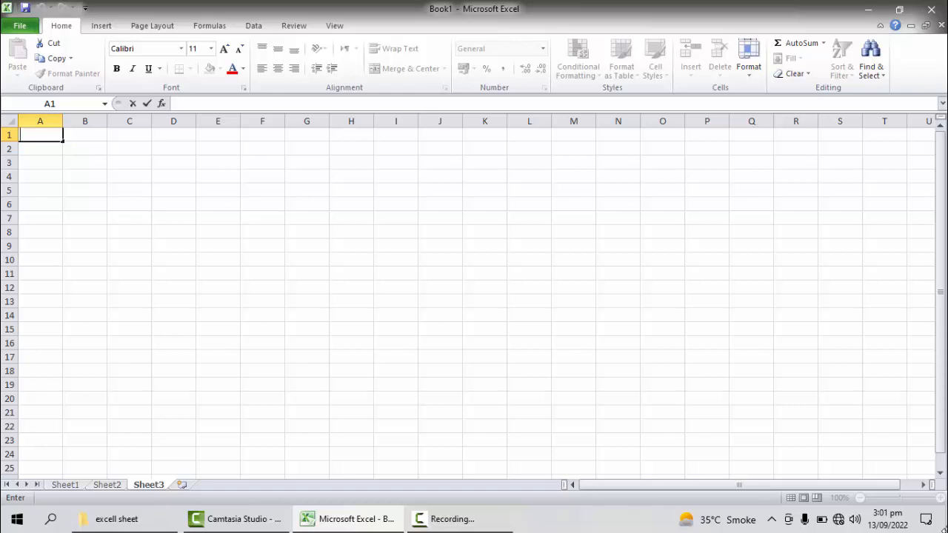
{"action": "type", "text": "Store Sheet"}
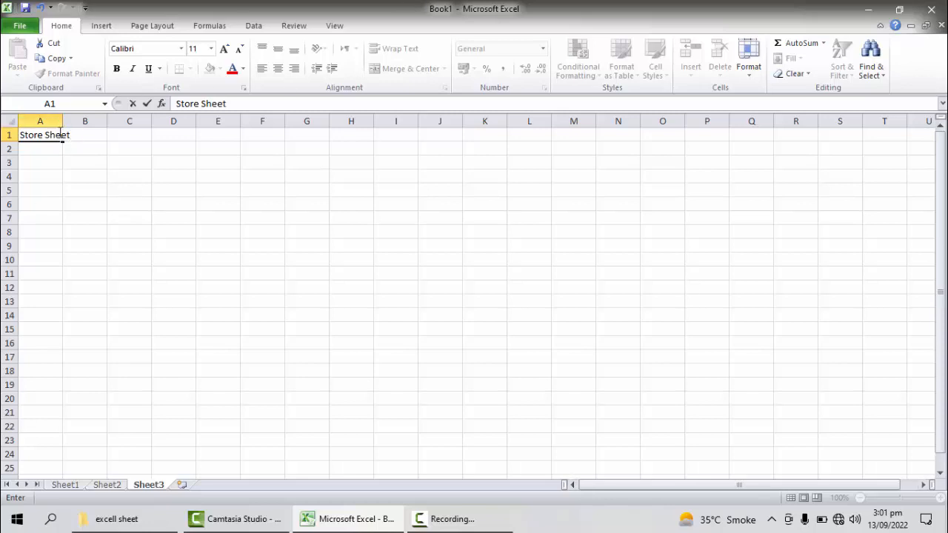
{"action": "left_click_drag", "start_coordinate": [61, 134], "coordinate": [9, 127]}
{"action": "left_click", "coordinate": [212, 49]}
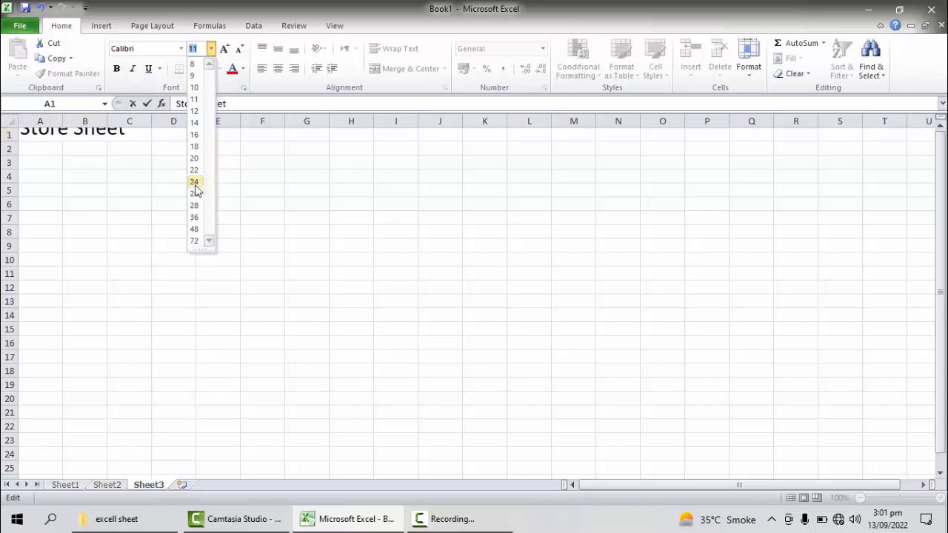
{"action": "left_click", "coordinate": [194, 183]}
{"action": "left_click_drag", "start_coordinate": [82, 199], "coordinate": [81, 197]}
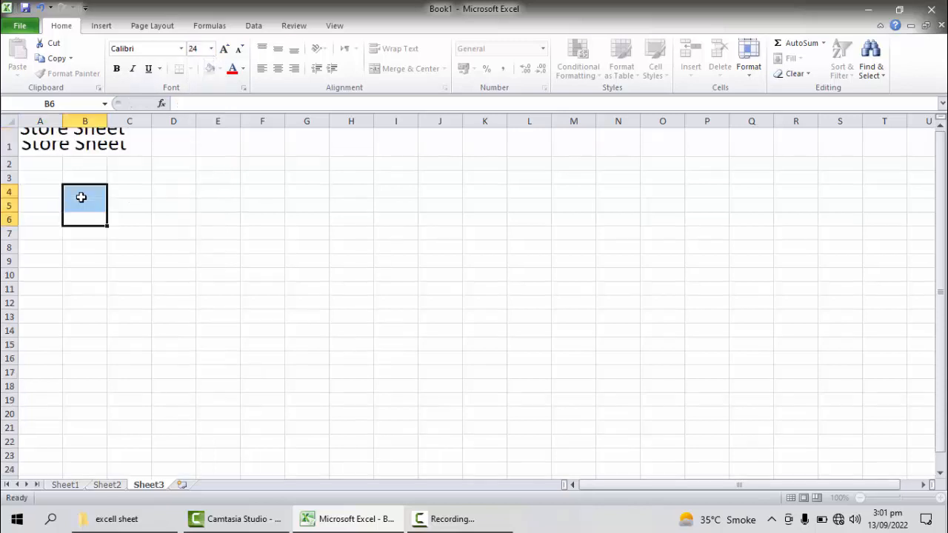
Step: Add leading spaces before the "Store Sheet" title in A1 to shift it across to columns F to H
{"action": "double_click", "coordinate": [22, 142]}
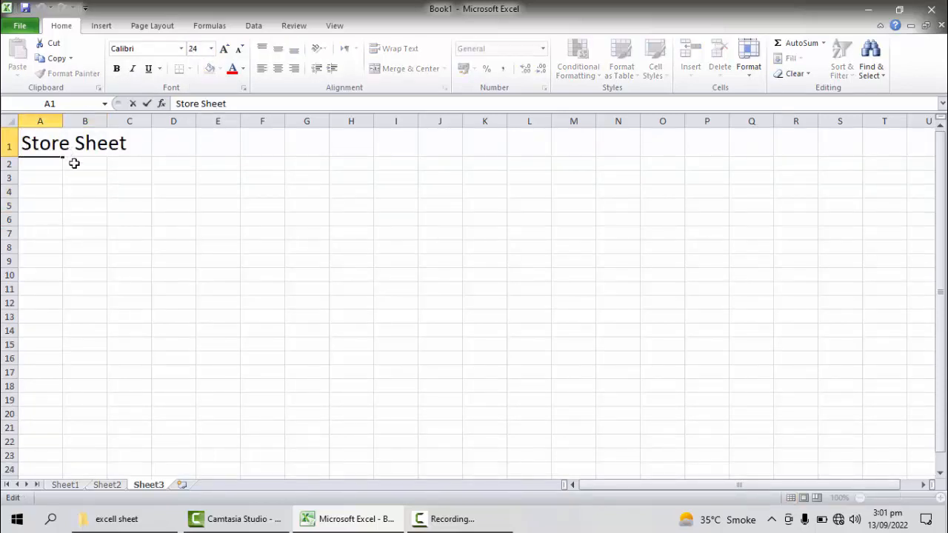
{"action": "left_click", "coordinate": [111, 196]}
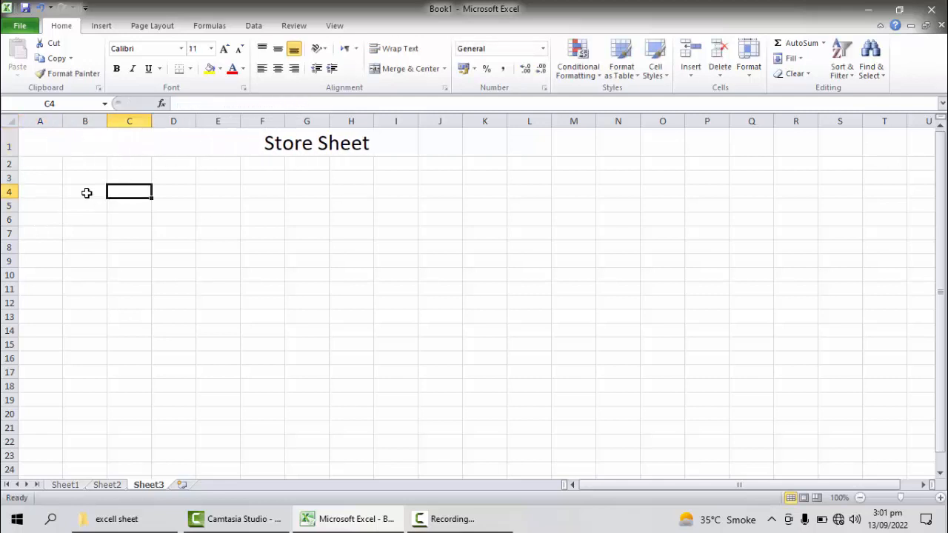
{"action": "left_click", "coordinate": [39, 143]}
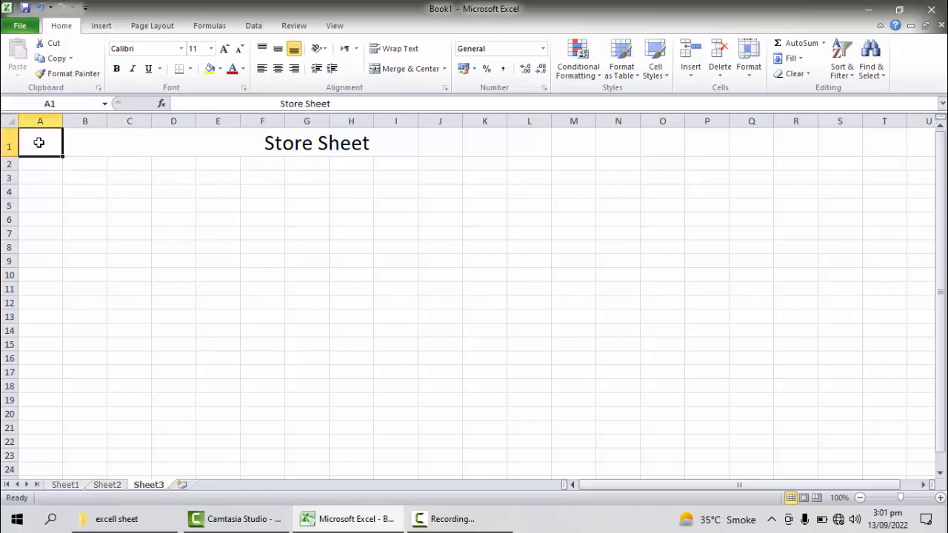
{"action": "double_click", "coordinate": [38, 143]}
{"action": "left_click", "coordinate": [307, 228]}
{"action": "left_click", "coordinate": [281, 141]}
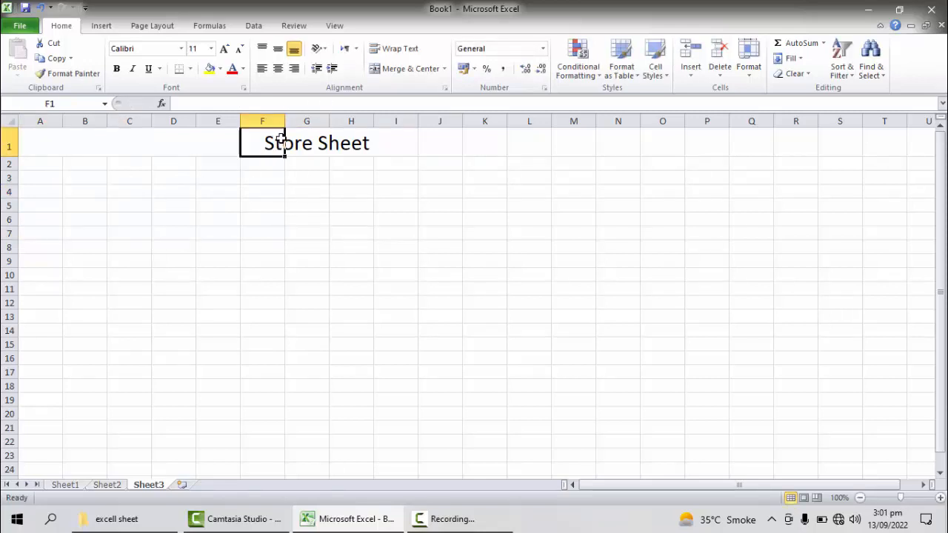
{"action": "left_click", "coordinate": [302, 143]}
{"action": "left_click", "coordinate": [375, 142]}
{"action": "left_click", "coordinate": [122, 219]}
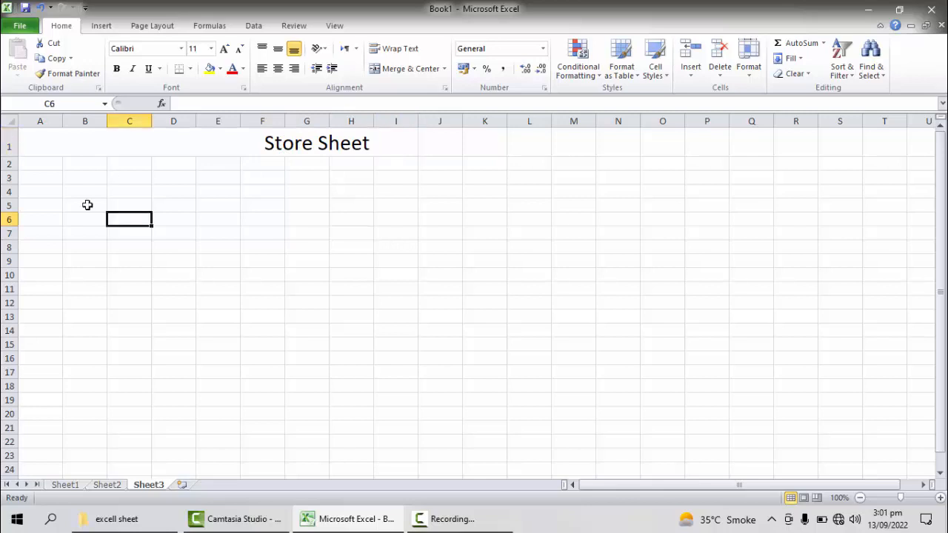
Step: Adjust the leading spaces in A1 so the "Store Sheet" title starts in column F
{"action": "double_click", "coordinate": [30, 140]}
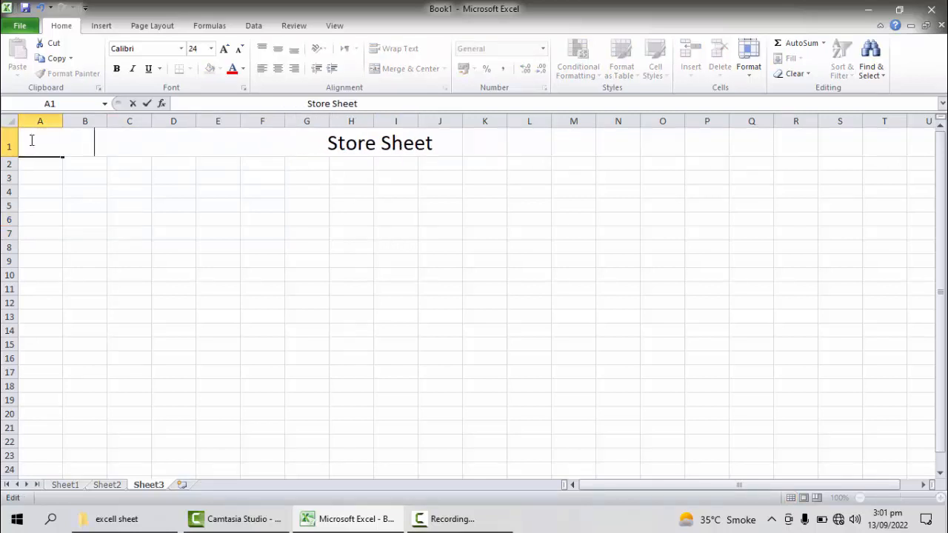
{"action": "key", "text": "BackSpace"}
{"action": "key", "text": "BackSpace"}
{"action": "key", "text": "BackSpace"}
{"action": "key", "text": "BackSpace"}
{"action": "key", "text": "BackSpace"}
{"action": "key", "text": "BackSpace"}
{"action": "key", "text": "BackSpace"}
{"action": "key", "text": "BackSpace"}
{"action": "key", "text": "BackSpace"}
{"action": "key", "text": "BackSpace"}
{"action": "key", "text": "BackSpace"}
{"action": "key", "text": "BackSpace"}
{"action": "key", "text": "BackSpace"}
{"action": "key", "text": "BackSpace"}
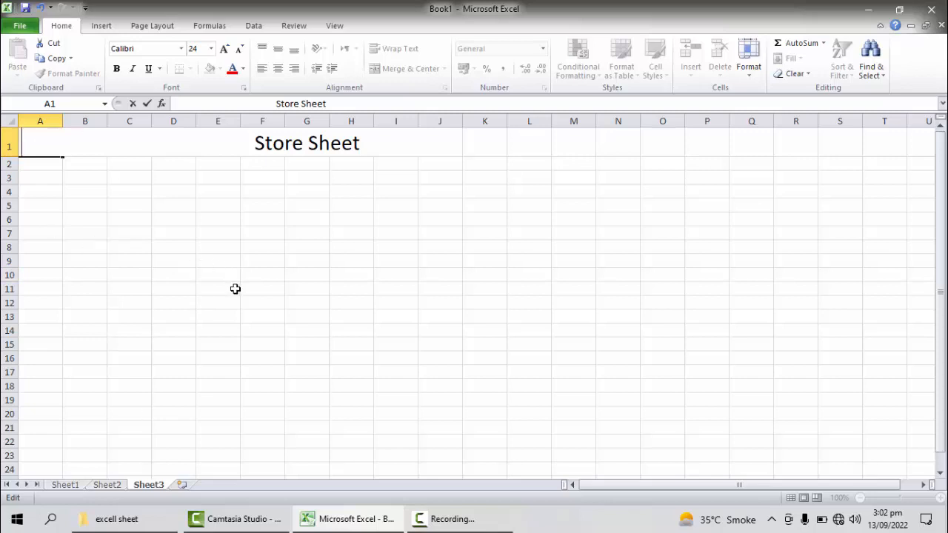
{"action": "left_click", "coordinate": [384, 527]}
{"action": "left_click", "coordinate": [383, 527]}
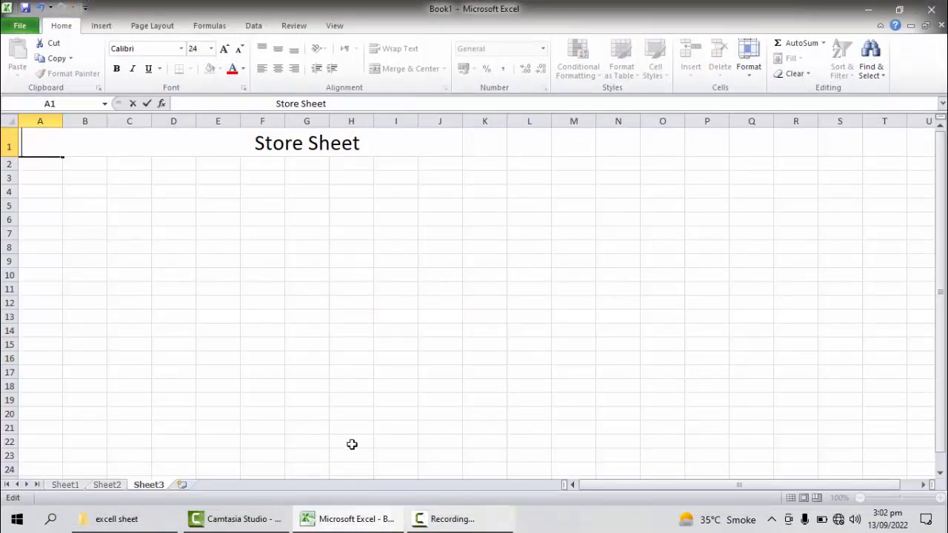
Step: Switch to Sheet1 and enter the title "Chase Up Store" in cell A1
{"action": "left_click", "coordinate": [64, 487]}
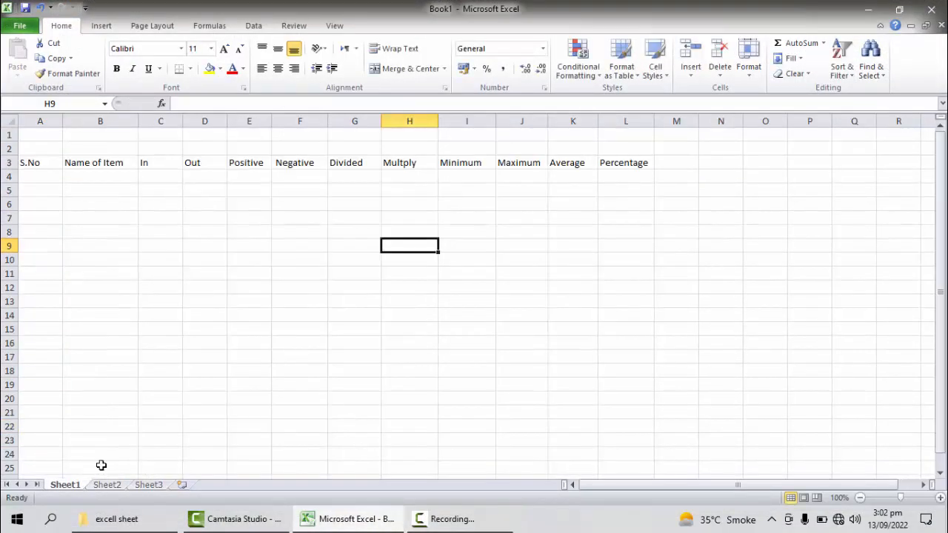
{"action": "left_click", "coordinate": [36, 138]}
{"action": "double_click", "coordinate": [36, 138]}
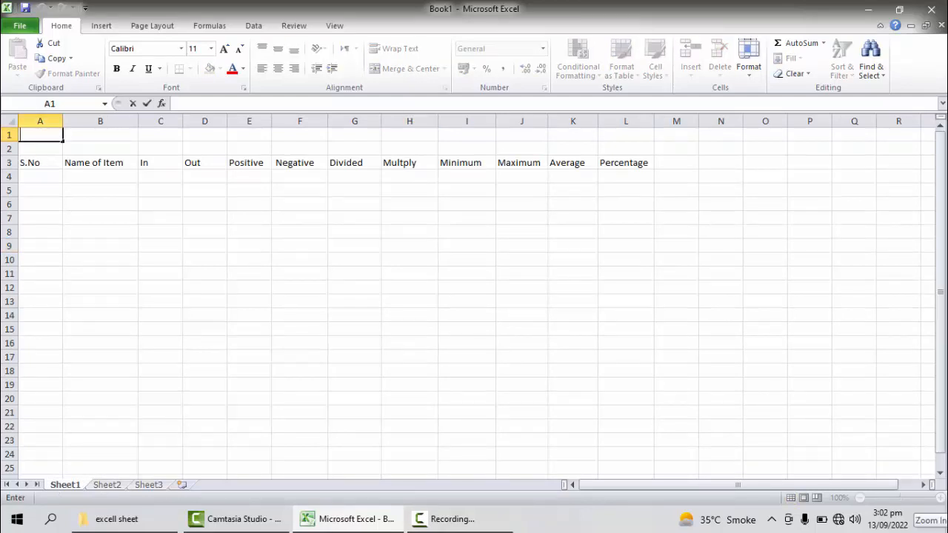
{"action": "type", "text": "C"}
{"action": "type", "text": "jh"}
{"action": "key", "text": "BackSpace"}
{"action": "key", "text": "BackSpace"}
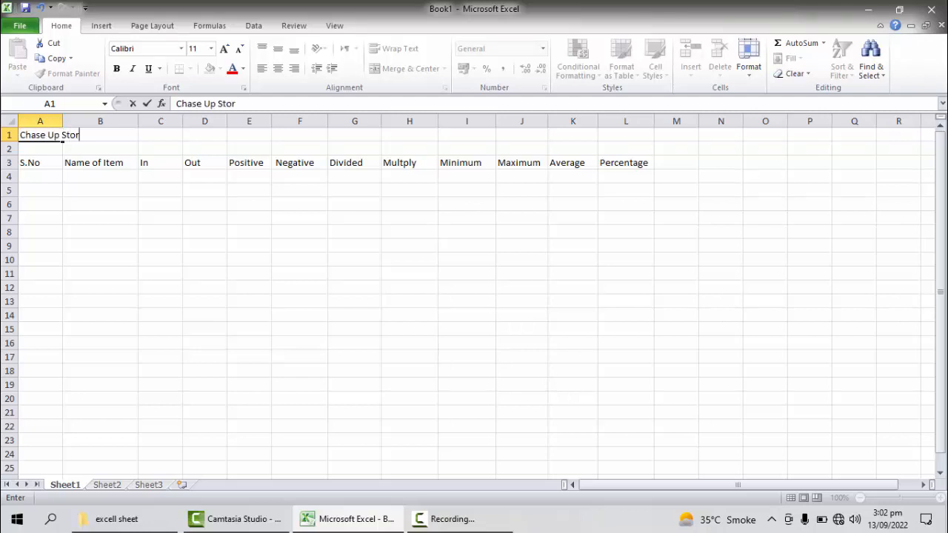
{"action": "left_click", "coordinate": [81, 272]}
Step: Set the "Chase Up Store" title to font size 20 and shift it with leading spaces over columns F to H
{"action": "double_click", "coordinate": [53, 136]}
{"action": "left_click_drag", "start_coordinate": [86, 136], "coordinate": [10, 136]}
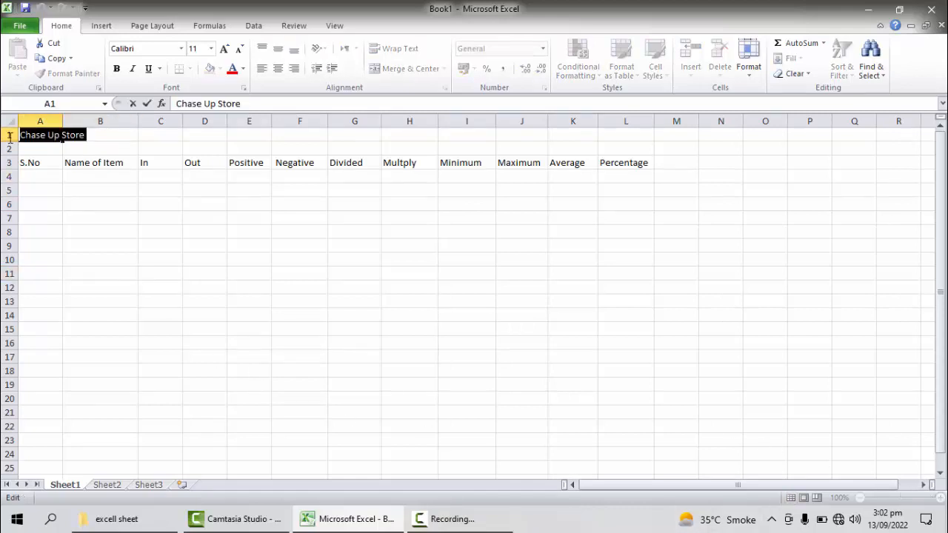
{"action": "left_click", "coordinate": [212, 48]}
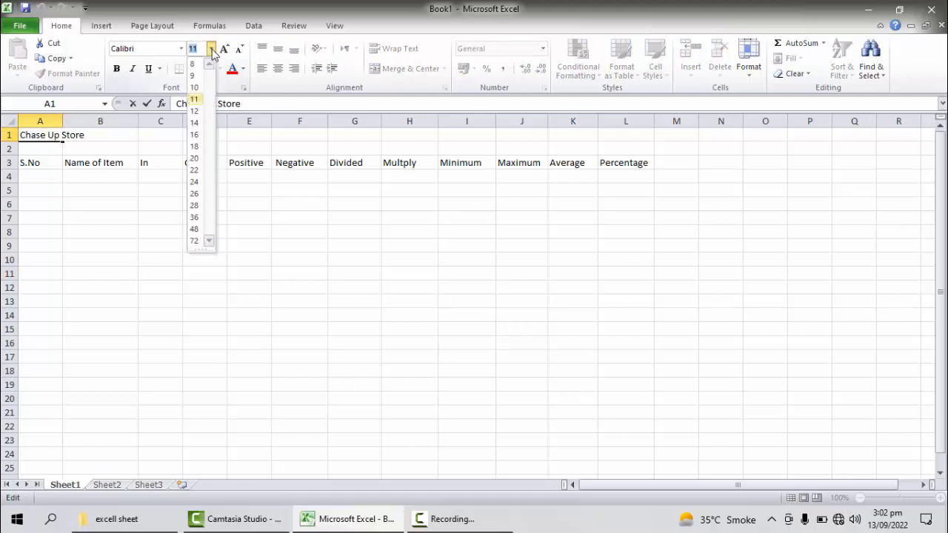
{"action": "left_click", "coordinate": [196, 161]}
{"action": "left_click", "coordinate": [146, 232]}
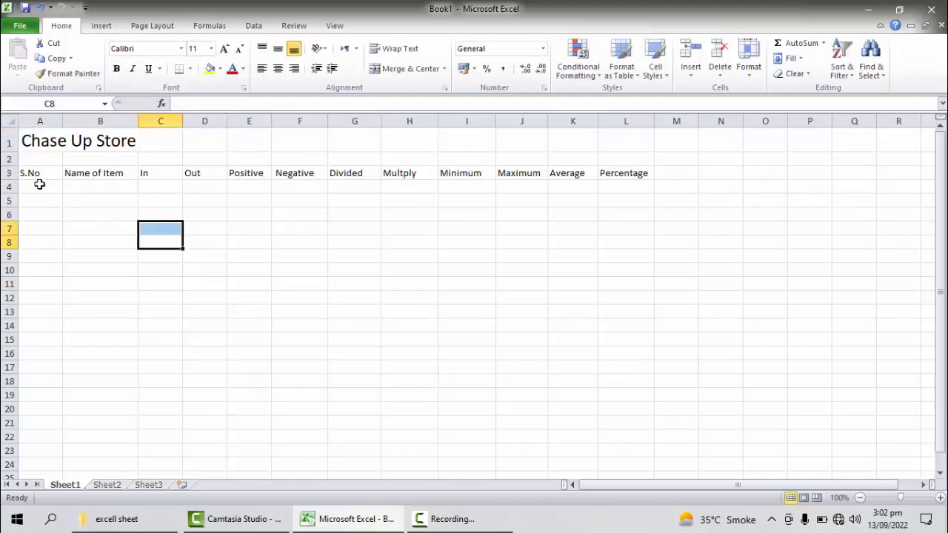
{"action": "double_click", "coordinate": [22, 143]}
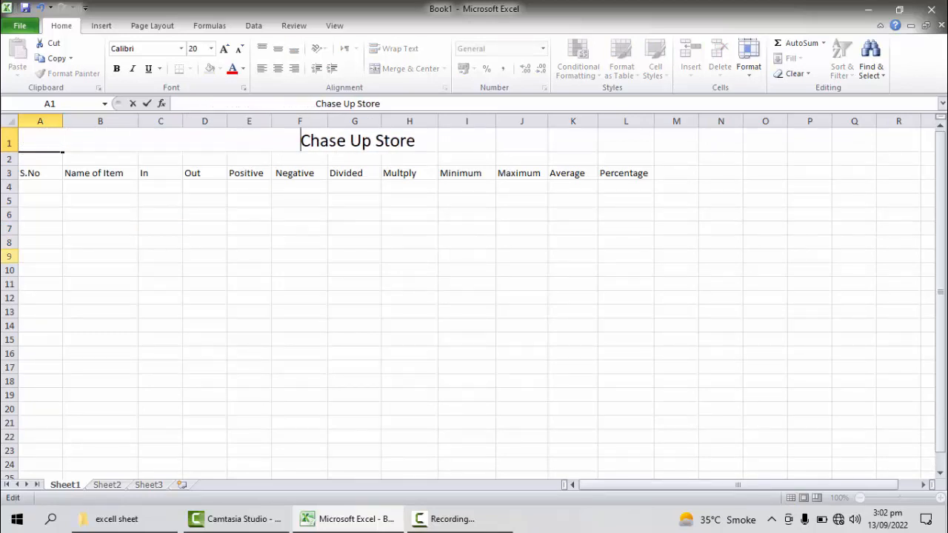
Step: Enter the subtitle "Store Sheet" in cell A2 and format it as bold 16-point text
{"action": "left_click", "coordinate": [52, 158]}
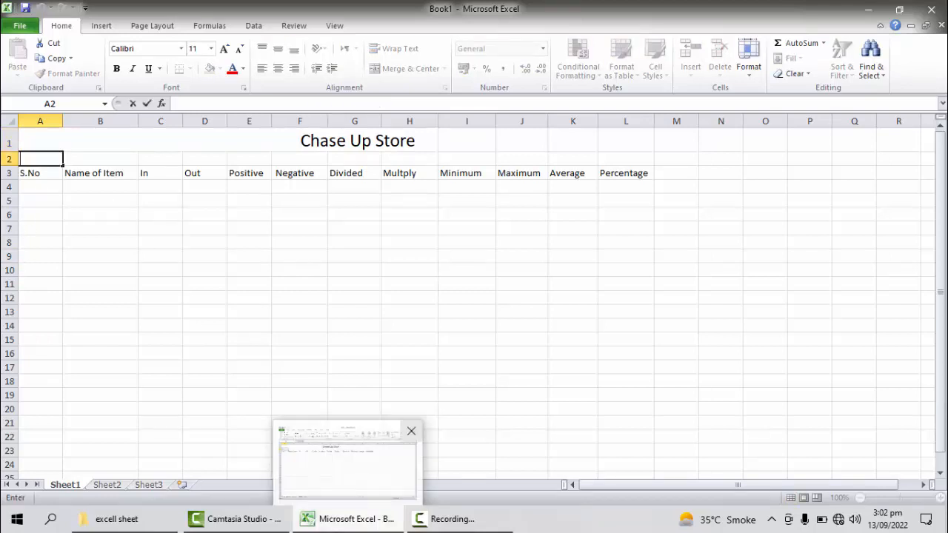
{"action": "type", "text": "Store"}
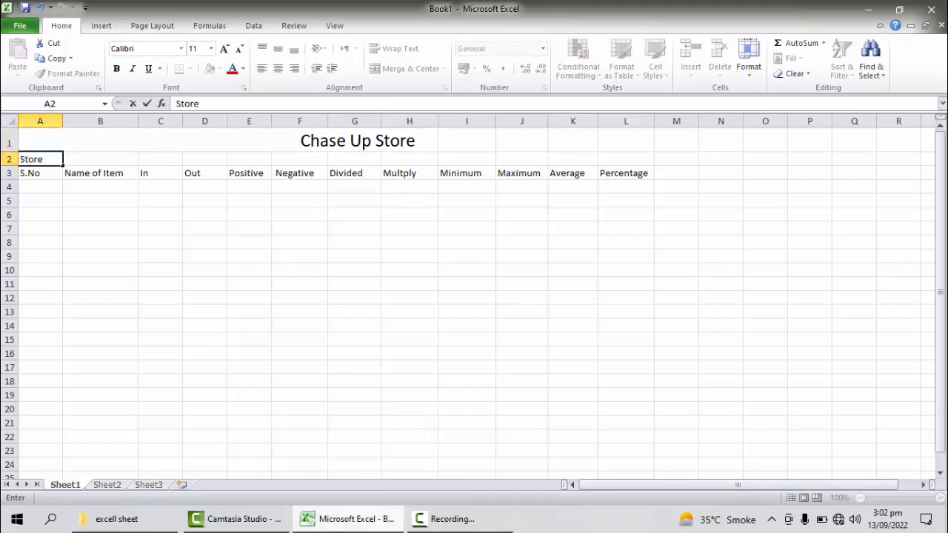
{"action": "type", "text": " Sheet"}
{"action": "left_click_drag", "start_coordinate": [71, 159], "coordinate": [20, 159]}
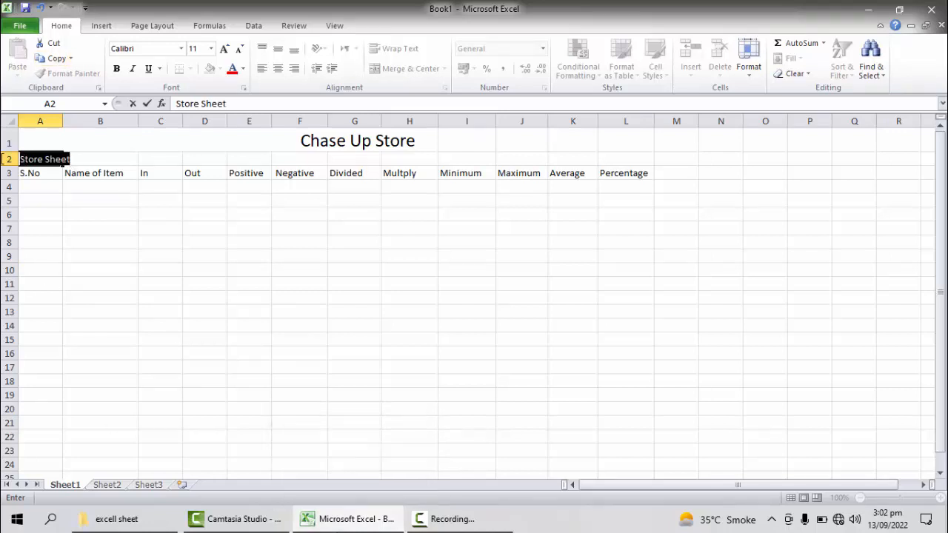
{"action": "left_click", "coordinate": [211, 49]}
{"action": "left_click", "coordinate": [201, 136]}
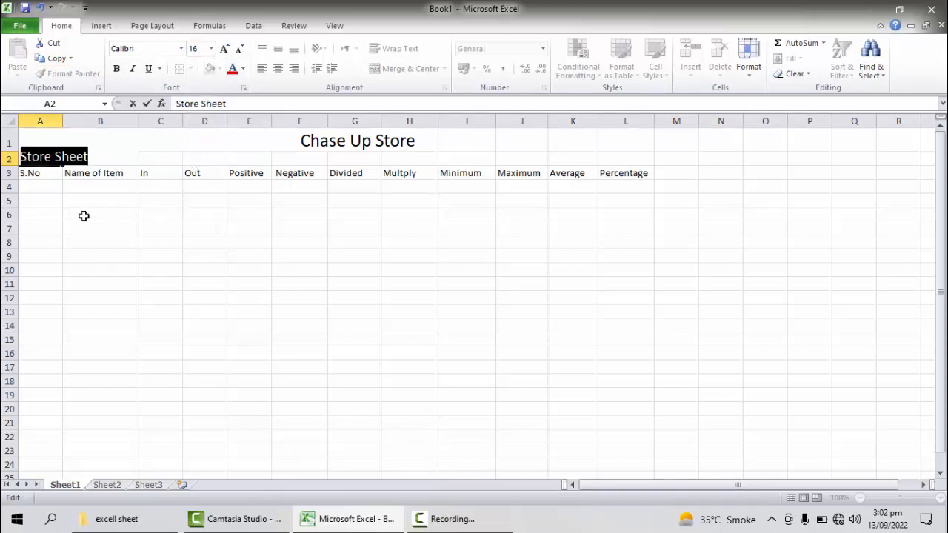
{"action": "left_click", "coordinate": [116, 68]}
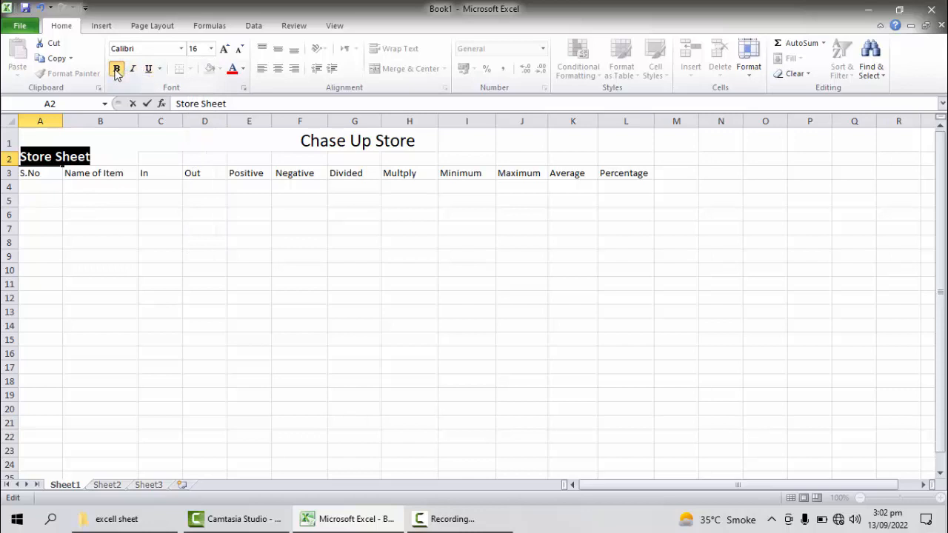
Step: Try to shift the A2 subtitle across the sheet with inserted spaces, and undo the entry
{"action": "left_click", "coordinate": [20, 157]}
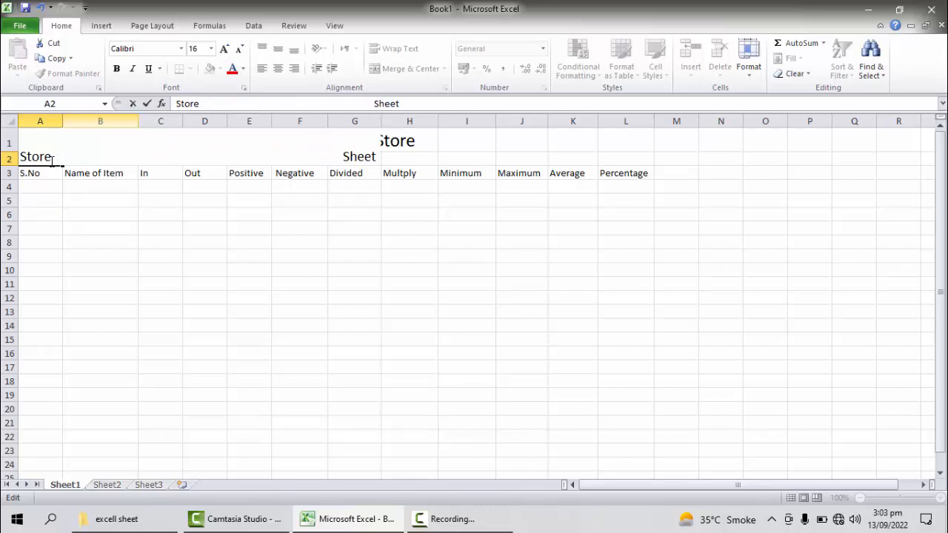
{"action": "left_click", "coordinate": [198, 261]}
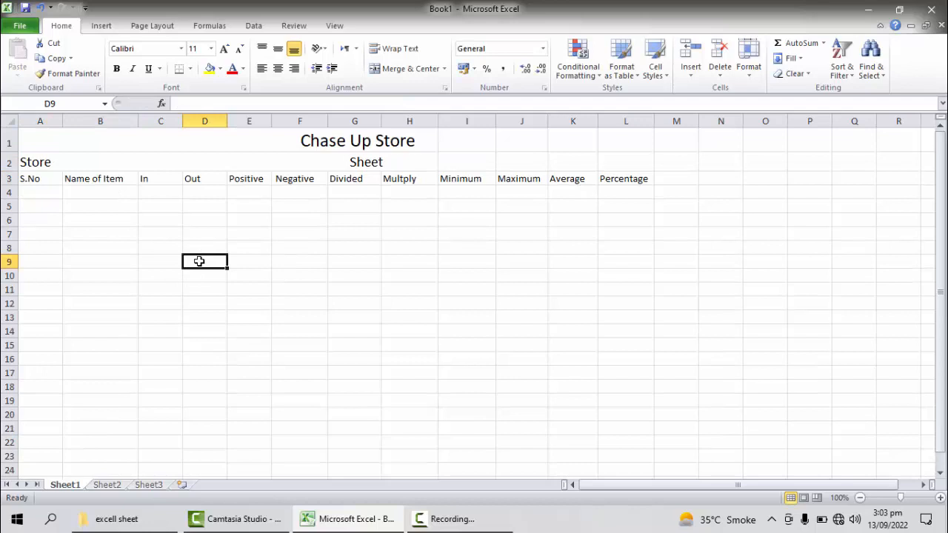
{"action": "key", "text": "ctrl+z"}
Step: Enter "Store Sheet" in cell A2 again and set its font size to 16
{"action": "double_click", "coordinate": [29, 157]}
{"action": "type", "text": "Stor"}
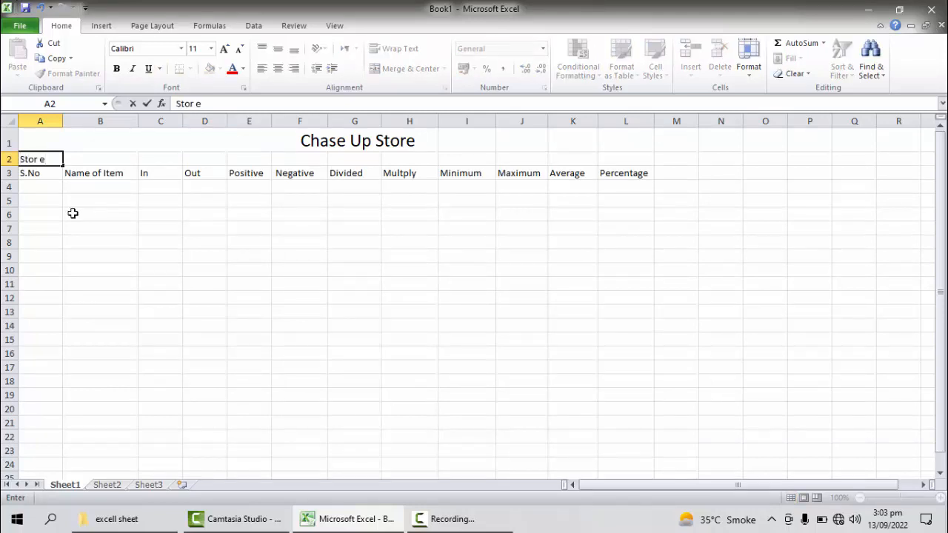
{"action": "type", "text": "e Sheet"}
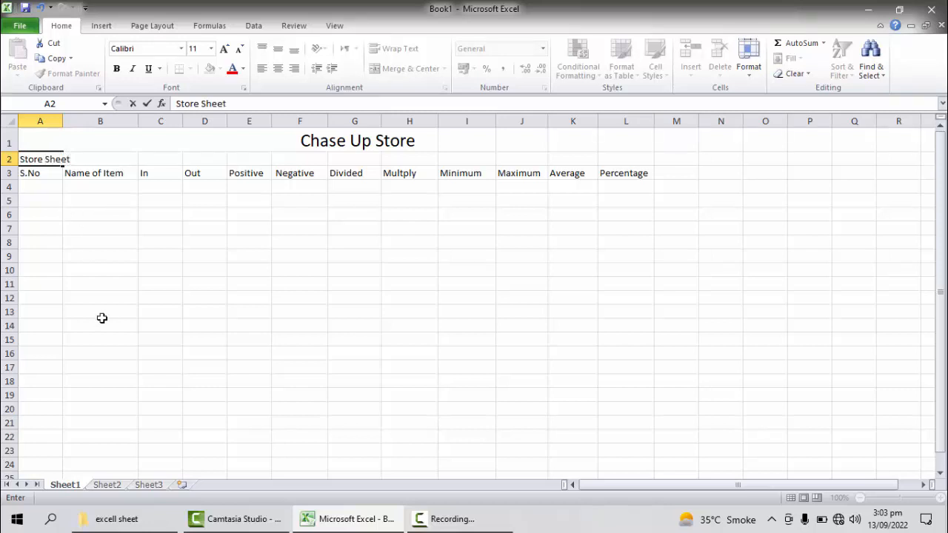
{"action": "triple_click", "coordinate": [45, 159]}
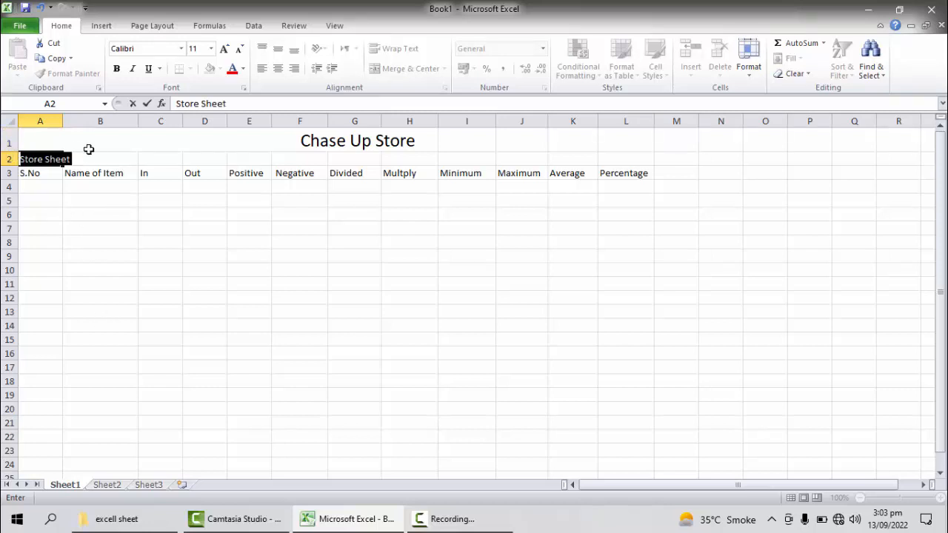
{"action": "left_click", "coordinate": [211, 48]}
{"action": "left_click", "coordinate": [194, 135]}
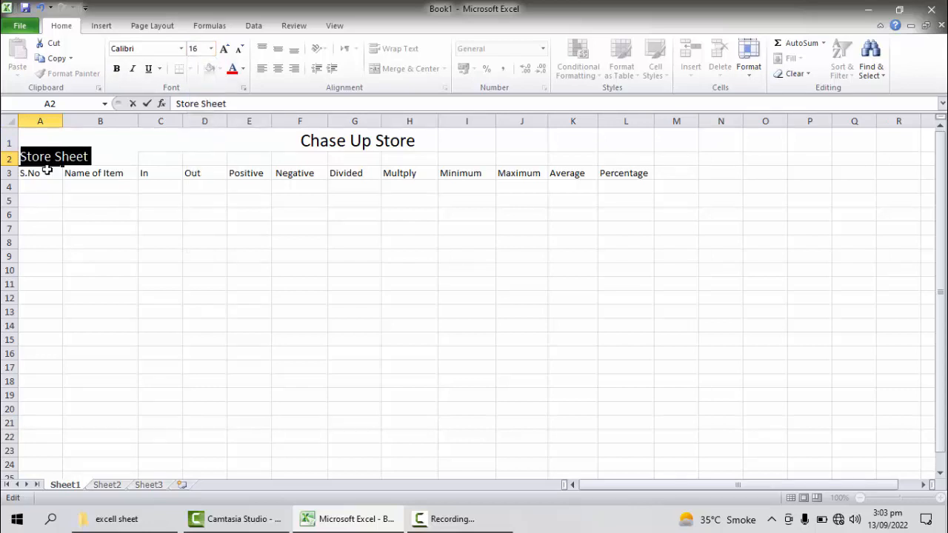
Step: Add leading spaces before the "Store Sheet" subtitle in A2 to place it beneath the "Chase Up Store" title
{"action": "left_click_drag", "start_coordinate": [22, 157], "coordinate": [84, 179]}
{"action": "left_click", "coordinate": [79, 181]}
{"action": "double_click", "coordinate": [20, 159]}
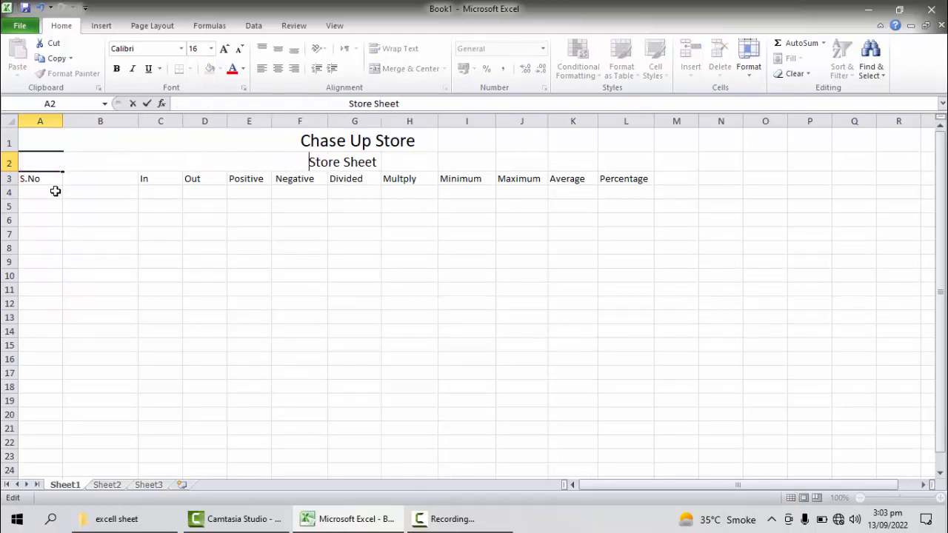
{"action": "left_click", "coordinate": [72, 215]}
{"action": "key", "text": "Down"}
Step: Enter the column header "name of item" in the empty cell B3
{"action": "left_click", "coordinate": [81, 179]}
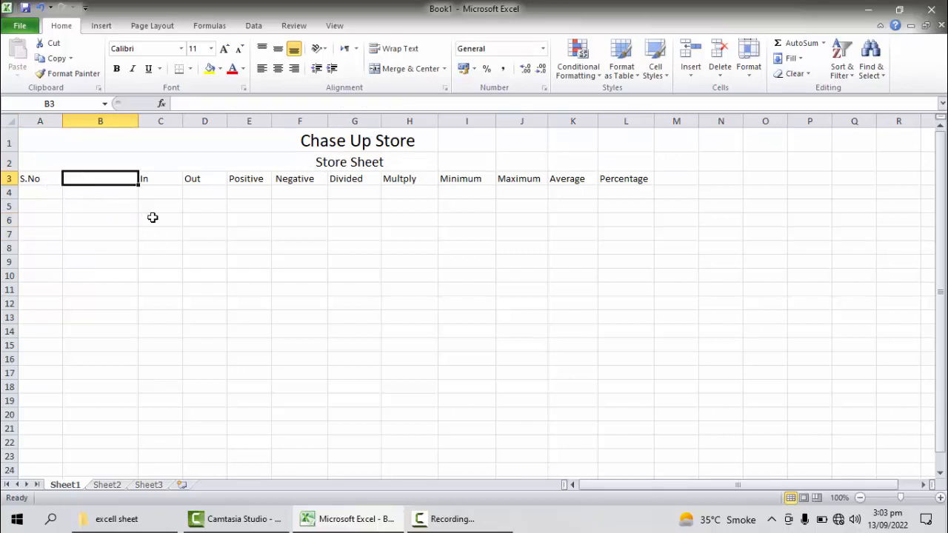
{"action": "type", "text": "name"}
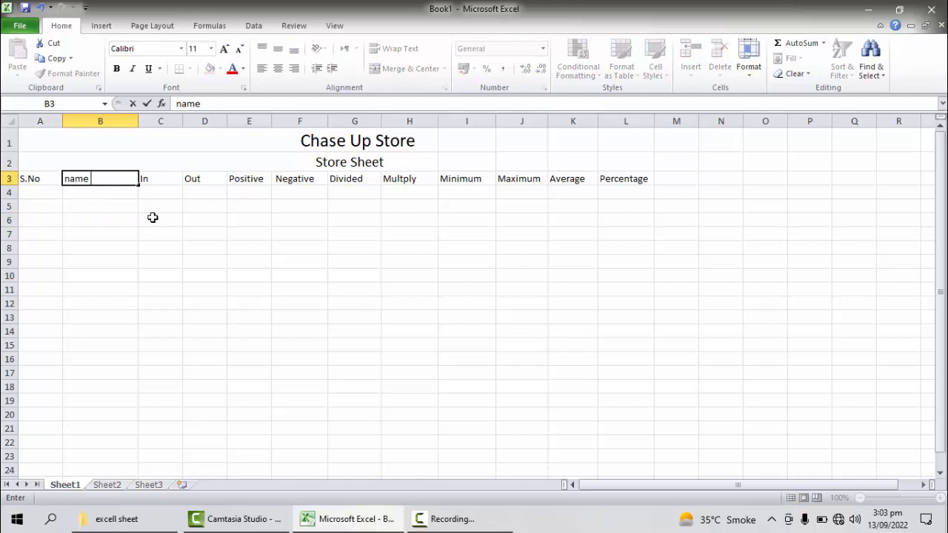
{"action": "type", "text": " of item"}
{"action": "left_click", "coordinate": [152, 217]}
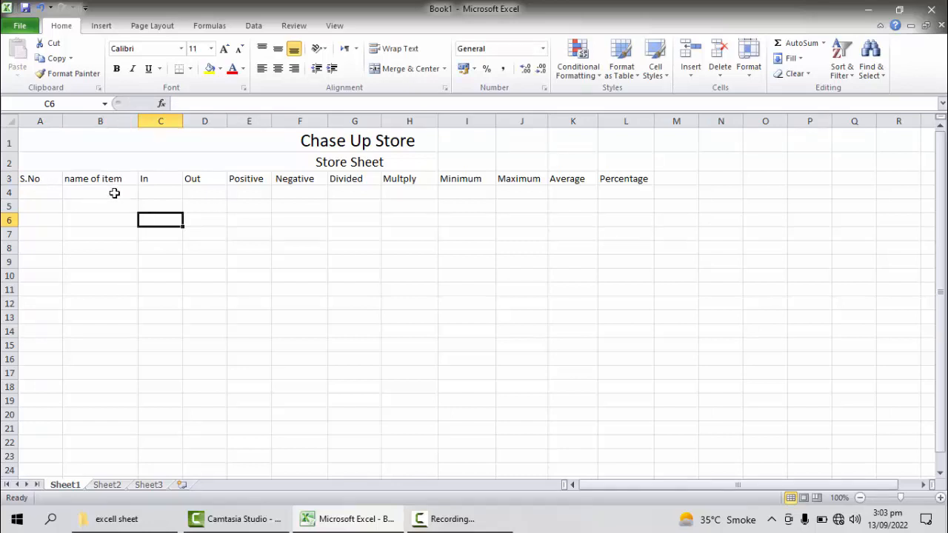
{"action": "left_click", "coordinate": [89, 167]}
{"action": "left_click", "coordinate": [93, 189]}
{"action": "left_click", "coordinate": [119, 179]}
{"action": "left_click", "coordinate": [179, 178]}
{"action": "left_click", "coordinate": [221, 178]}
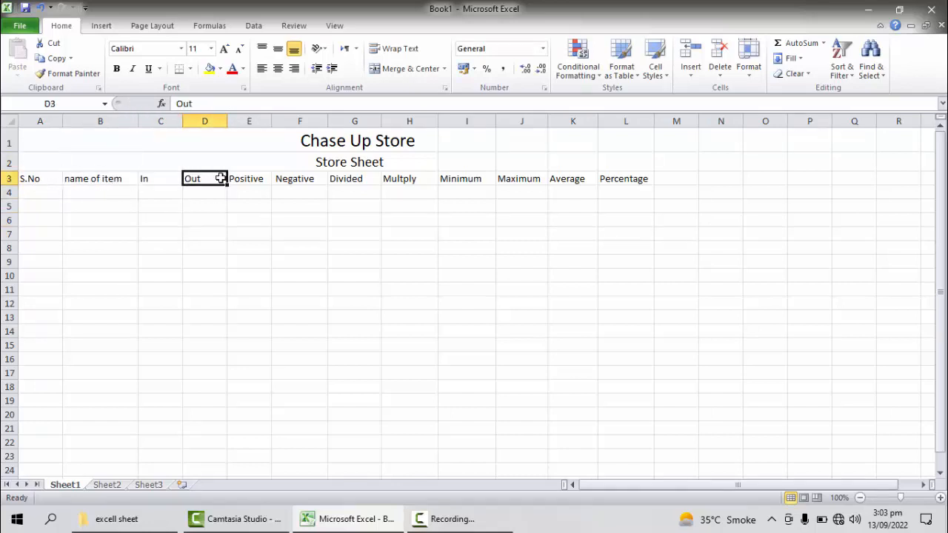
Step: Enter the serial numbers 1, 2, 3 and 4 in cells A4 to A7 under the S.No header
{"action": "left_click", "coordinate": [34, 192]}
{"action": "type", "text": "1"}
{"action": "key", "text": "Return"}
{"action": "type", "text": "2"}
{"action": "key", "text": "Return"}
{"action": "type", "text": "3"}
{"action": "key", "text": "Return"}
{"action": "type", "text": "4"}
{"action": "key", "text": "Return"}
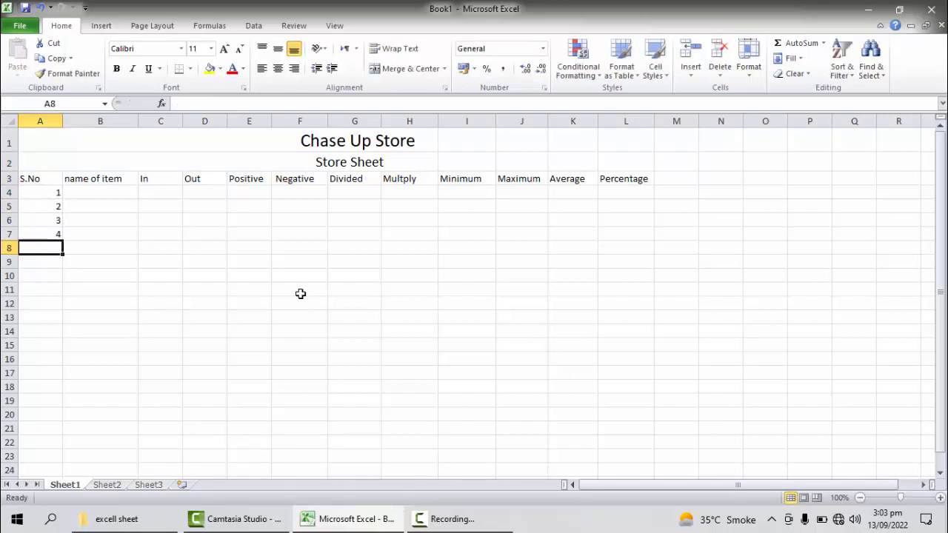
Step: Extend the serial number series from A4:A7 down to 20 in cell A23
{"action": "left_click", "coordinate": [100, 276]}
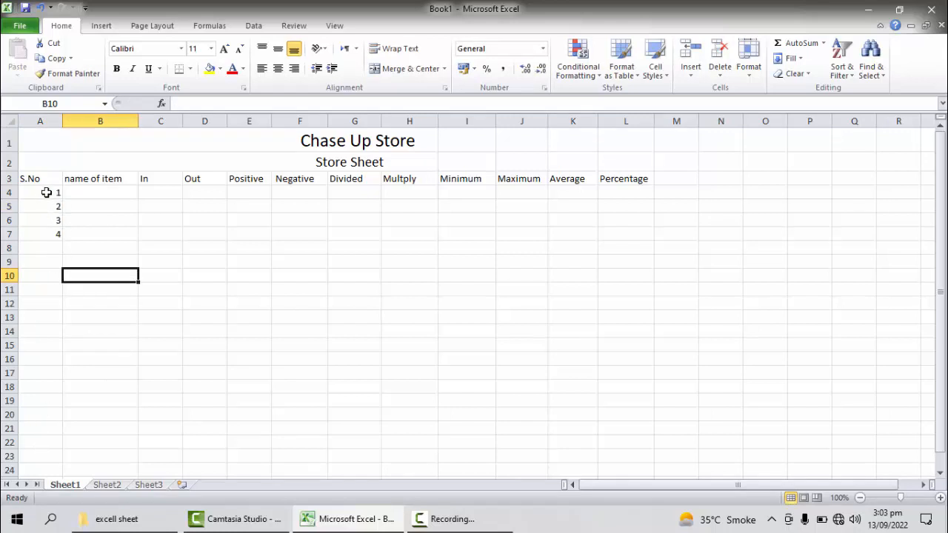
{"action": "left_click_drag", "start_coordinate": [50, 191], "coordinate": [49, 236]}
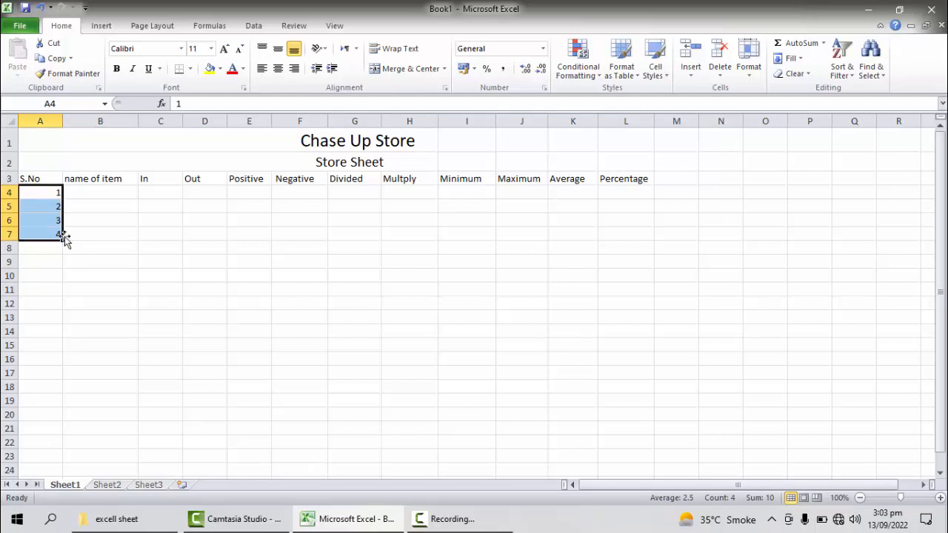
{"action": "left_click_drag", "start_coordinate": [65, 242], "coordinate": [61, 460]}
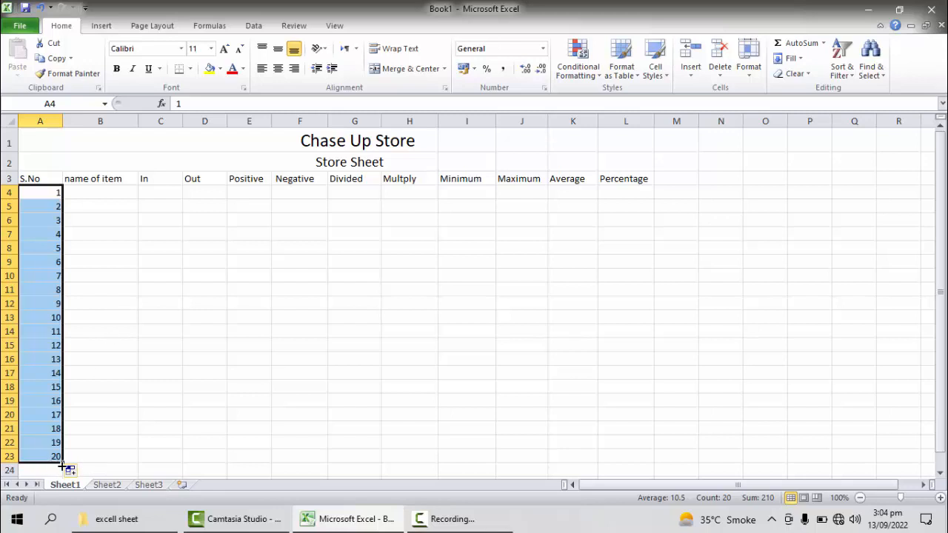
{"action": "mouse_move", "coordinate": [63, 461]}
{"action": "left_mouse_down"}
{"action": "mouse_move", "coordinate": [59, 373]}
{"action": "mouse_move", "coordinate": [61, 458]}
{"action": "left_mouse_up"}
{"action": "left_click", "coordinate": [118, 335]}
Step: Enter the item names "suger", "rice", "pepsi" and "salt" in cells B4 to B7
{"action": "left_click", "coordinate": [103, 197]}
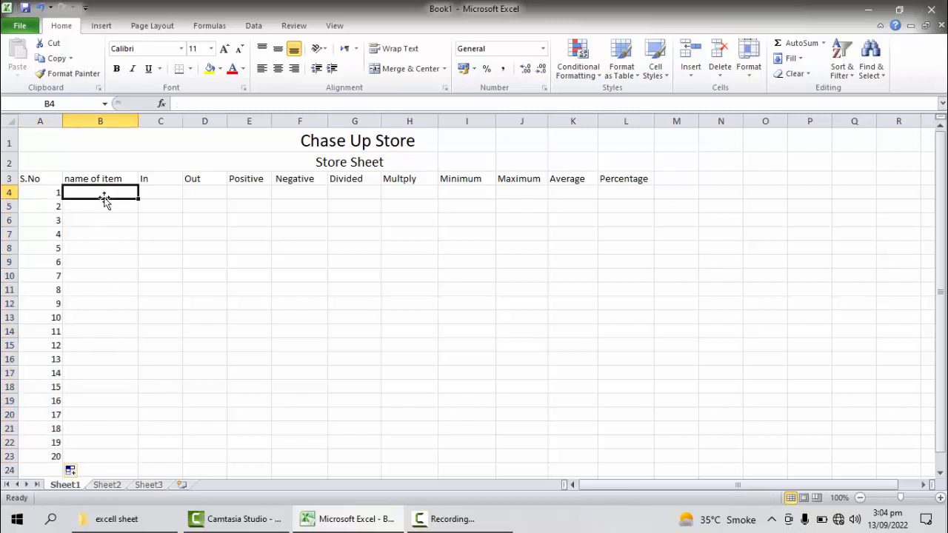
{"action": "type", "text": "suger"}
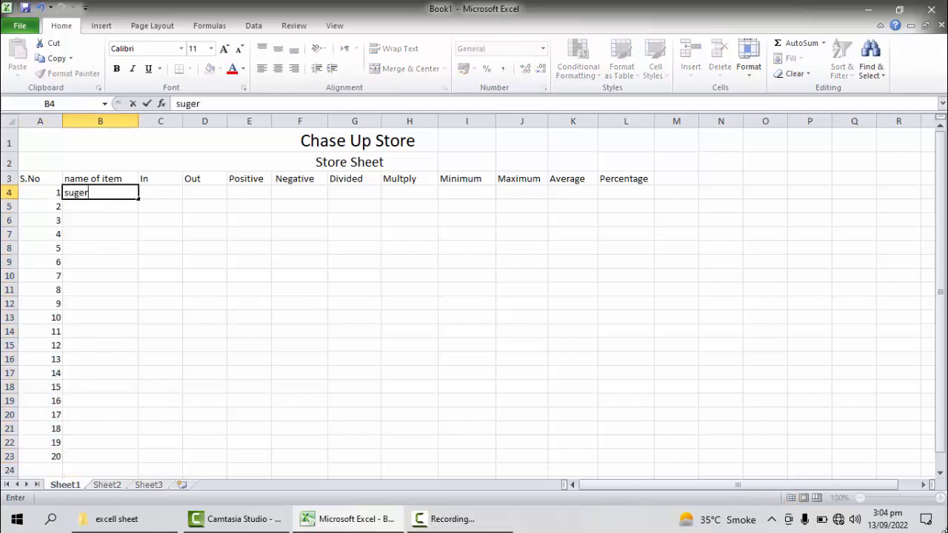
{"action": "key", "text": "Return"}
{"action": "type", "text": "rice"}
{"action": "key", "text": "Return"}
{"action": "type", "text": "pe"}
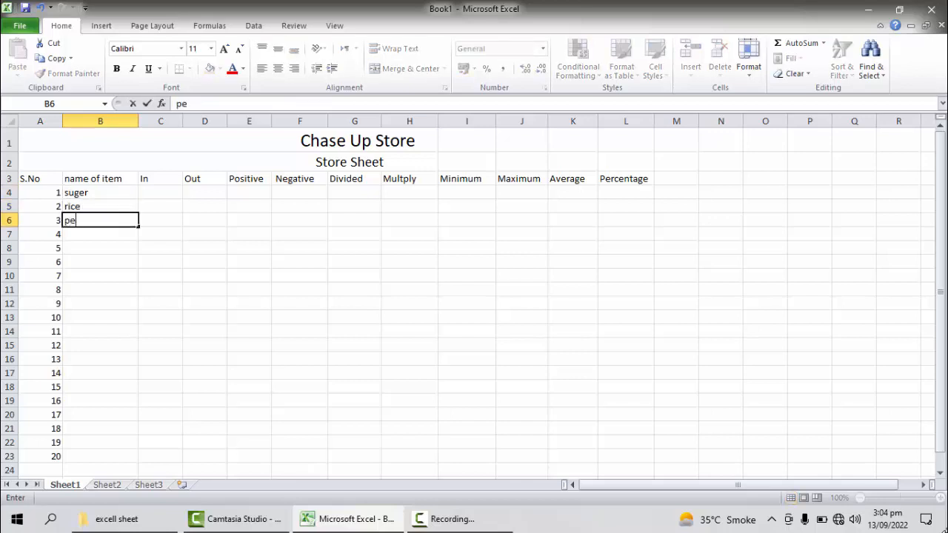
{"action": "type", "text": "psi"}
{"action": "key", "text": "Return"}
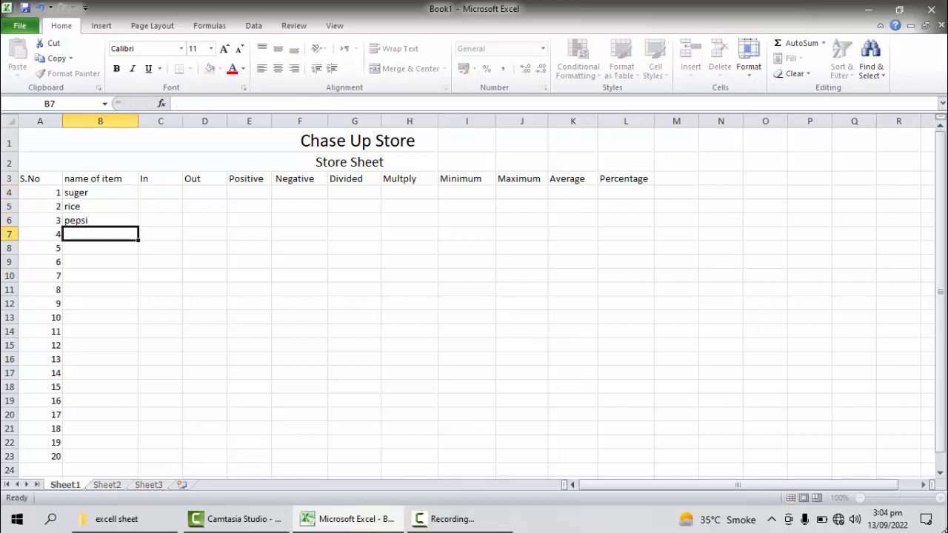
{"action": "type", "text": "salt"}
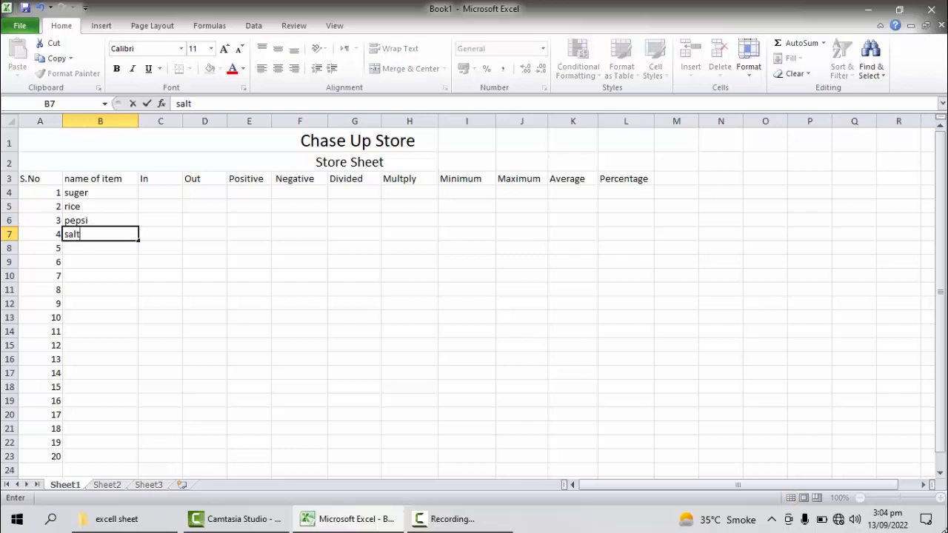
{"action": "key", "text": "Return"}
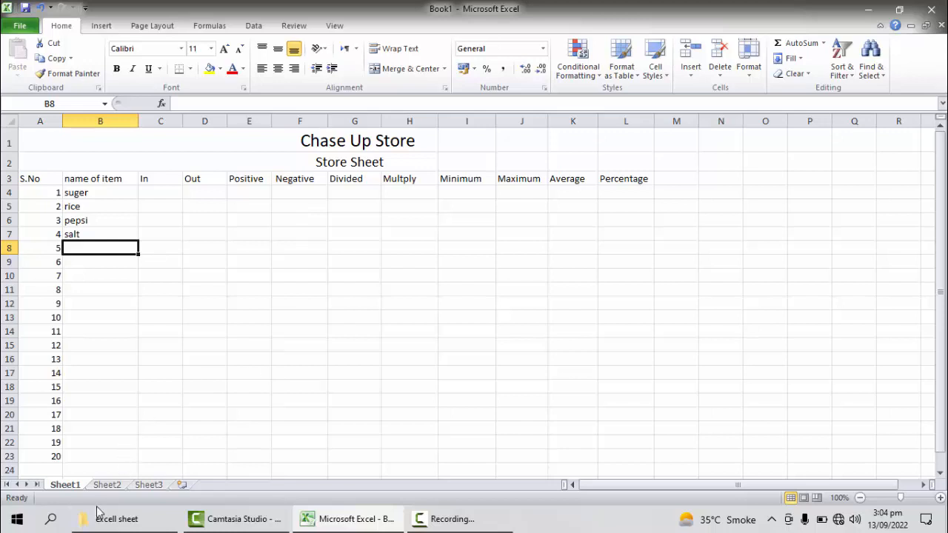
Step: Switch to Sheet2 and examine the item names and the In and Out values of the filled store sheet
{"action": "left_click", "coordinate": [106, 486]}
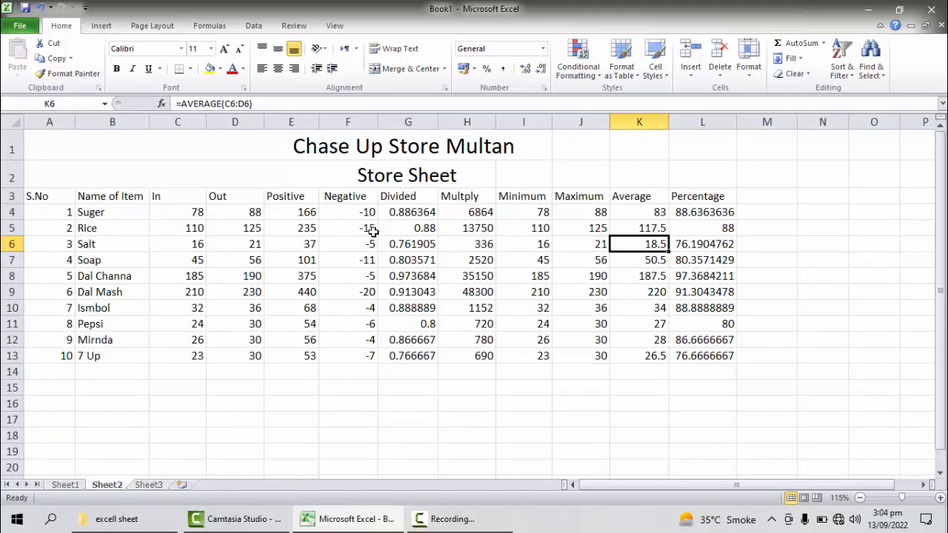
{"action": "left_click_drag", "start_coordinate": [102, 217], "coordinate": [159, 348]}
{"action": "left_click_drag", "start_coordinate": [185, 212], "coordinate": [210, 388]}
{"action": "left_click", "coordinate": [183, 358]}
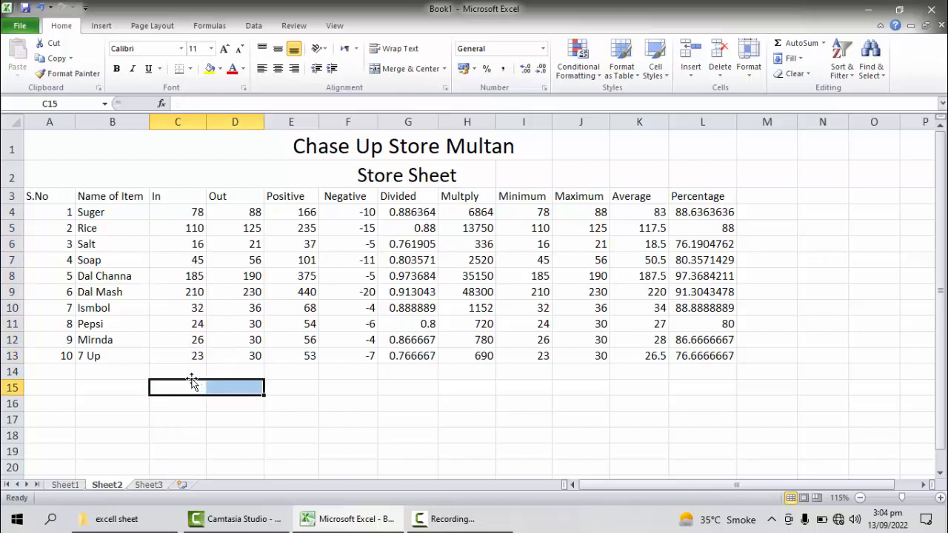
{"action": "left_click_drag", "start_coordinate": [190, 212], "coordinate": [194, 360]}
{"action": "left_click_drag", "start_coordinate": [244, 212], "coordinate": [245, 359]}
{"action": "left_click", "coordinate": [251, 387]}
{"action": "left_click", "coordinate": [326, 400]}
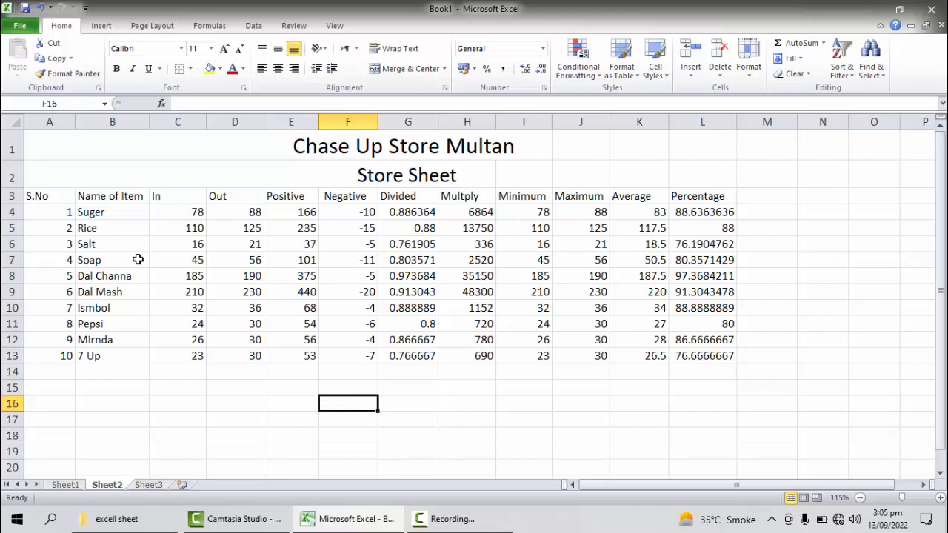
{"action": "left_click", "coordinate": [179, 213]}
{"action": "left_click_drag", "start_coordinate": [179, 212], "coordinate": [250, 355]}
{"action": "left_click", "coordinate": [250, 355]}
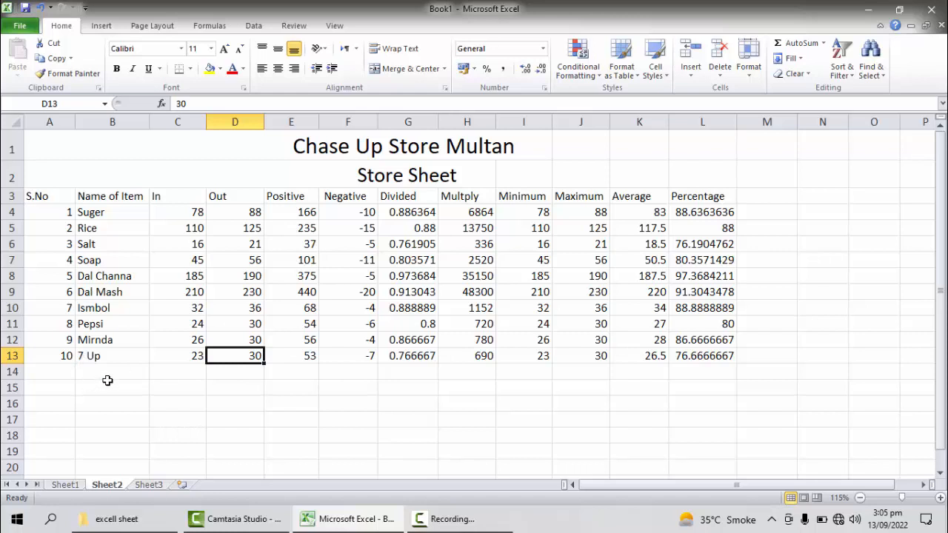
{"action": "left_click", "coordinate": [248, 374]}
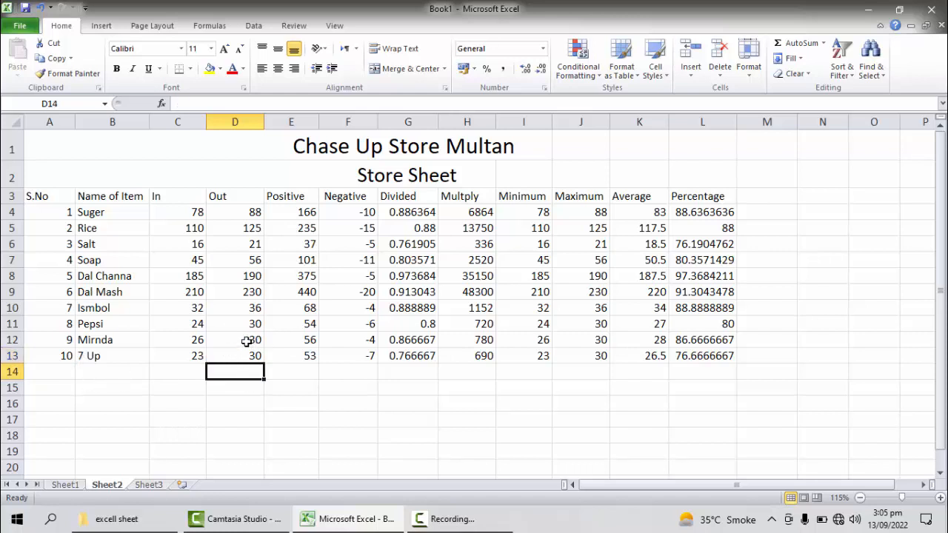
Step: Clear the calculated values of the Mirnda and 7 Up rows in E12:L13
{"action": "left_click_drag", "start_coordinate": [276, 341], "coordinate": [709, 351]}
{"action": "key", "text": "Delete"}
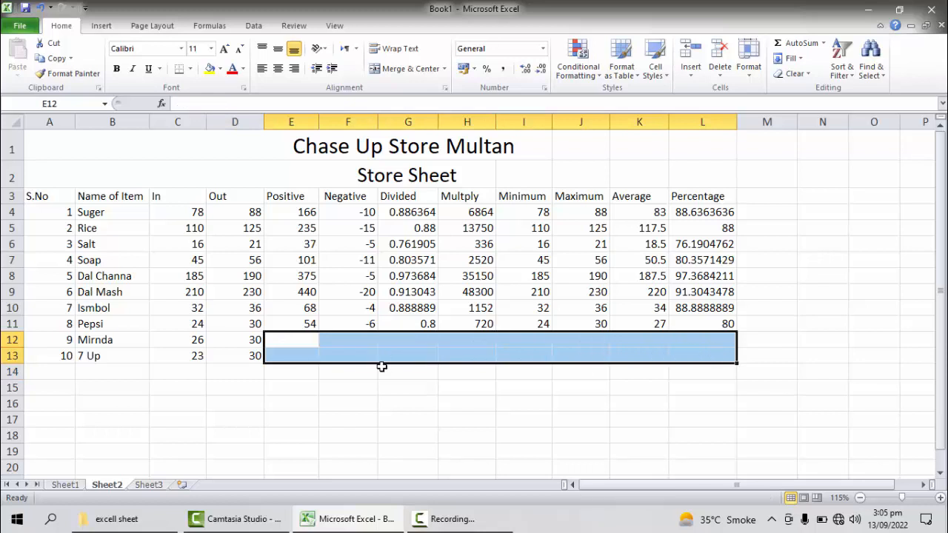
{"action": "left_click", "coordinate": [315, 387]}
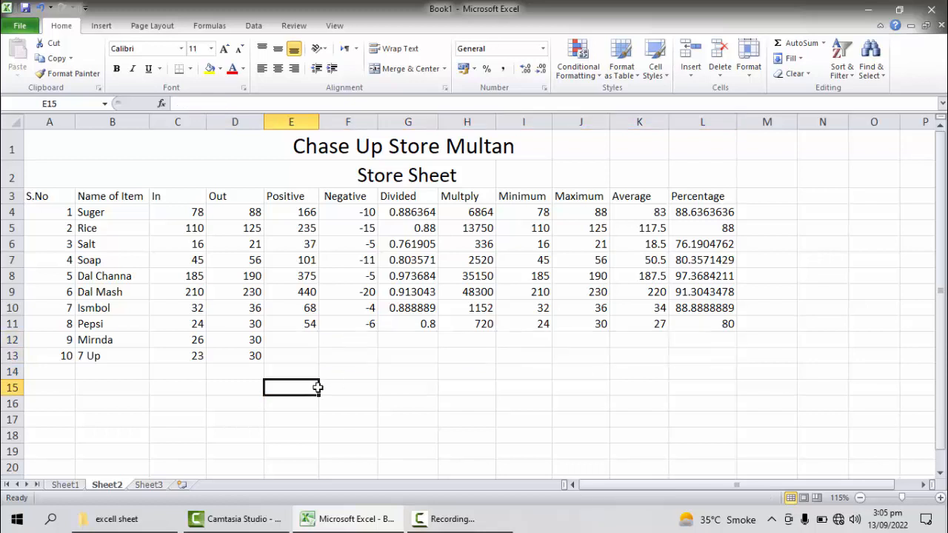
Step: Enter the formula =(c12+d12) in cell E12 to add Mirnda's In and Out values
{"action": "left_click", "coordinate": [290, 341]}
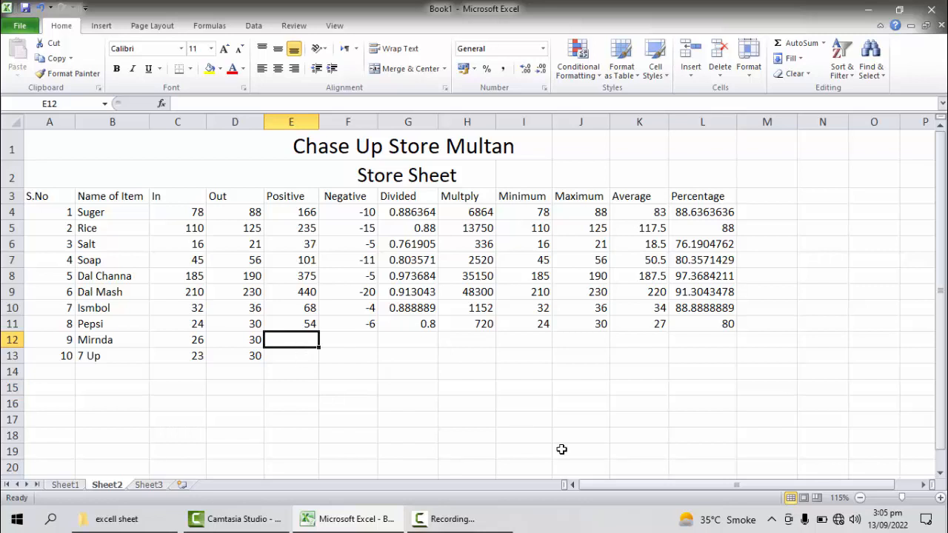
{"action": "type", "text": "="}
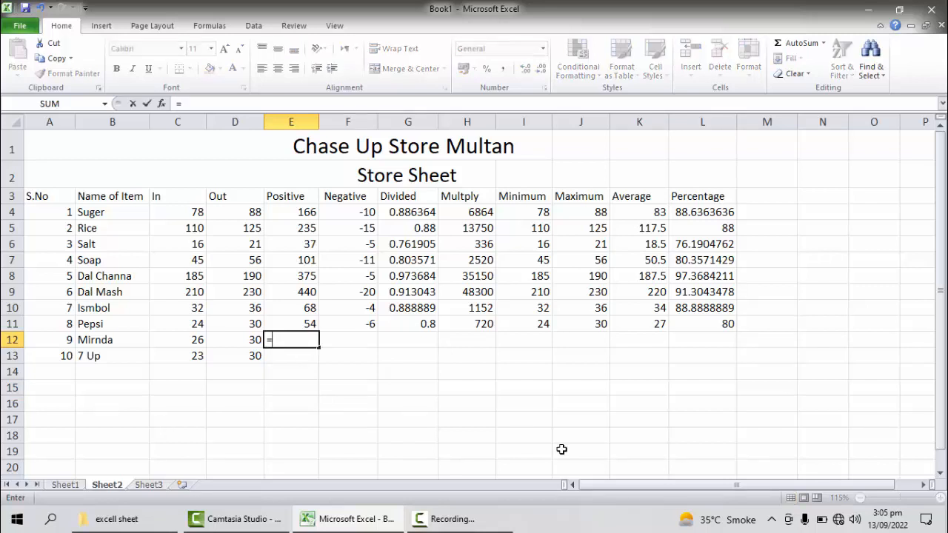
{"action": "type", "text": "("}
{"action": "type", "text": "c"}
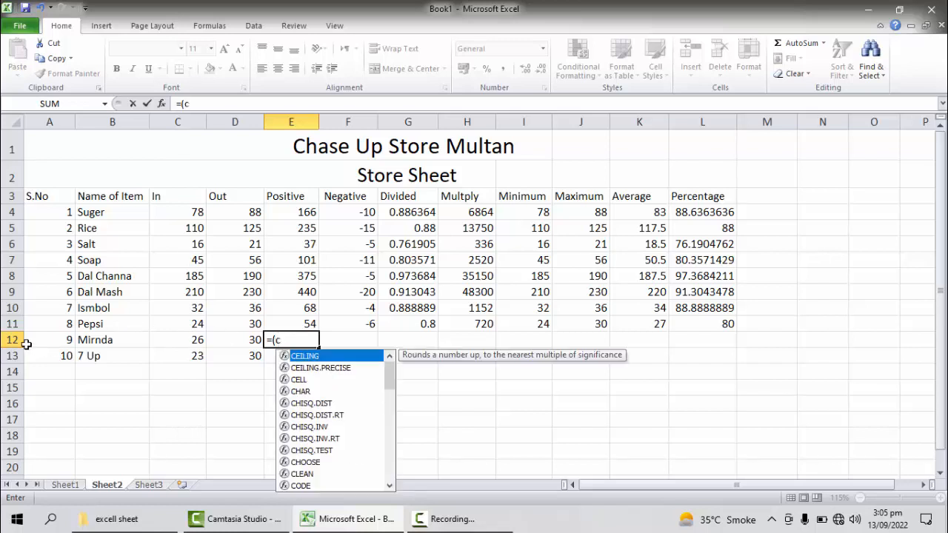
{"action": "type", "text": "12"}
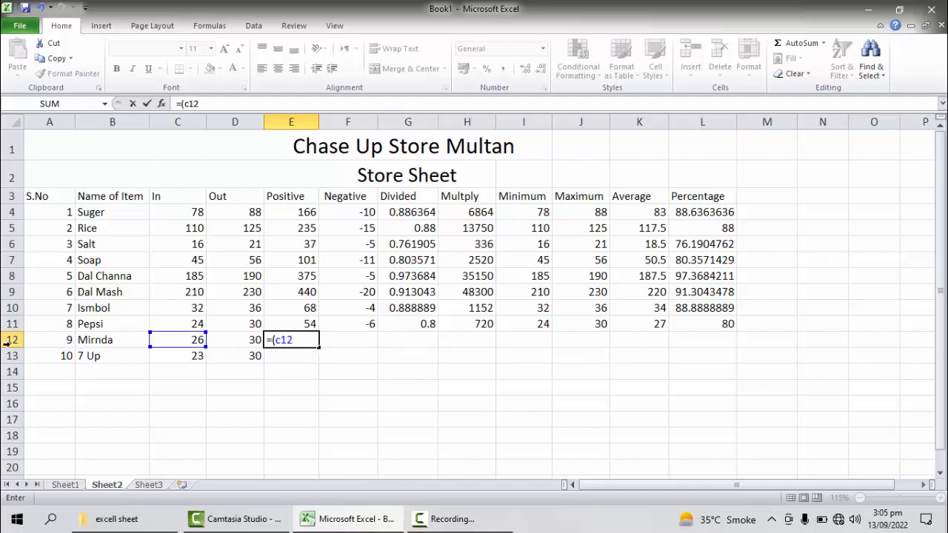
{"action": "type", "text": "+"}
{"action": "type", "text": "d"}
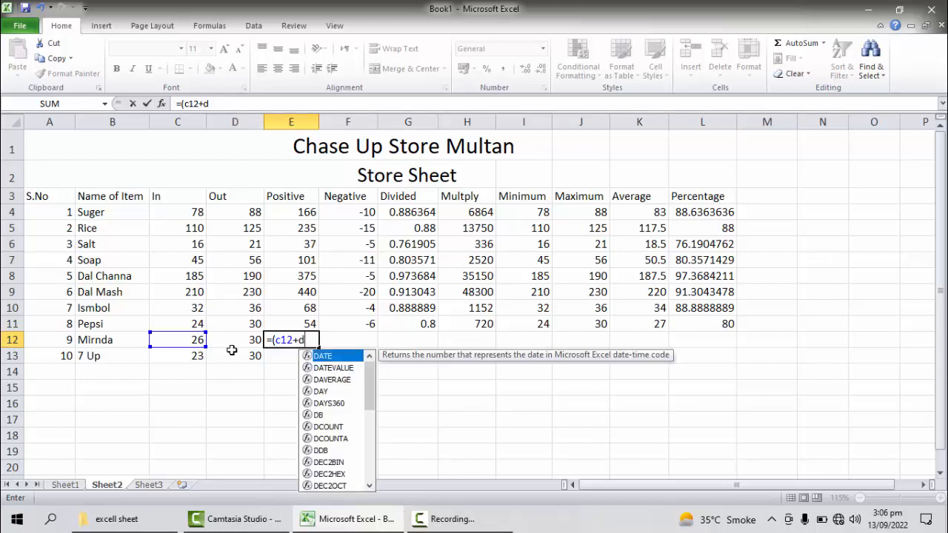
{"action": "type", "text": "12"}
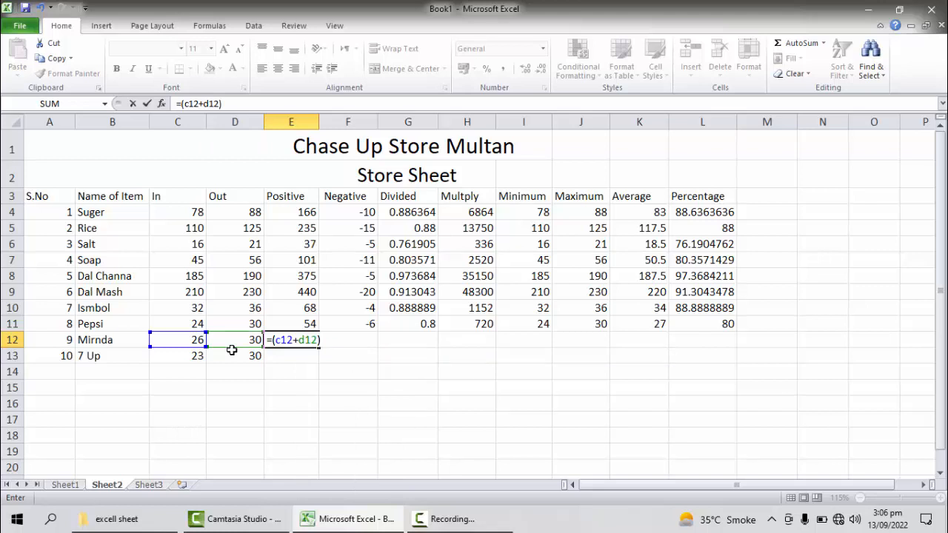
{"action": "key", "text": "Return"}
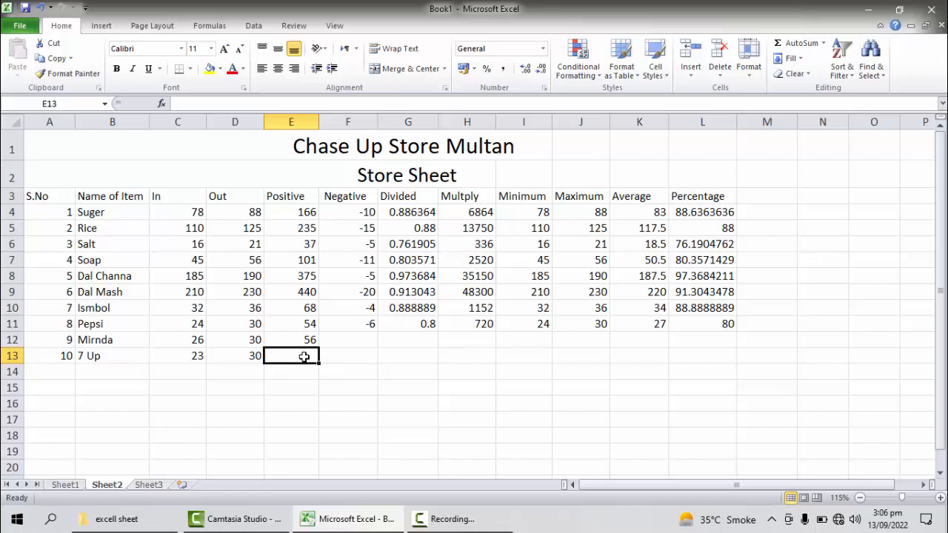
Step: Enter the formula =(c13+d13) in cell E13 to add the In and Out values of 7 Up
{"action": "type", "text": "="}
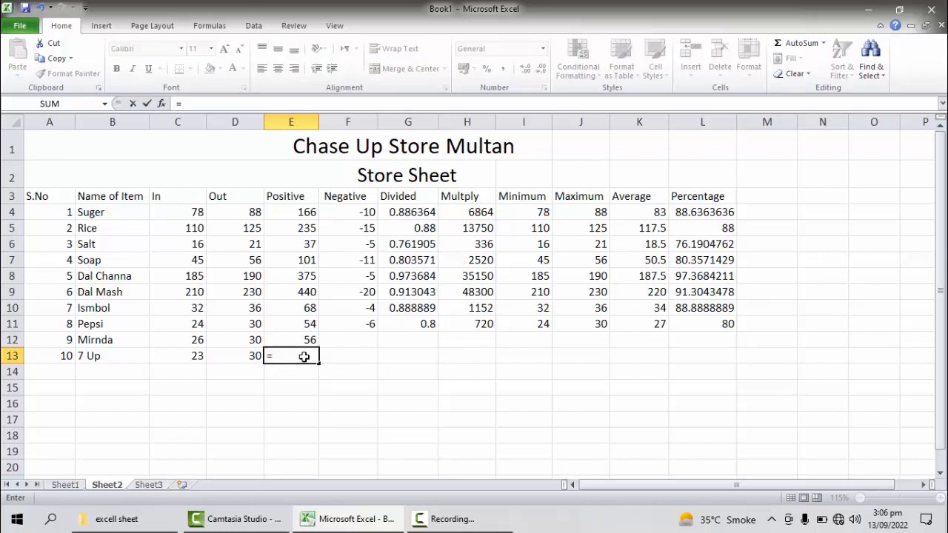
{"action": "type", "text": "(c13"}
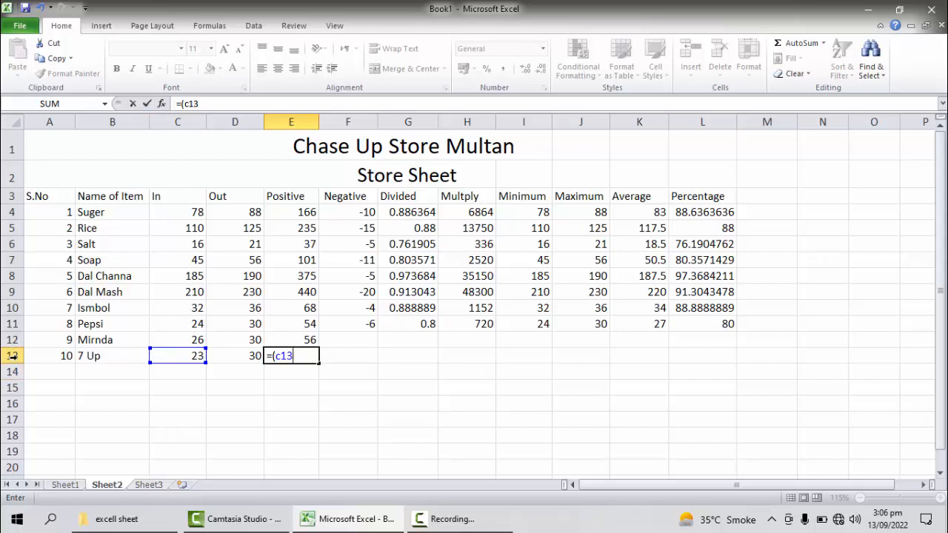
{"action": "type", "text": "+d"}
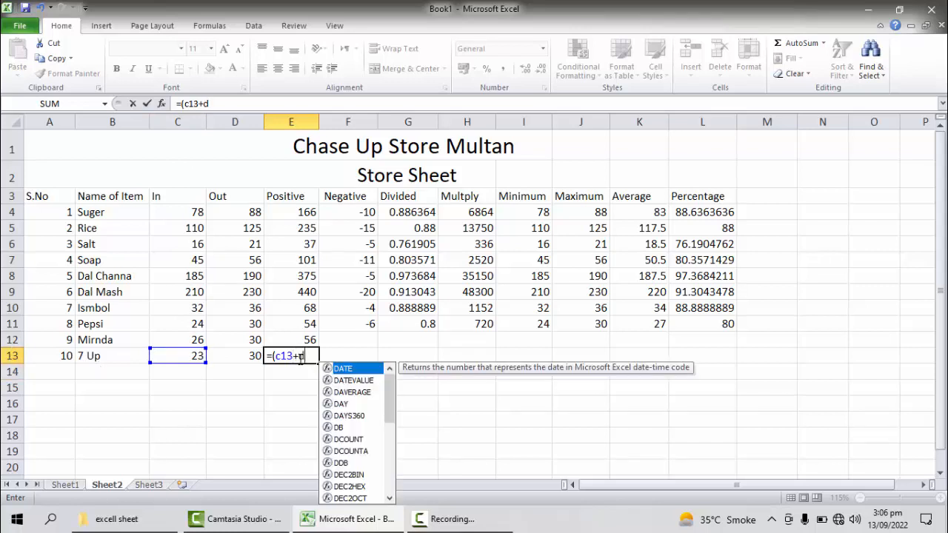
{"action": "type", "text": "13"}
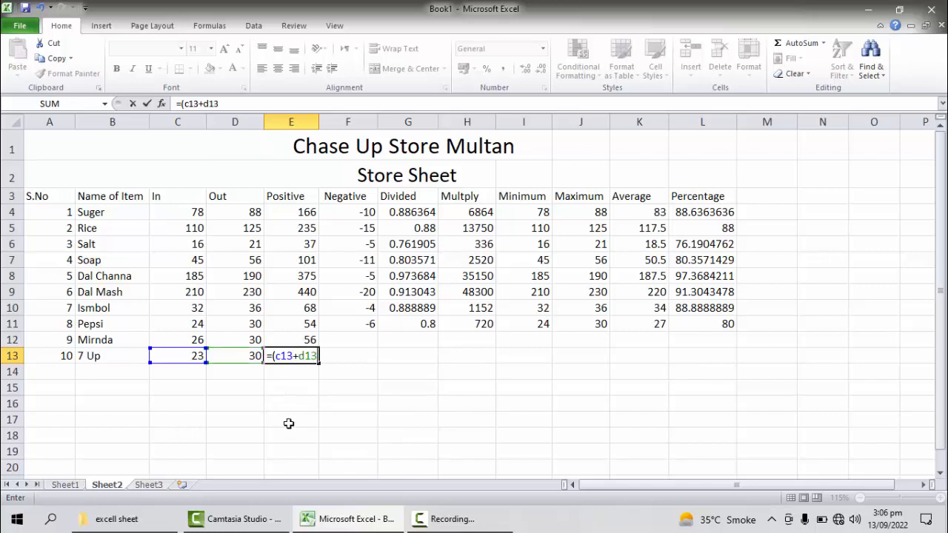
{"action": "type", "text": ")"}
{"action": "key", "text": "Return"}
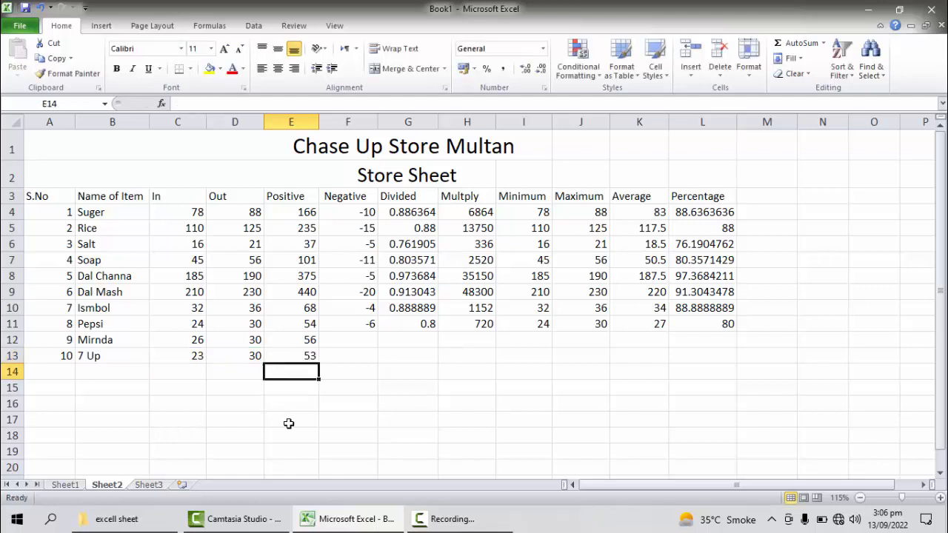
Step: Change Mirnda's Out value in cell D12 to 40
{"action": "left_click", "coordinate": [349, 341]}
{"action": "left_click", "coordinate": [254, 340]}
{"action": "double_click", "coordinate": [254, 339]}
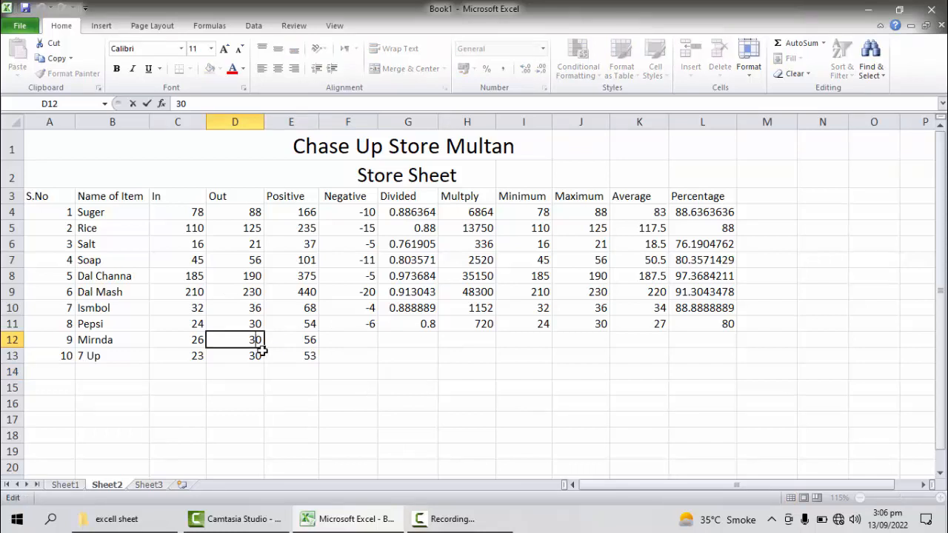
{"action": "key", "text": "BackSpace"}
{"action": "type", "text": "4"}
{"action": "key", "text": "Return"}
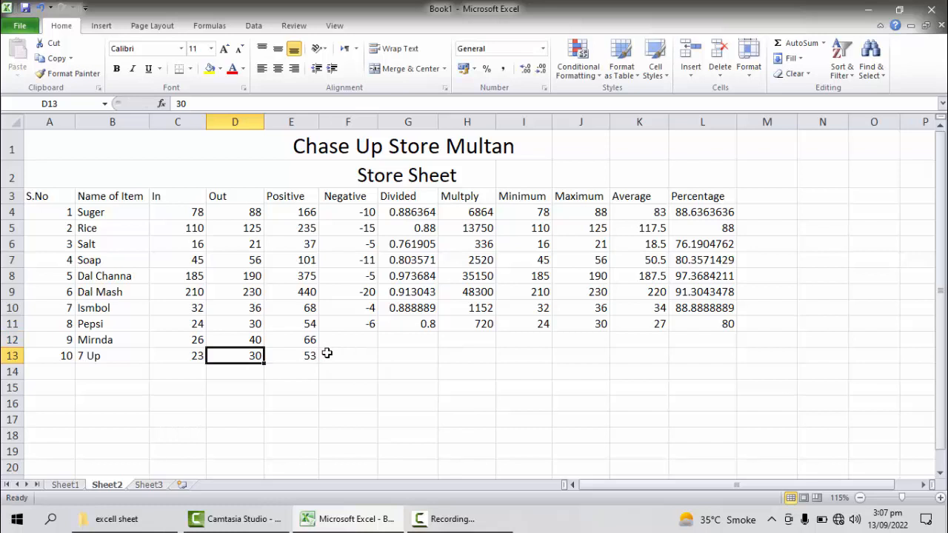
Step: Enter the formula =(c12-d13) in cell F12, Mirnda's Negative cell
{"action": "left_click", "coordinate": [368, 341]}
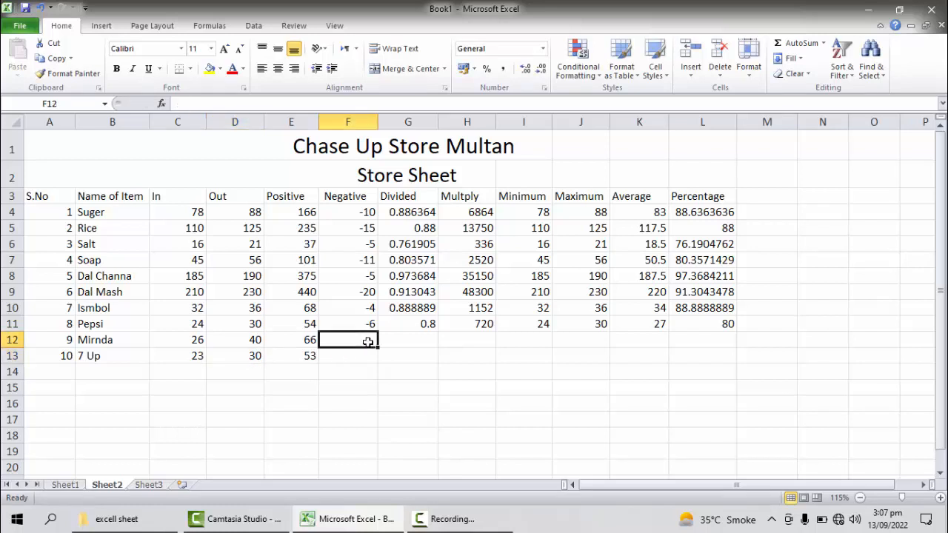
{"action": "type", "text": "=("}
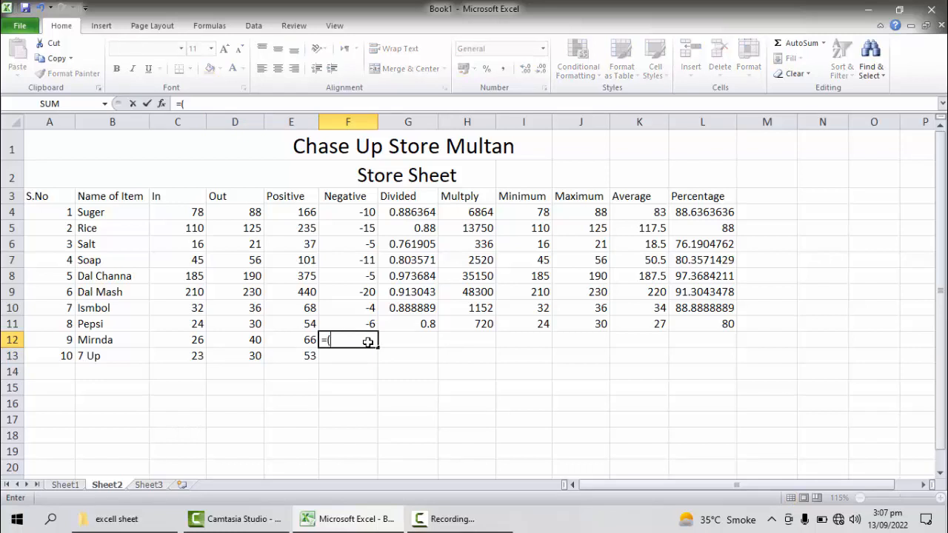
{"action": "type", "text": "c13"}
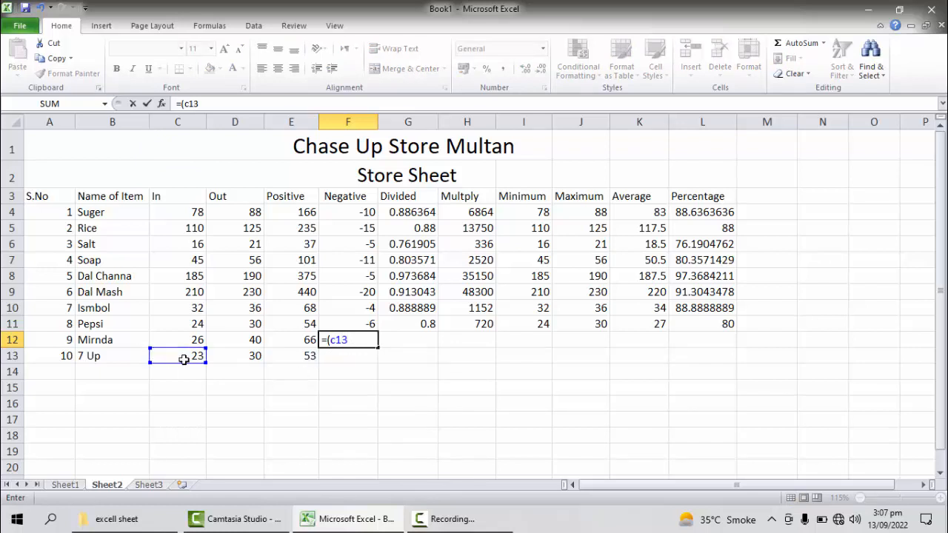
{"action": "key", "text": "BackSpace"}
{"action": "type", "text": "2-d3"}
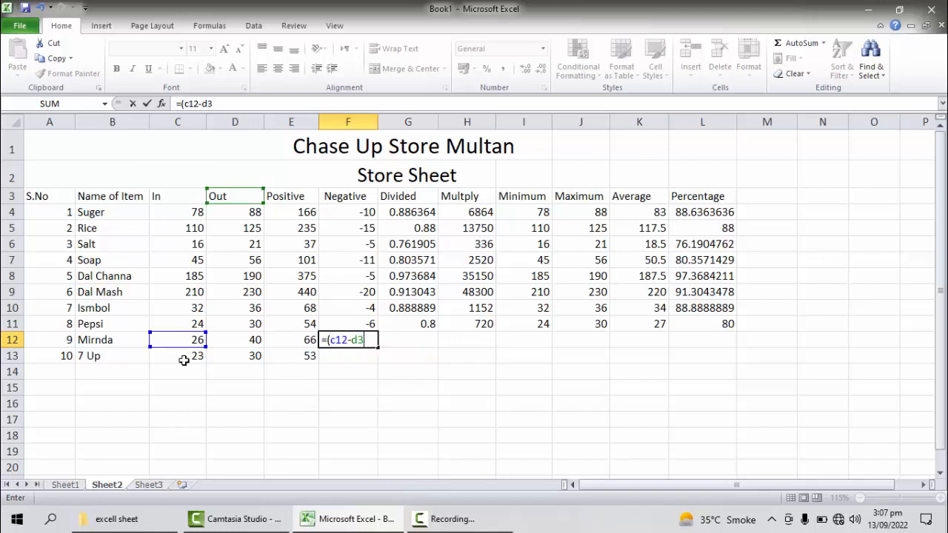
{"action": "key", "text": "BackSpace"}
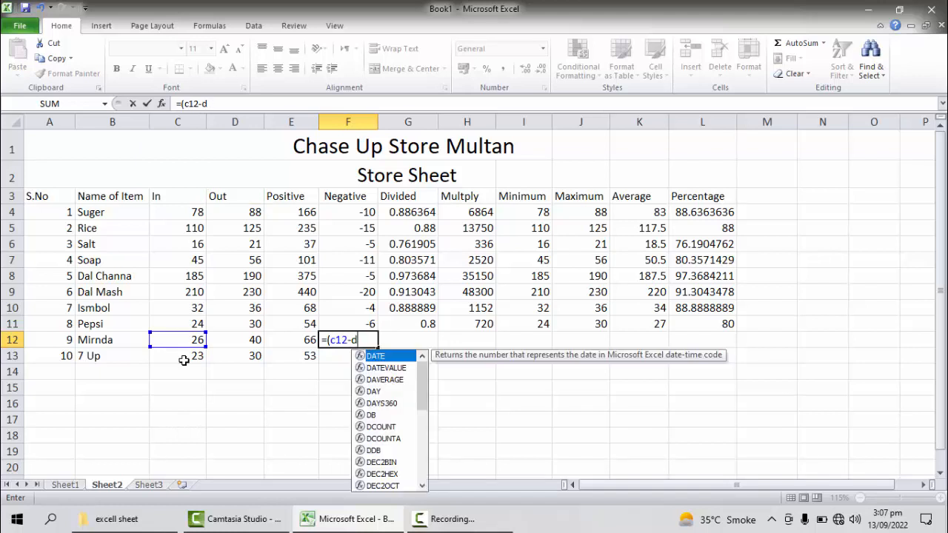
{"action": "type", "text": "13"}
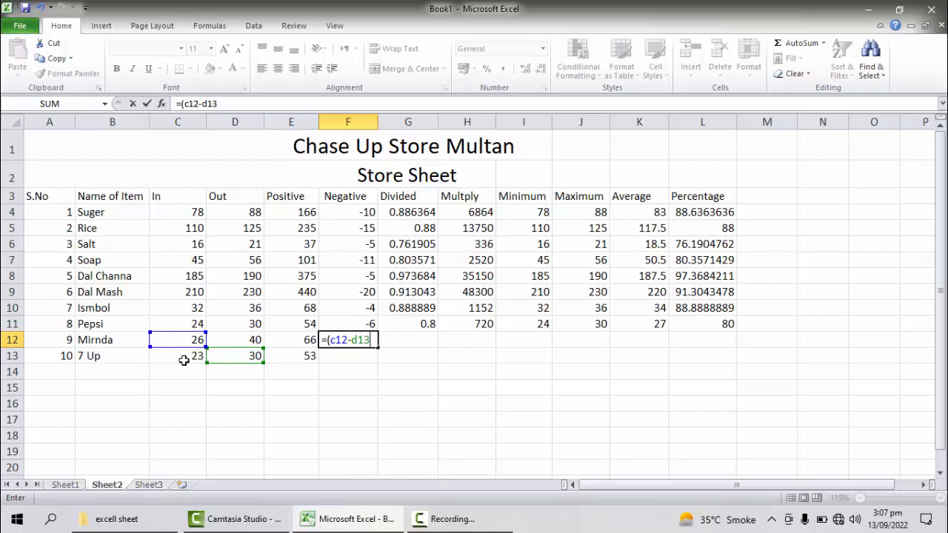
{"action": "type", "text": ")"}
{"action": "key", "text": "Return"}
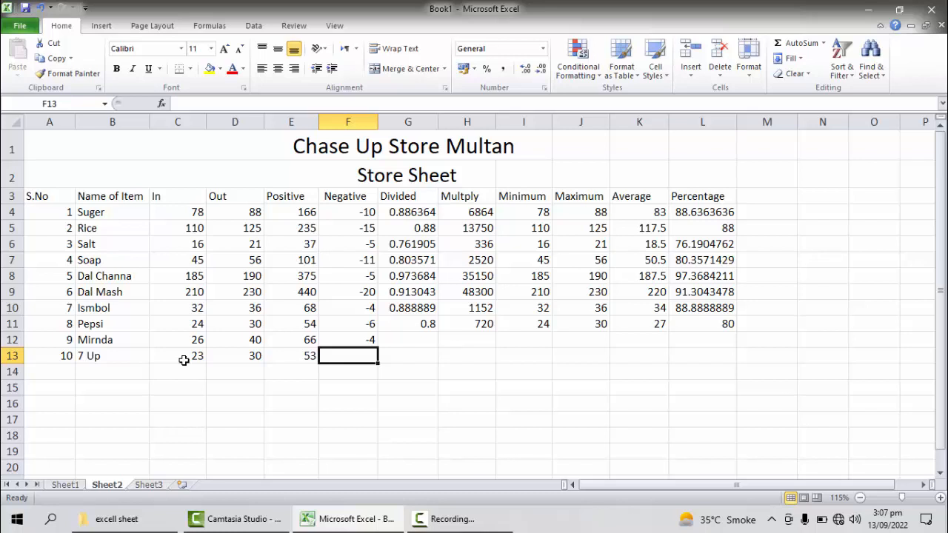
Step: Correct the formula in cell F12 to =(C12-D12) so it subtracts Mirnda's own Out value
{"action": "left_click", "coordinate": [363, 338]}
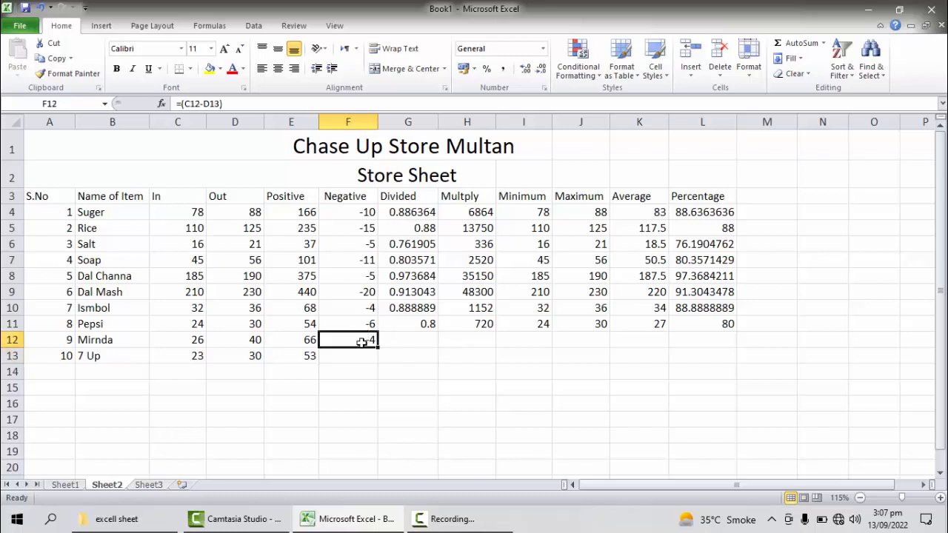
{"action": "double_click", "coordinate": [362, 340]}
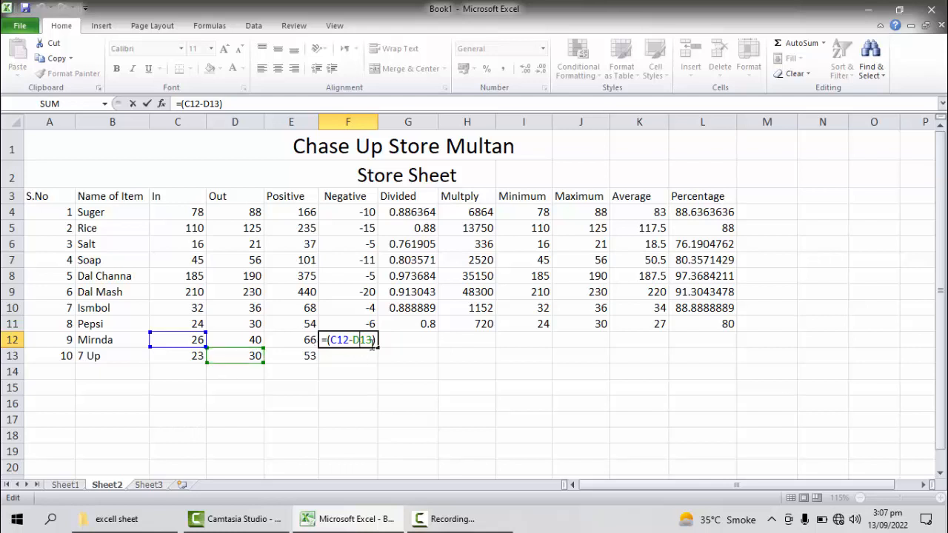
{"action": "key", "text": "BackSpace"}
{"action": "type", "text": "2"}
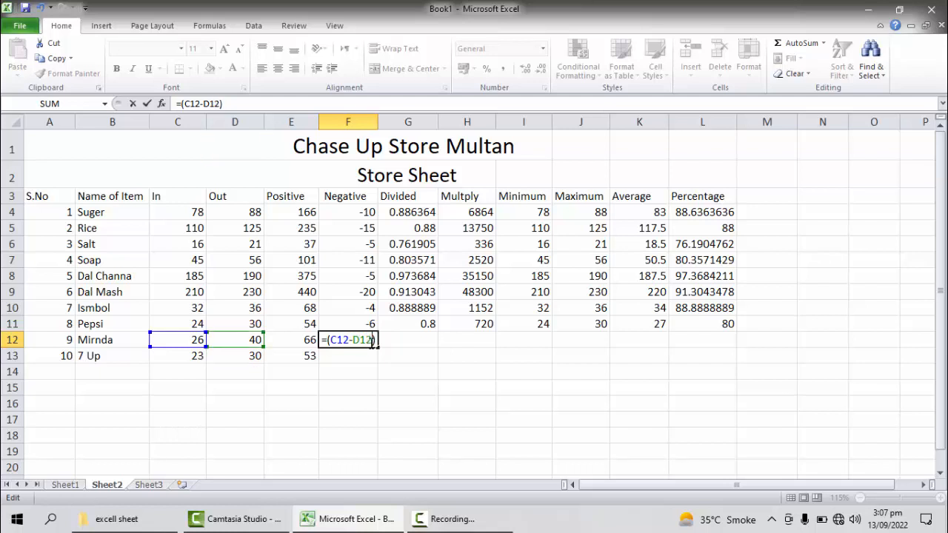
{"action": "key", "text": "Return"}
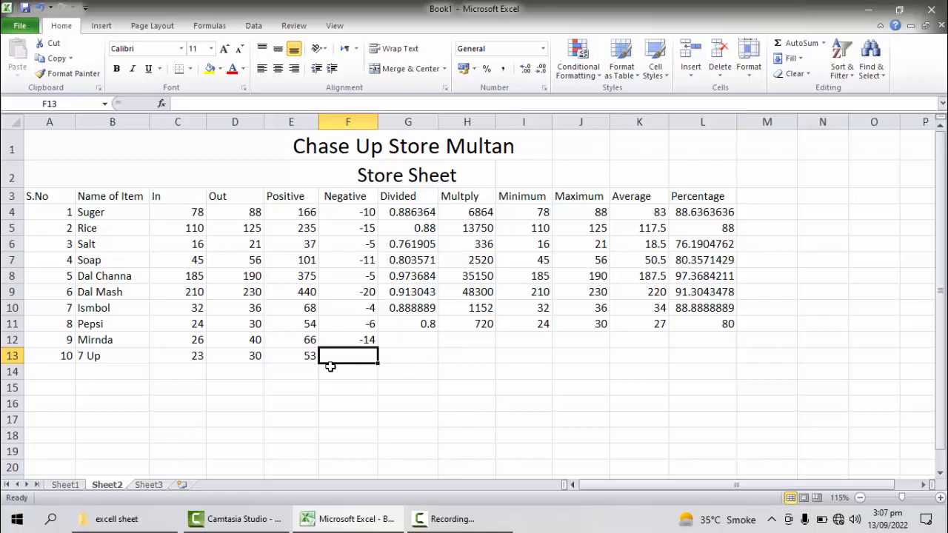
Step: Enter the formula =(c13-d13) in cell F13 to subtract 7 Up's Out value from its In value
{"action": "type", "text": "=("}
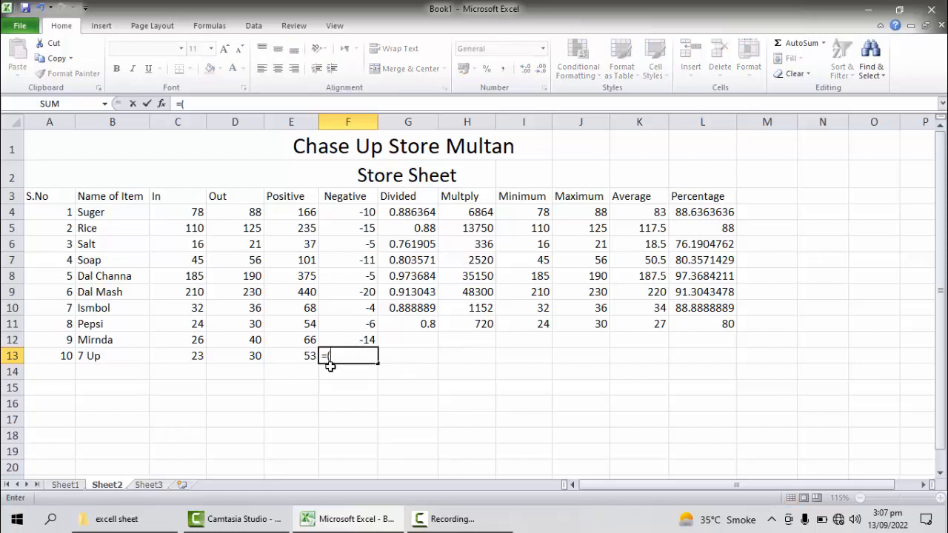
{"action": "type", "text": "c13-d13"}
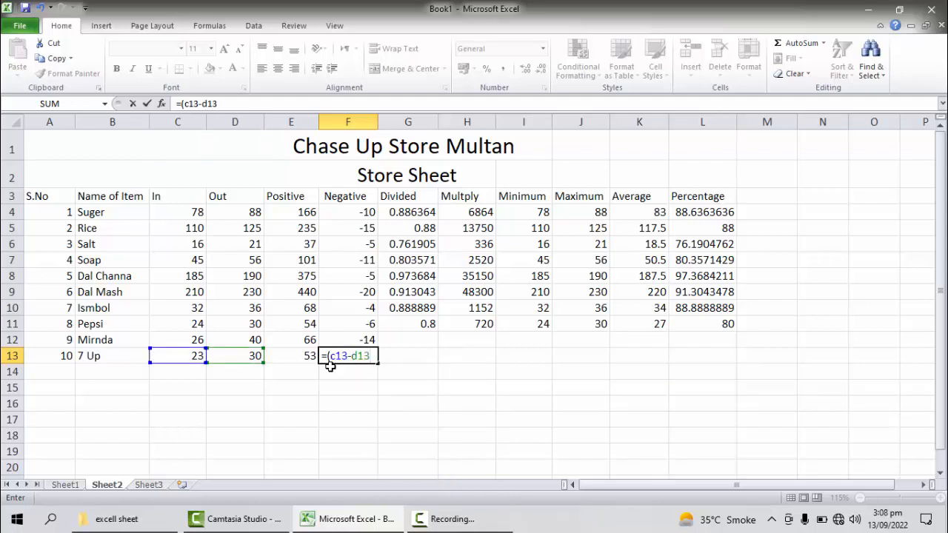
{"action": "type", "text": ")"}
{"action": "key", "text": "Return"}
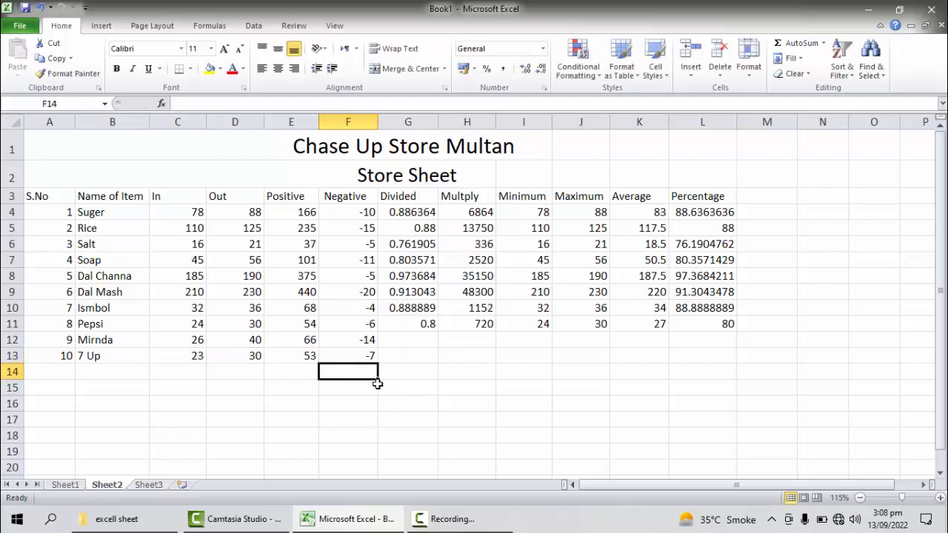
Step: Enter the formula =(c12/d12) in cell G12 to divide Mirnda's In value by its Out value
{"action": "left_click", "coordinate": [408, 343]}
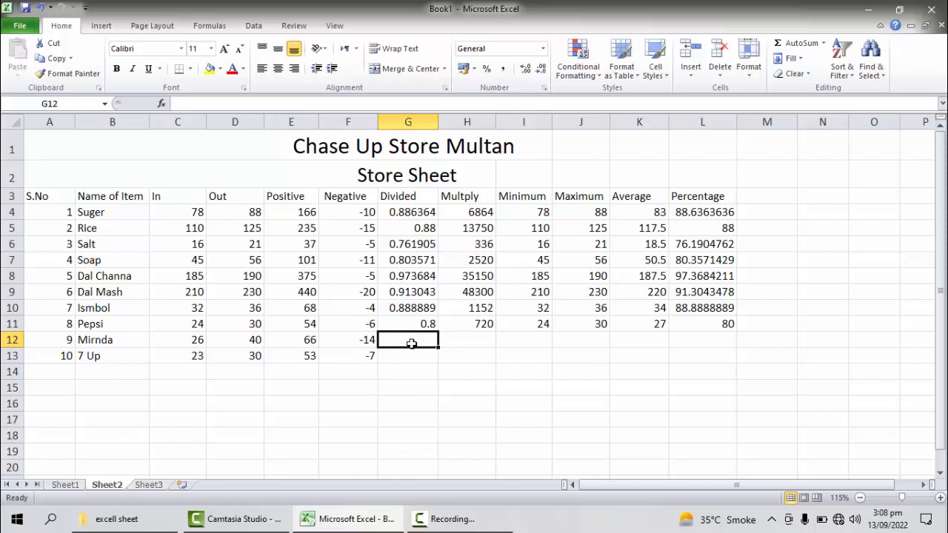
{"action": "type", "text": "=("}
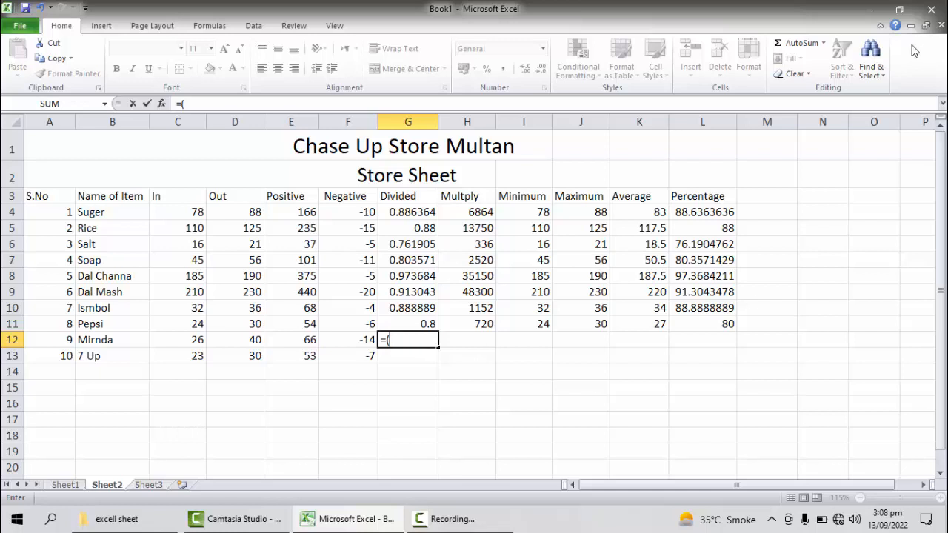
{"action": "left_click", "coordinate": [823, 43]}
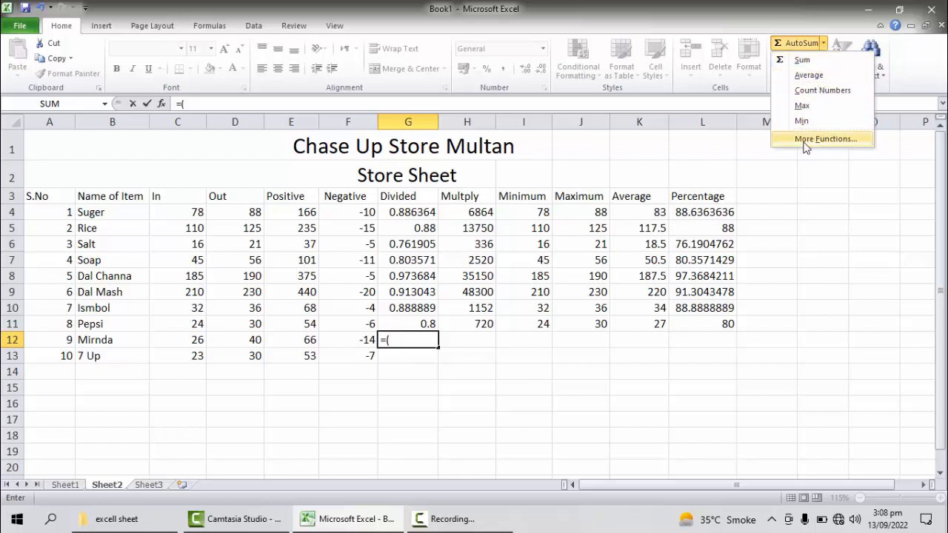
{"action": "left_click", "coordinate": [404, 341]}
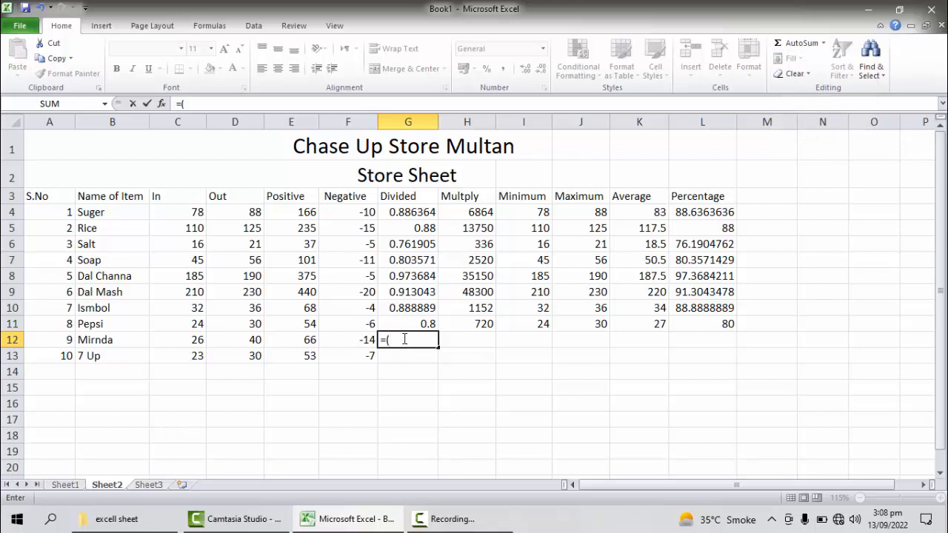
{"action": "type", "text": "c1"}
{"action": "key", "text": "BackSpace"}
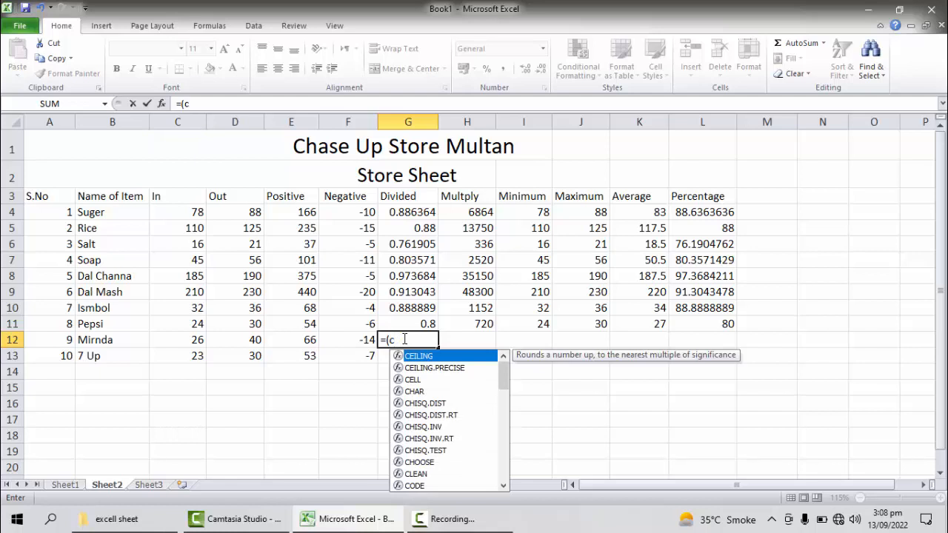
{"action": "type", "text": "12"}
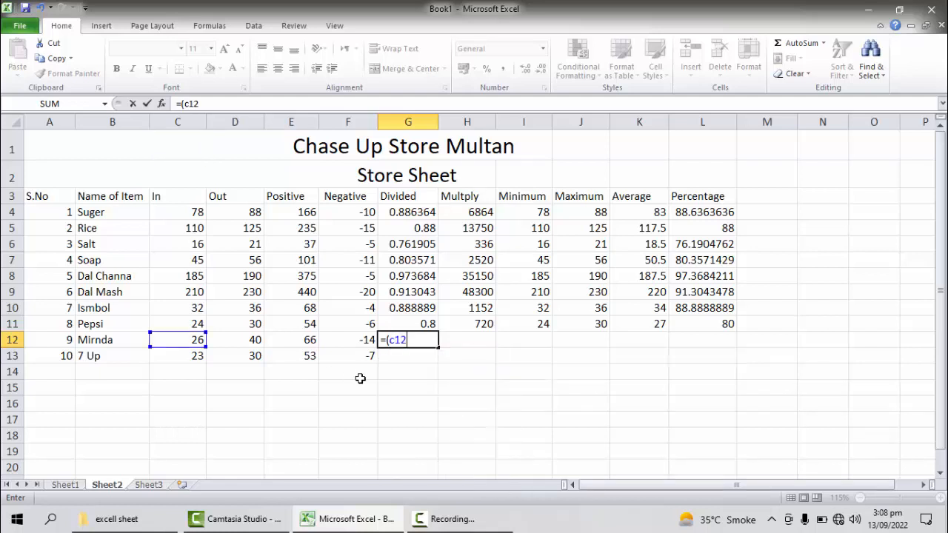
{"action": "type", "text": "/d12"}
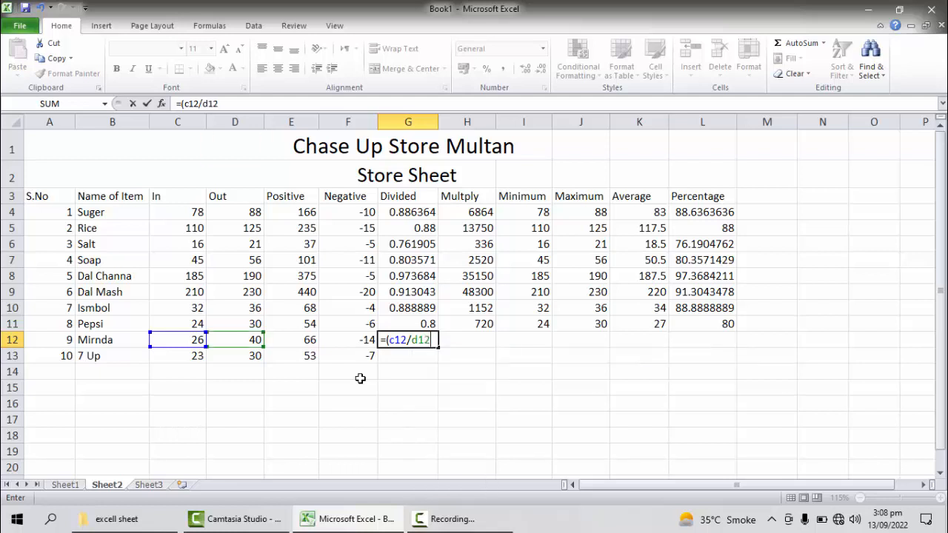
{"action": "type", "text": ")"}
{"action": "key", "text": "Return"}
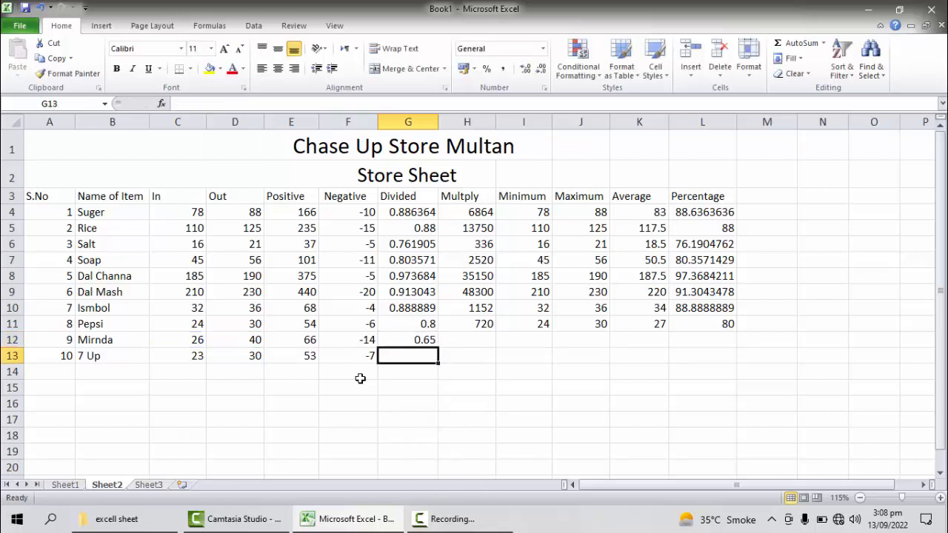
Step: Enter the formula =(c13/d13) in cell G13 to divide 7 Up's In value by its Out value
{"action": "type", "text": "="}
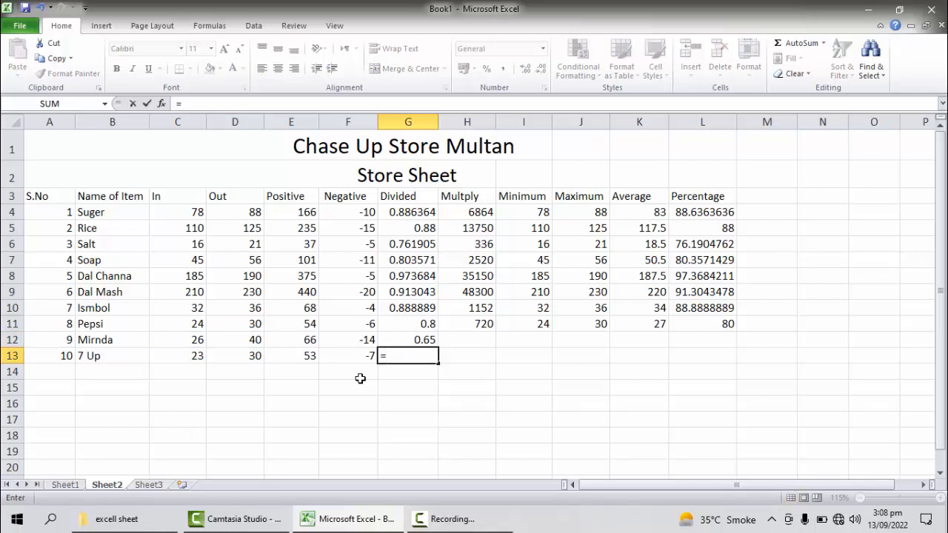
{"action": "type", "text": "(c13/d13"}
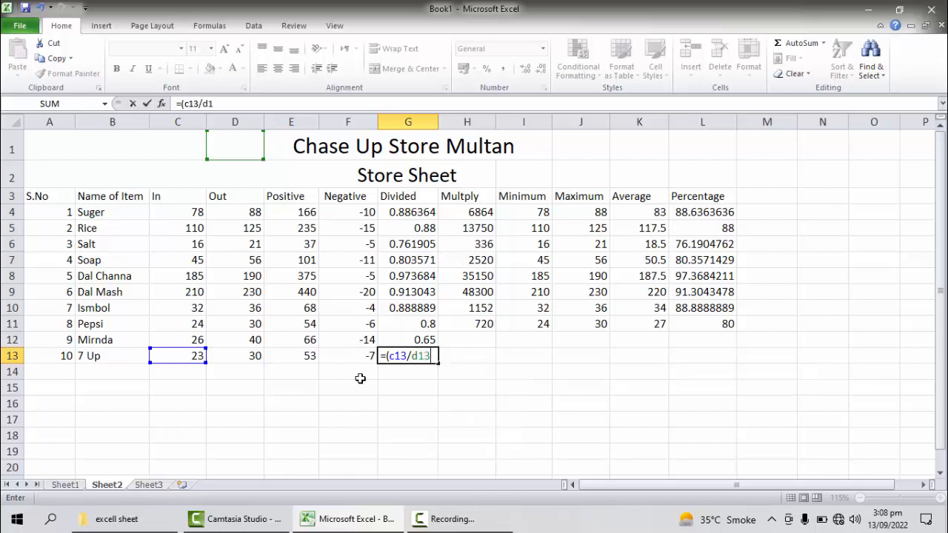
{"action": "type", "text": ")"}
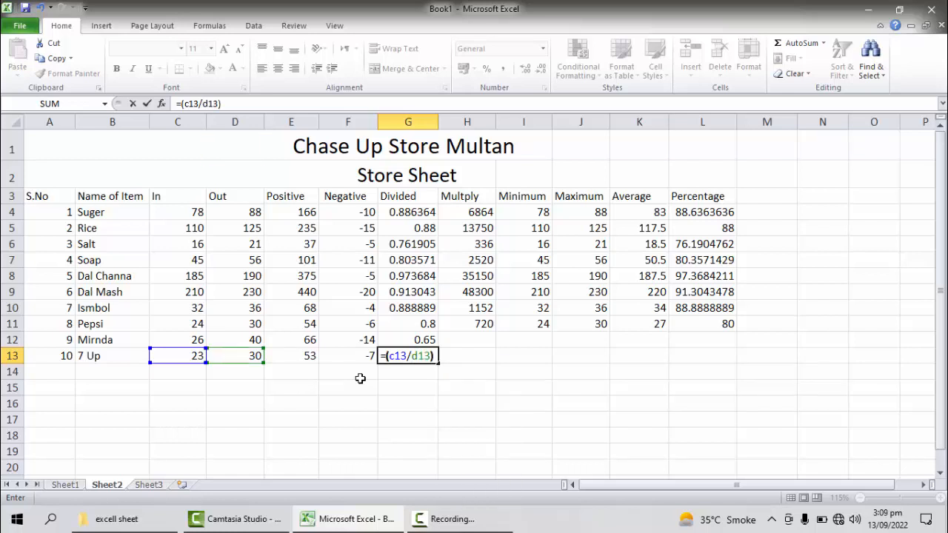
{"action": "key", "text": "Return"}
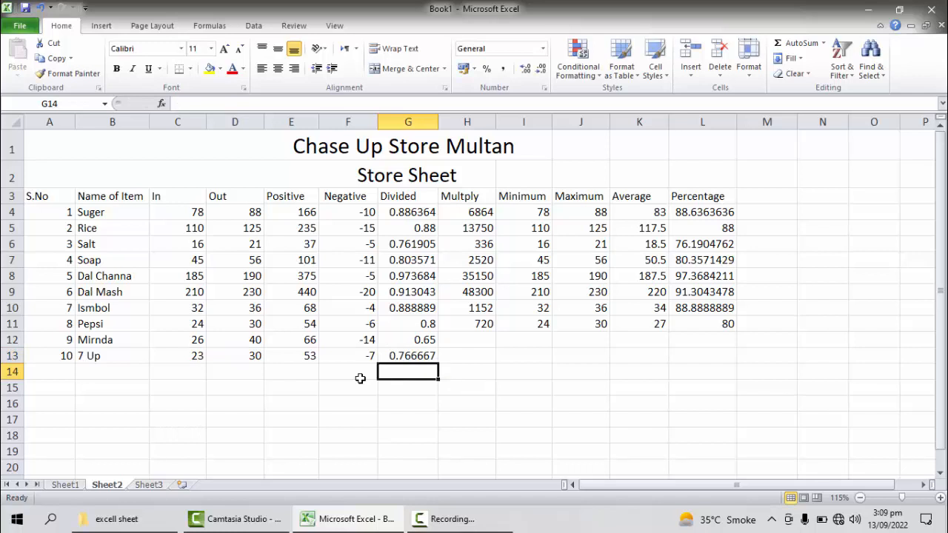
Step: Enter the formula =(c12*d12) in cell H12 to multiply Mirnda's In and Out values
{"action": "left_click", "coordinate": [465, 342]}
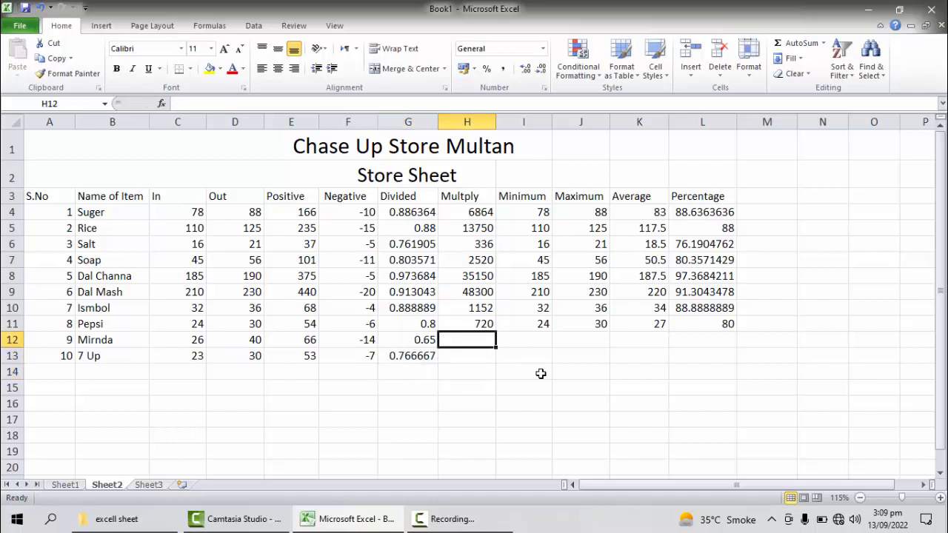
{"action": "type", "text": "="}
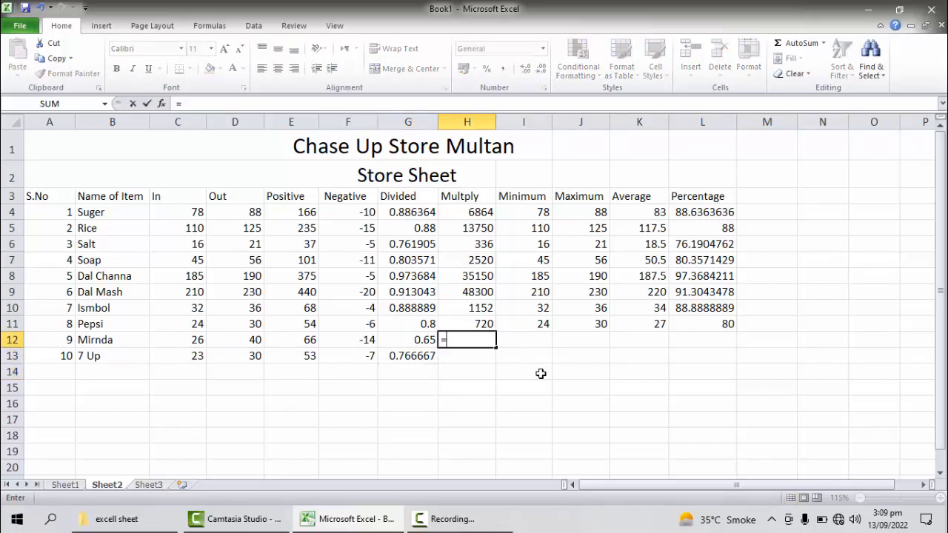
{"action": "type", "text": "(c"}
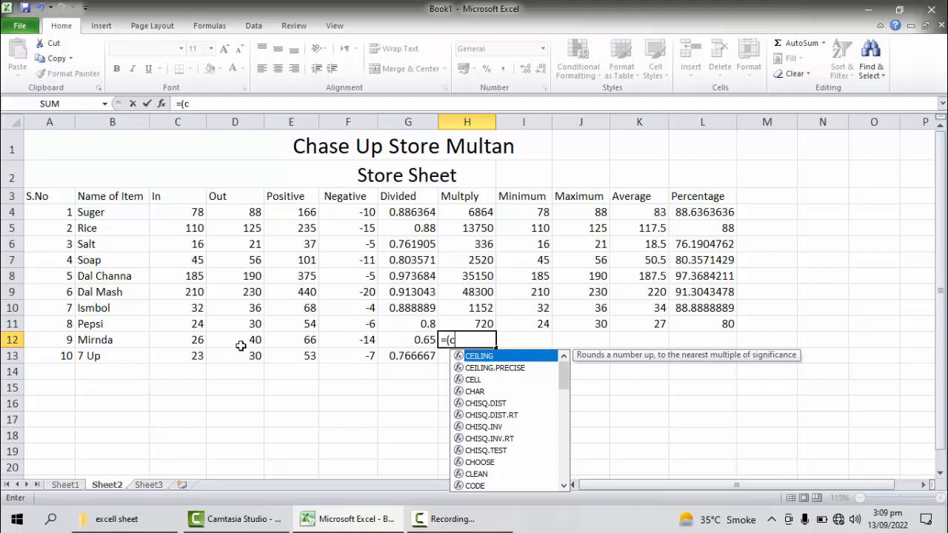
{"action": "type", "text": "12"}
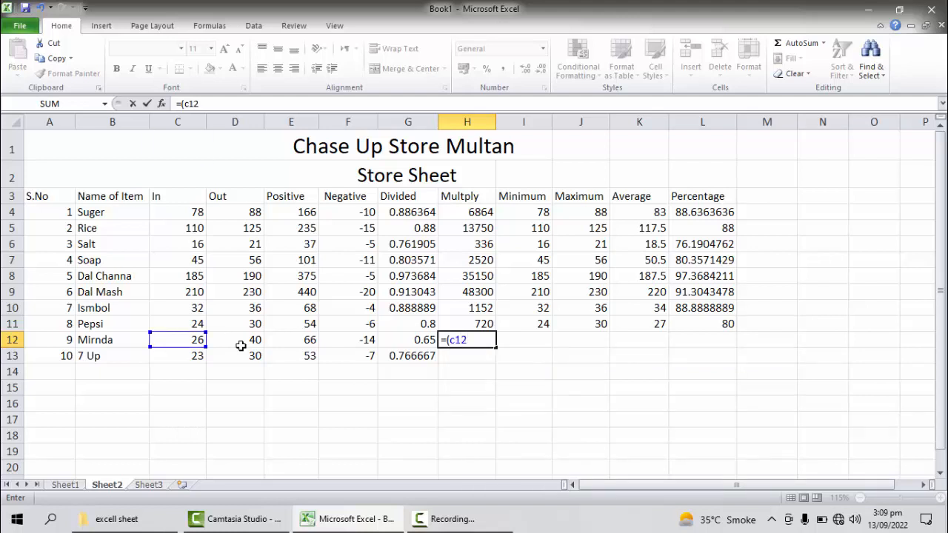
{"action": "type", "text": "*d"}
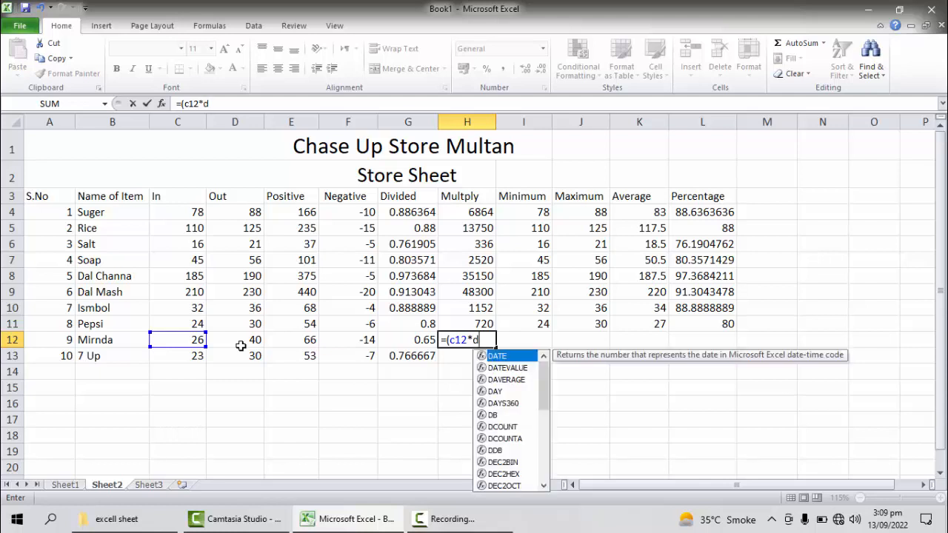
{"action": "type", "text": "12)"}
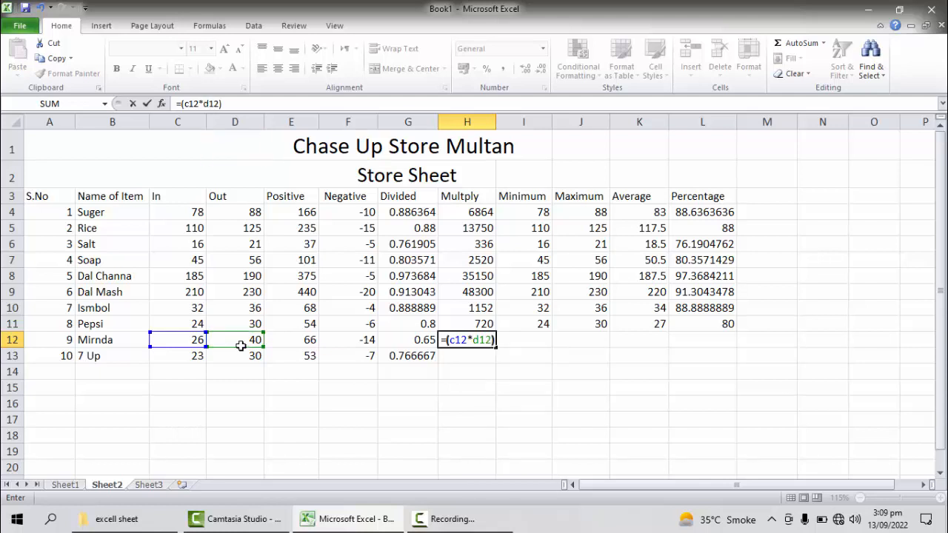
{"action": "key", "text": "Return"}
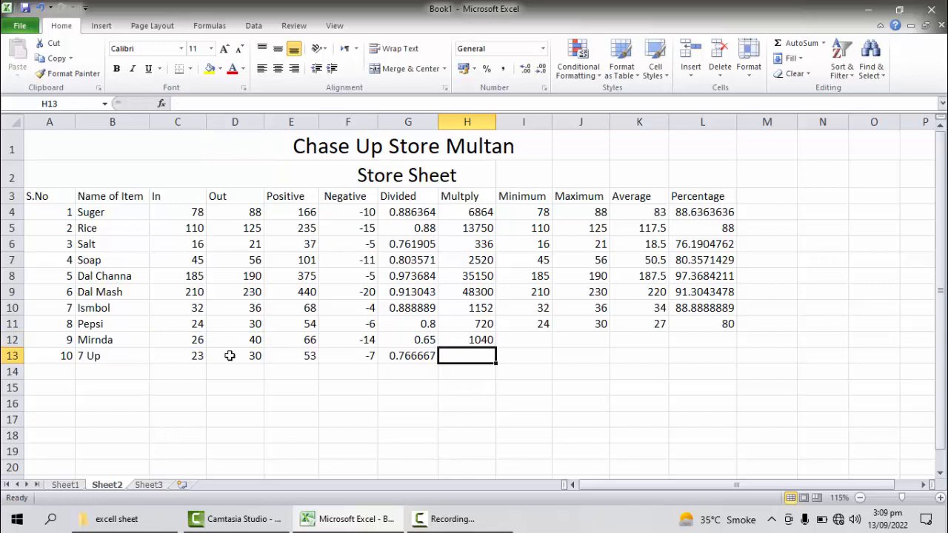
Step: Enter the formula =(c13*d13) in cell H13 to multiply 7 Up's In and Out values
{"action": "type", "text": "=(c1"}
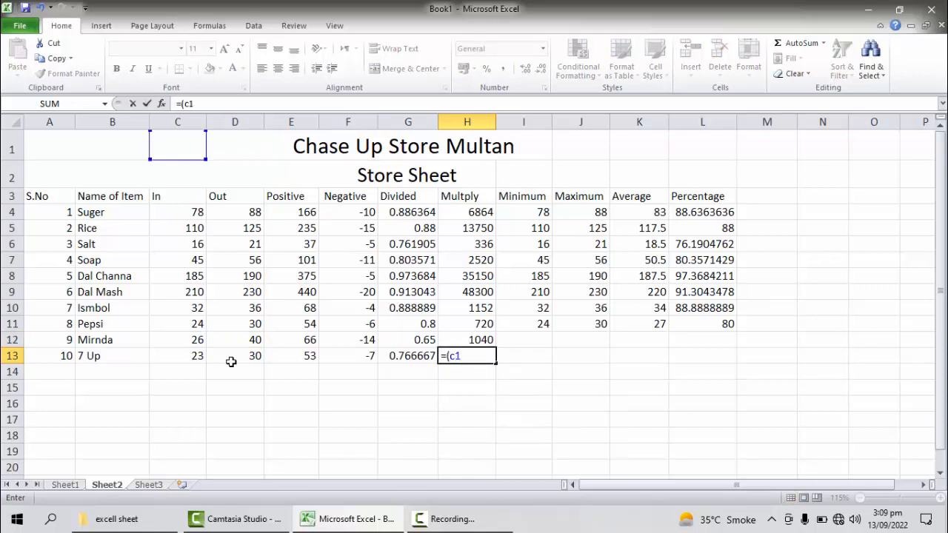
{"action": "type", "text": "3"}
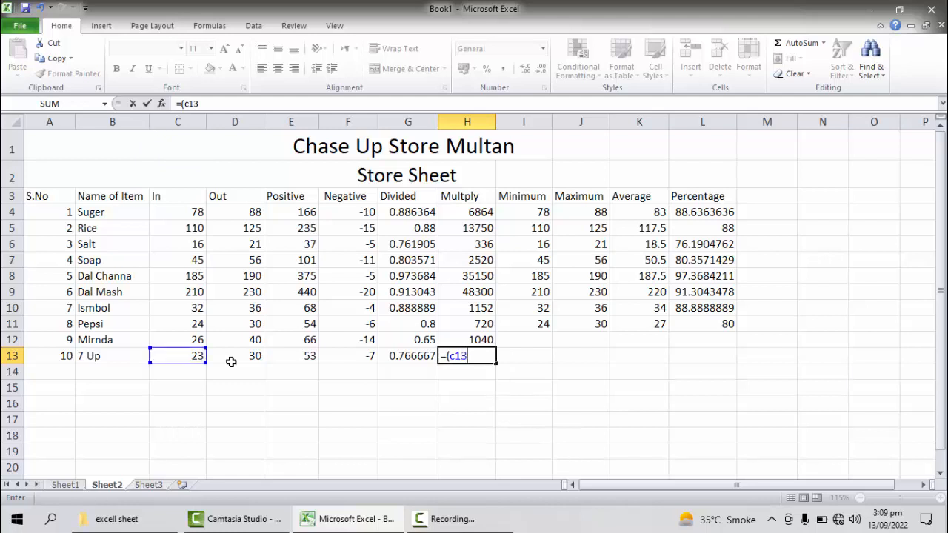
{"action": "type", "text": "*d13"}
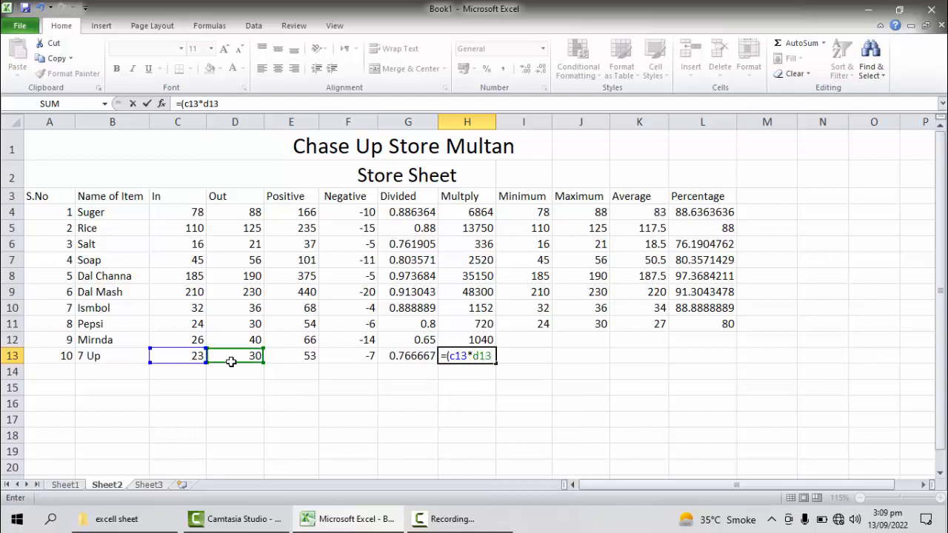
{"action": "type", "text": ")"}
{"action": "key", "text": "Return"}
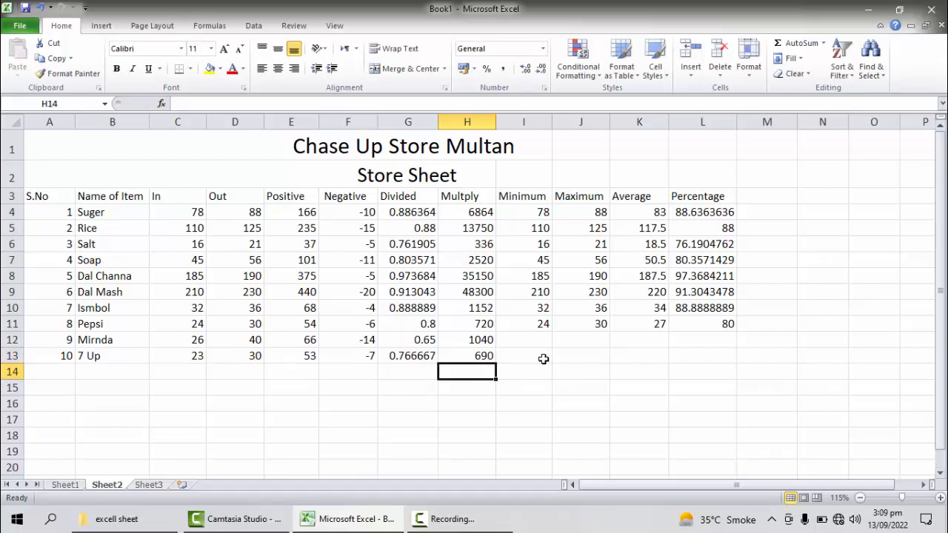
Step: Enter the formula =min(c12:d12) in cell I12 to get the minimum of Mirnda's In and Out values
{"action": "left_click", "coordinate": [532, 339]}
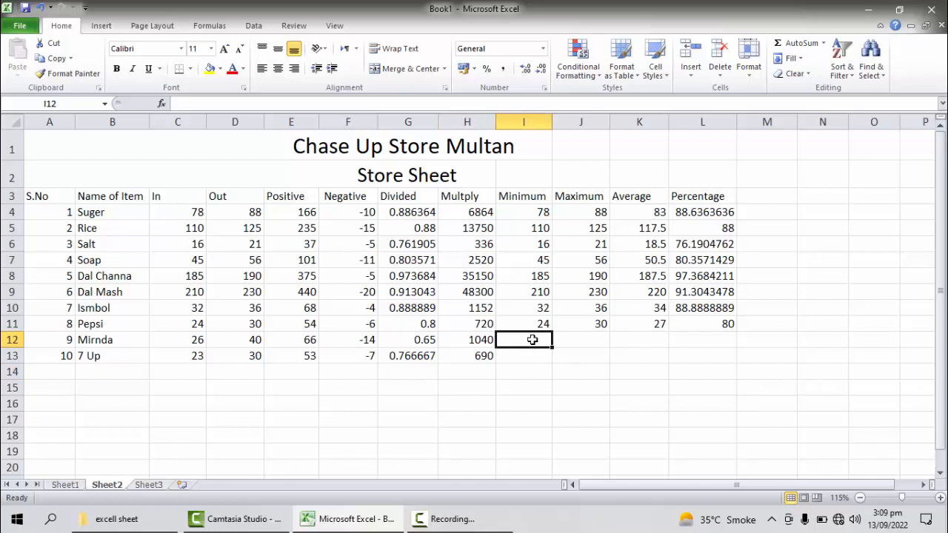
{"action": "type", "text": "="}
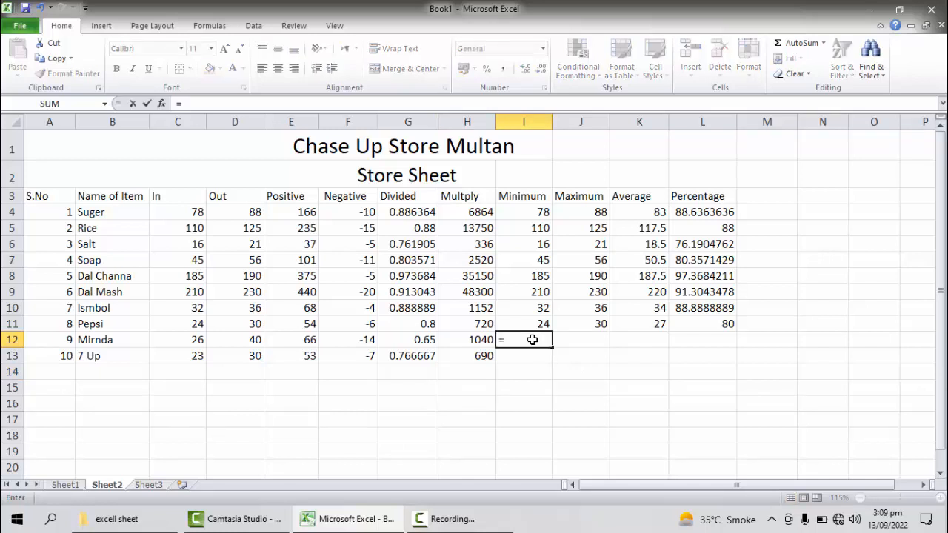
{"action": "type", "text": "min"}
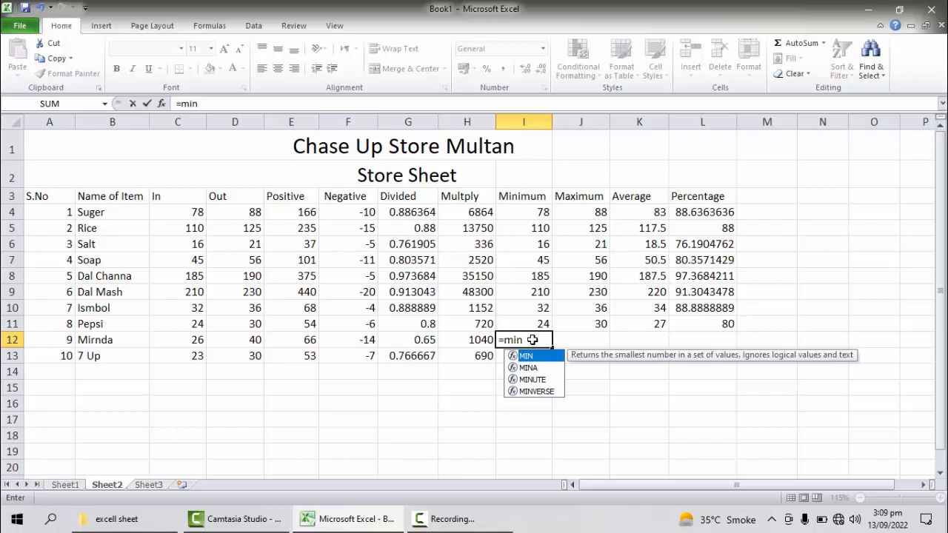
{"action": "type", "text": "(c12"}
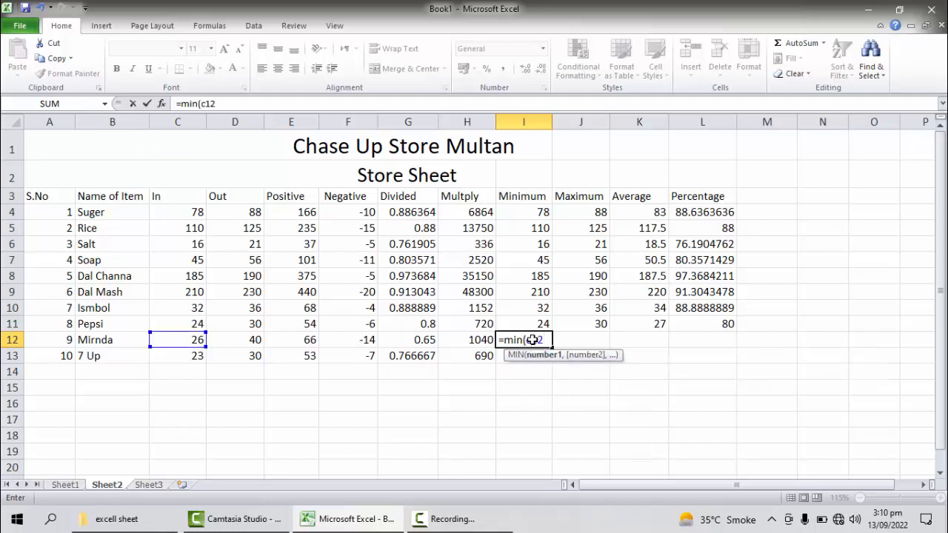
{"action": "type", "text": ":d12"}
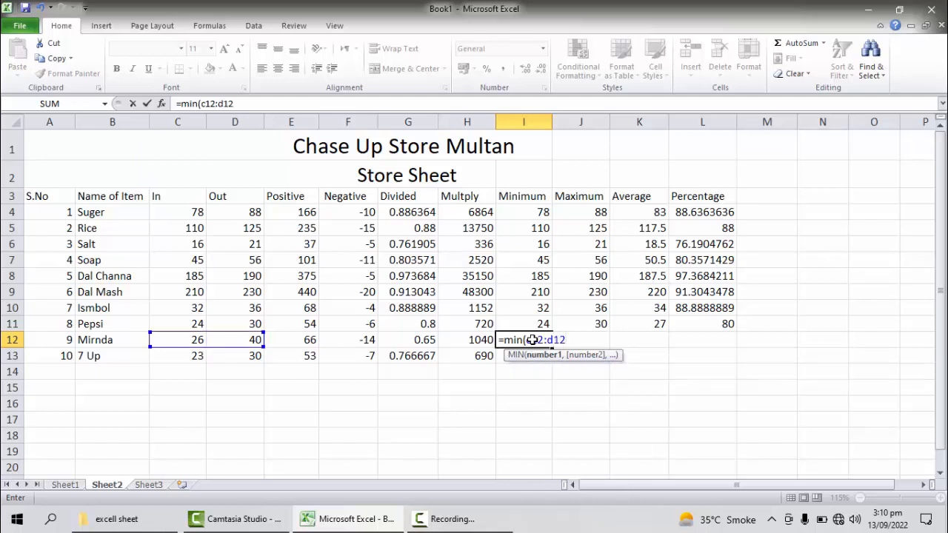
{"action": "type", "text": ")"}
{"action": "key", "text": "Return"}
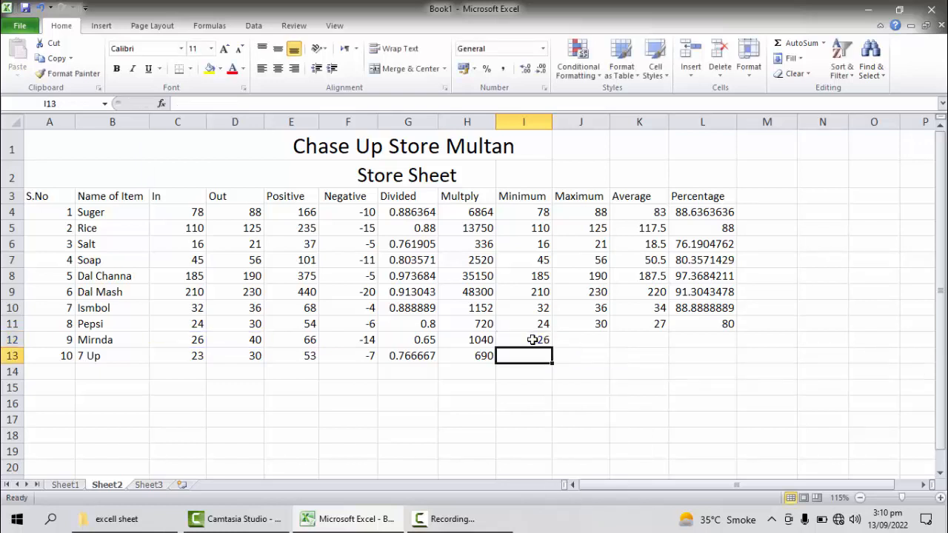
{"action": "left_click_drag", "start_coordinate": [197, 340], "coordinate": [231, 339]}
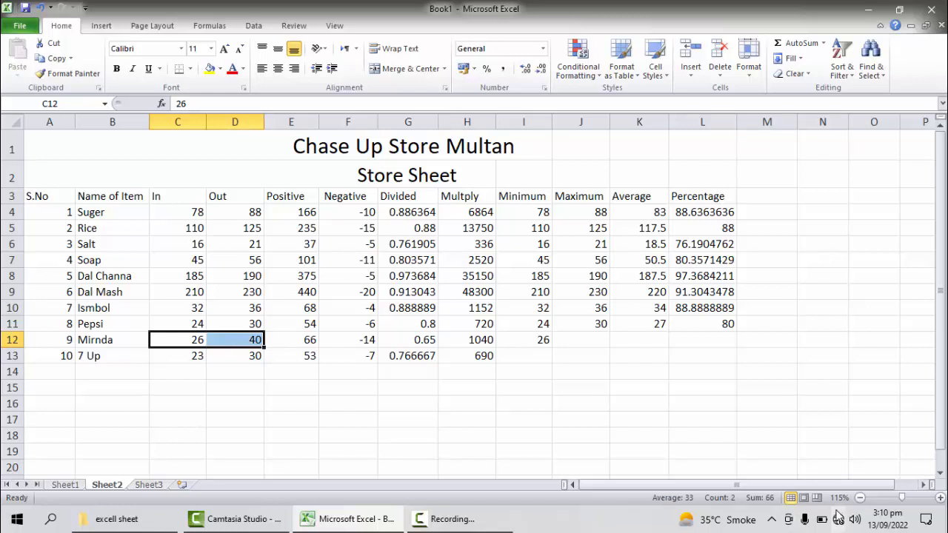
Step: Enter the formula =min(c13:d13) in cell I13 to get the minimum of 7 Up's In and Out values
{"action": "left_click", "coordinate": [532, 362]}
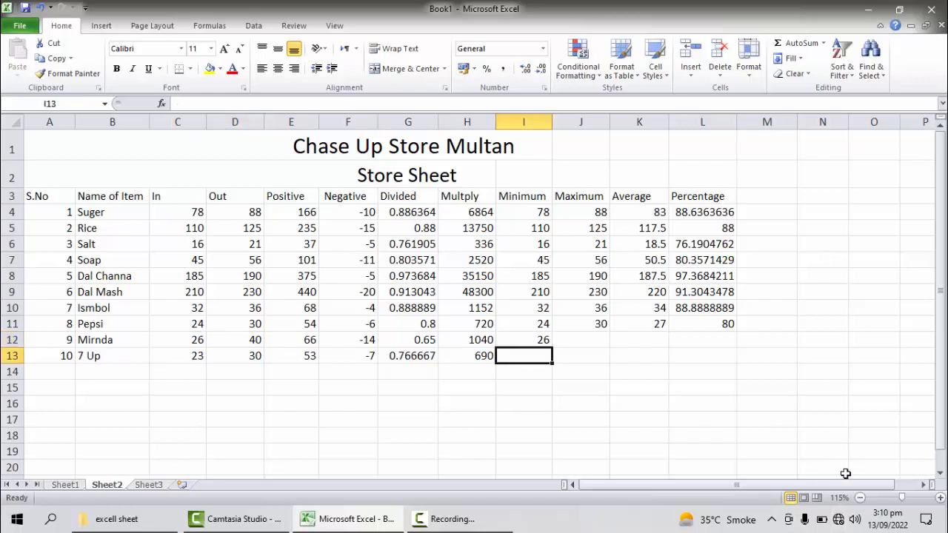
{"action": "type", "text": "=min"}
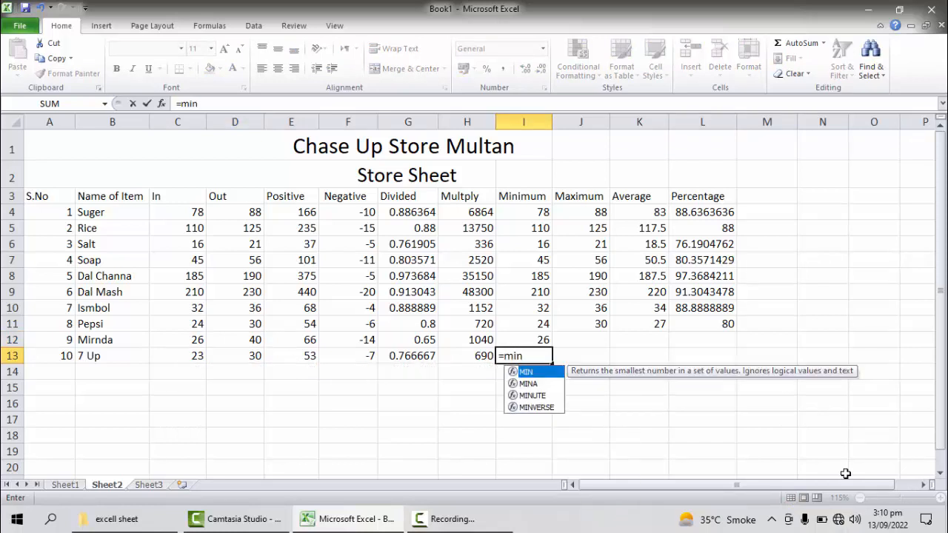
{"action": "type", "text": "(c13"}
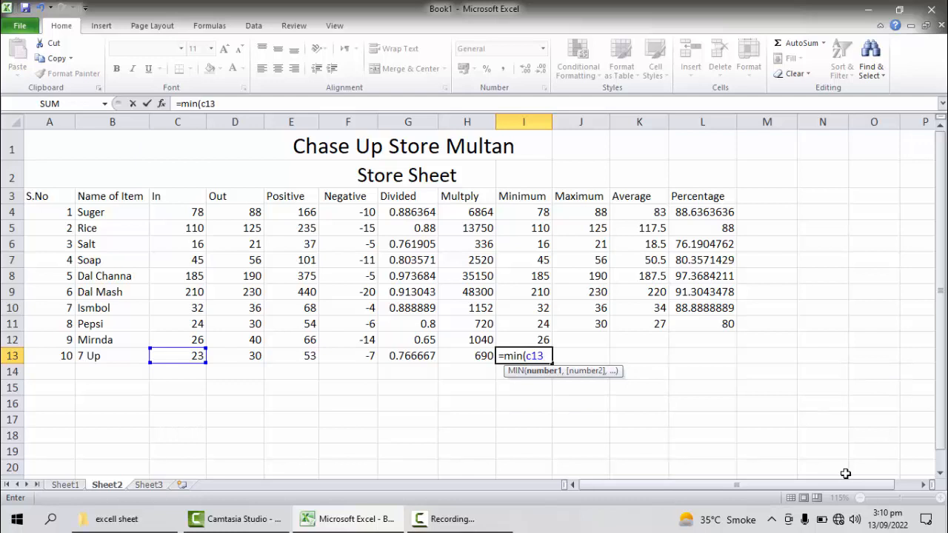
{"action": "type", "text": ":d"}
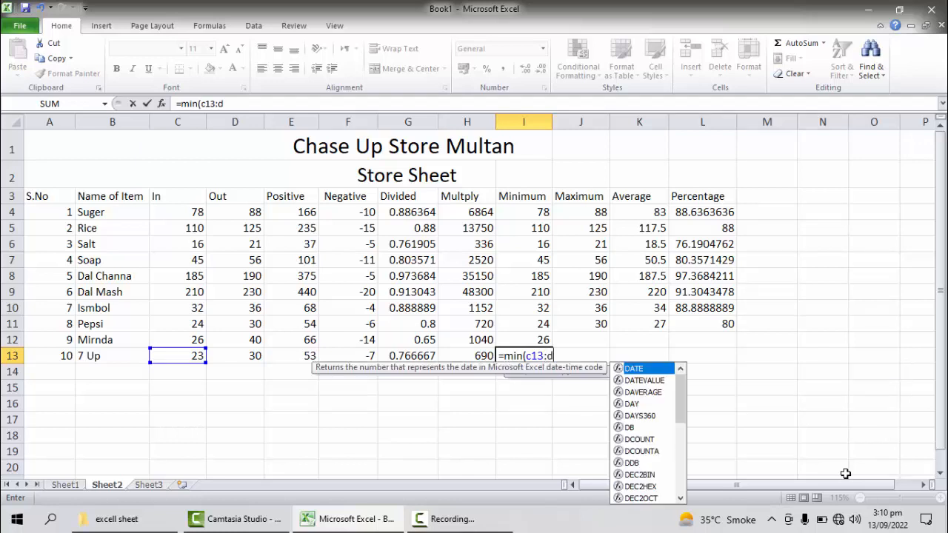
{"action": "type", "text": "13)"}
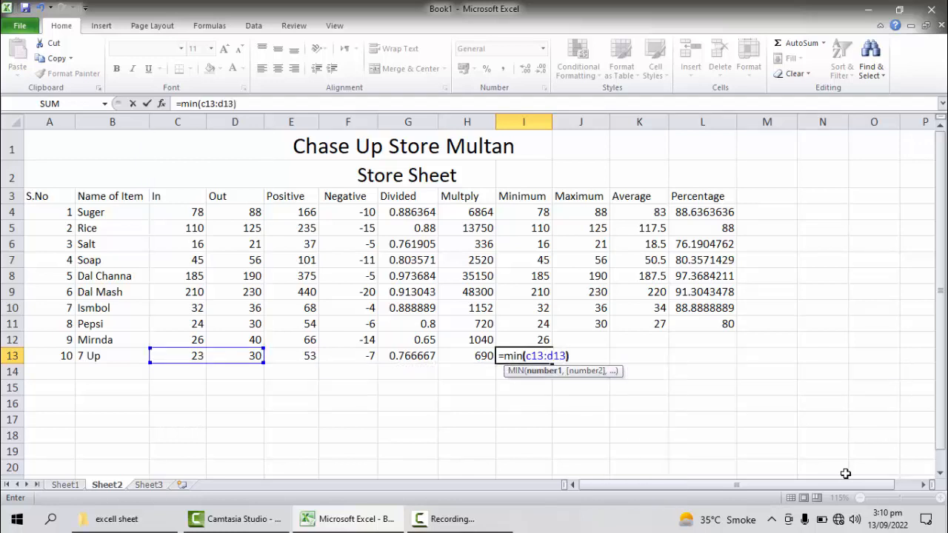
{"action": "key", "text": "Return"}
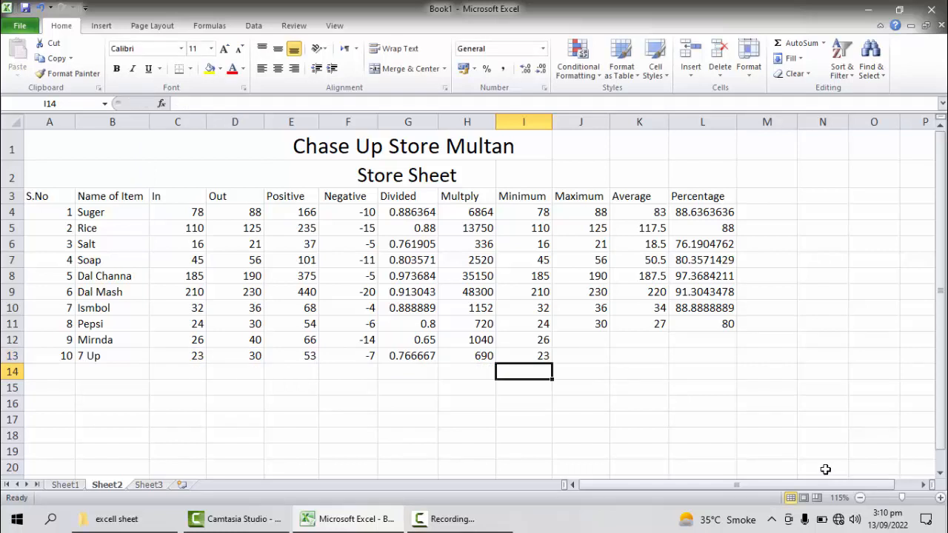
Step: Enter the formula =max(c12:d12) in cell J12 to get the maximum of Mirnda's In and Out values
{"action": "left_click", "coordinate": [592, 342]}
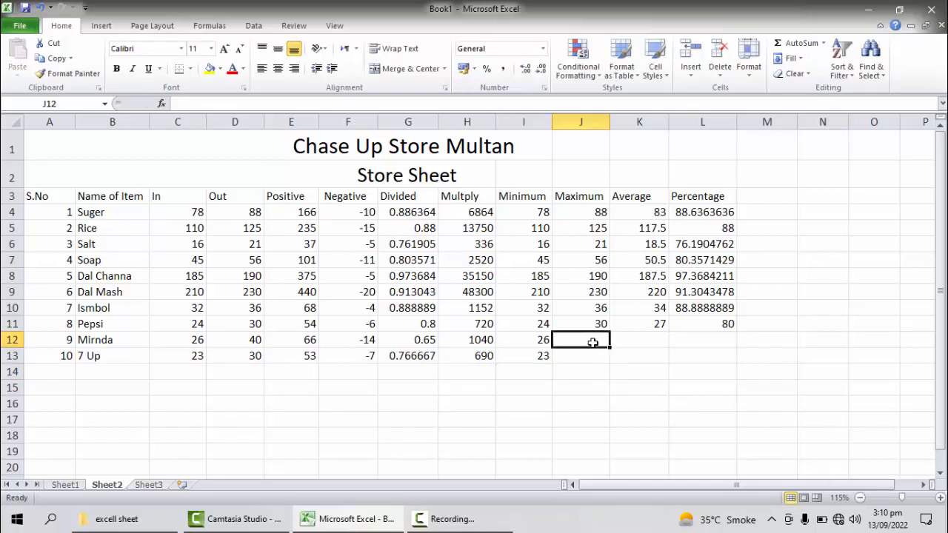
{"action": "type", "text": "="}
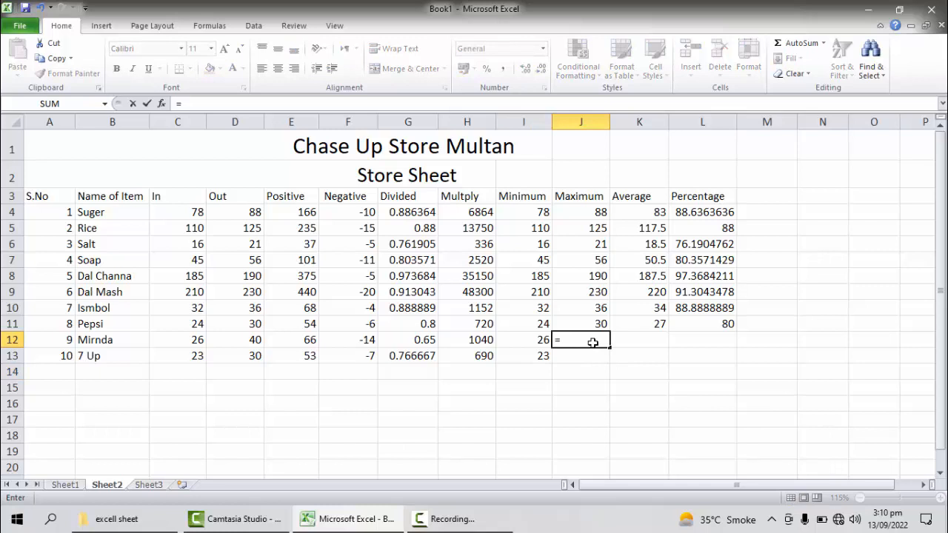
{"action": "type", "text": "m"}
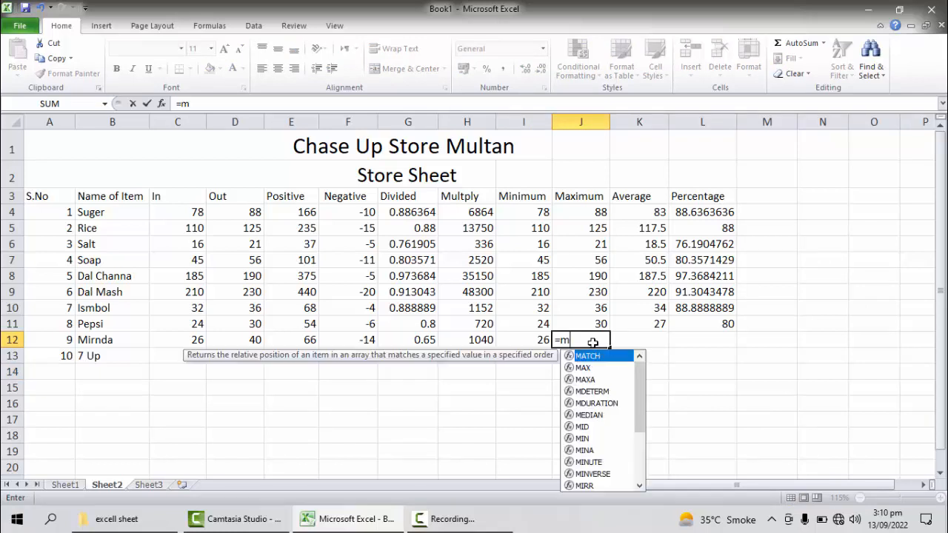
{"action": "type", "text": "ax"}
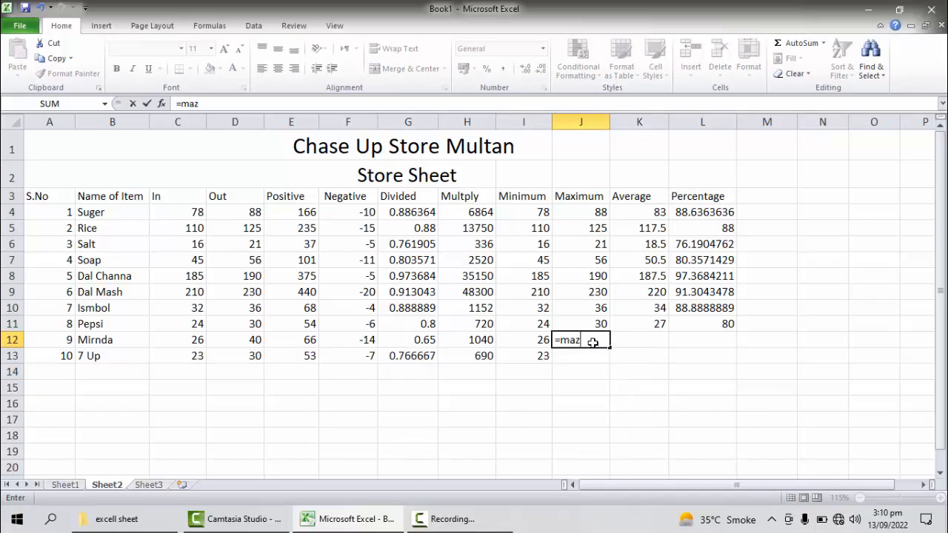
{"action": "type", "text": "(c12"}
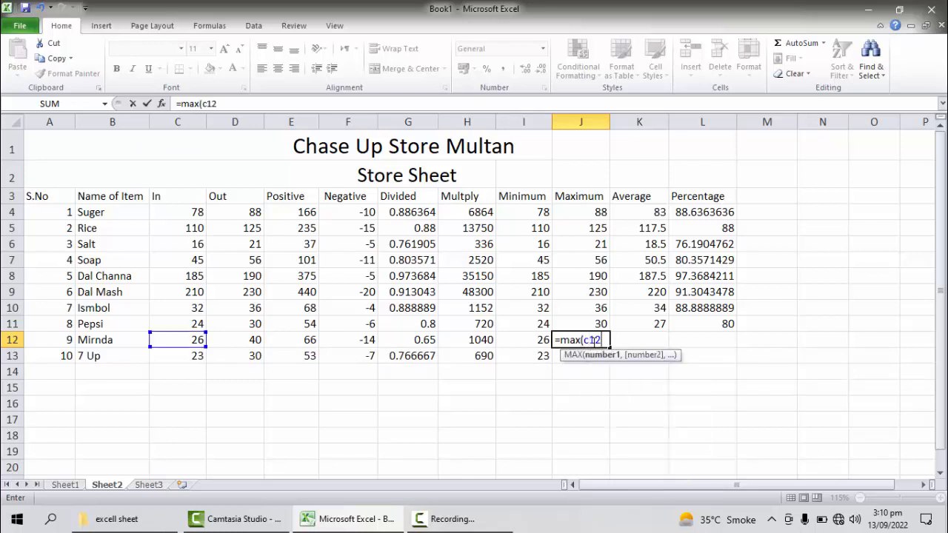
{"action": "type", "text": ":d12)"}
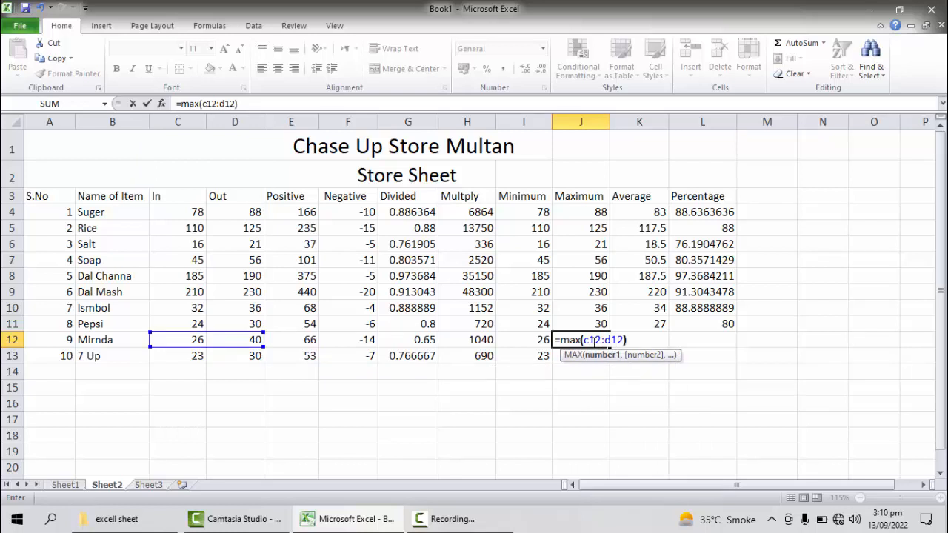
{"action": "key", "text": "Return"}
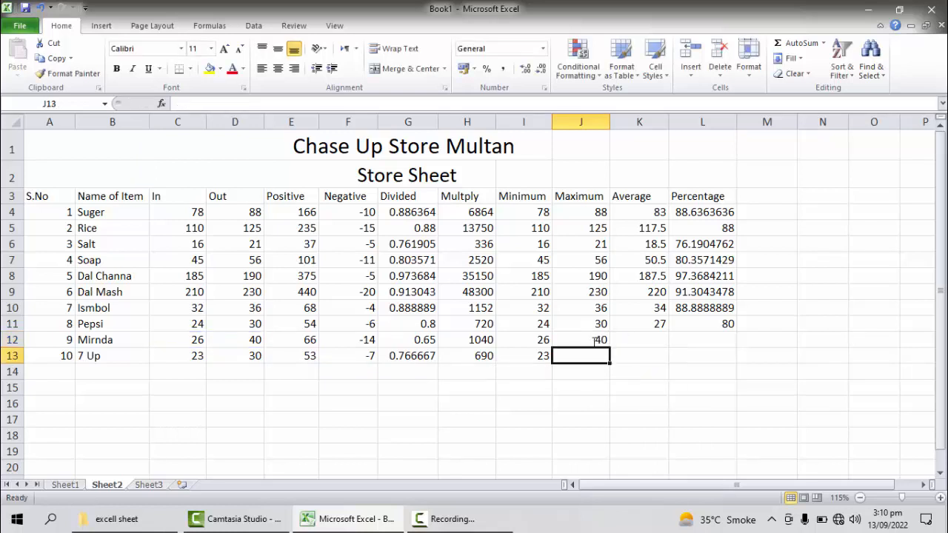
Step: Enter the formula =(c13:d13) in cell J13, the Maximum cell of the 7 Up row
{"action": "type", "text": "=("}
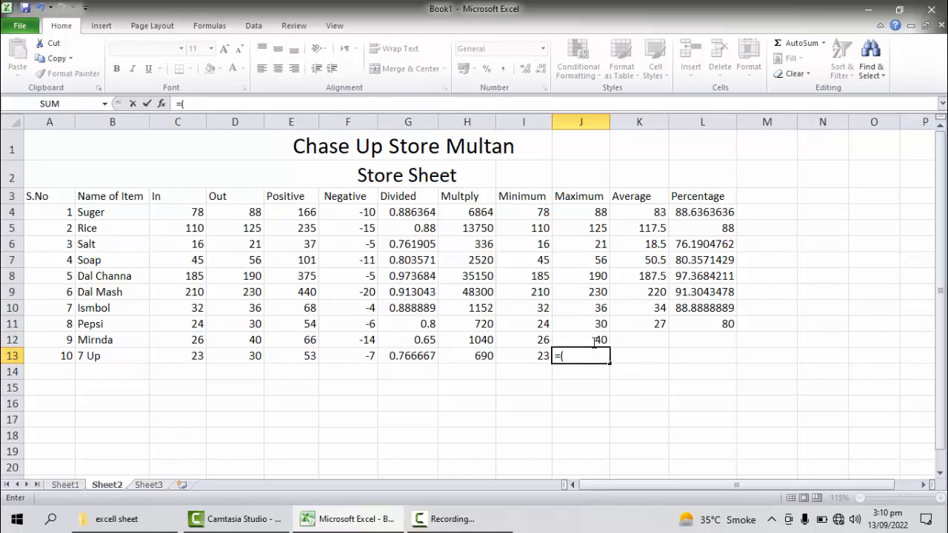
{"action": "type", "text": "c13:d13)"}
{"action": "key", "text": "Return"}
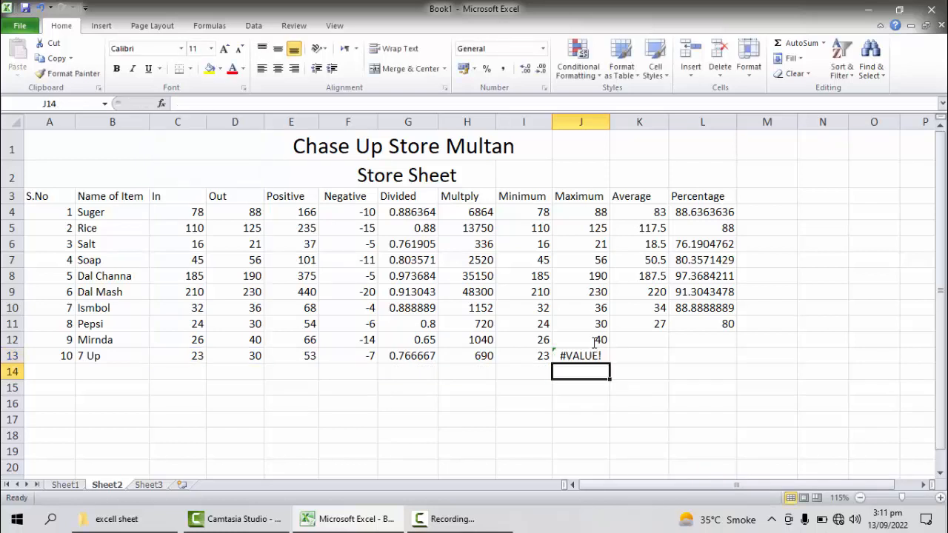
Step: Correct the formula in cell J13 to =max(C13:D13) by inserting the max function name before the range
{"action": "left_click", "coordinate": [579, 356]}
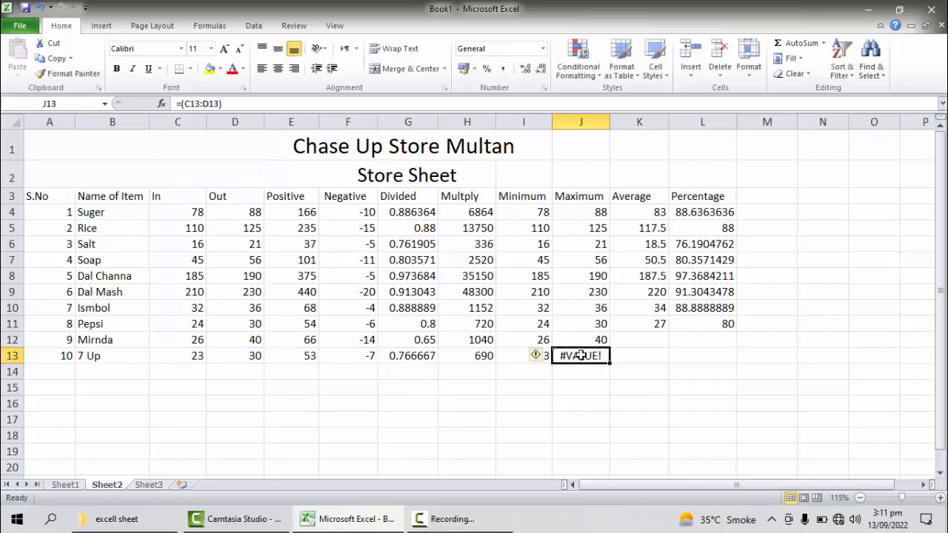
{"action": "double_click", "coordinate": [563, 355]}
{"action": "left_click", "coordinate": [560, 356]}
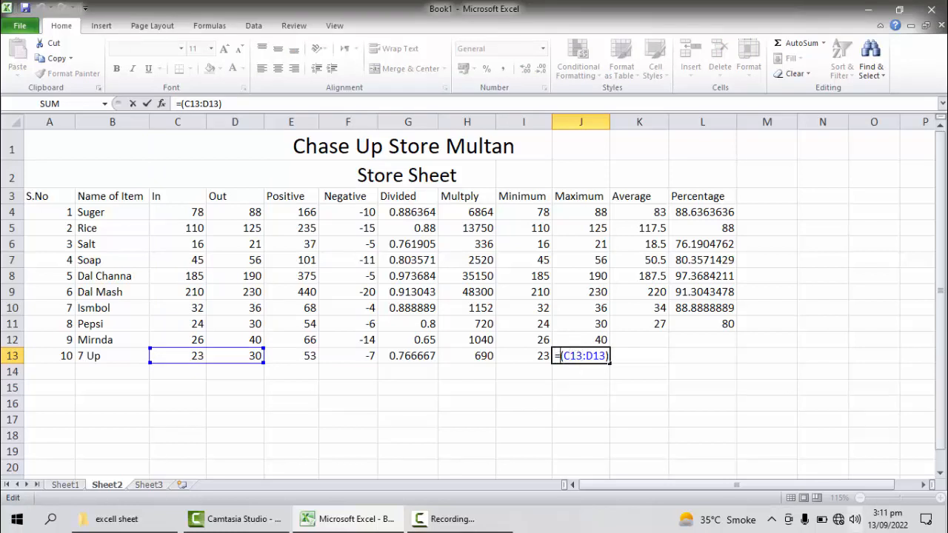
{"action": "type", "text": "max"}
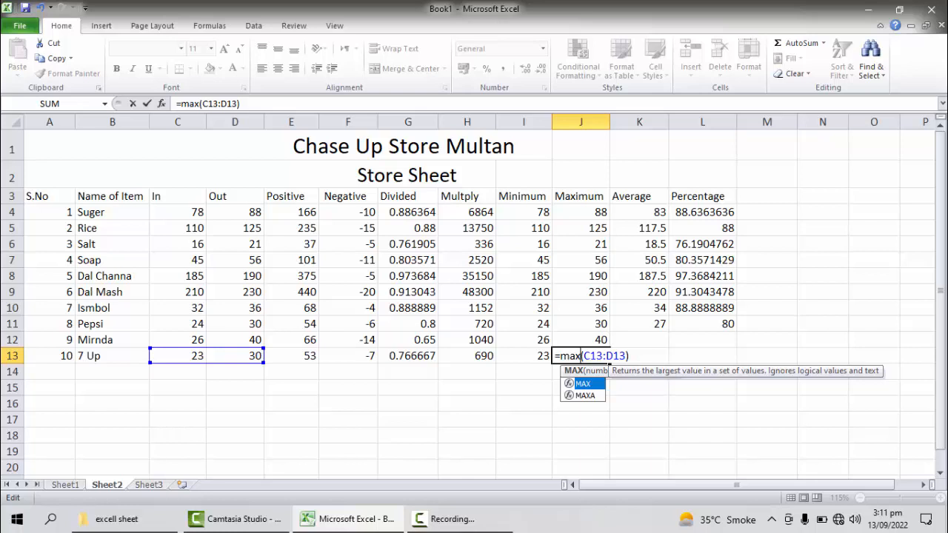
{"action": "key", "text": "Return"}
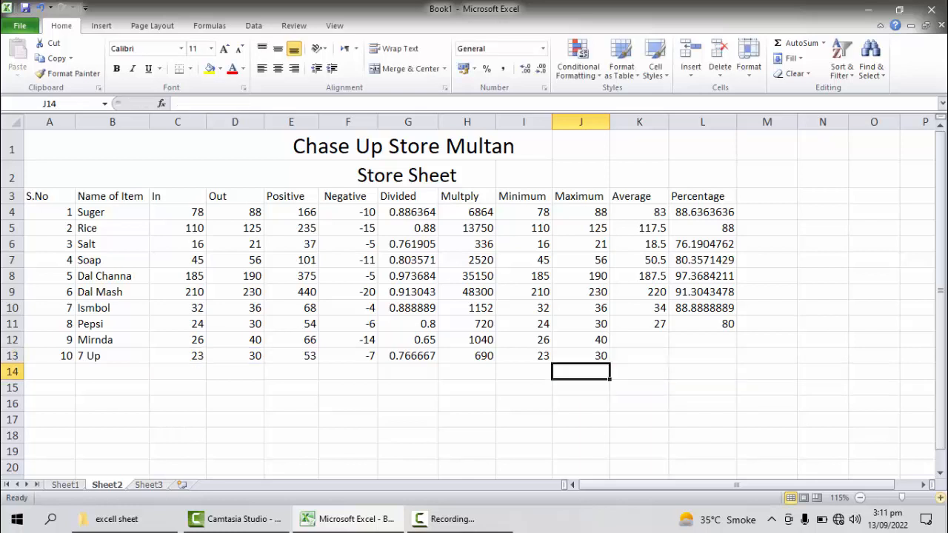
Step: Enter the formula =average(c12:d12) in cell K12 to get the average of Mirnda's In and Out values
{"action": "left_click", "coordinate": [654, 336]}
{"action": "type", "text": "="}
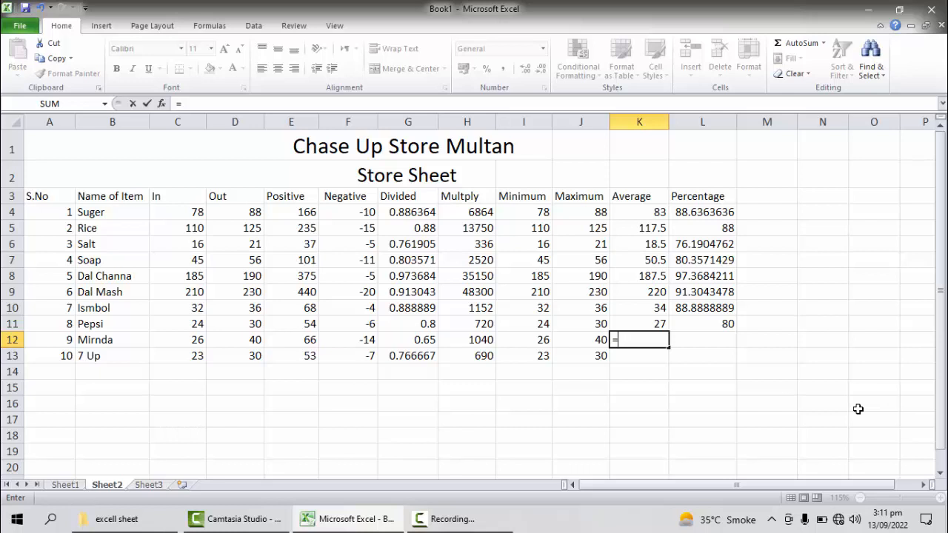
{"action": "type", "text": "a"}
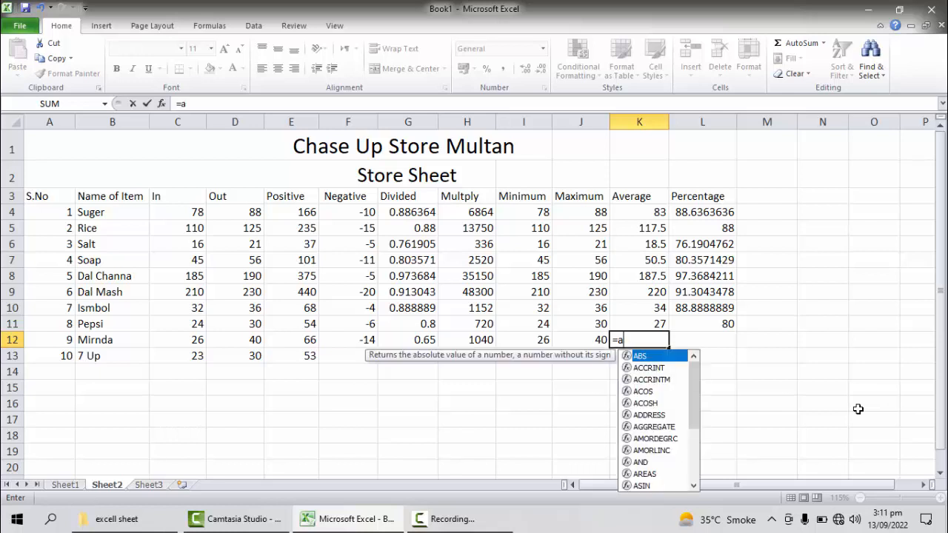
{"action": "type", "text": "verage"}
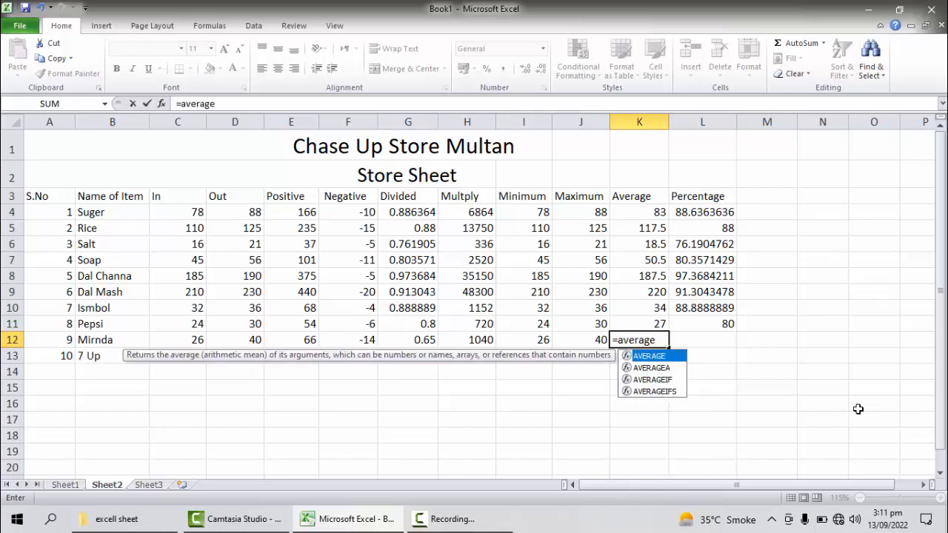
{"action": "type", "text": "("}
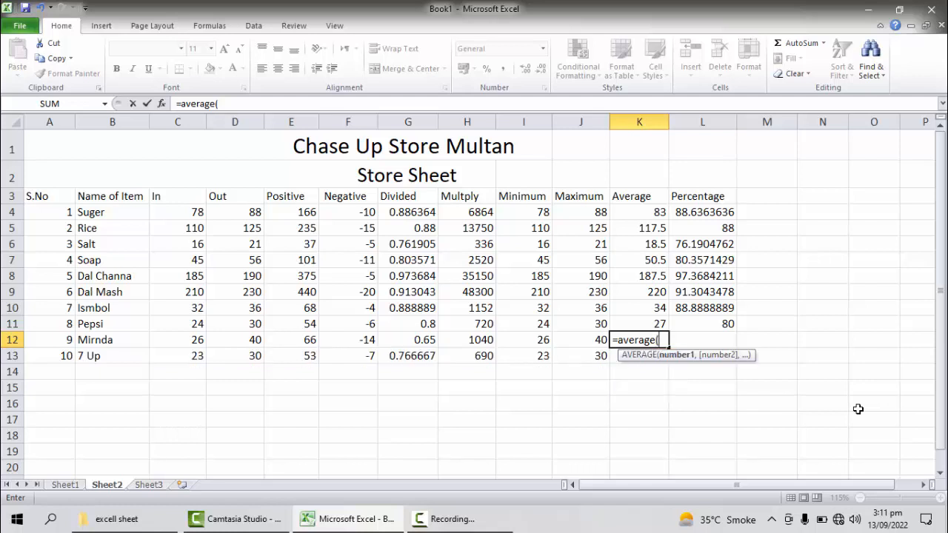
{"action": "type", "text": "c12"}
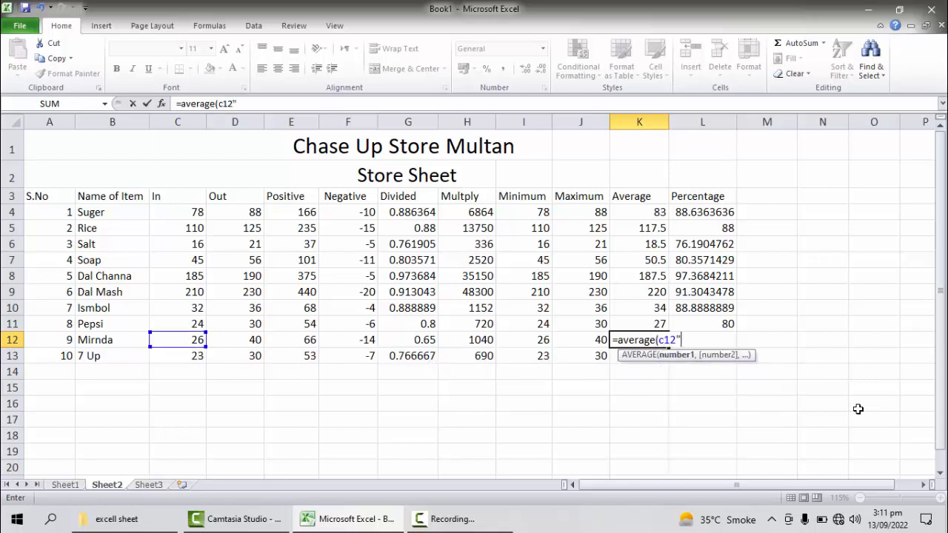
{"action": "type", "text": ":d12"}
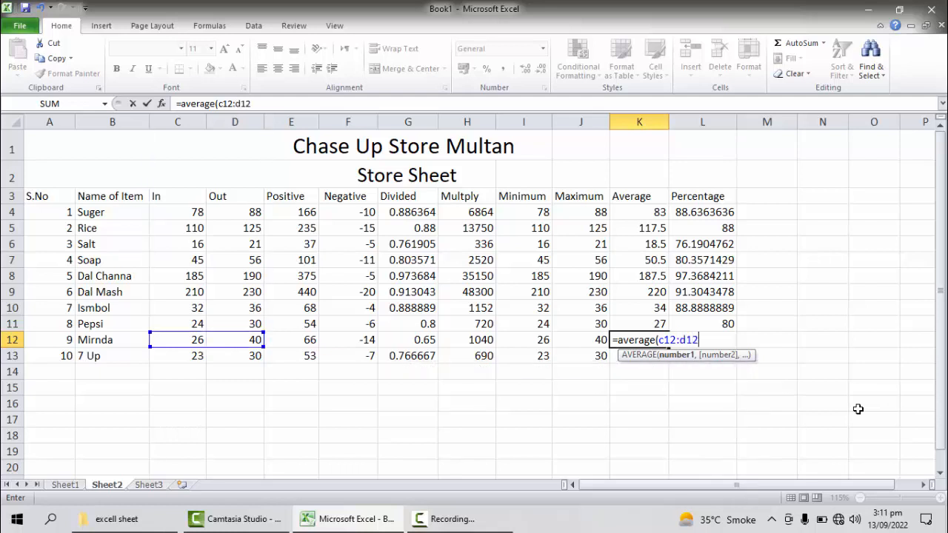
{"action": "type", "text": ")"}
{"action": "key", "text": "Return"}
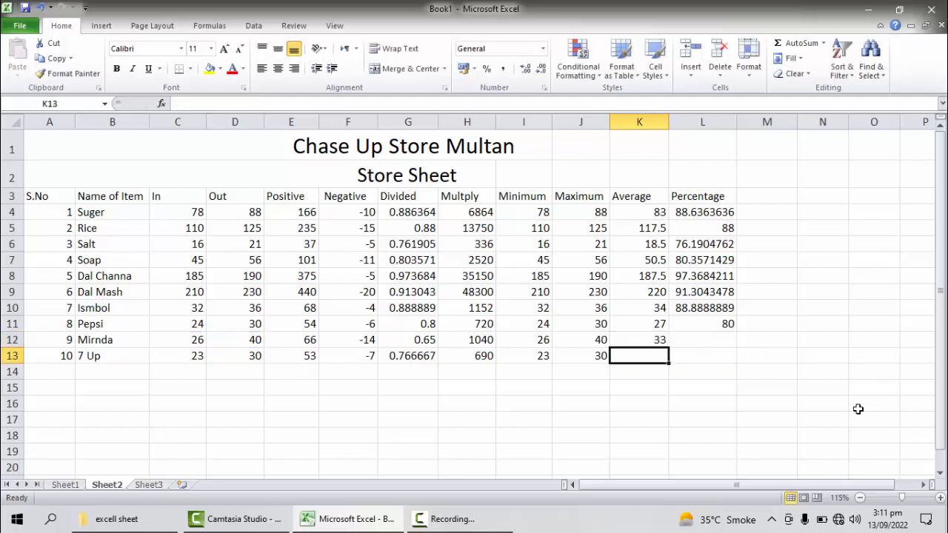
Step: Try to enter the formula =(averag(c13:d13) in cell K13, the Average cell of the 7 Up row
{"action": "left_click_drag", "start_coordinate": [185, 341], "coordinate": [251, 346]}
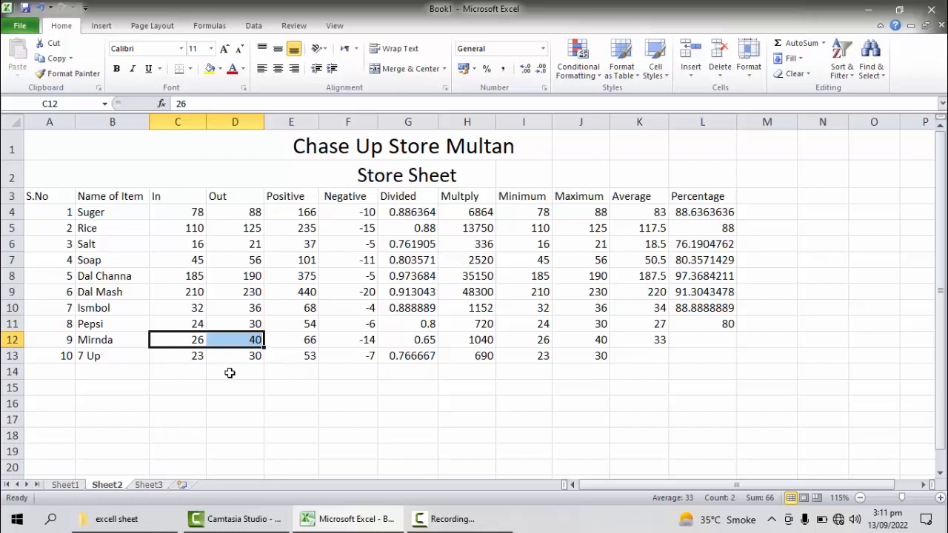
{"action": "left_click", "coordinate": [643, 344]}
{"action": "left_click", "coordinate": [648, 355]}
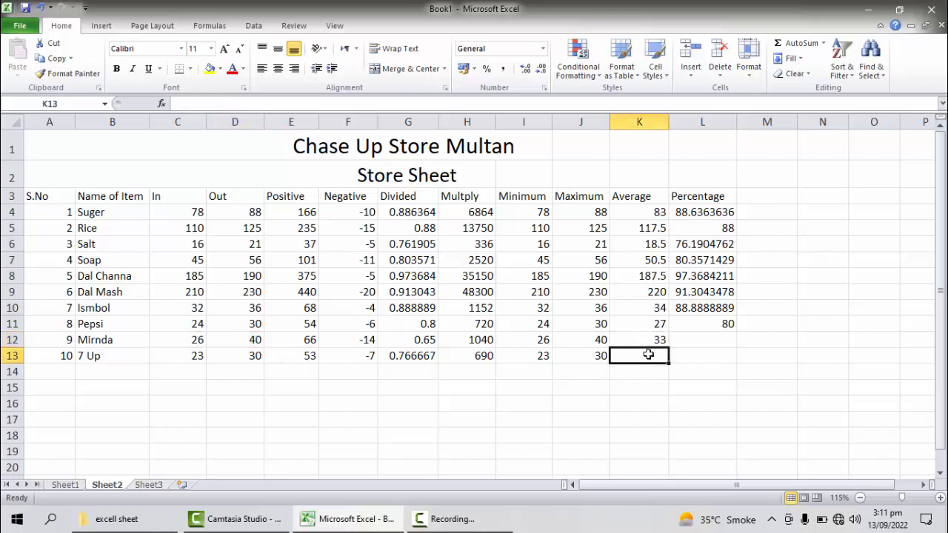
{"action": "type", "text": "=(averag"}
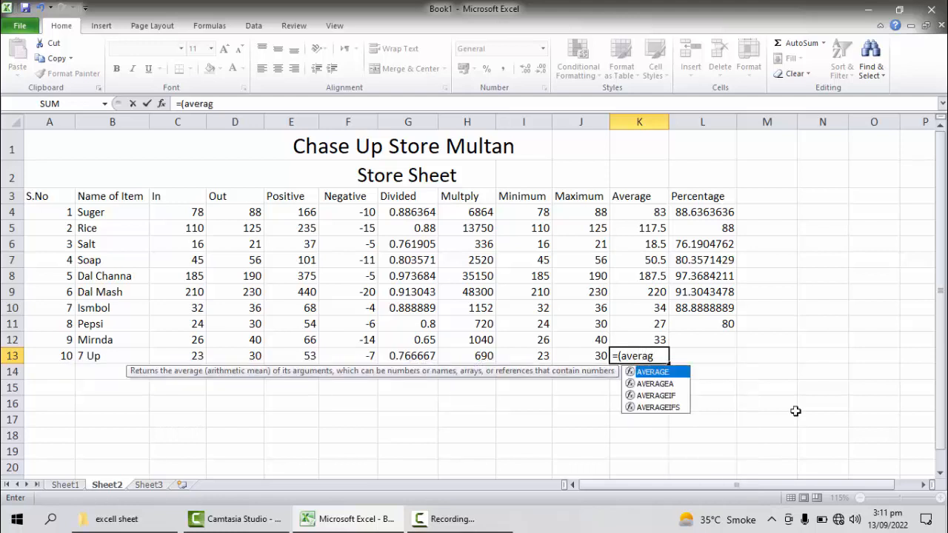
{"action": "type", "text": "("}
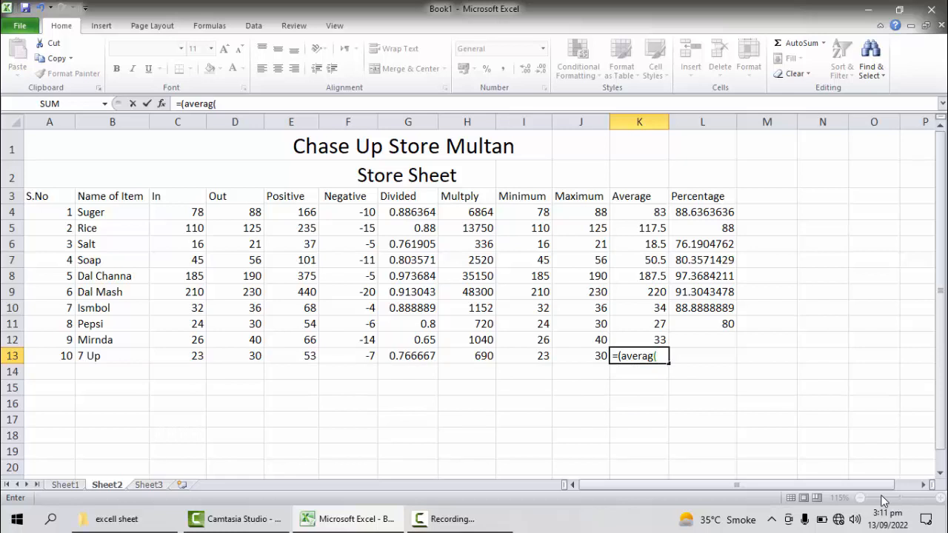
{"action": "type", "text": "c13:d13)"}
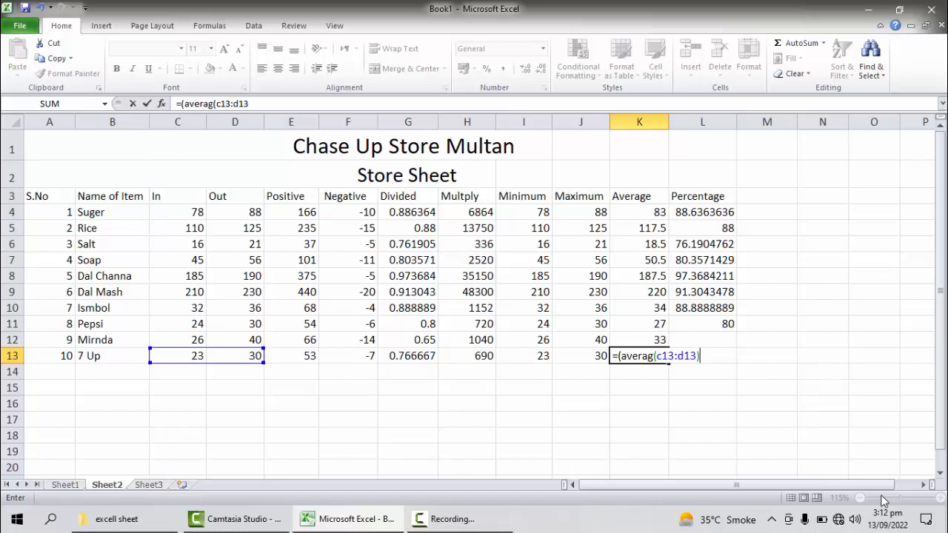
{"action": "key", "text": "Return"}
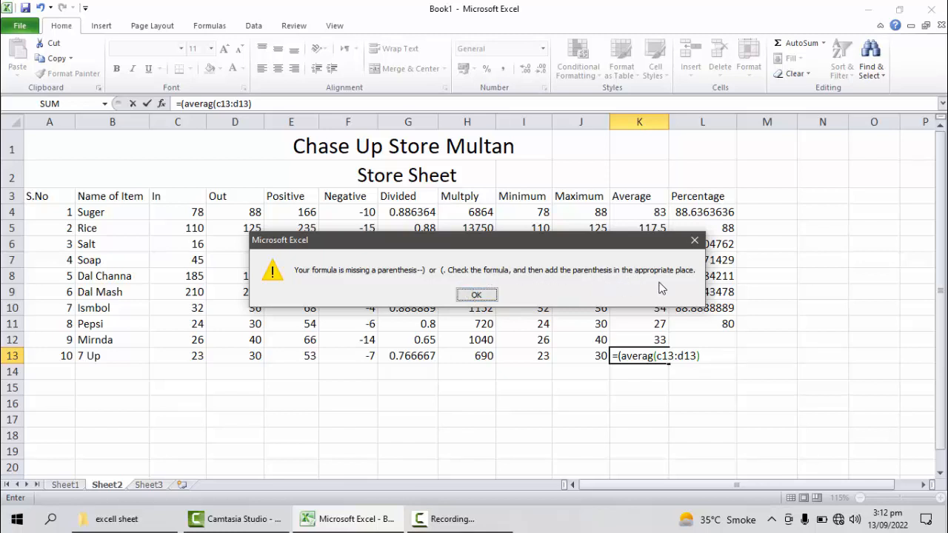
{"action": "left_click", "coordinate": [476, 293]}
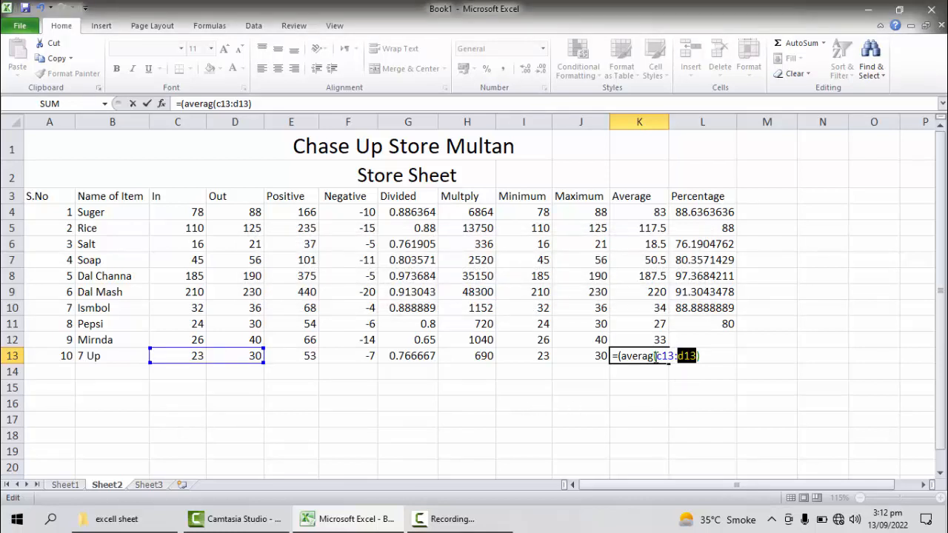
Step: Correct the function name in cell K13 to average and accept the proposed correction =(average(c13:d13))
{"action": "left_click", "coordinate": [652, 356]}
{"action": "type", "text": "erage"}
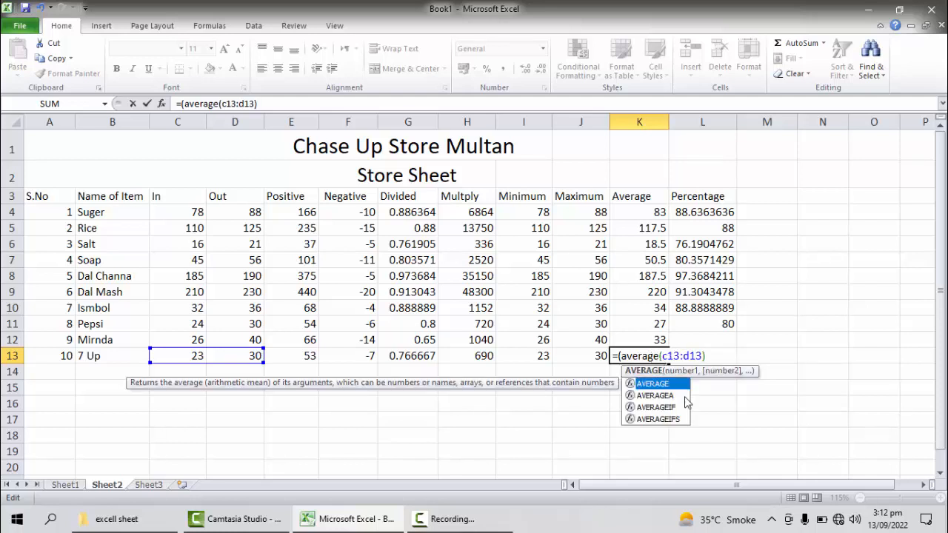
{"action": "key", "text": "Right"}
{"action": "key", "text": "Return"}
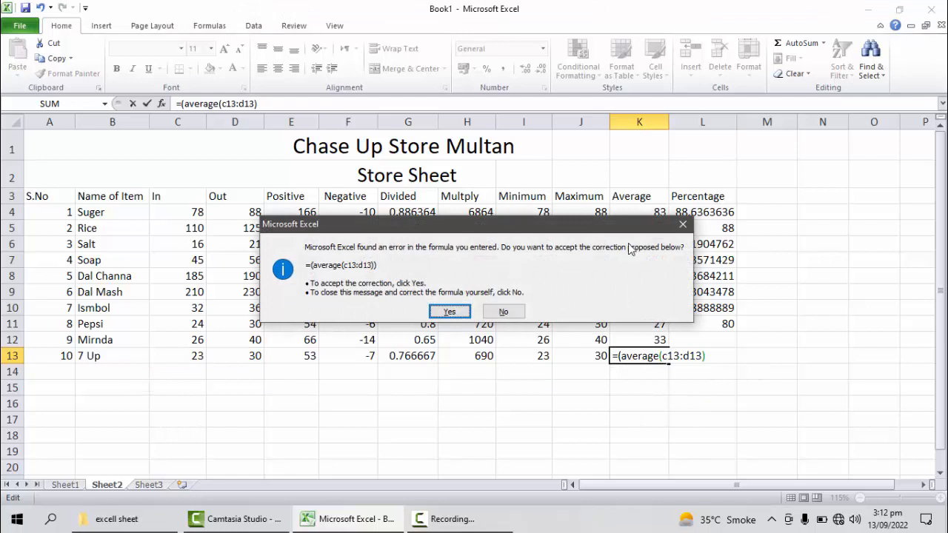
{"action": "left_click", "coordinate": [450, 311]}
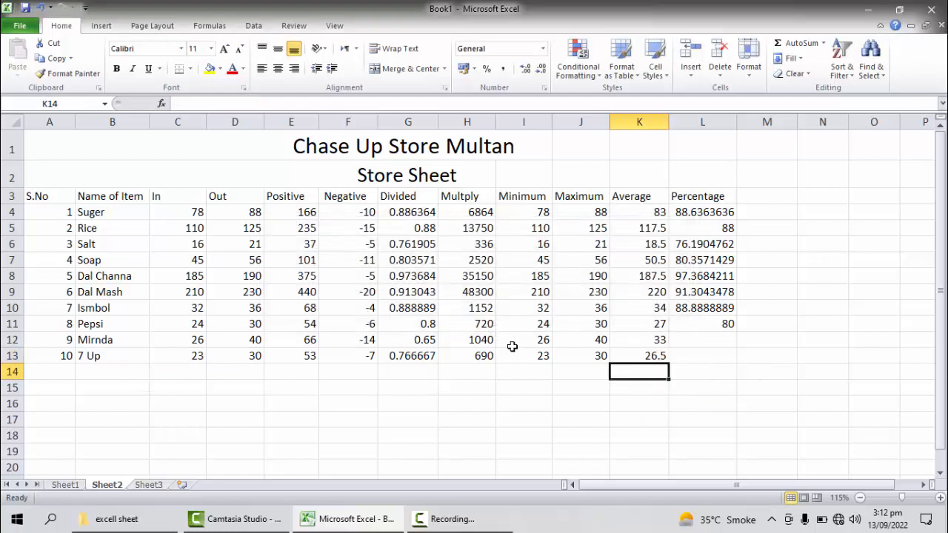
Step: Remove the extra outer parentheses from the formula in cell K13, leaving =AVERAGE(C13:D13)
{"action": "double_click", "coordinate": [655, 358]}
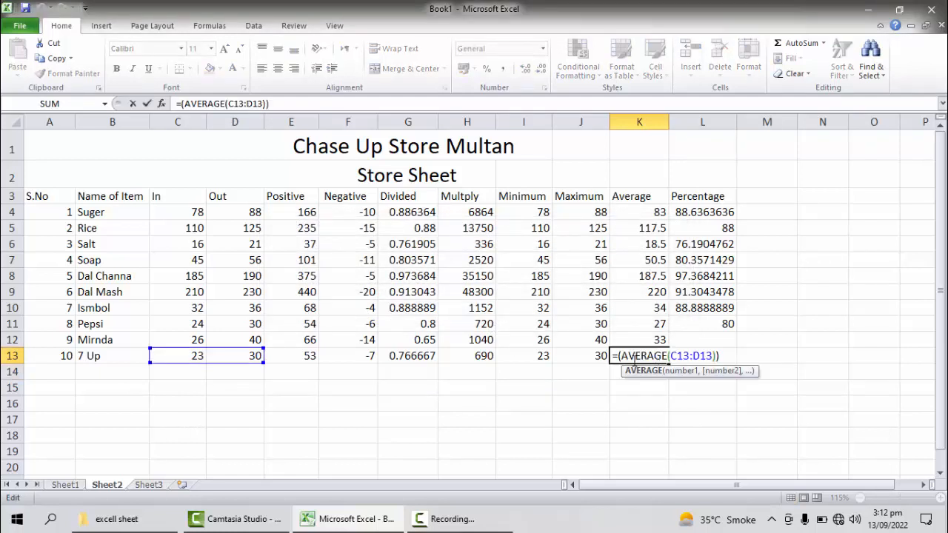
{"action": "left_click", "coordinate": [623, 354]}
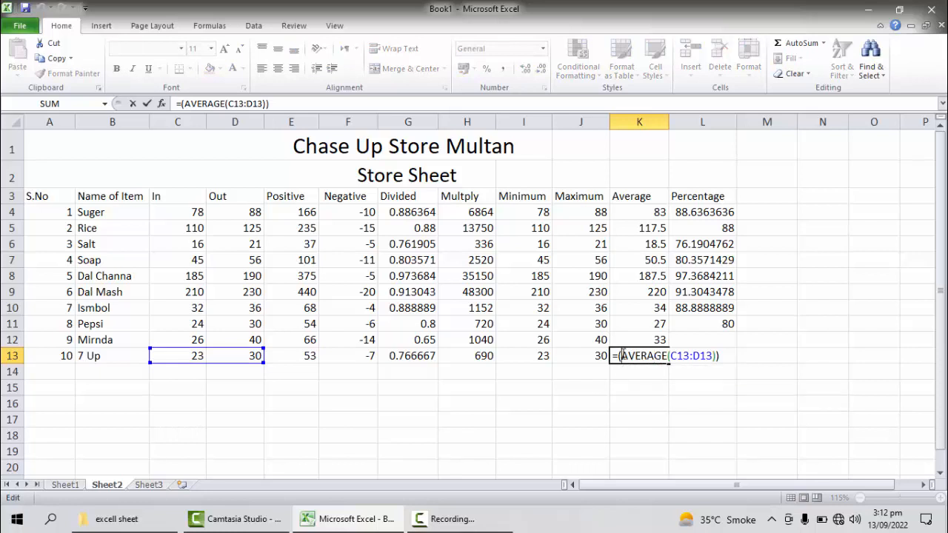
{"action": "key", "text": "BackSpace"}
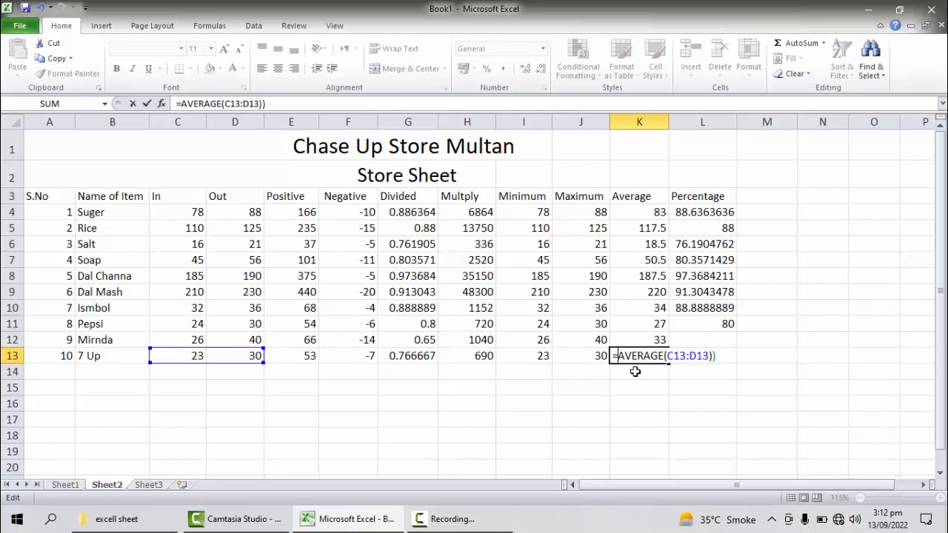
{"action": "key", "text": "Return"}
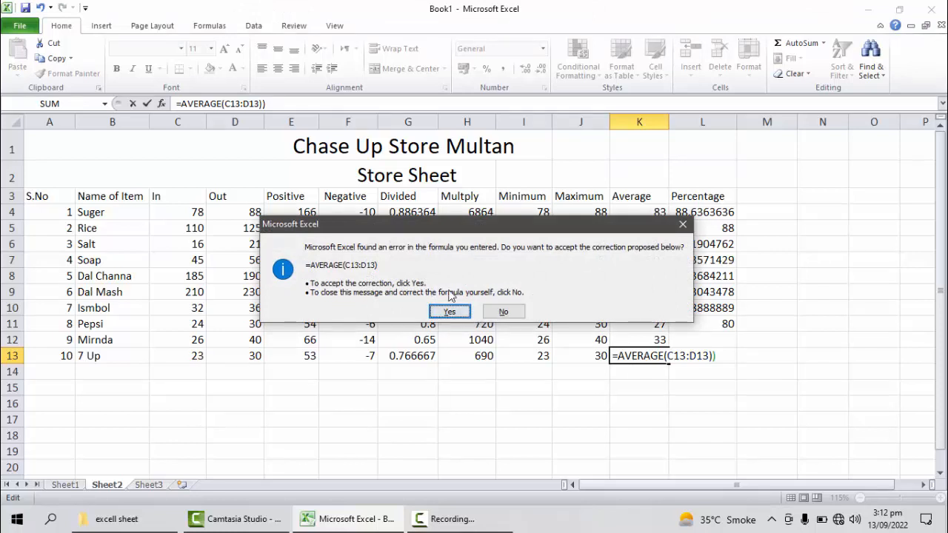
{"action": "left_click", "coordinate": [502, 313]}
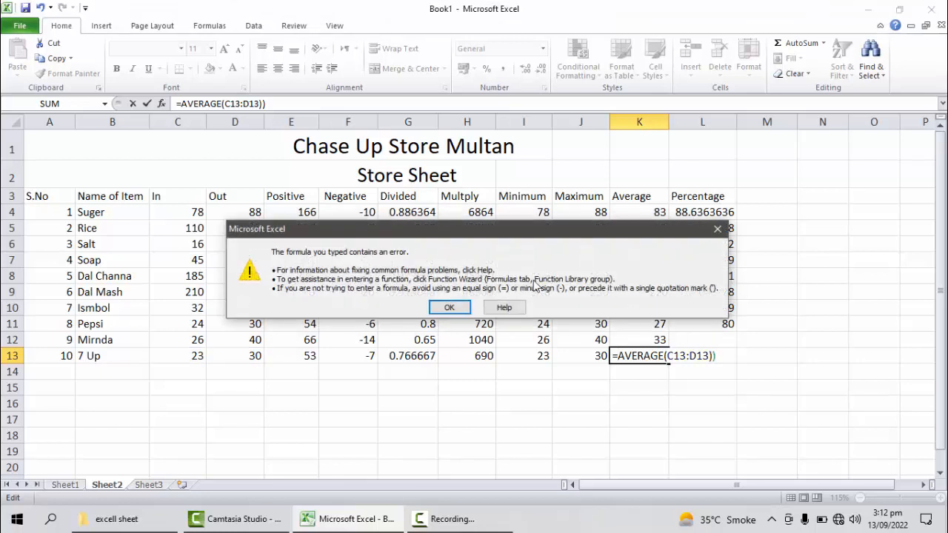
{"action": "left_click", "coordinate": [717, 229]}
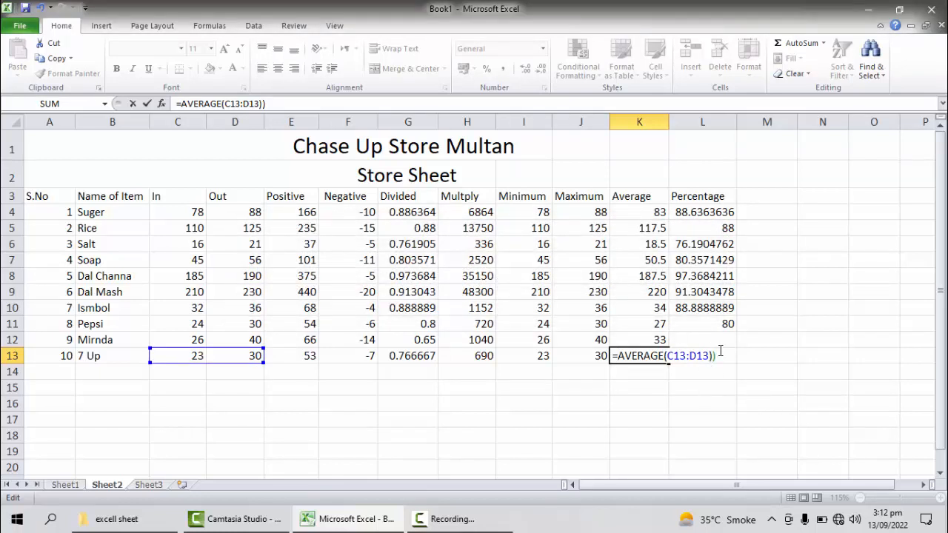
{"action": "key", "text": "BackSpace"}
{"action": "key", "text": "Return"}
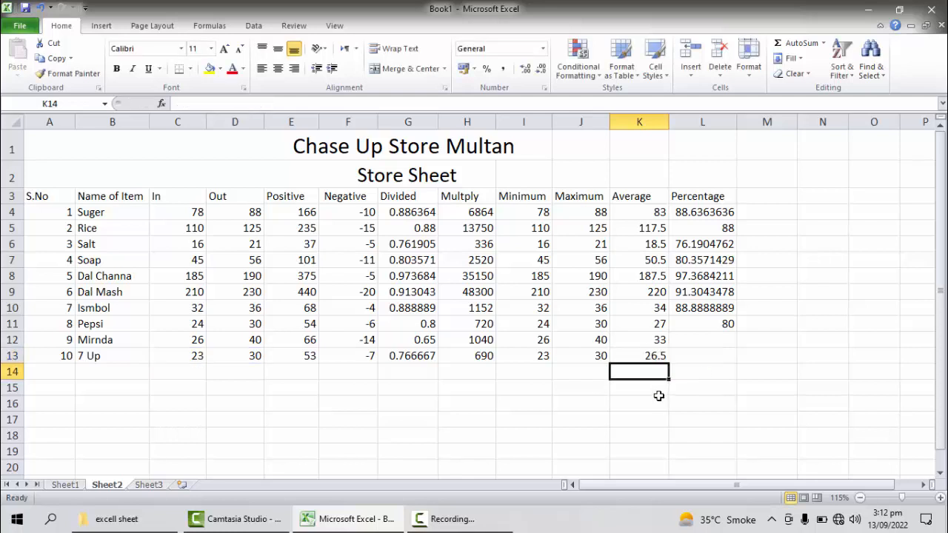
{"action": "left_click", "coordinate": [695, 339]}
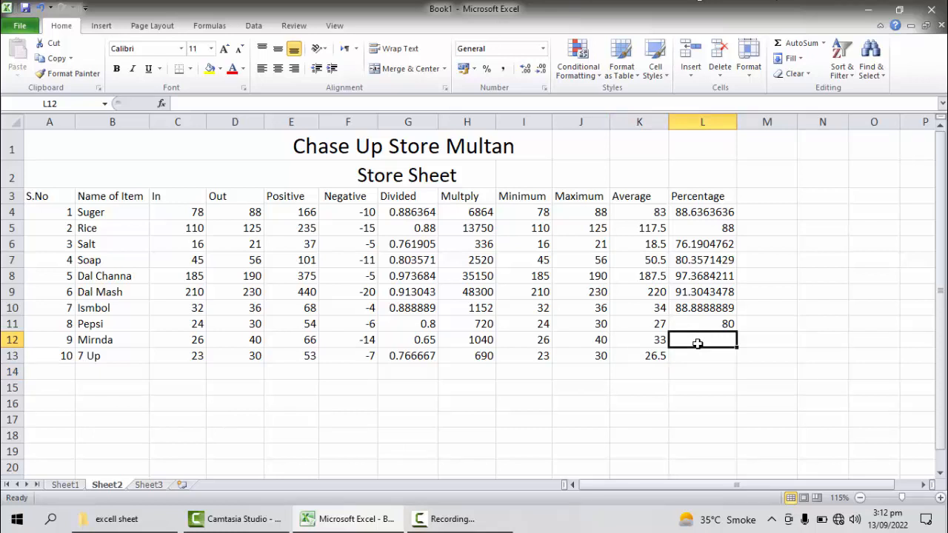
{"action": "left_click", "coordinate": [251, 341]}
{"action": "left_click", "coordinate": [194, 339]}
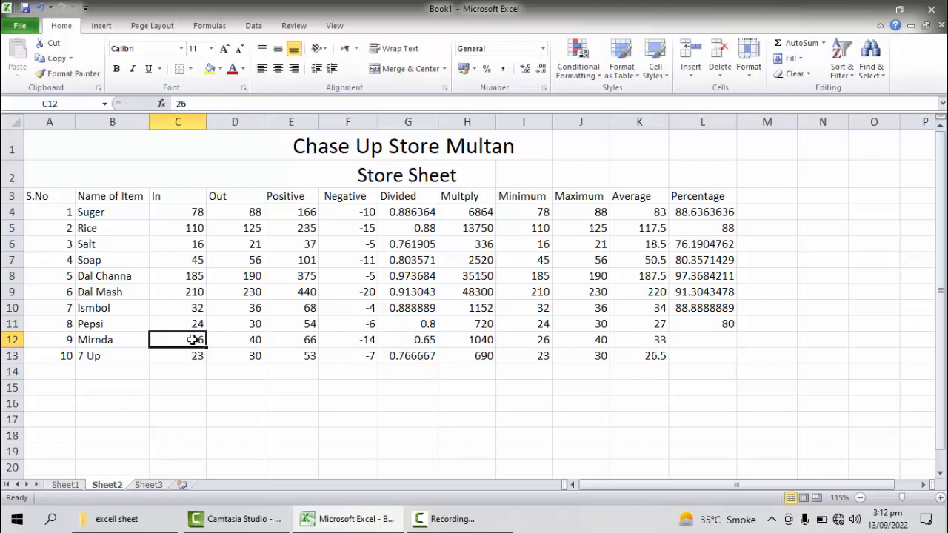
{"action": "left_click", "coordinate": [240, 359]}
{"action": "left_click", "coordinate": [192, 357]}
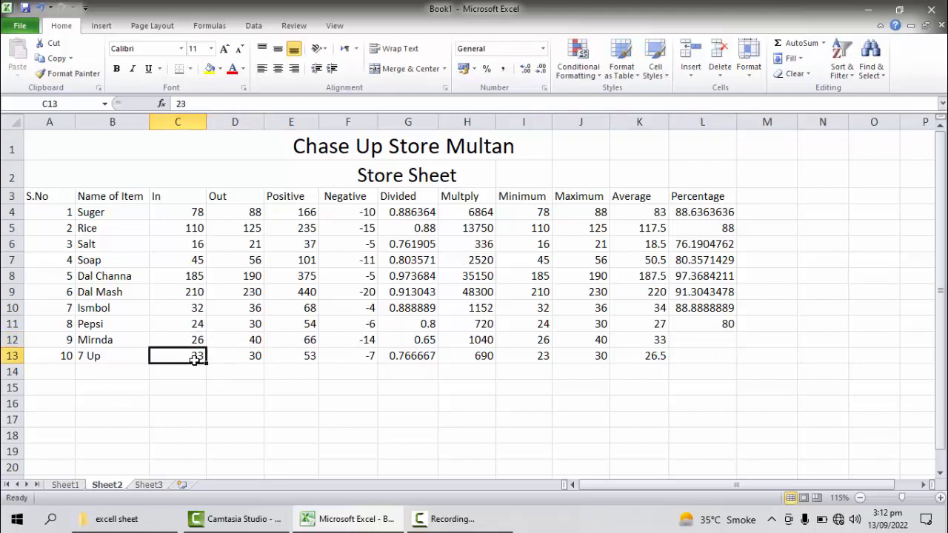
Step: Enter the formula =(c12*100/d12) in cell L12 to get Mirnda's In value as a percentage of Out
{"action": "left_click", "coordinate": [701, 341]}
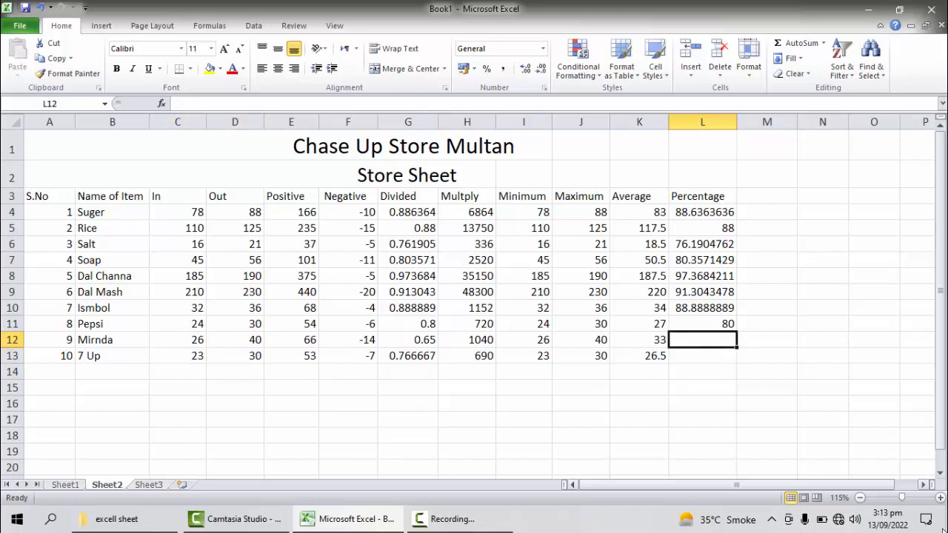
{"action": "type", "text": "="}
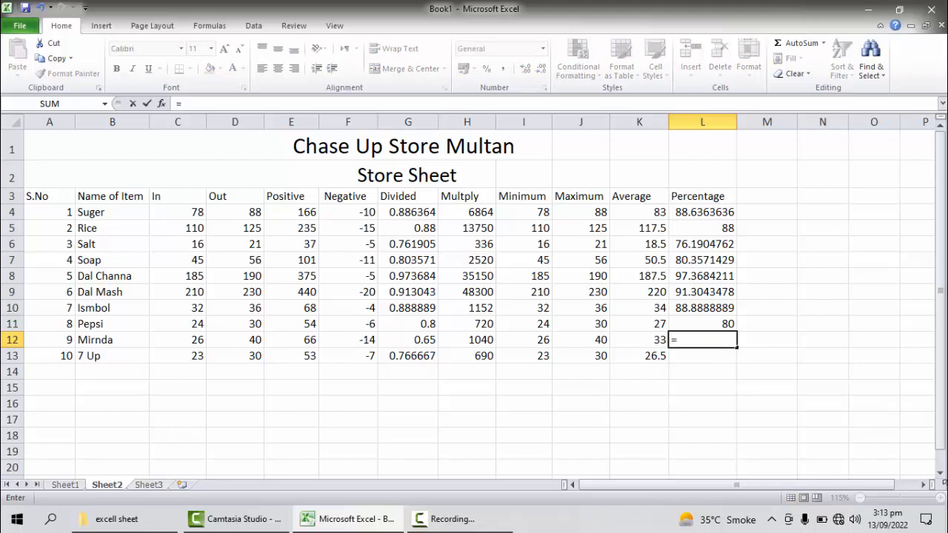
{"action": "type", "text": "("}
{"action": "type", "text": "c12"}
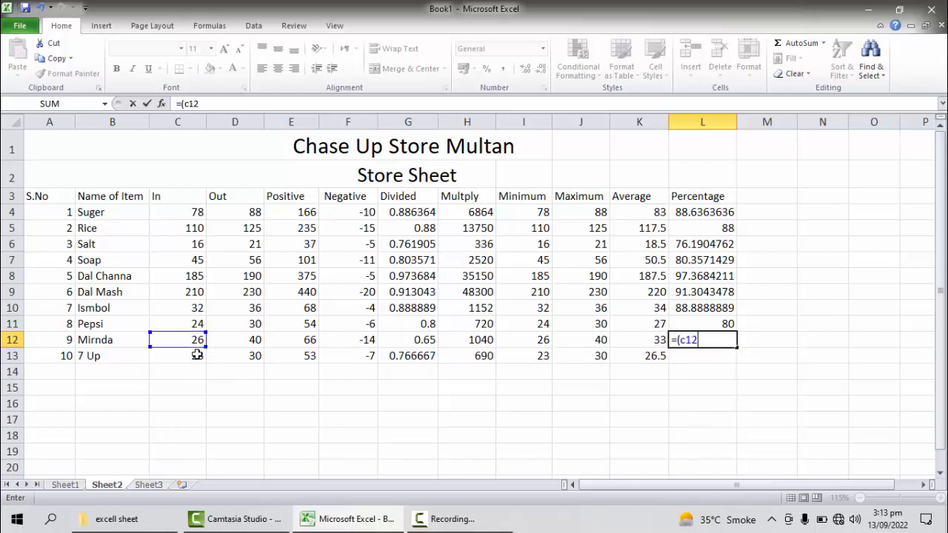
{"action": "type", "text": "*100/d12"}
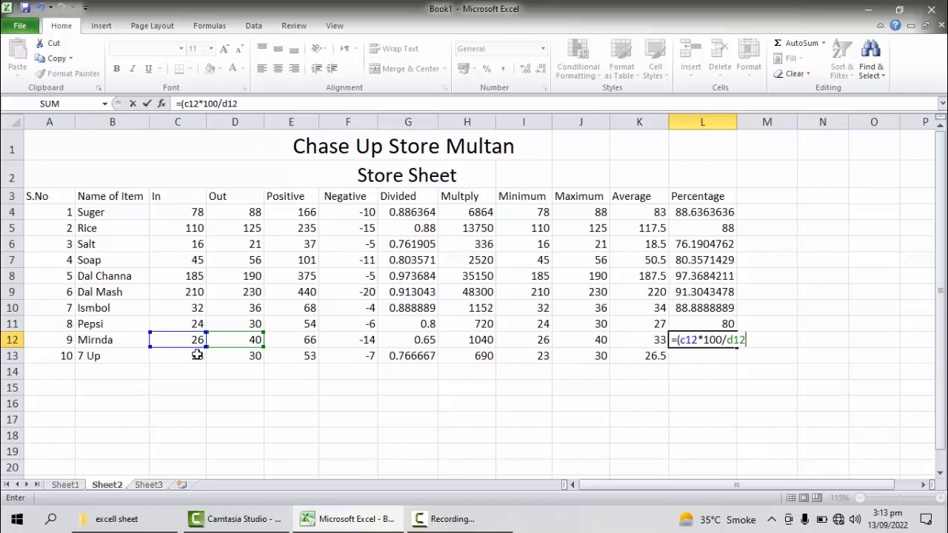
{"action": "type", "text": ")"}
{"action": "key", "text": "Return"}
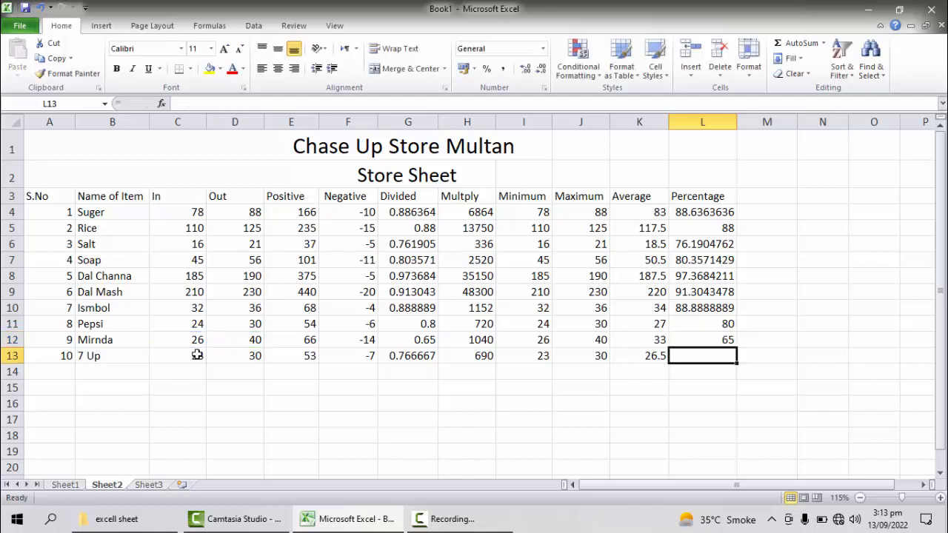
Step: Enter the formula =(c13*100/d13) in cell L13 to get 7 Up's In value as a percentage of Out
{"action": "type", "text": "=("}
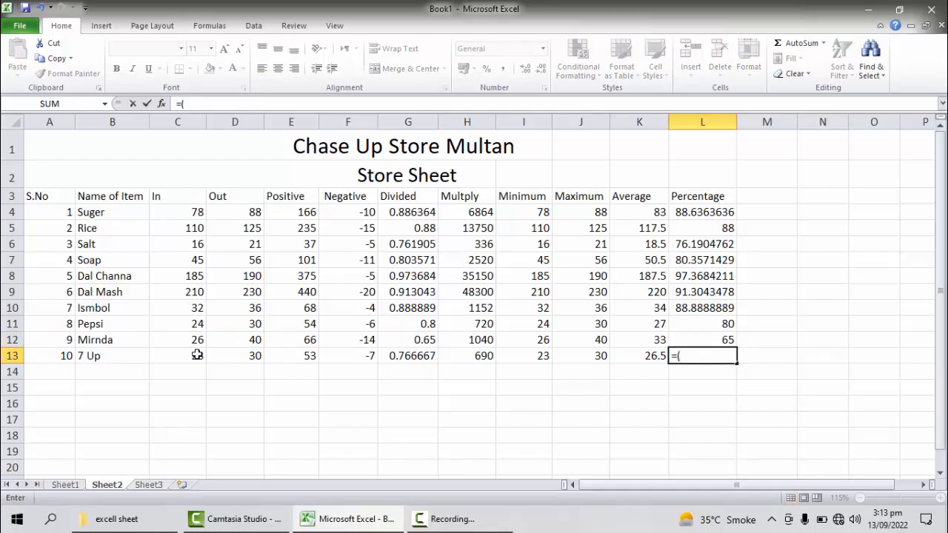
{"action": "type", "text": "c13"}
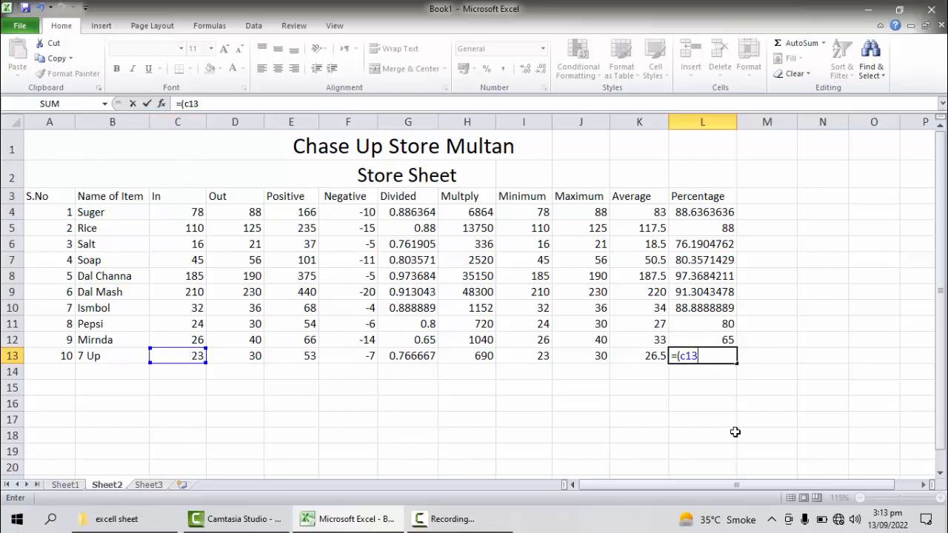
{"action": "type", "text": "*100/d13)"}
{"action": "key", "text": "Return"}
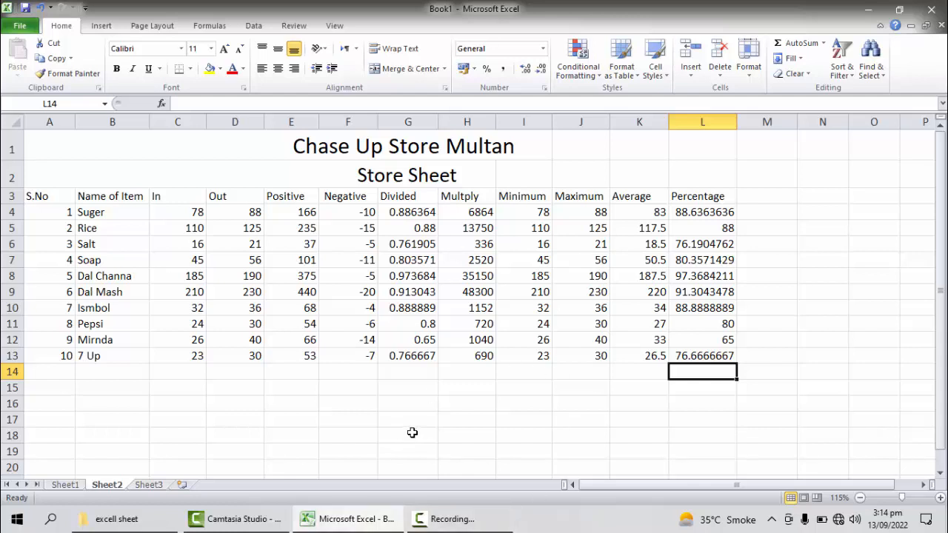
Step: Sum every column from In to Percentage over rows 4 to 13, placing the totals in row 14 with AutoSum
{"action": "left_click", "coordinate": [507, 420]}
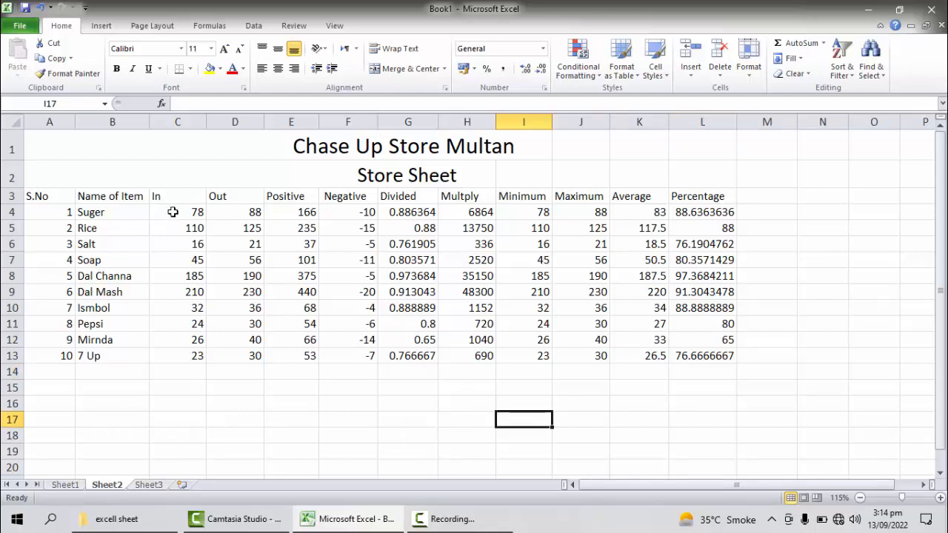
{"action": "left_click_drag", "start_coordinate": [173, 212], "coordinate": [189, 378]}
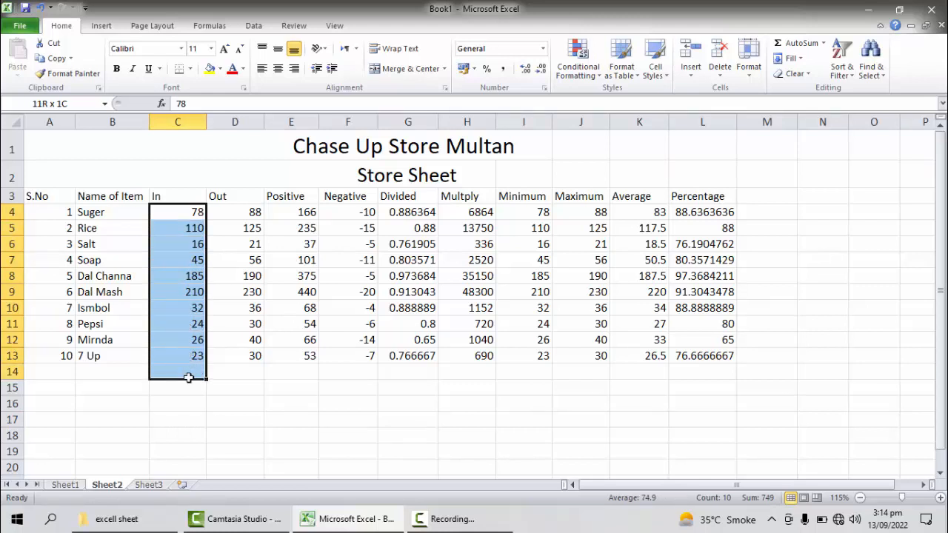
{"action": "left_click_drag", "start_coordinate": [188, 378], "coordinate": [189, 378]}
{"action": "left_click", "coordinate": [268, 384]}
{"action": "left_click_drag", "start_coordinate": [178, 211], "coordinate": [726, 374]}
{"action": "left_click", "coordinate": [726, 374]}
{"action": "left_click_drag", "start_coordinate": [193, 210], "coordinate": [713, 372]}
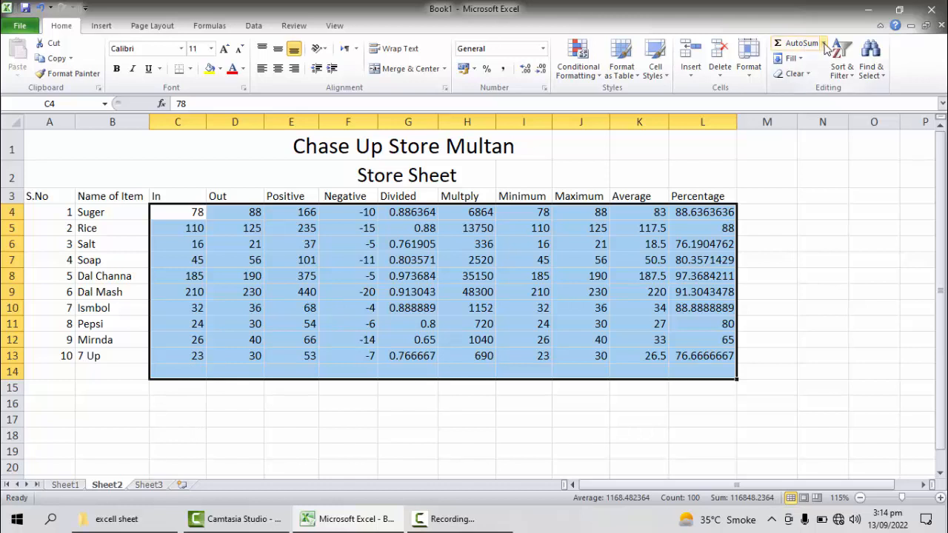
{"action": "left_click", "coordinate": [824, 44]}
{"action": "left_click", "coordinate": [809, 58]}
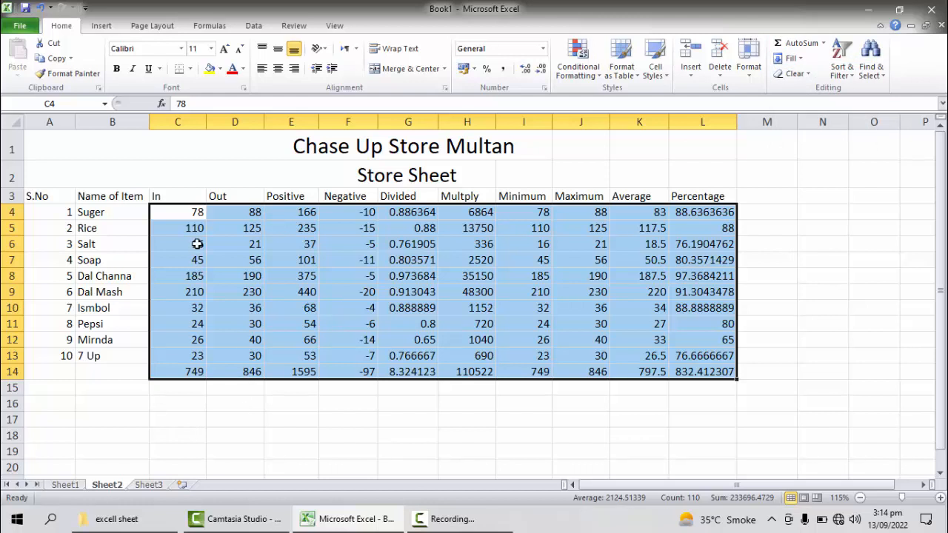
Step: Examine the SUM formulas in C14 and D14 and the percentage formula in L10
{"action": "left_click", "coordinate": [183, 393]}
{"action": "left_click", "coordinate": [185, 372]}
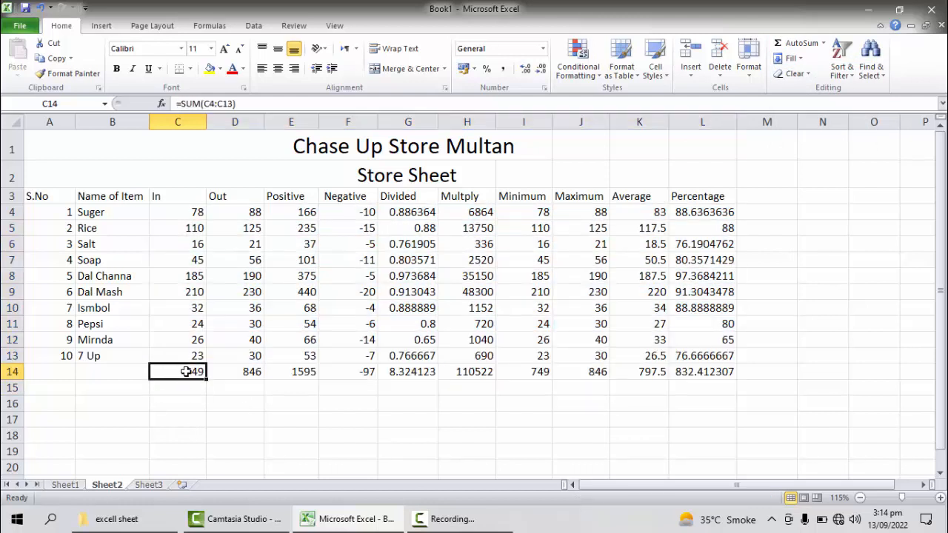
{"action": "double_click", "coordinate": [185, 371]}
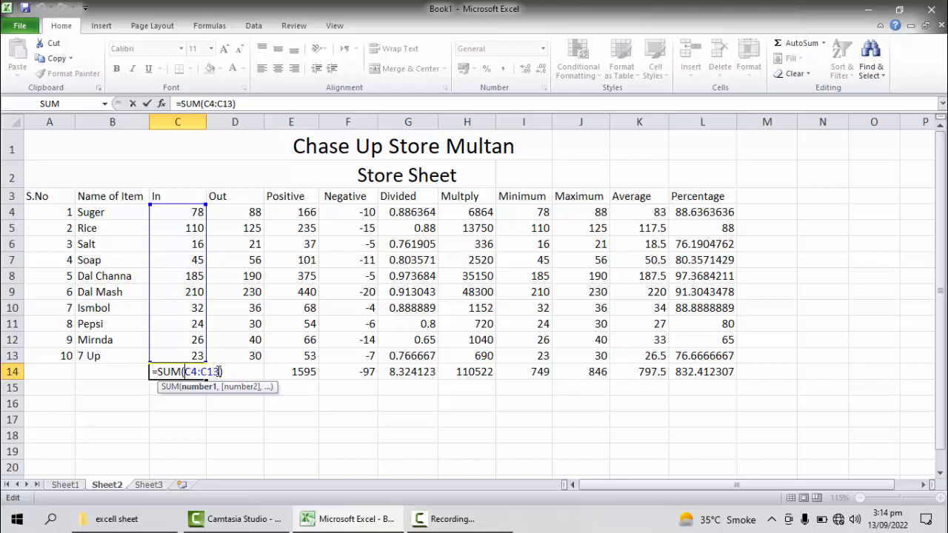
{"action": "key", "text": "Return"}
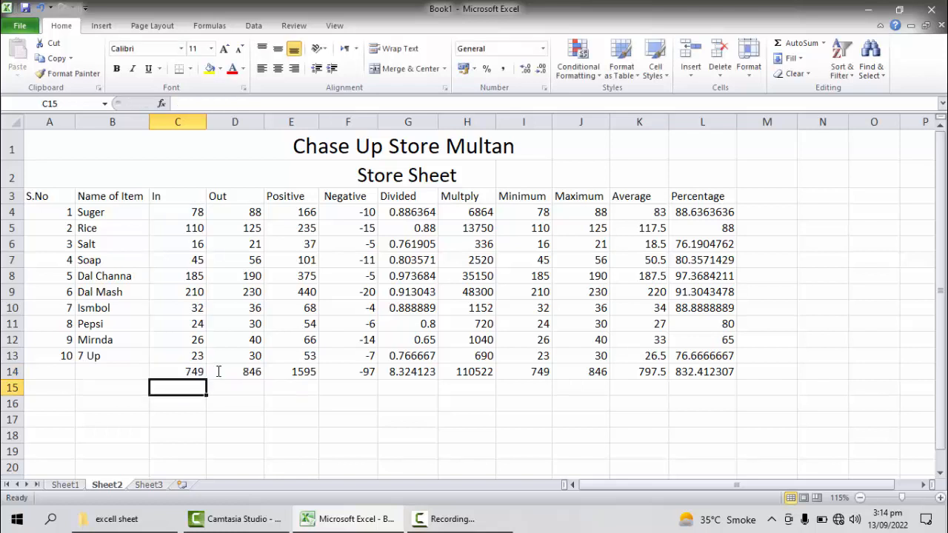
{"action": "left_click", "coordinate": [252, 371]}
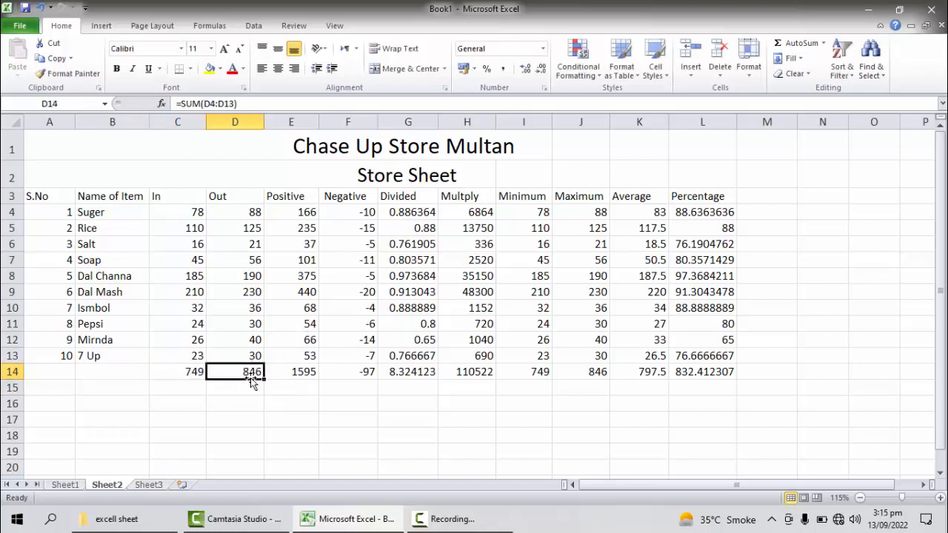
{"action": "left_click", "coordinate": [705, 307]}
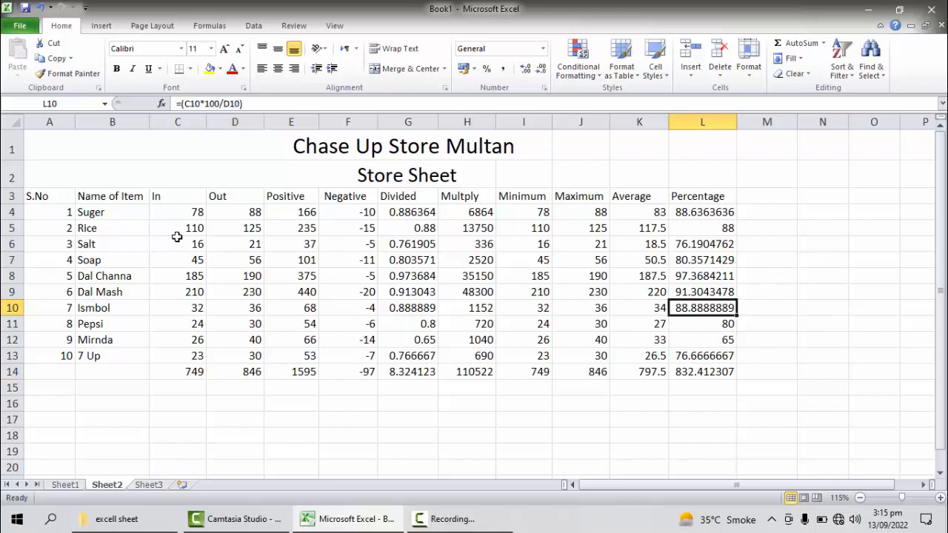
Step: Apply AutoSum to the range C4:M14 to add row totals in column M, and check the formula in M4
{"action": "left_click", "coordinate": [179, 214]}
{"action": "left_click_drag", "start_coordinate": [196, 260], "coordinate": [770, 371]}
{"action": "left_click", "coordinate": [770, 371]}
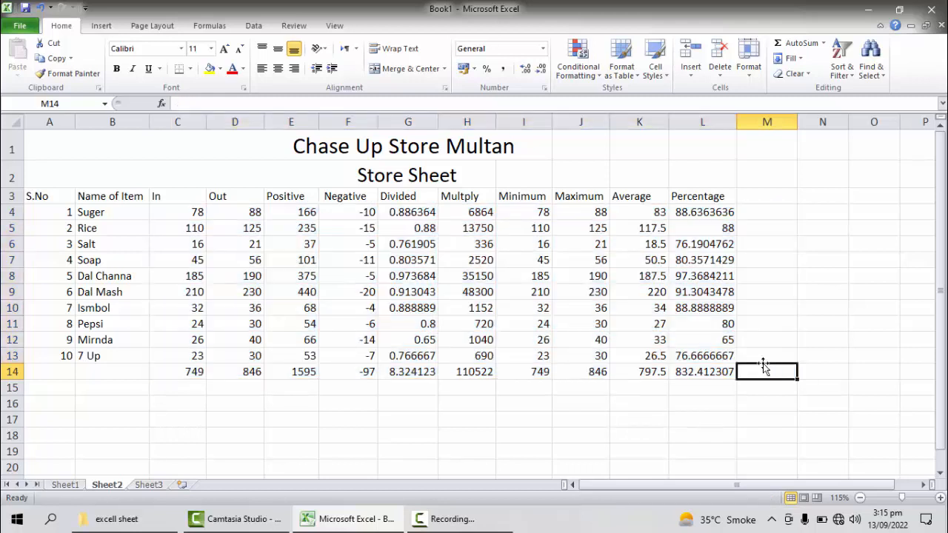
{"action": "left_click_drag", "start_coordinate": [197, 214], "coordinate": [762, 372]}
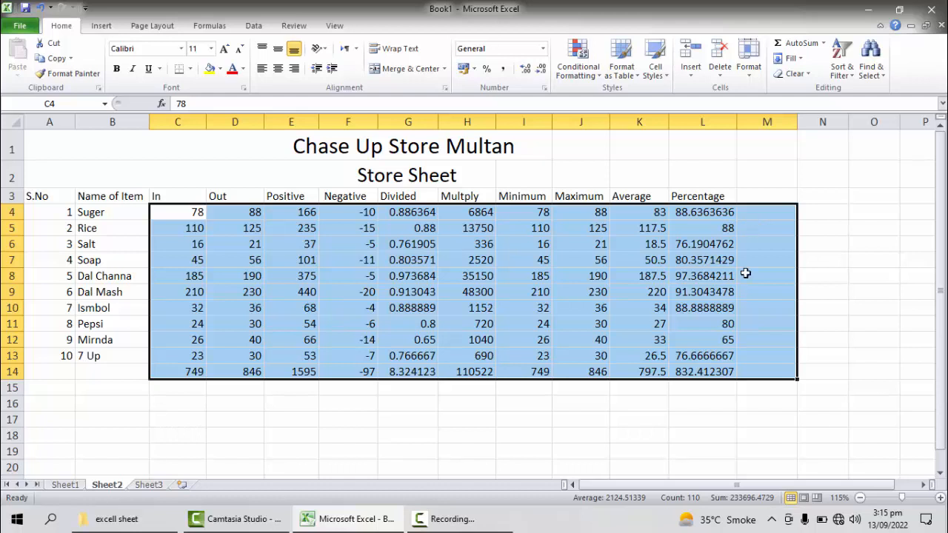
{"action": "left_click", "coordinate": [823, 45]}
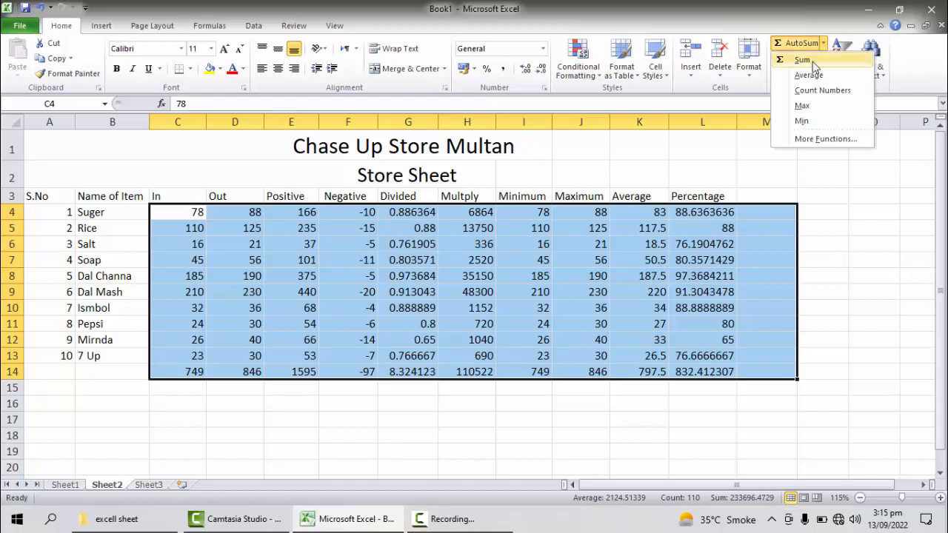
{"action": "left_click", "coordinate": [803, 60]}
{"action": "left_click_drag", "start_coordinate": [195, 210], "coordinate": [717, 210]}
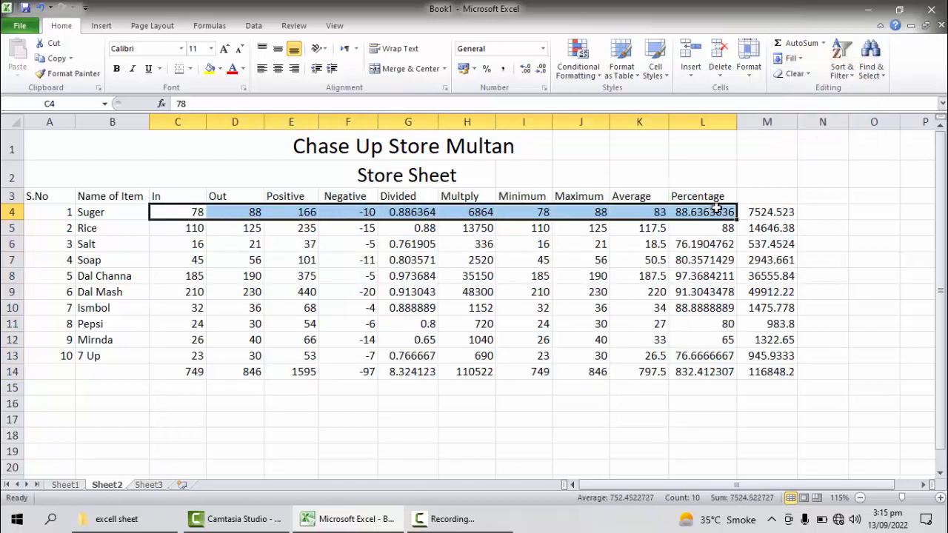
{"action": "left_click", "coordinate": [761, 210]}
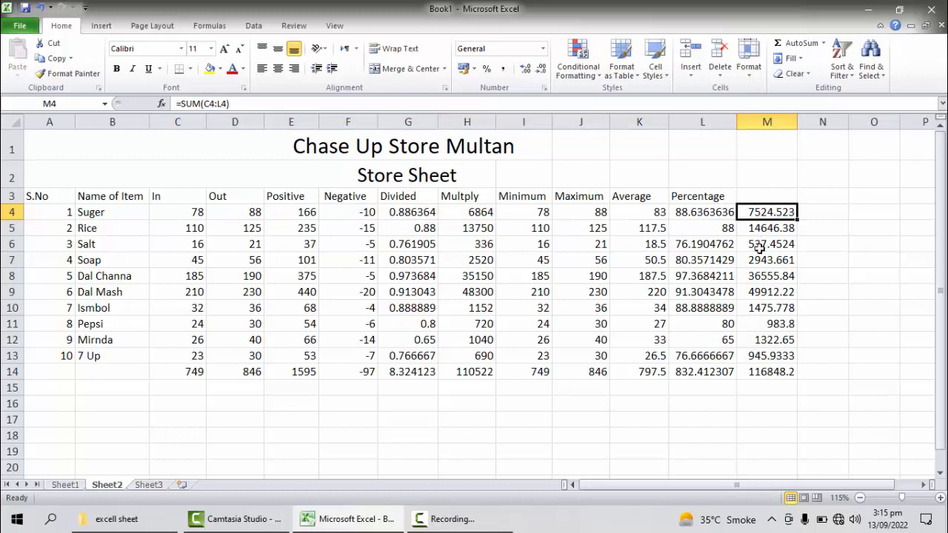
Step: Delete the row totals in cells M4:M14
{"action": "left_click", "coordinate": [826, 374]}
{"action": "left_click_drag", "start_coordinate": [767, 215], "coordinate": [777, 382]}
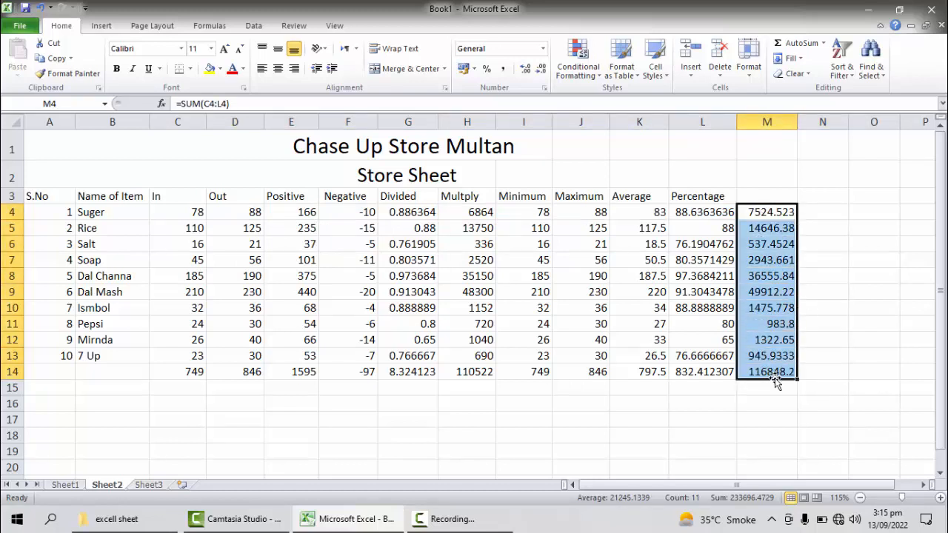
{"action": "key", "text": "Delete"}
{"action": "left_click", "coordinate": [680, 408]}
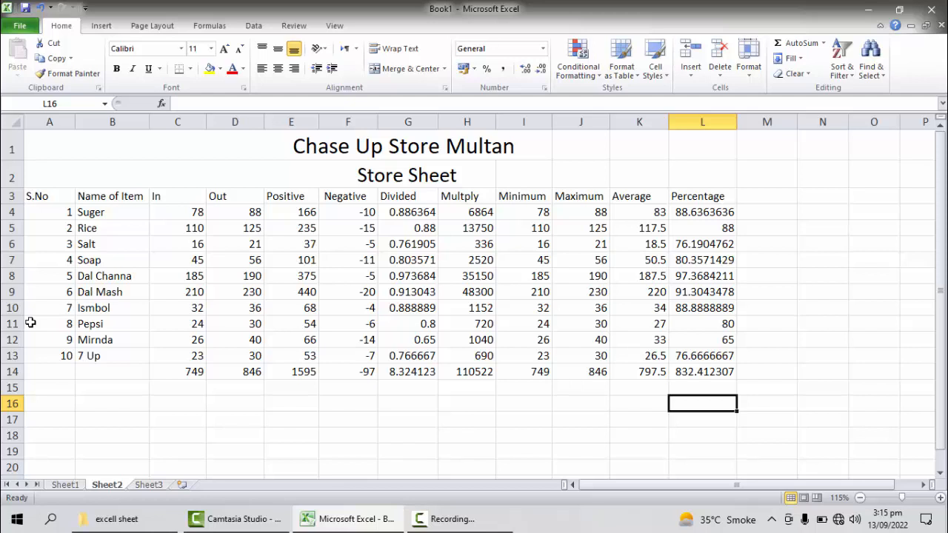
Step: Look through both pages of the sheet in the print preview and return to the sheet
{"action": "key", "text": "ctrl+p"}
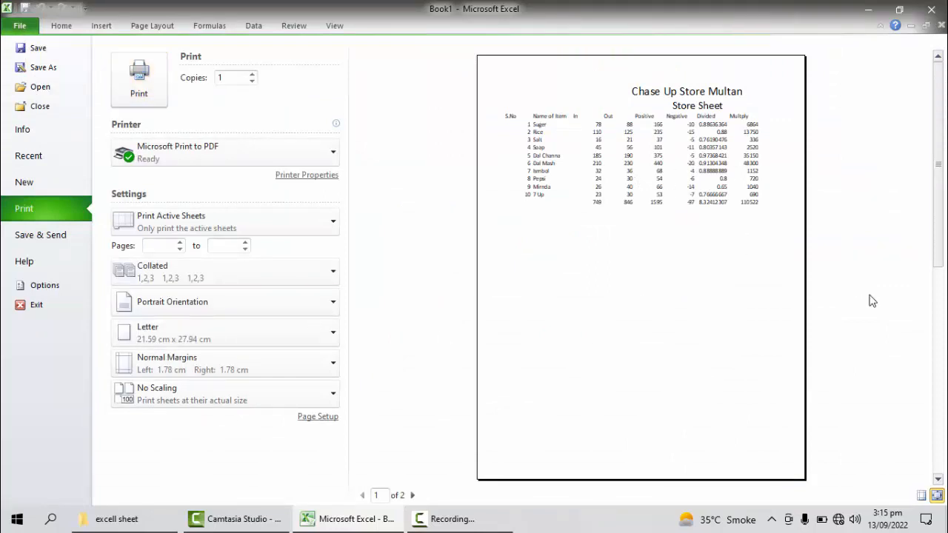
{"action": "left_click", "coordinate": [938, 479]}
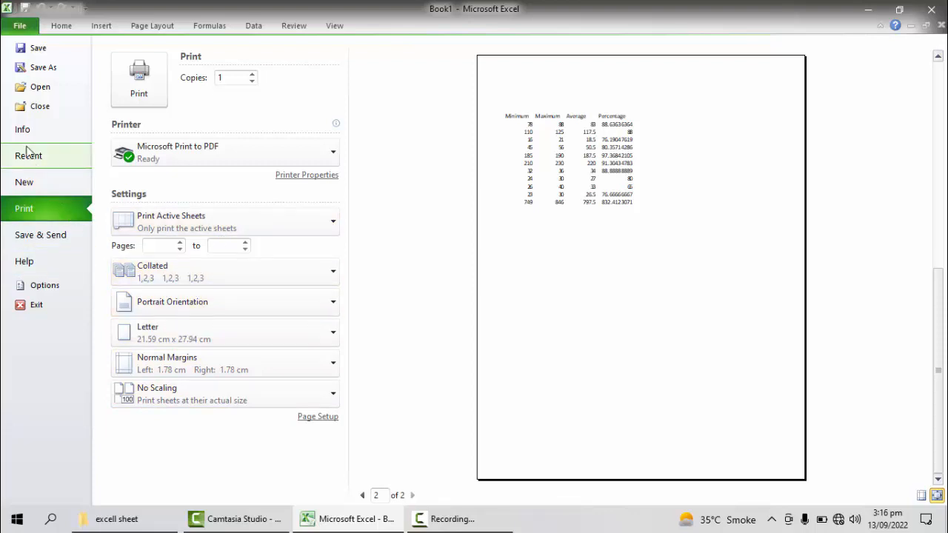
{"action": "key", "text": "Escape"}
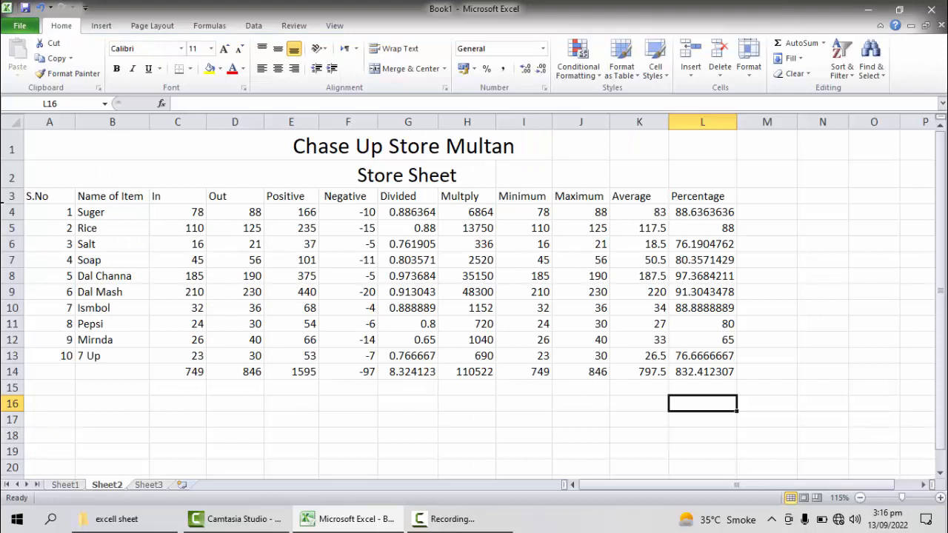
Step: Apply All Borders to the table range A3:L14, checking the print preview before adding them
{"action": "left_click_drag", "start_coordinate": [25, 195], "coordinate": [716, 372]}
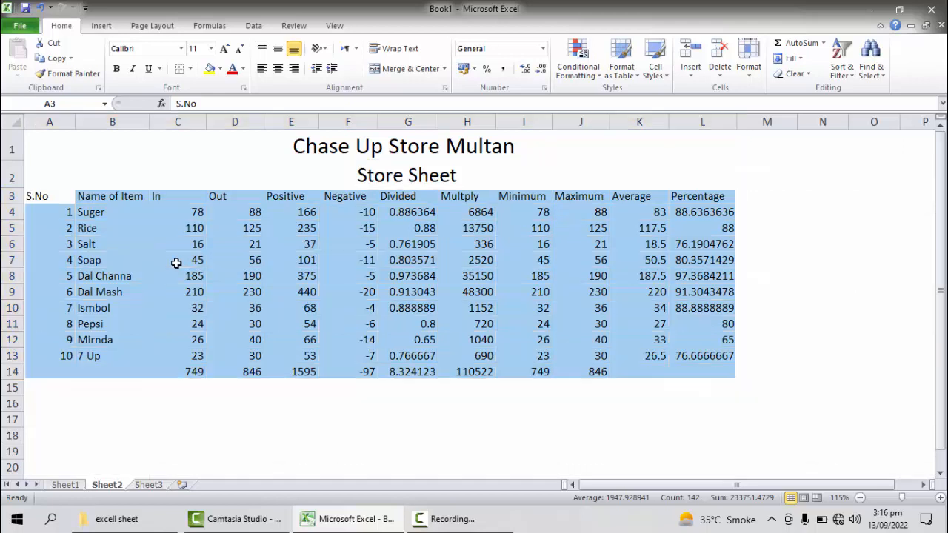
{"action": "key", "text": "ctrl+p"}
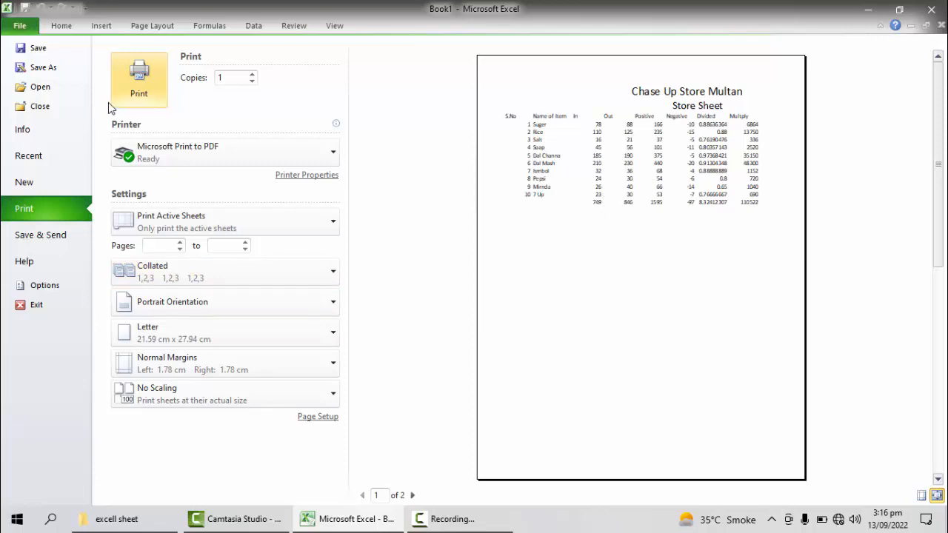
{"action": "key", "text": "Escape"}
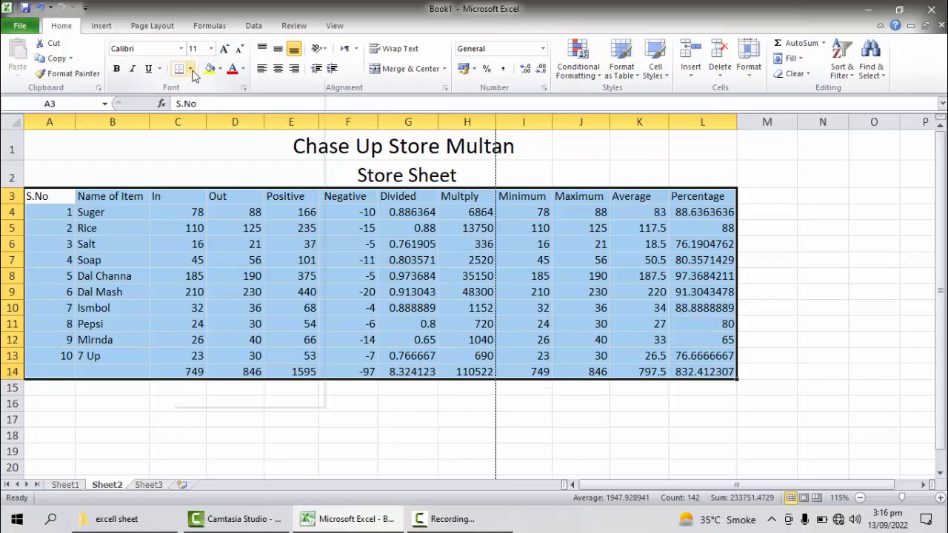
{"action": "left_click", "coordinate": [190, 69]}
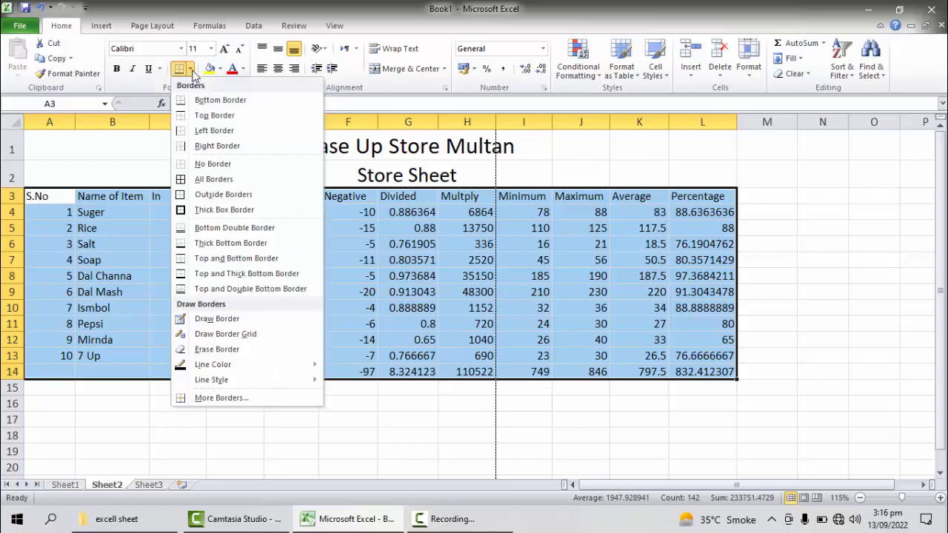
{"action": "left_click", "coordinate": [211, 180]}
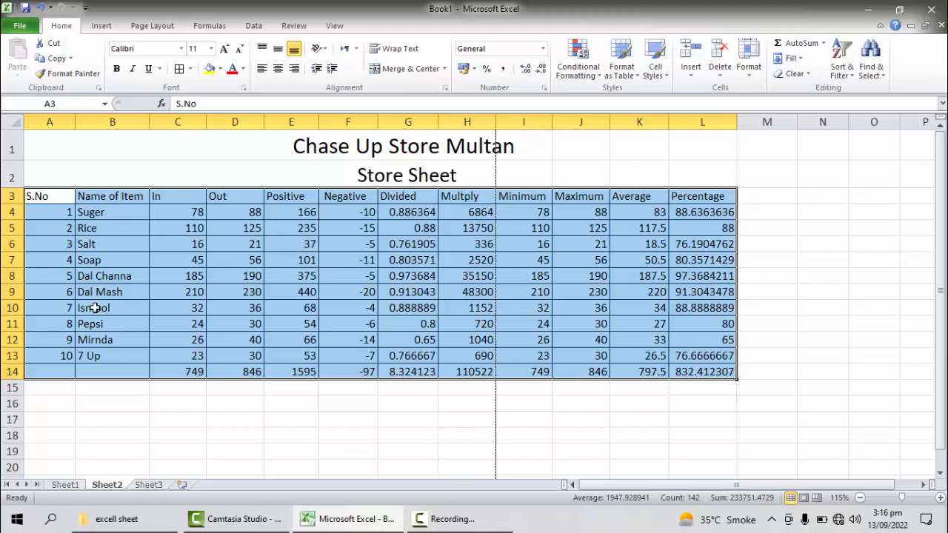
Step: Set the print layout to Landscape Orientation and return to the sheet
{"action": "key", "text": "ctrl+p"}
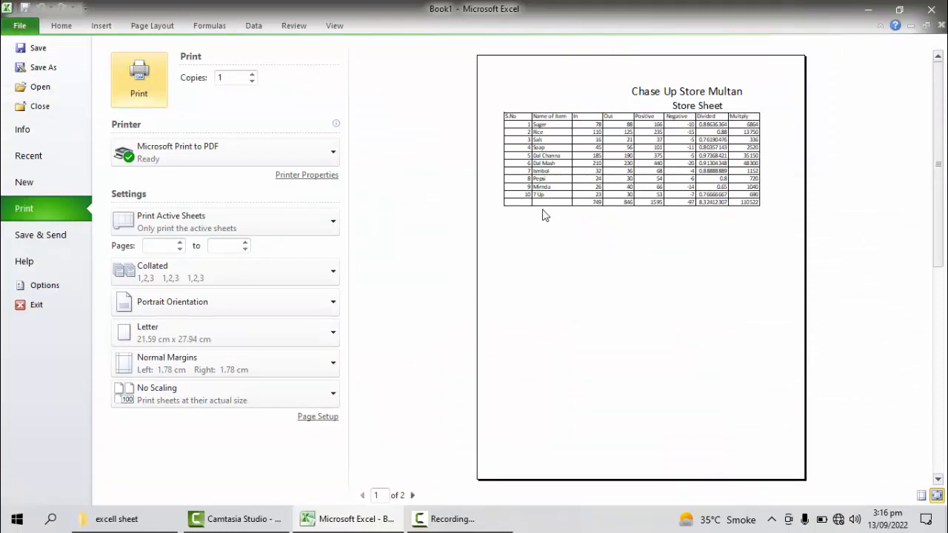
{"action": "left_click", "coordinate": [334, 303]}
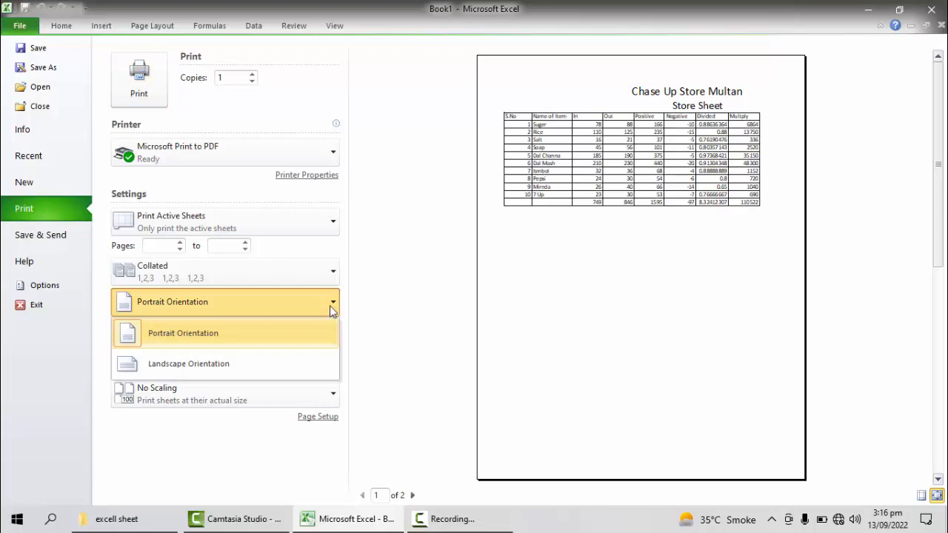
{"action": "left_click", "coordinate": [234, 359]}
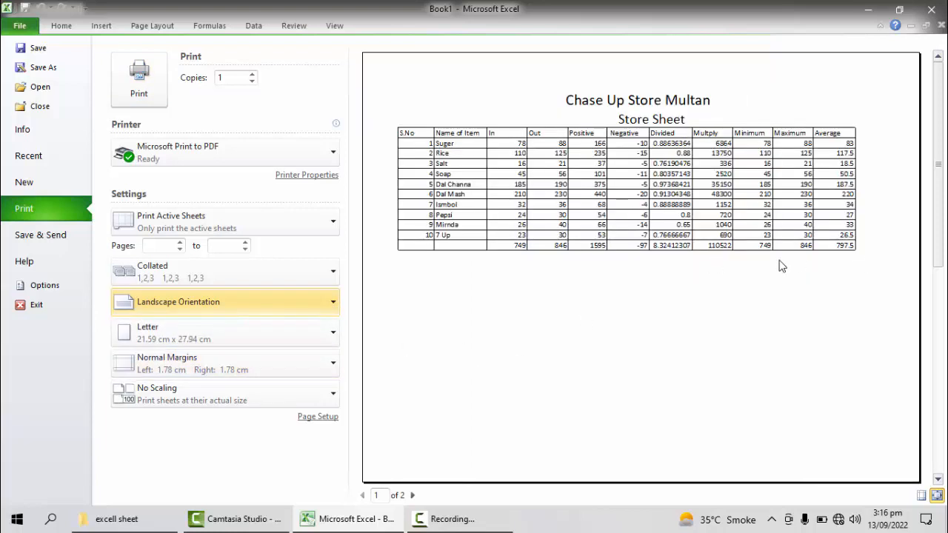
{"action": "key", "text": "Escape"}
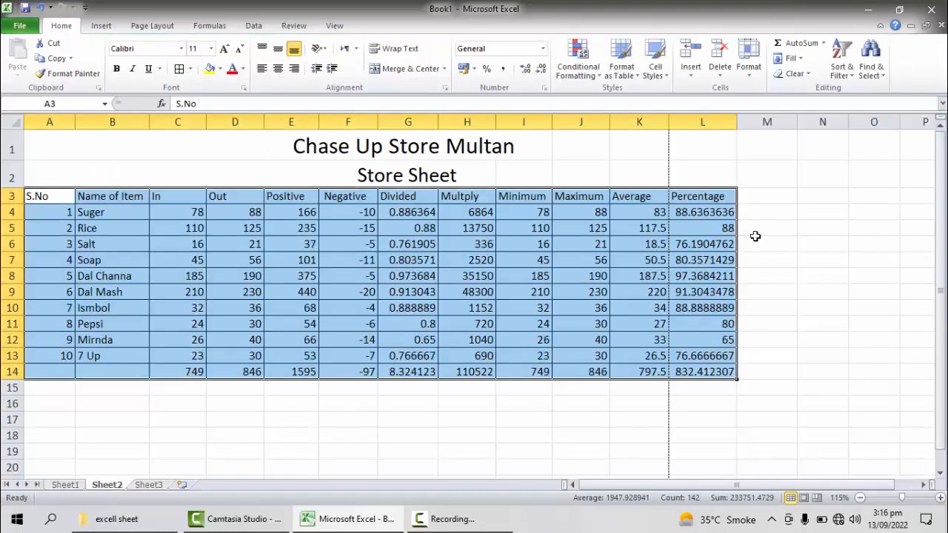
Step: Narrow the S.No, In and Out columns so the Percentage column fits within the printed page
{"action": "left_click", "coordinate": [763, 234]}
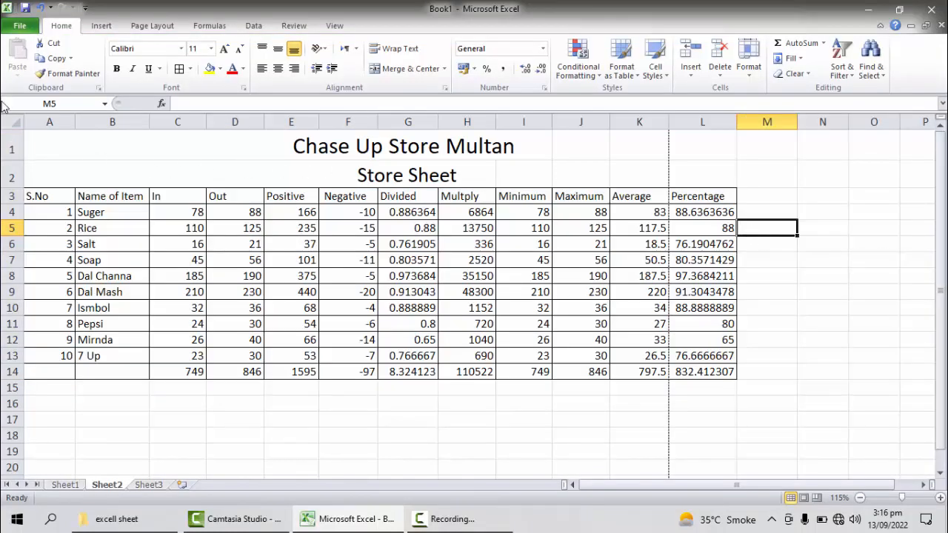
{"action": "left_click_drag", "start_coordinate": [76, 122], "coordinate": [54, 122]}
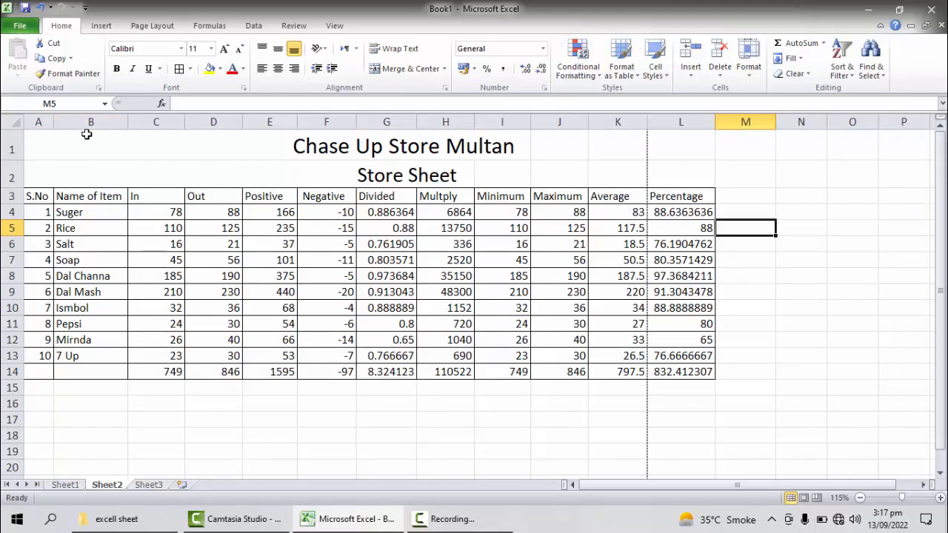
{"action": "left_click_drag", "start_coordinate": [180, 122], "coordinate": [168, 122]}
{"action": "left_click_drag", "start_coordinate": [226, 127], "coordinate": [209, 122]}
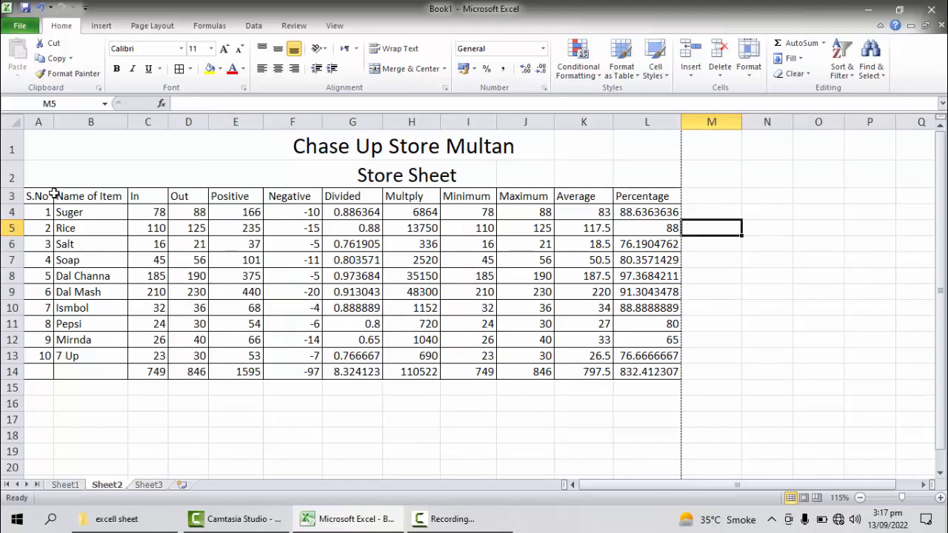
Step: Open the print preview to check that all columns of the bordered table fit on the landscape page
{"action": "scroll", "coordinate": [49, 194], "scroll_direction": "down", "scroll_amount": 1}
{"action": "scroll", "coordinate": [307, 274], "scroll_direction": "down", "scroll_amount": 3}
{"action": "scroll", "coordinate": [307, 275], "scroll_direction": "up", "scroll_amount": 4}
{"action": "key", "text": "ctrl+p"}
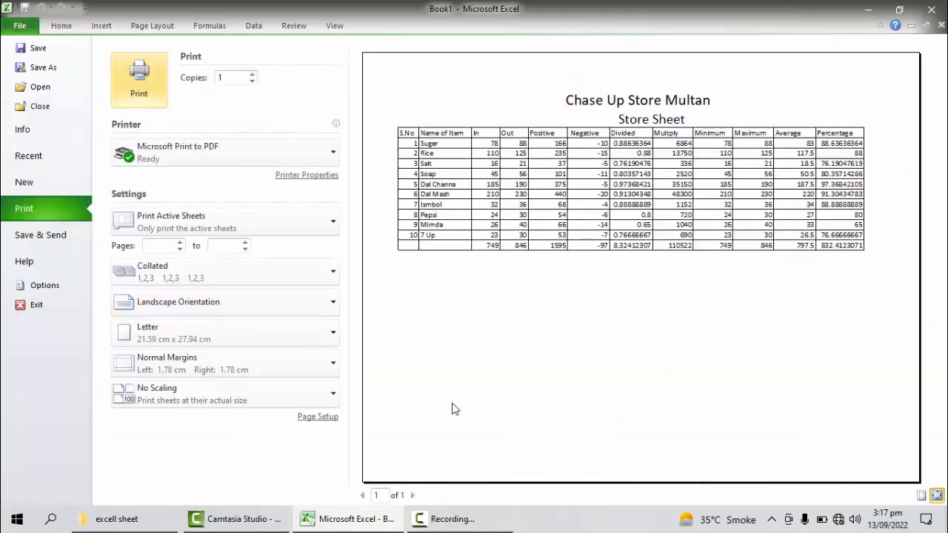
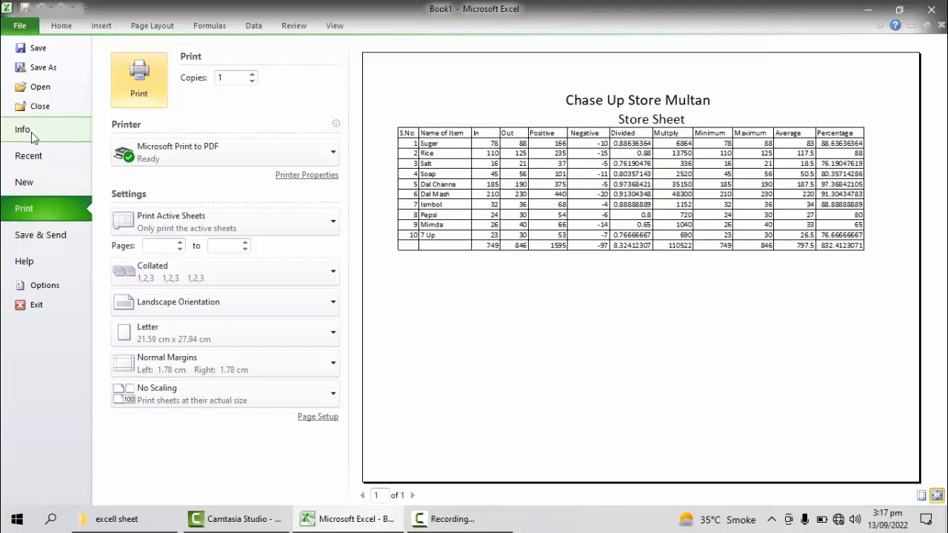
Step: Leave the print preview and set the height of table rows 3 to 14 to 25
{"action": "key", "text": "Escape"}
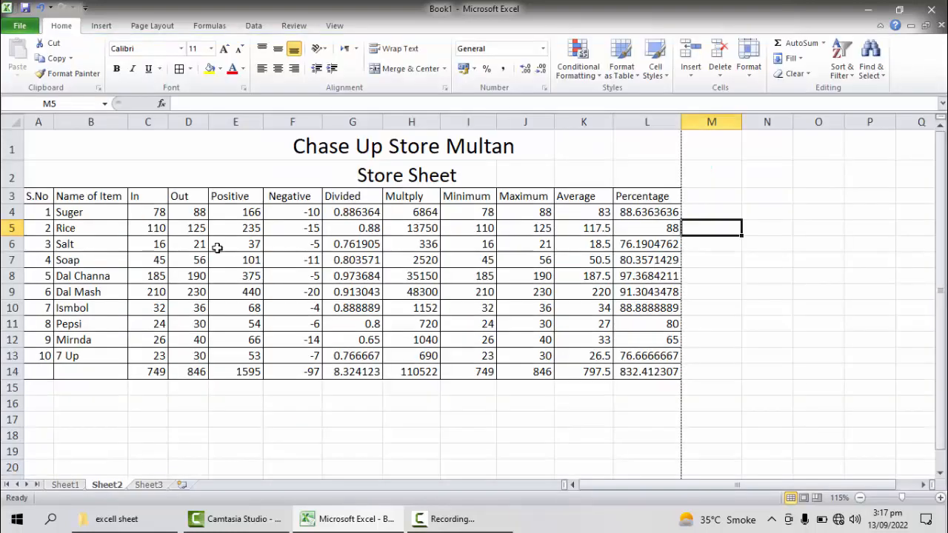
{"action": "left_click", "coordinate": [295, 370]}
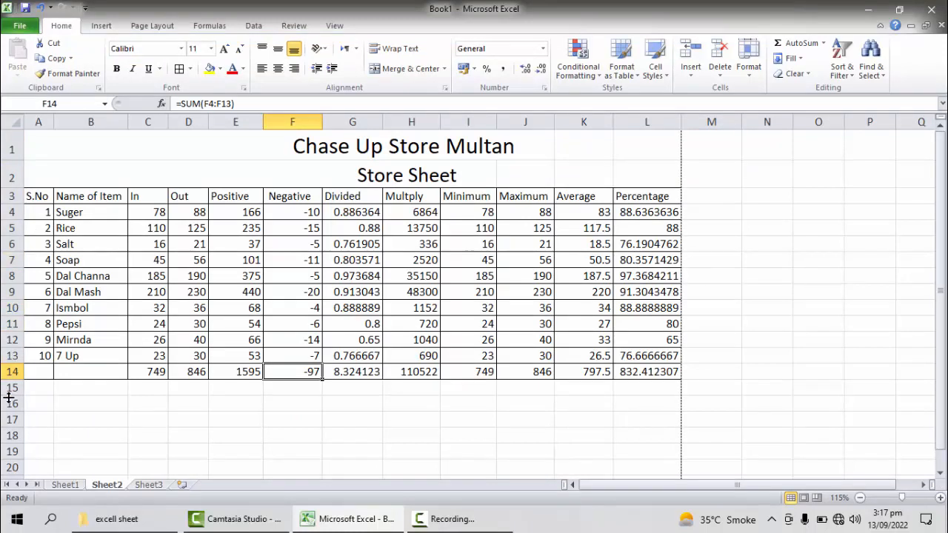
{"action": "left_click_drag", "start_coordinate": [9, 195], "coordinate": [9, 377]}
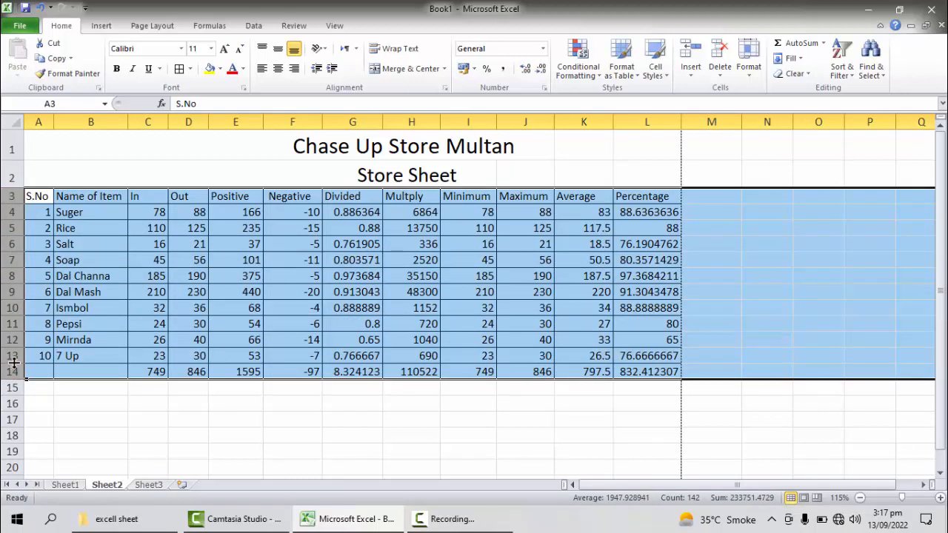
{"action": "right_click", "coordinate": [13, 358]}
{"action": "key", "text": "Escape"}
{"action": "right_click", "coordinate": [14, 372]}
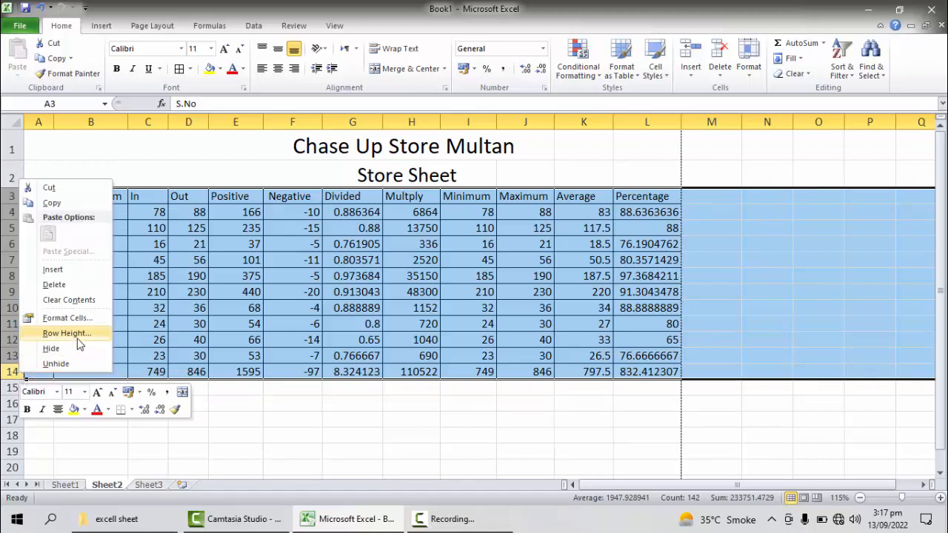
{"action": "left_click", "coordinate": [78, 334]}
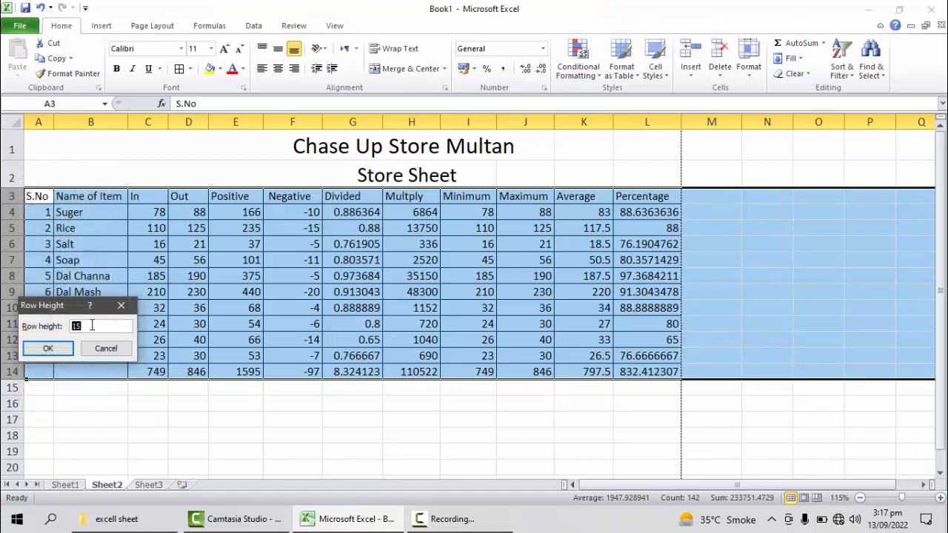
{"action": "left_click_drag", "start_coordinate": [92, 326], "coordinate": [45, 318]}
{"action": "type", "text": "25"}
{"action": "left_click", "coordinate": [48, 348]}
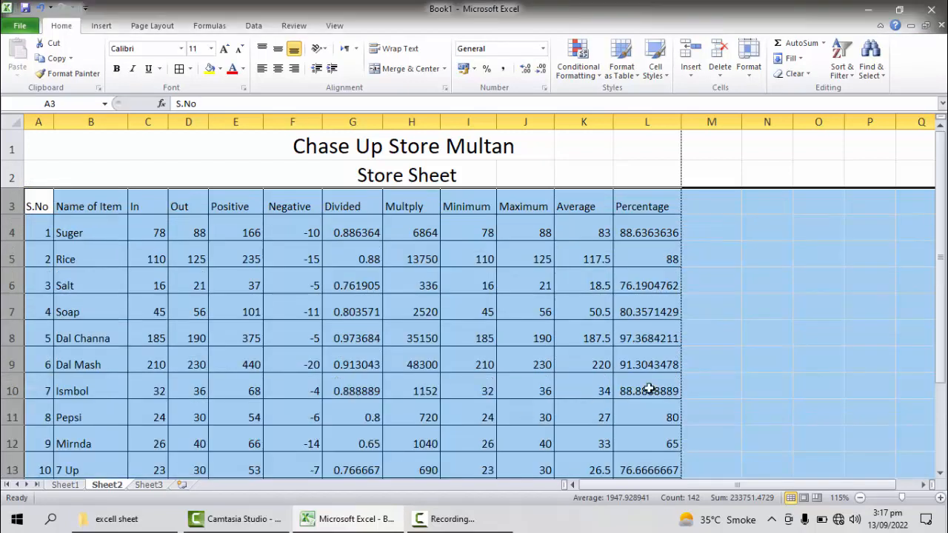
Step: Look over the table with the taller rows, check its page layout in the print preview and return to the sheet
{"action": "left_click", "coordinate": [244, 235]}
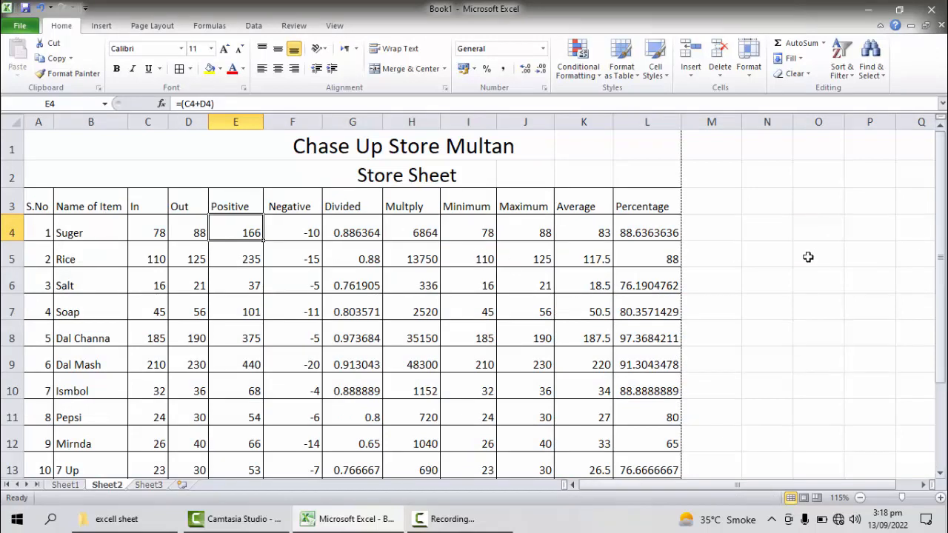
{"action": "scroll", "coordinate": [561, 328], "scroll_direction": "down", "scroll_amount": 2}
{"action": "scroll", "coordinate": [560, 327], "scroll_direction": "up", "scroll_amount": 2}
{"action": "scroll", "coordinate": [561, 328], "scroll_direction": "down", "scroll_amount": 7}
{"action": "scroll", "coordinate": [561, 327], "scroll_direction": "up", "scroll_amount": 2}
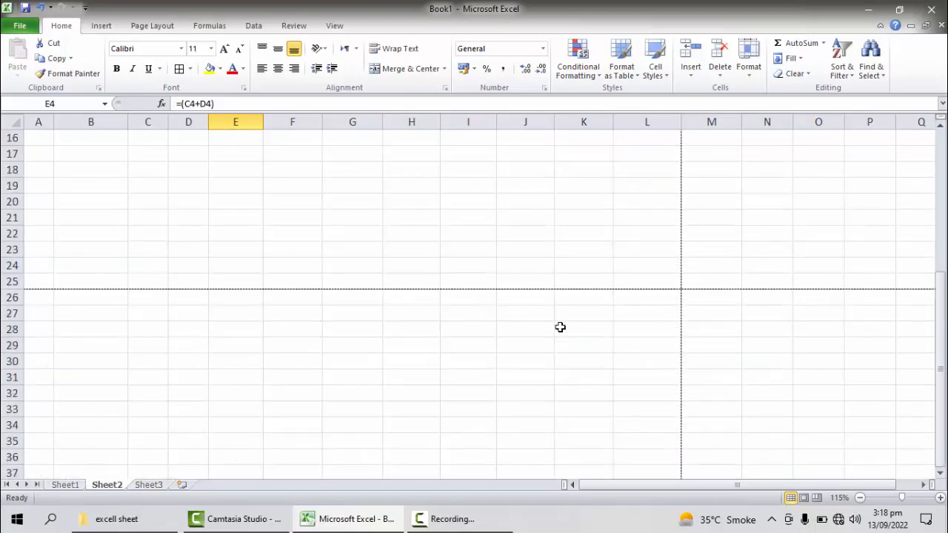
{"action": "scroll", "coordinate": [561, 327], "scroll_direction": "up", "scroll_amount": 3}
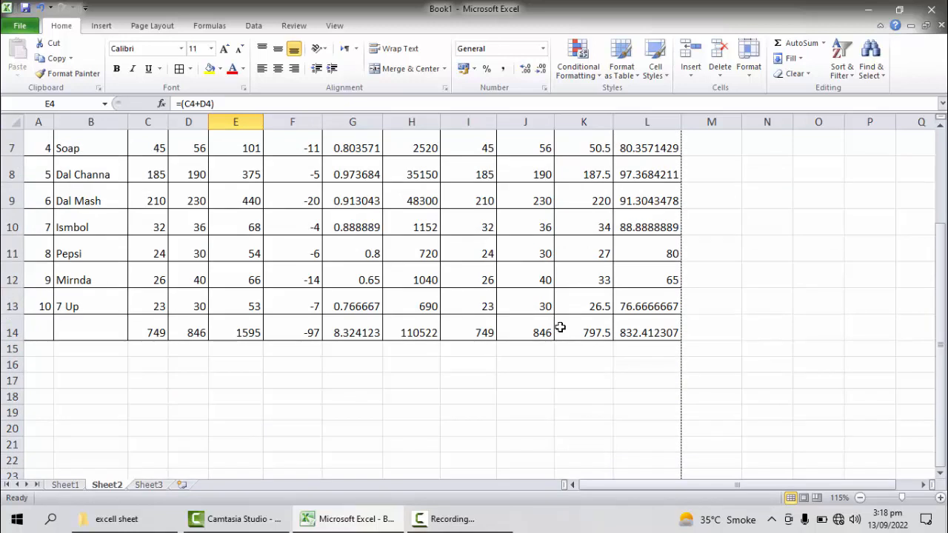
{"action": "key", "text": "ctrl+p"}
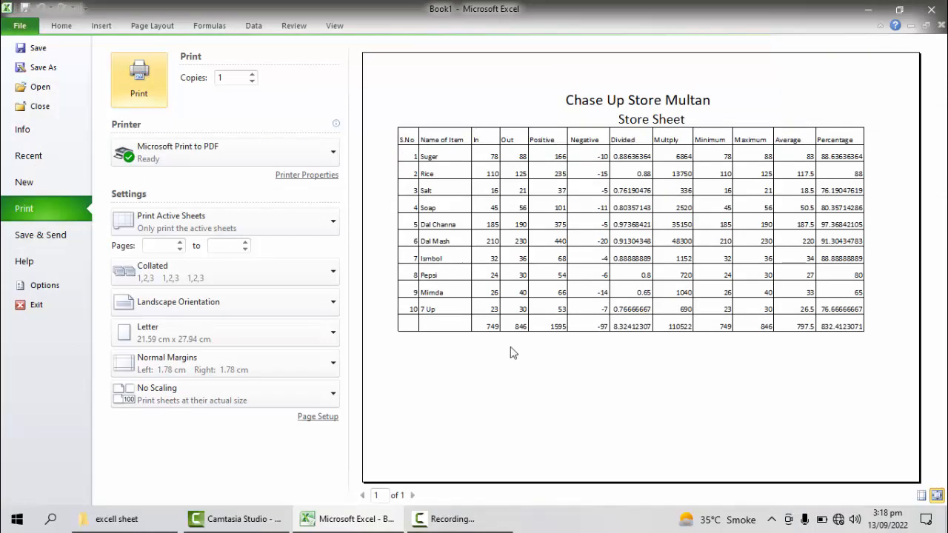
{"action": "key", "text": "Escape"}
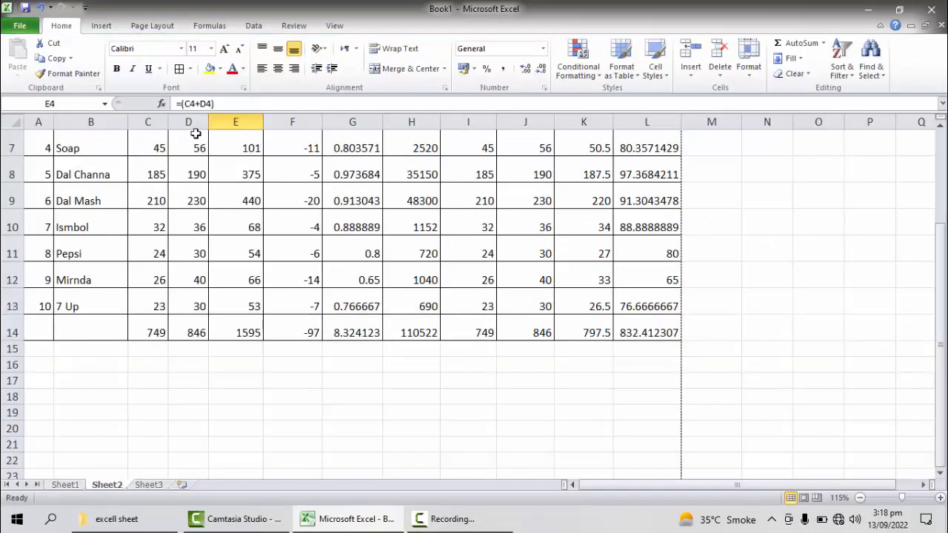
Step: Set the height of table rows 3 to 14 to 35
{"action": "left_click_drag", "start_coordinate": [12, 332], "coordinate": [12, 207]}
{"action": "right_click", "coordinate": [15, 207]}
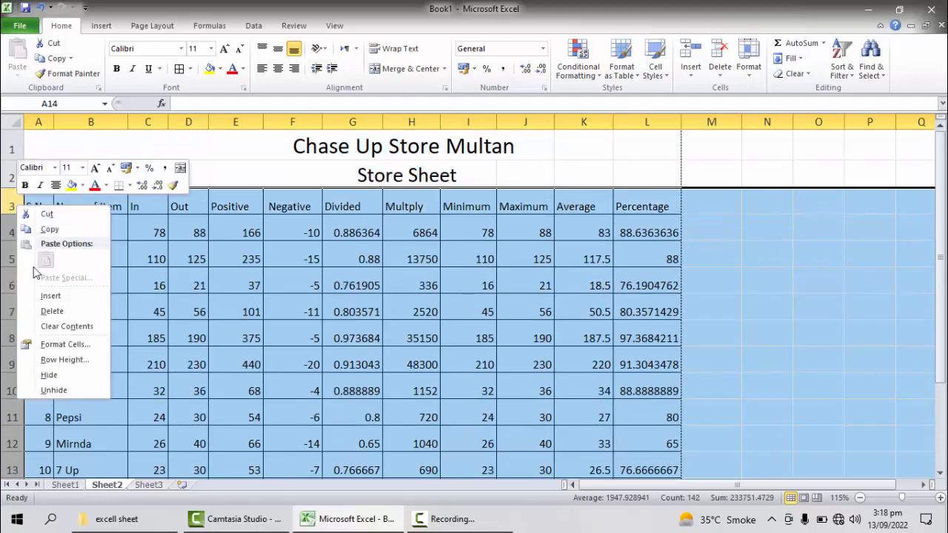
{"action": "left_click", "coordinate": [46, 360]}
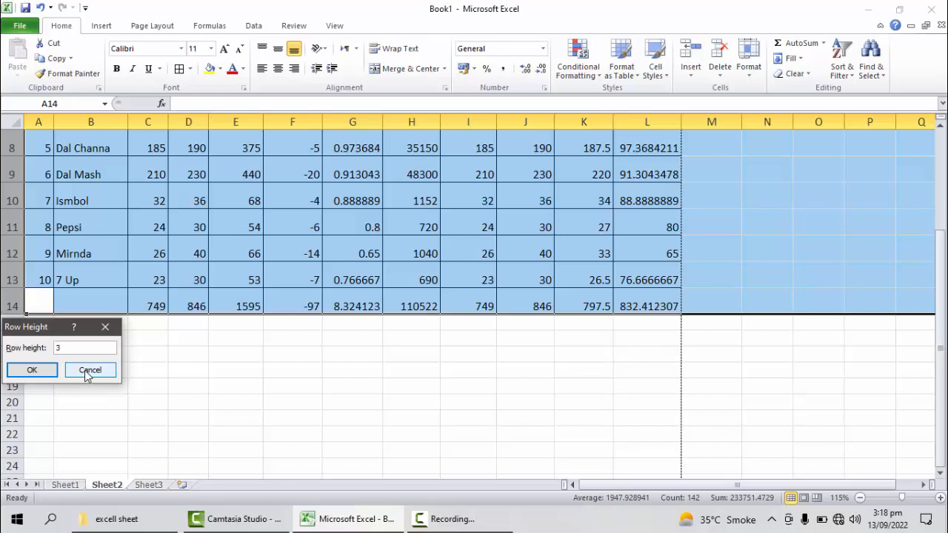
{"action": "type", "text": "35"}
{"action": "key", "text": "Return"}
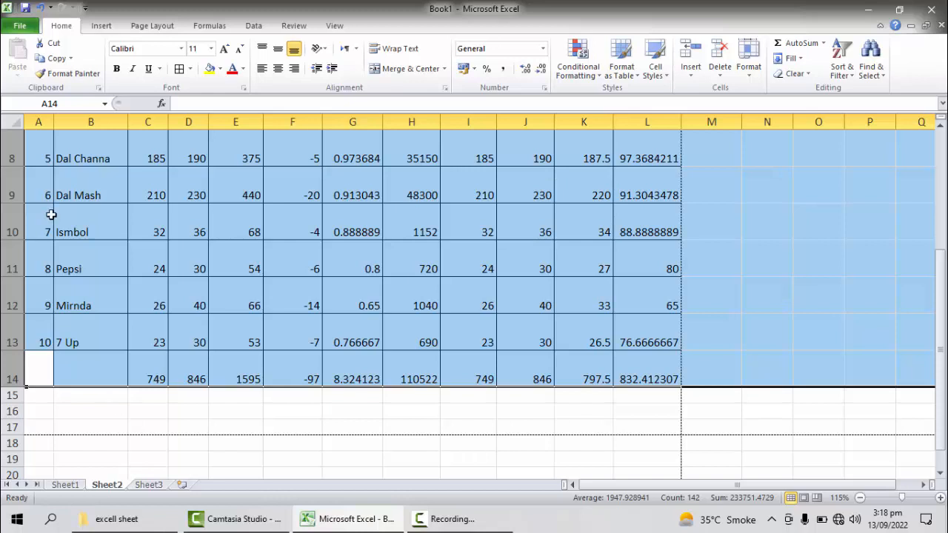
Step: Check the enlarged rows in the print preview, return to the sheet and look over the table from totals row to titles
{"action": "key", "text": "ctrl+p"}
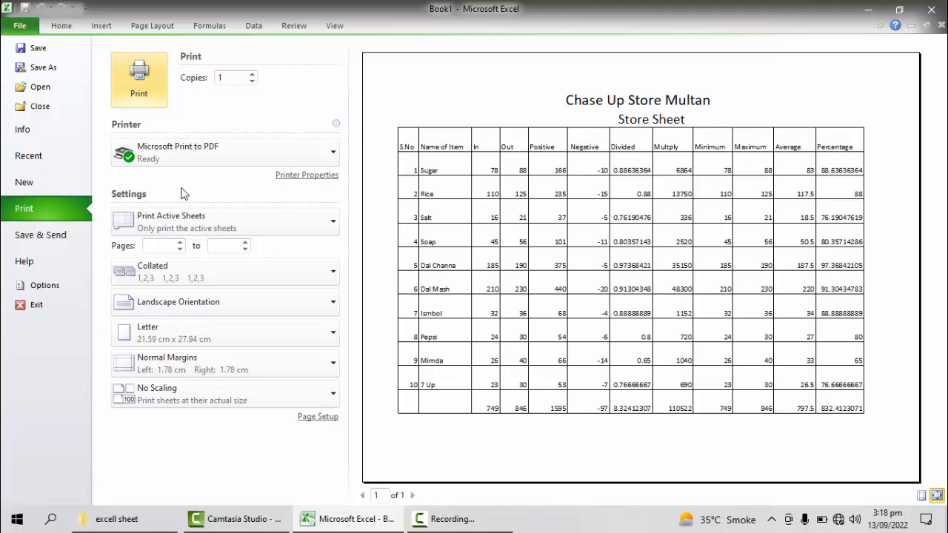
{"action": "key", "text": "Escape"}
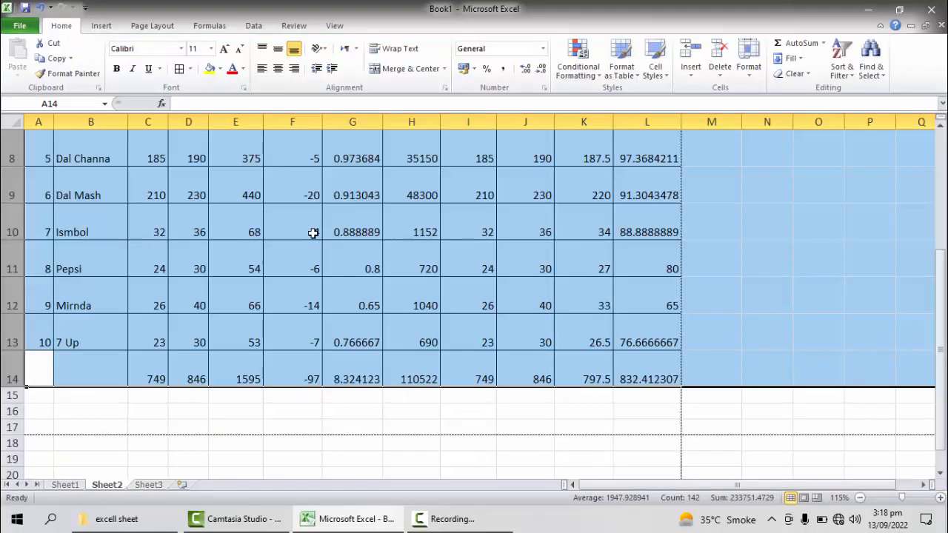
{"action": "left_click", "coordinate": [468, 396]}
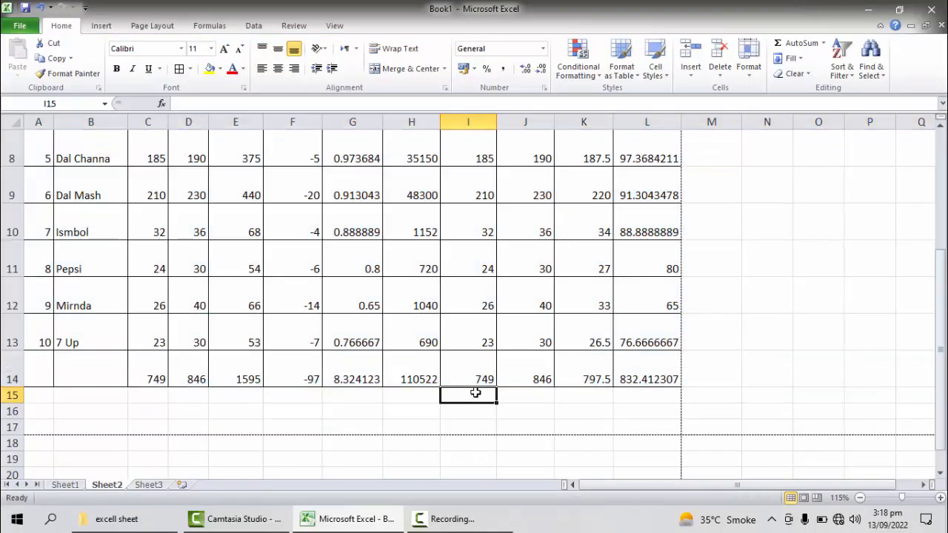
{"action": "left_click", "coordinate": [639, 426]}
{"action": "scroll", "coordinate": [640, 423], "scroll_direction": "up", "scroll_amount": 1}
{"action": "scroll", "coordinate": [640, 423], "scroll_direction": "down", "scroll_amount": 2}
{"action": "scroll", "coordinate": [640, 425], "scroll_direction": "up", "scroll_amount": 2}
{"action": "scroll", "coordinate": [640, 424], "scroll_direction": "up", "scroll_amount": 1}
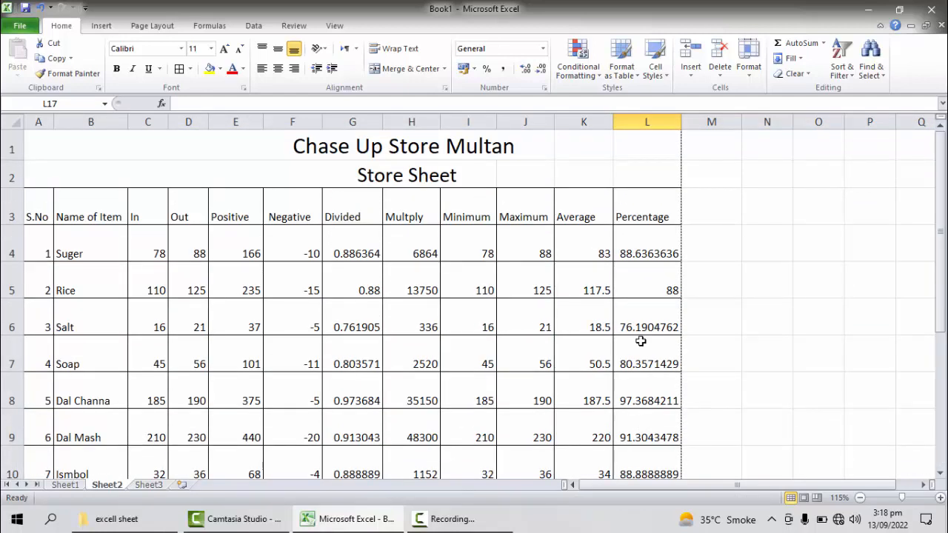
{"action": "left_click_drag", "start_coordinate": [646, 121], "coordinate": [185, 124]}
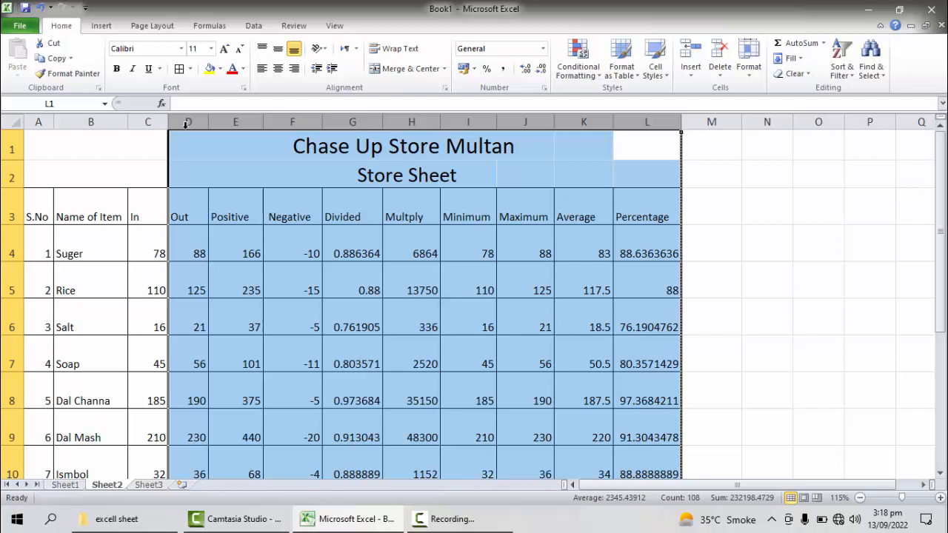
{"action": "right_click", "coordinate": [185, 124]}
{"action": "left_click", "coordinate": [210, 283]}
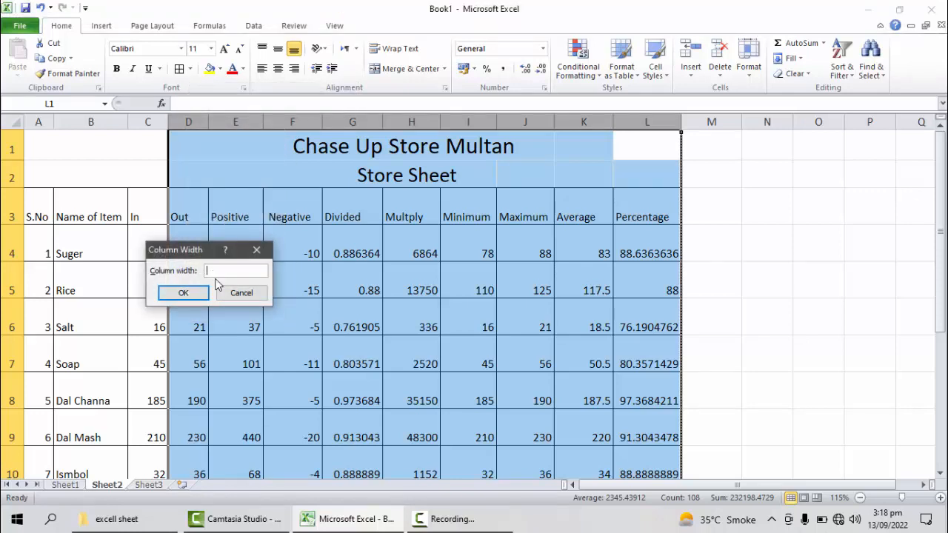
{"action": "left_click", "coordinate": [243, 294]}
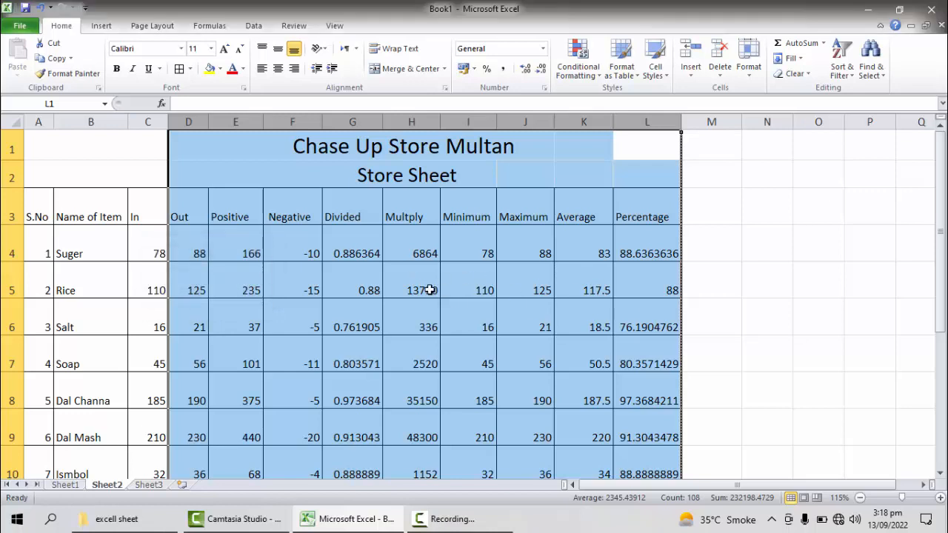
{"action": "left_click", "coordinate": [789, 367]}
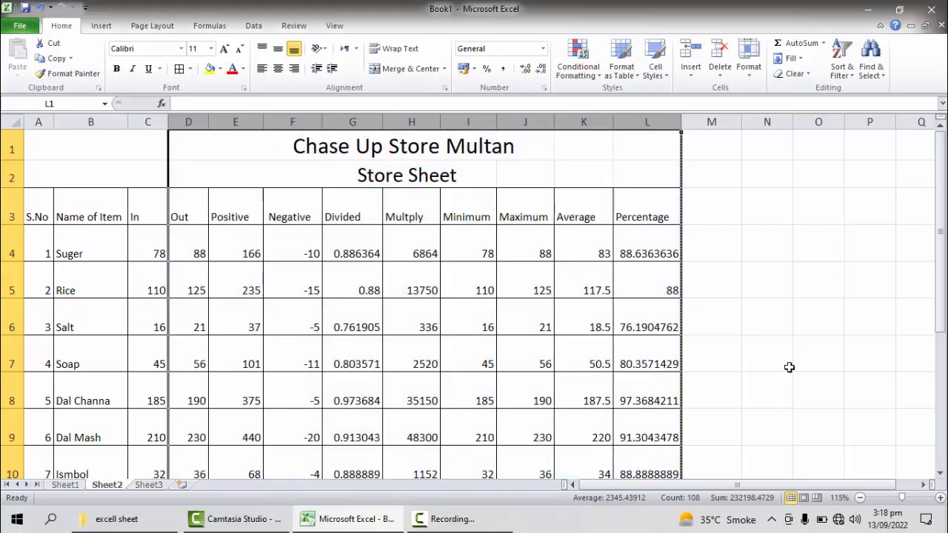
{"action": "left_click", "coordinate": [790, 368]}
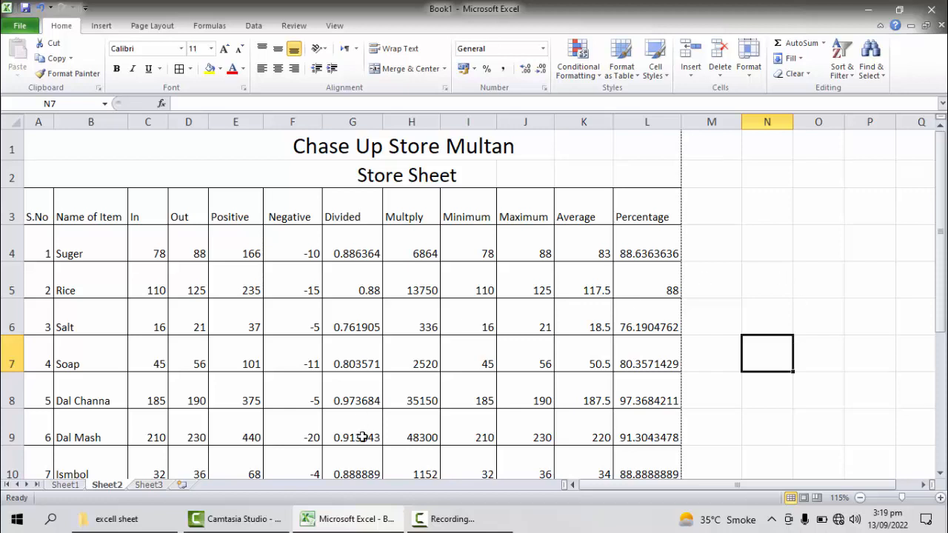
{"action": "left_click", "coordinate": [433, 522]}
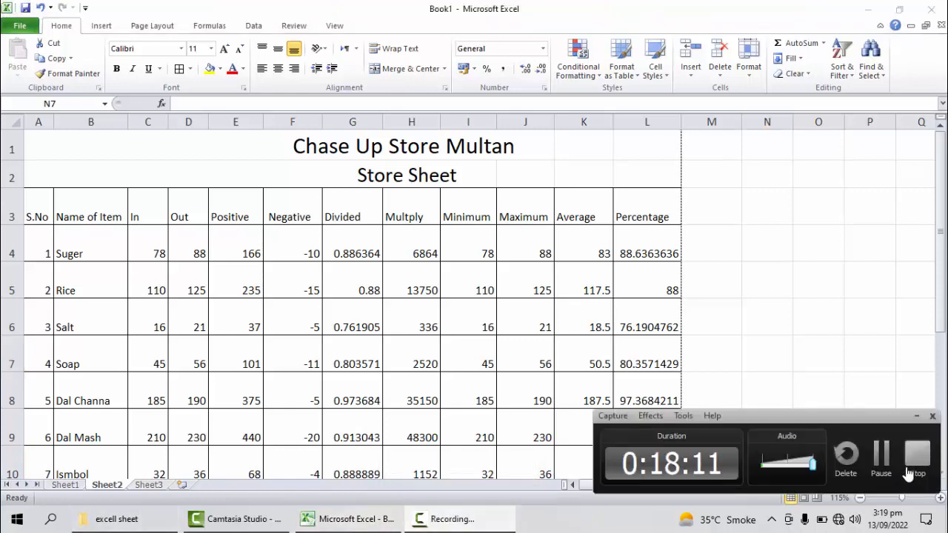
{"action": "left_click", "coordinate": [908, 473]}
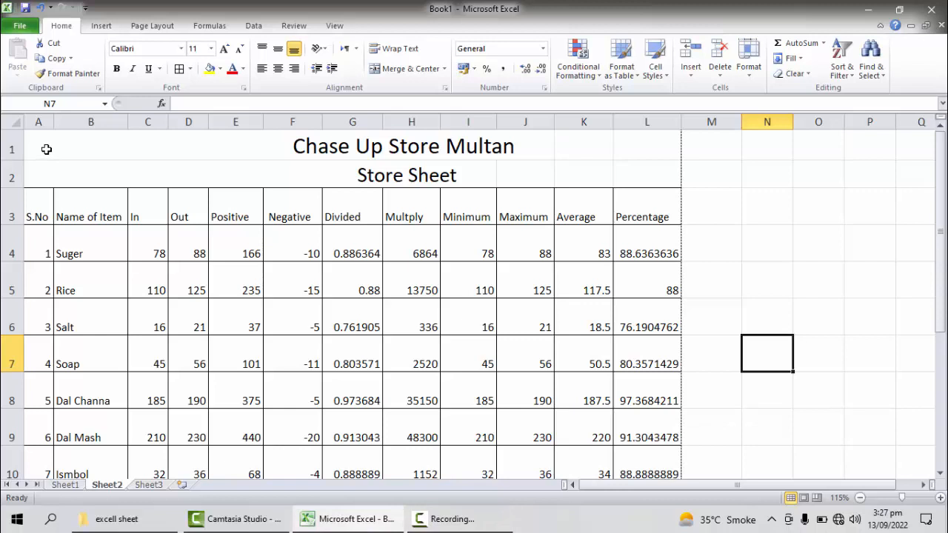
Step: Delete some of the leading spaces before the title "Chase Up Store Multan" in A1 and the subtitle "Store Sheet" in A2
{"action": "double_click", "coordinate": [46, 149]}
{"action": "key", "text": "Delete"}
{"action": "key", "text": "Delete"}
{"action": "key", "text": "Delete"}
{"action": "key", "text": "Delete"}
{"action": "key", "text": "Delete"}
{"action": "key", "text": "Delete"}
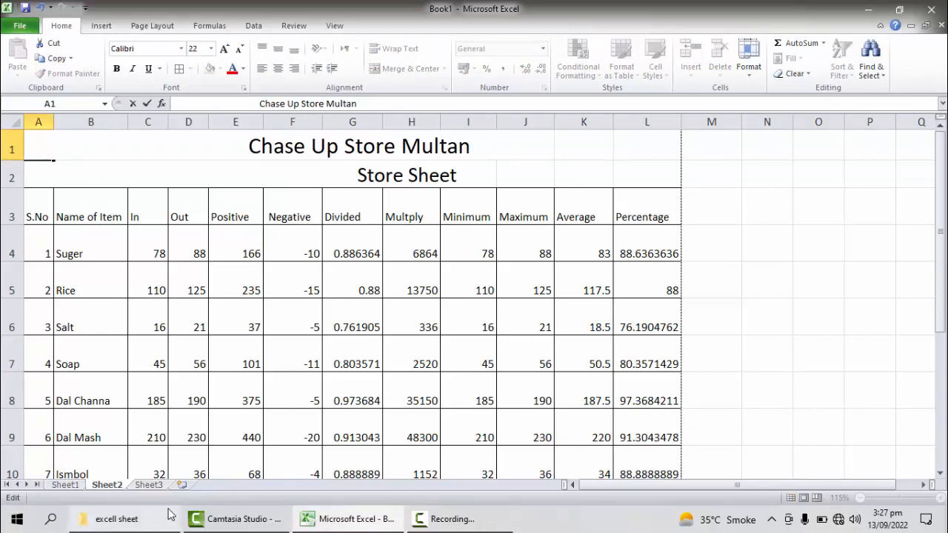
{"action": "double_click", "coordinate": [42, 173]}
{"action": "key", "text": "Delete"}
{"action": "key", "text": "Delete"}
{"action": "key", "text": "Delete"}
{"action": "key", "text": "Delete"}
{"action": "key", "text": "Delete"}
{"action": "key", "text": "Delete"}
{"action": "key", "text": "Delete"}
{"action": "key", "text": "Delete"}
{"action": "key", "text": "Delete"}
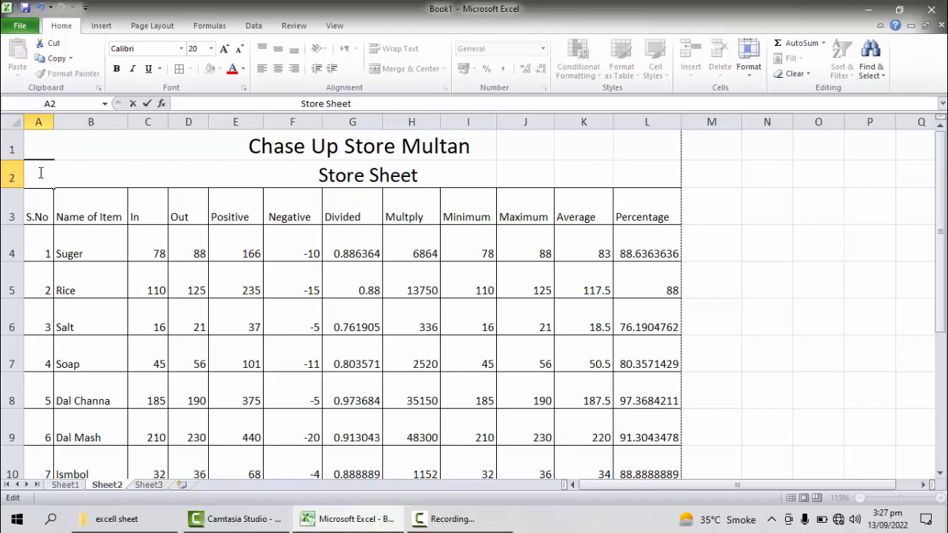
Step: Finish the title edit and examine the totals in row 14, highlighting the range C14:L14
{"action": "scroll", "coordinate": [746, 293], "scroll_direction": "down", "scroll_amount": 5}
{"action": "scroll", "coordinate": [747, 293], "scroll_direction": "down", "scroll_amount": 4}
{"action": "scroll", "coordinate": [641, 269], "scroll_direction": "up", "scroll_amount": 4}
{"action": "scroll", "coordinate": [641, 269], "scroll_direction": "up", "scroll_amount": 4}
{"action": "scroll", "coordinate": [641, 269], "scroll_direction": "down", "scroll_amount": 4}
{"action": "left_click_drag", "start_coordinate": [941, 351], "coordinate": [941, 282]}
{"action": "left_click", "coordinate": [354, 290]}
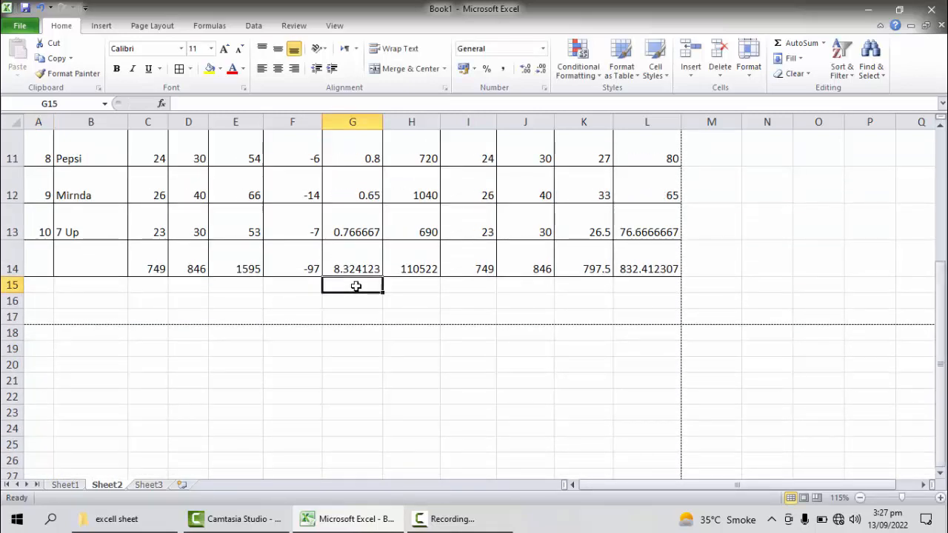
{"action": "left_click_drag", "start_coordinate": [148, 261], "coordinate": [654, 256]}
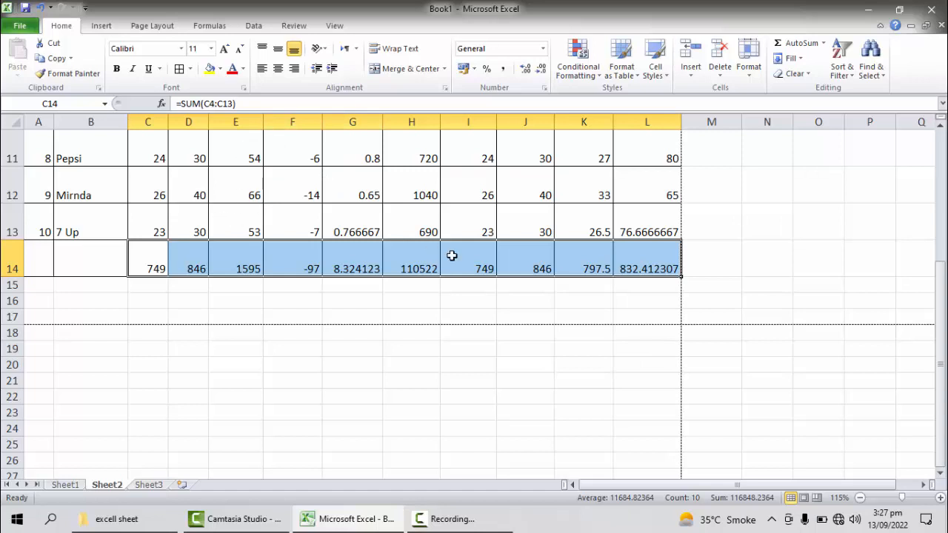
Step: Examine the titles and column headings at the top of the table, highlighting the range A1:L3
{"action": "left_click_drag", "start_coordinate": [942, 338], "coordinate": [941, 319]}
{"action": "left_click_drag", "start_coordinate": [46, 138], "coordinate": [642, 213]}
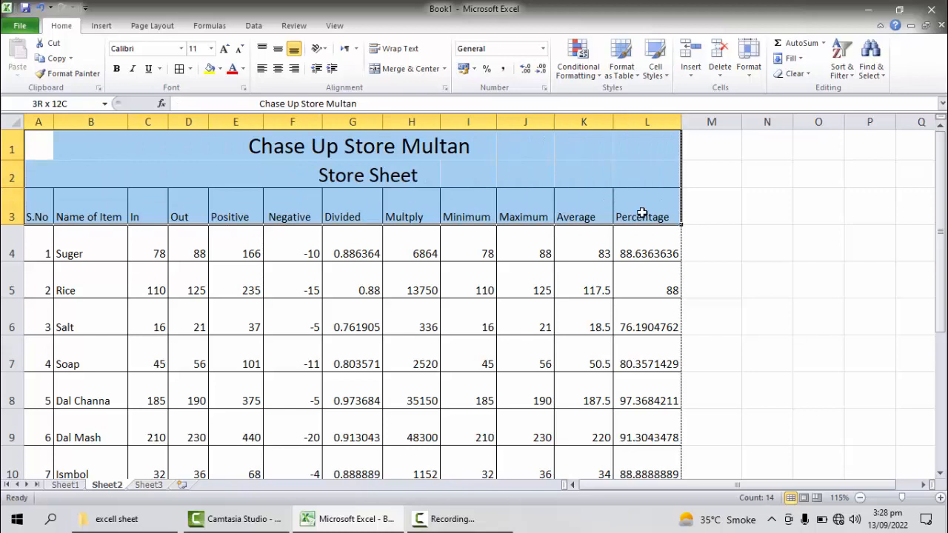
{"action": "left_click", "coordinate": [642, 213]}
{"action": "left_click", "coordinate": [46, 152]}
{"action": "left_click_drag", "start_coordinate": [39, 146], "coordinate": [673, 219]}
{"action": "left_click", "coordinate": [672, 219]}
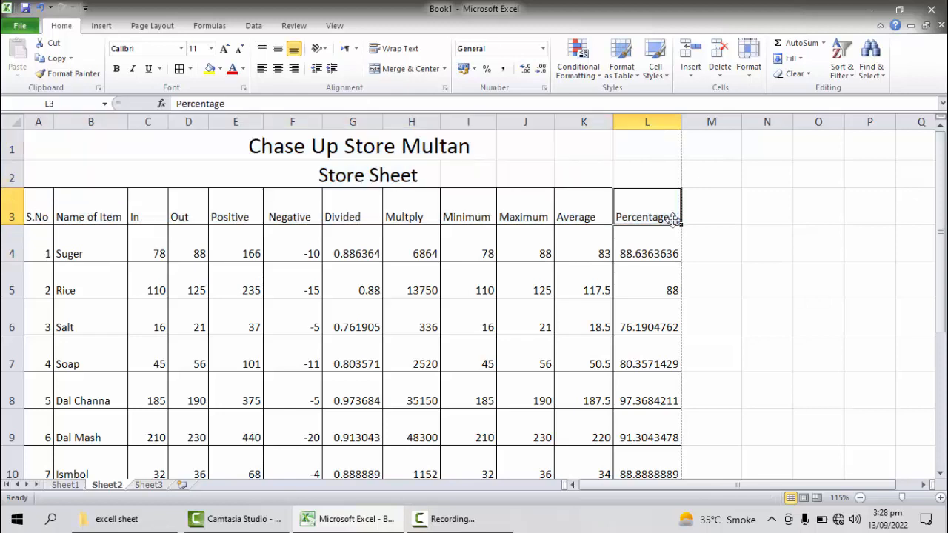
{"action": "left_click", "coordinate": [33, 208]}
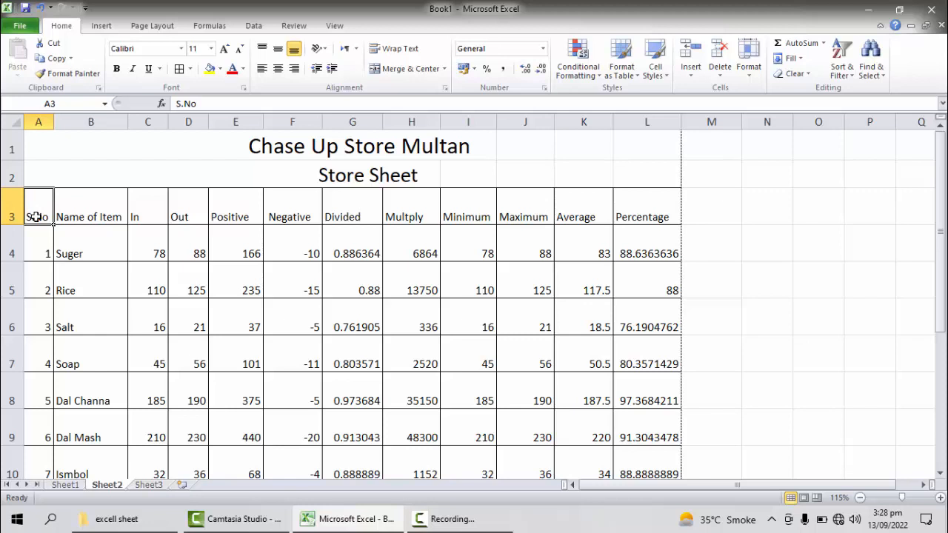
Step: Freeze the panes at A4 so the titles and column headings in rows 1 to 3 stay in place
{"action": "scroll", "coordinate": [630, 274], "scroll_direction": "down", "scroll_amount": 6}
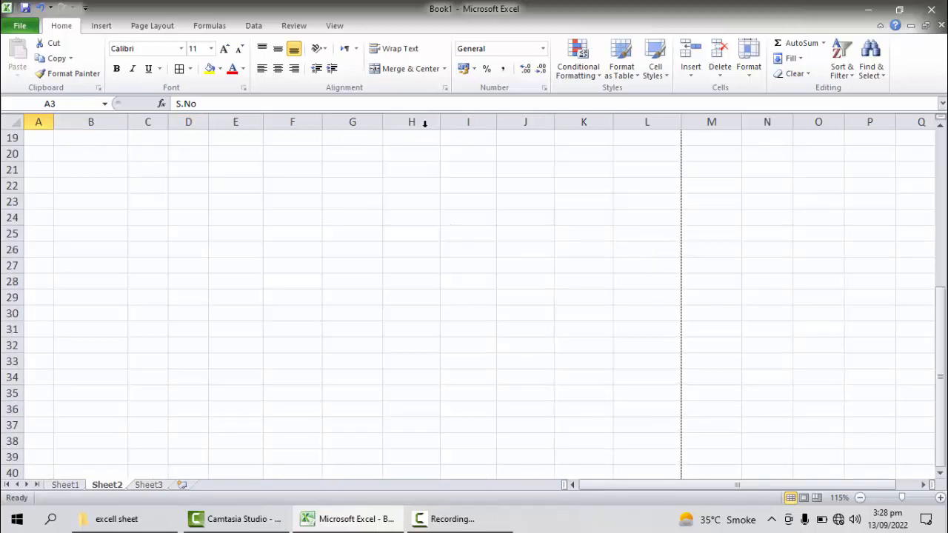
{"action": "left_click_drag", "start_coordinate": [939, 324], "coordinate": [936, 268]}
{"action": "left_click", "coordinate": [252, 221]}
{"action": "left_click", "coordinate": [252, 213]}
{"action": "left_click_drag", "start_coordinate": [944, 300], "coordinate": [930, 154]}
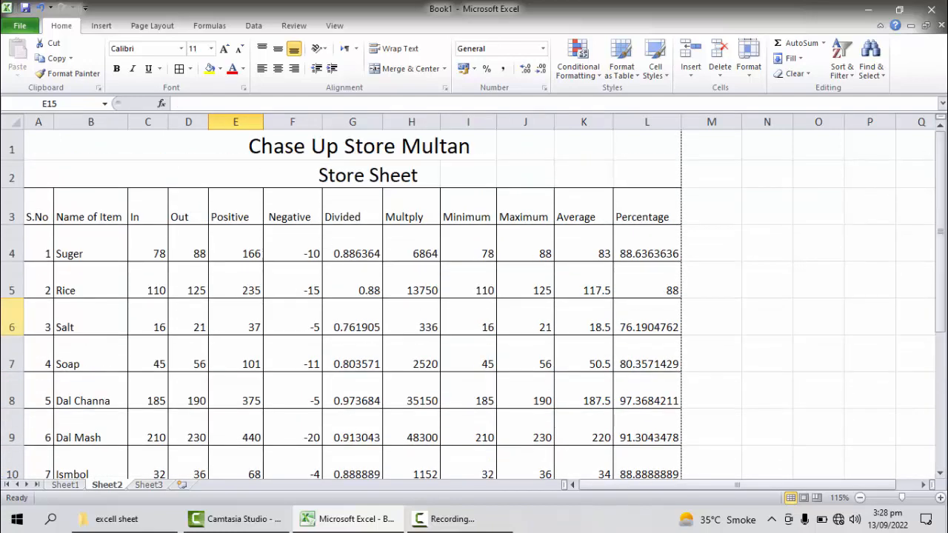
{"action": "left_click", "coordinate": [39, 241]}
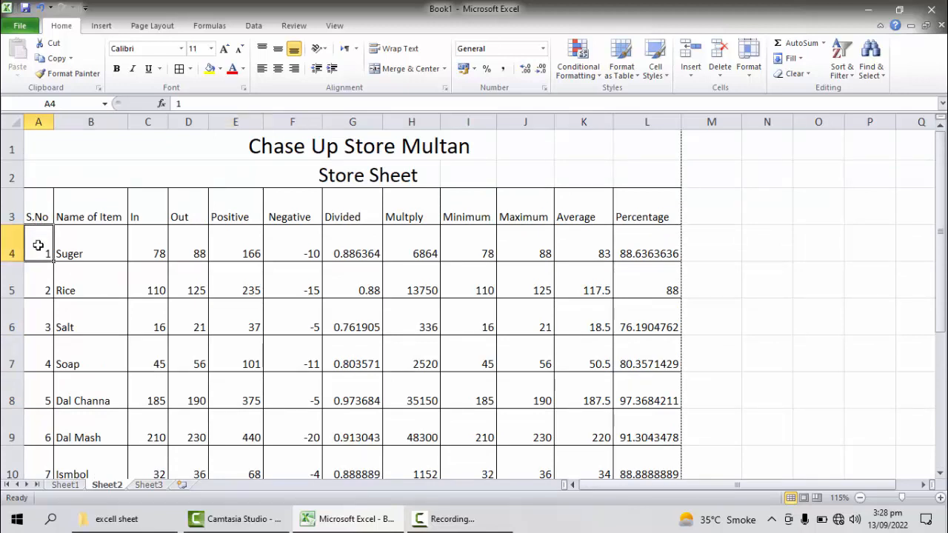
{"action": "left_click", "coordinate": [331, 28]}
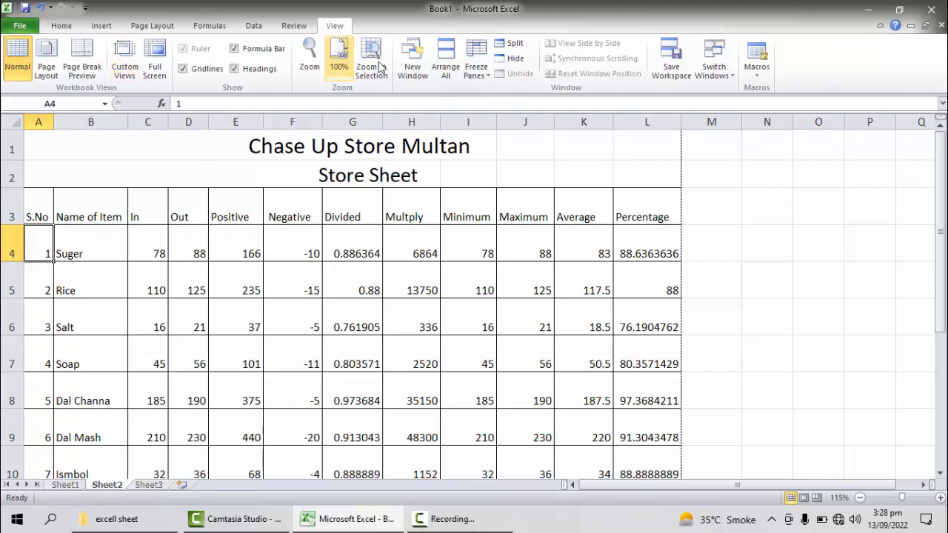
{"action": "left_click", "coordinate": [484, 84]}
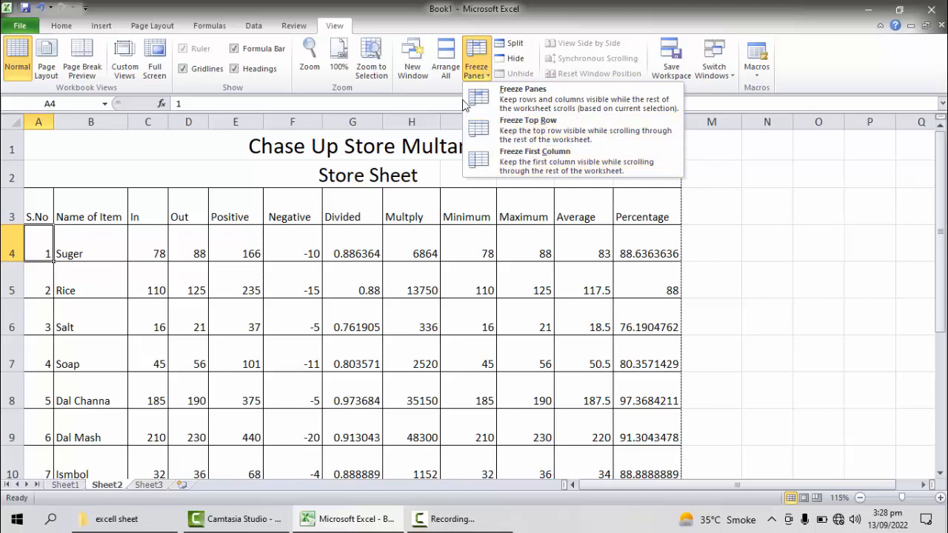
{"action": "left_click", "coordinate": [508, 109]}
Step: Examine how the frozen titles and headings behave from the table down to the empty rows around row 45 and back up to C1
{"action": "scroll", "coordinate": [338, 309], "scroll_direction": "down", "scroll_amount": 3}
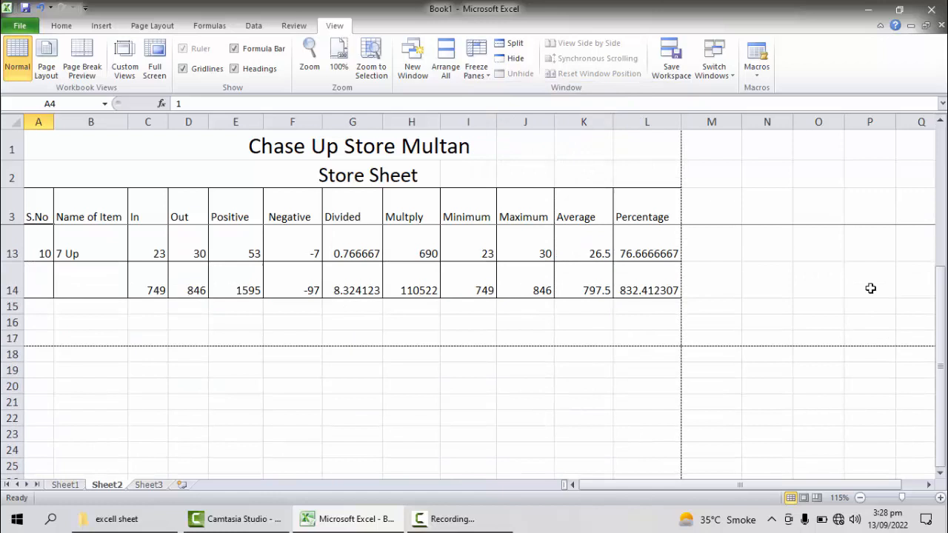
{"action": "left_click", "coordinate": [941, 284]}
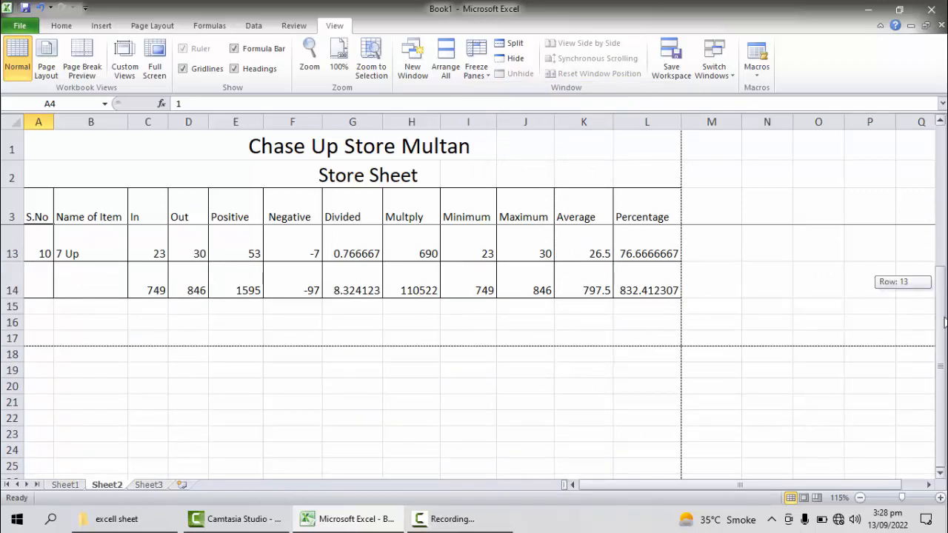
{"action": "left_click", "coordinate": [160, 322]}
{"action": "key", "text": "Down"}
{"action": "key", "text": "Down"}
{"action": "key", "text": "Down"}
{"action": "key", "text": "Down"}
{"action": "key", "text": "Down"}
{"action": "key", "text": "Down"}
{"action": "key", "text": "Down"}
{"action": "key", "text": "Down"}
{"action": "key", "text": "Down"}
{"action": "key", "text": "Down"}
{"action": "key", "text": "Down"}
{"action": "key", "text": "Down"}
{"action": "key", "text": "Down"}
{"action": "key", "text": "Down"}
{"action": "key", "text": "Down"}
{"action": "key", "text": "Down"}
{"action": "key", "text": "Down"}
{"action": "key", "text": "Down"}
{"action": "key", "text": "Down"}
{"action": "key", "text": "Down"}
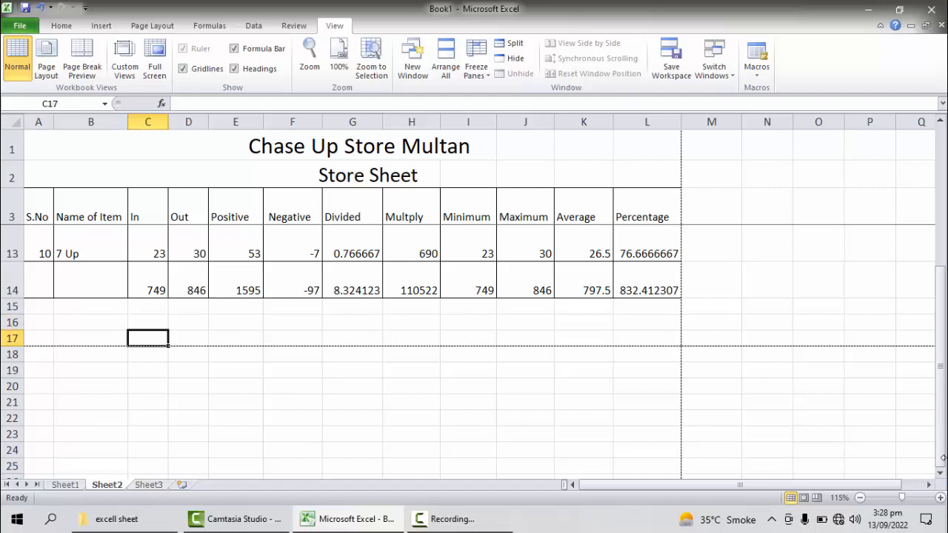
{"action": "key", "text": "Down"}
{"action": "key", "text": "Down"}
{"action": "key", "text": "Down"}
{"action": "key", "text": "Down"}
{"action": "key", "text": "Down"}
{"action": "key", "text": "Down"}
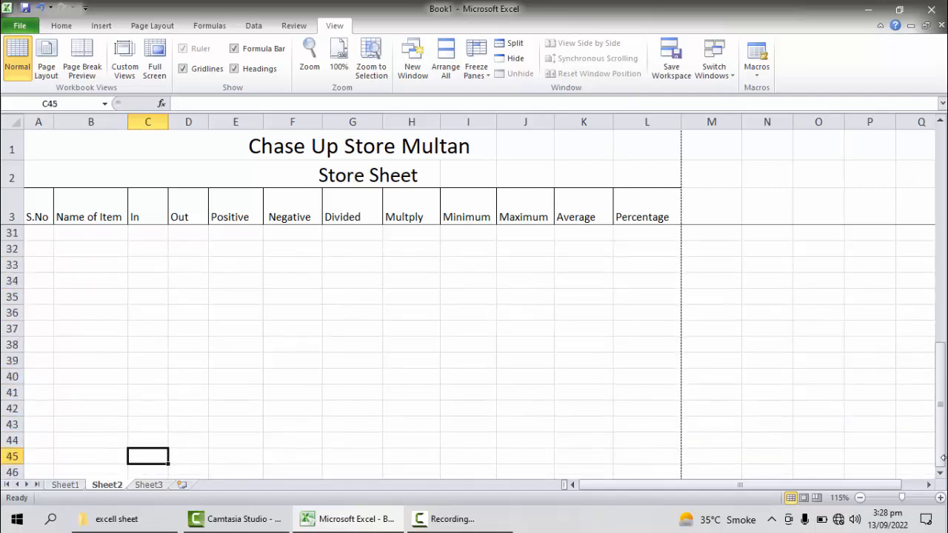
{"action": "key", "text": "Up"}
{"action": "key", "text": "Up"}
{"action": "key", "text": "Up"}
{"action": "key", "text": "Up"}
{"action": "key", "text": "Up"}
{"action": "key", "text": "Up"}
{"action": "key", "text": "Up"}
{"action": "key", "text": "Up"}
{"action": "key", "text": "Up"}
{"action": "key", "text": "Up"}
{"action": "key", "text": "Up"}
{"action": "key", "text": "Up"}
{"action": "key", "text": "Up"}
{"action": "key", "text": "Up"}
{"action": "key", "text": "Up"}
{"action": "key", "text": "Up"}
{"action": "key", "text": "Up"}
{"action": "key", "text": "Up"}
{"action": "key", "text": "Up"}
{"action": "key", "text": "Up"}
{"action": "key", "text": "Up"}
{"action": "key", "text": "Up"}
{"action": "key", "text": "Up"}
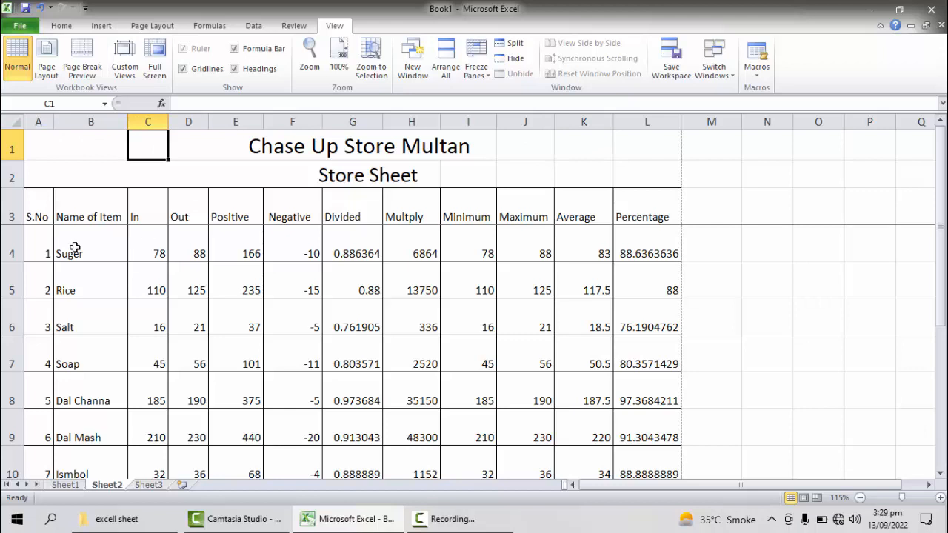
Step: Unfreeze the panes and check that the title and heading rows scroll along with the table
{"action": "left_click", "coordinate": [43, 208]}
{"action": "left_click", "coordinate": [44, 241]}
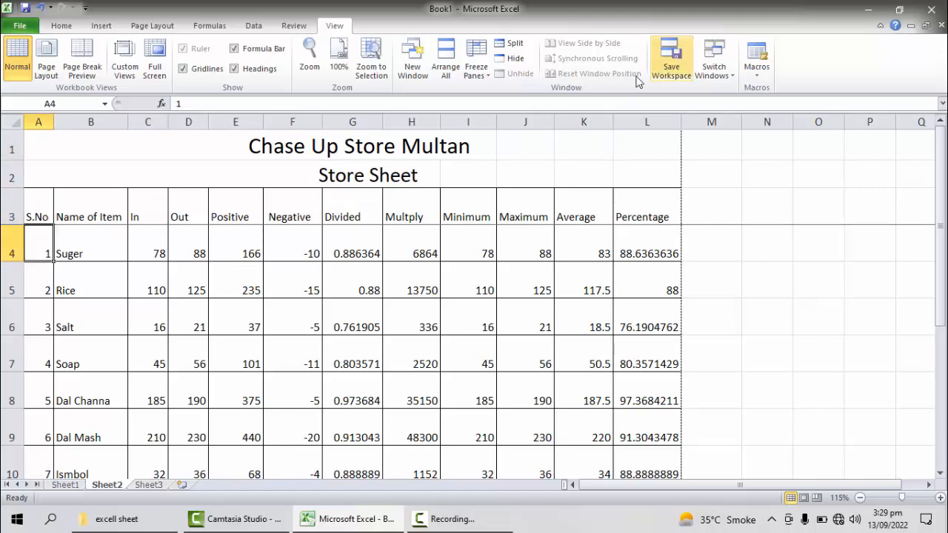
{"action": "left_click", "coordinate": [487, 79]}
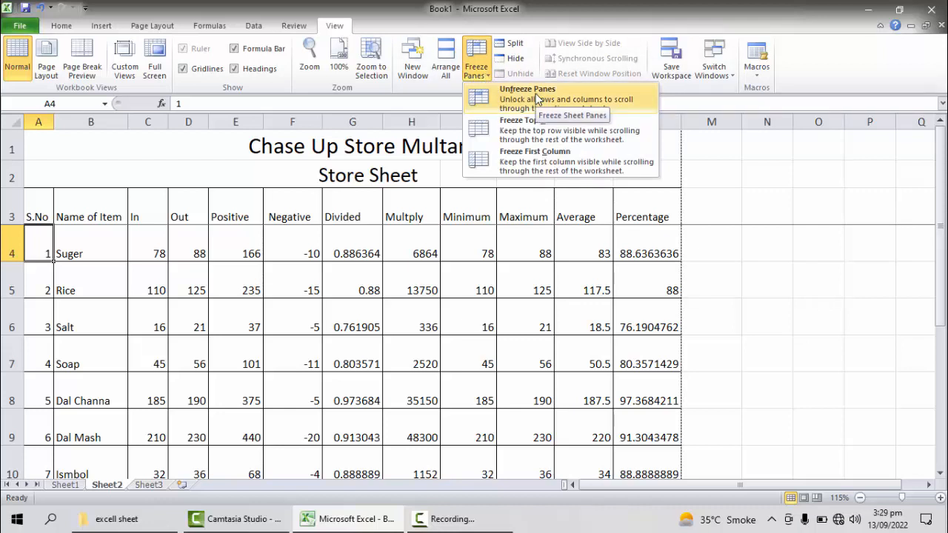
{"action": "left_click", "coordinate": [538, 100]}
{"action": "scroll", "coordinate": [720, 334], "scroll_direction": "down", "scroll_amount": 4}
{"action": "scroll", "coordinate": [719, 336], "scroll_direction": "up", "scroll_amount": 1}
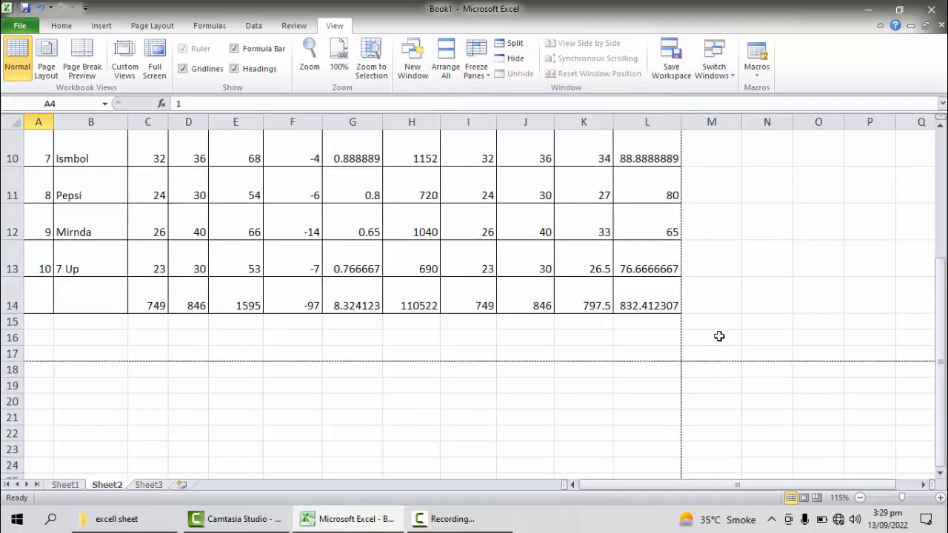
{"action": "scroll", "coordinate": [719, 337], "scroll_direction": "up", "scroll_amount": 3}
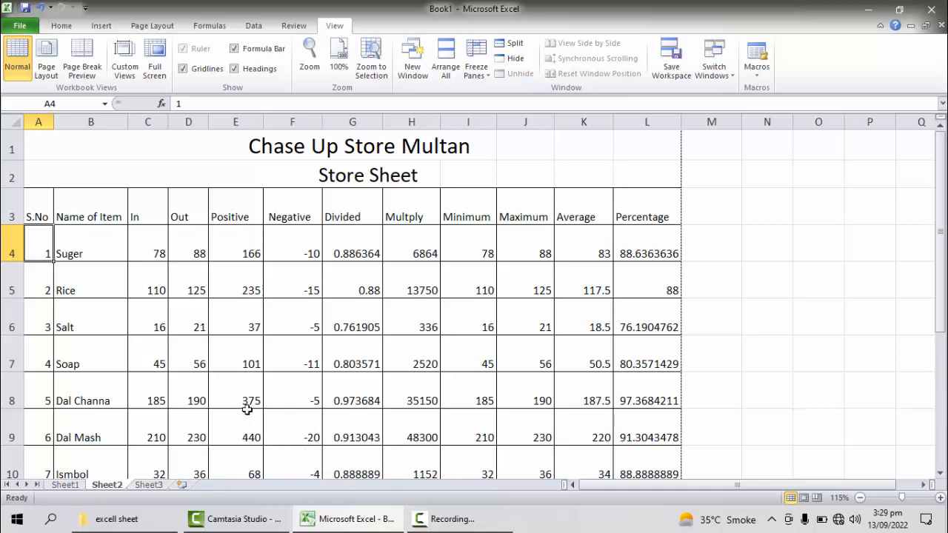
Step: Look through the available fonts, font sizes, border types and font colors without applying any of them
{"action": "left_click", "coordinate": [64, 27]}
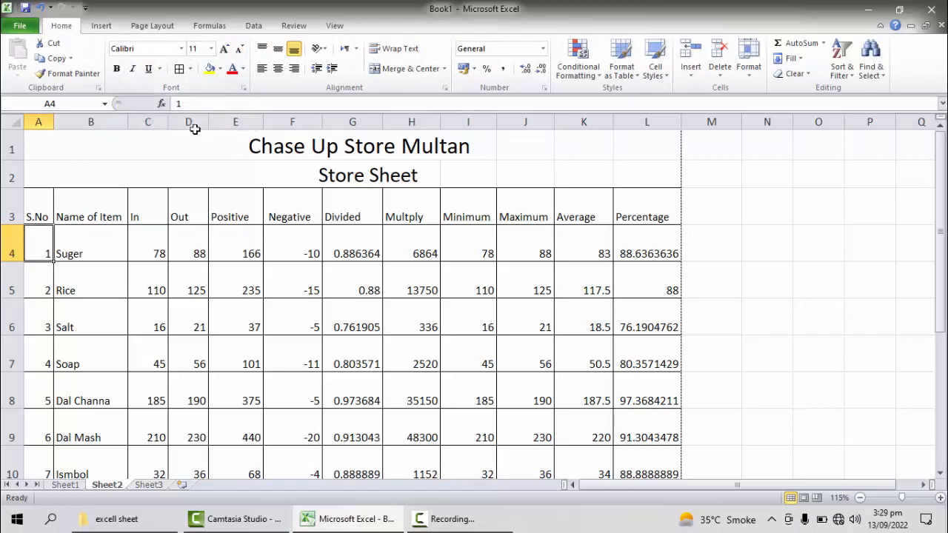
{"action": "left_click", "coordinate": [181, 48]}
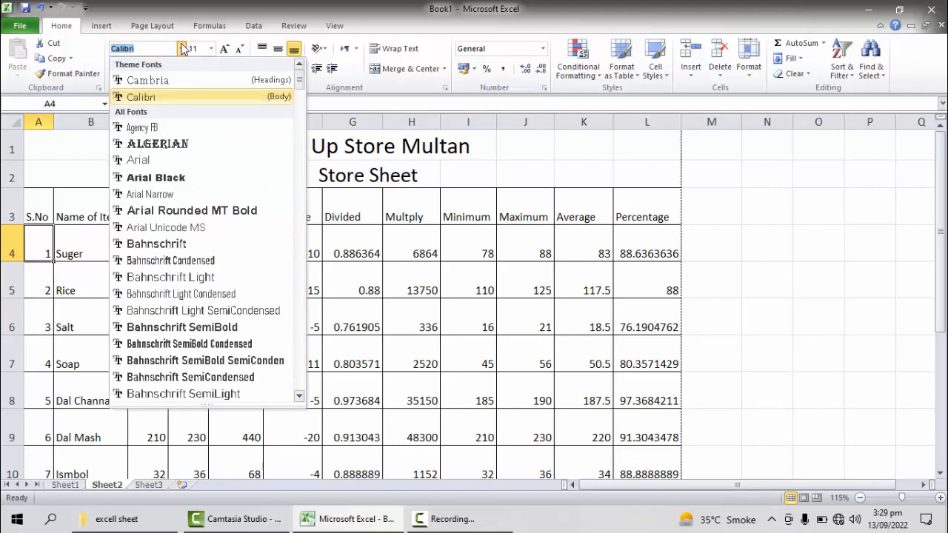
{"action": "left_click", "coordinate": [181, 48]}
{"action": "left_click", "coordinate": [180, 48]}
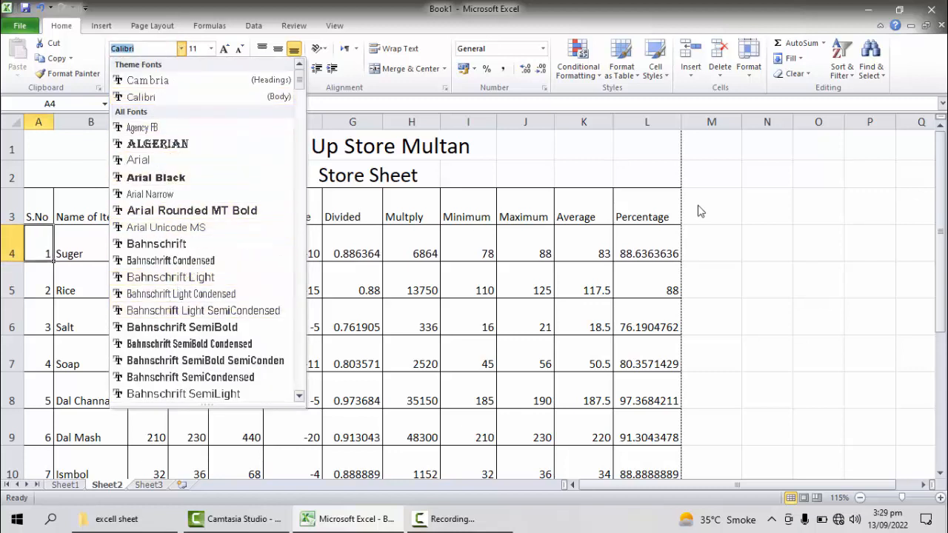
{"action": "key", "text": "Escape"}
{"action": "left_click", "coordinate": [212, 48]}
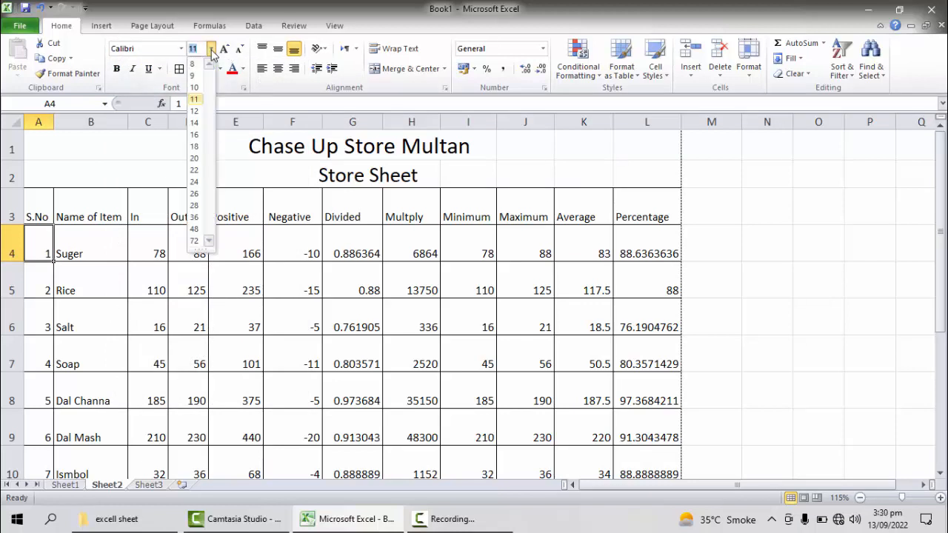
{"action": "key", "text": "Escape"}
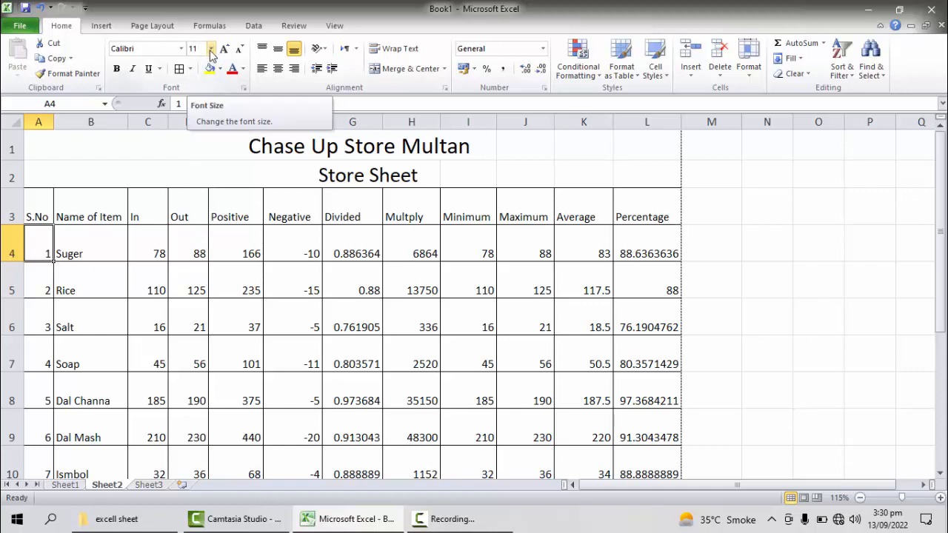
{"action": "left_click", "coordinate": [191, 69]}
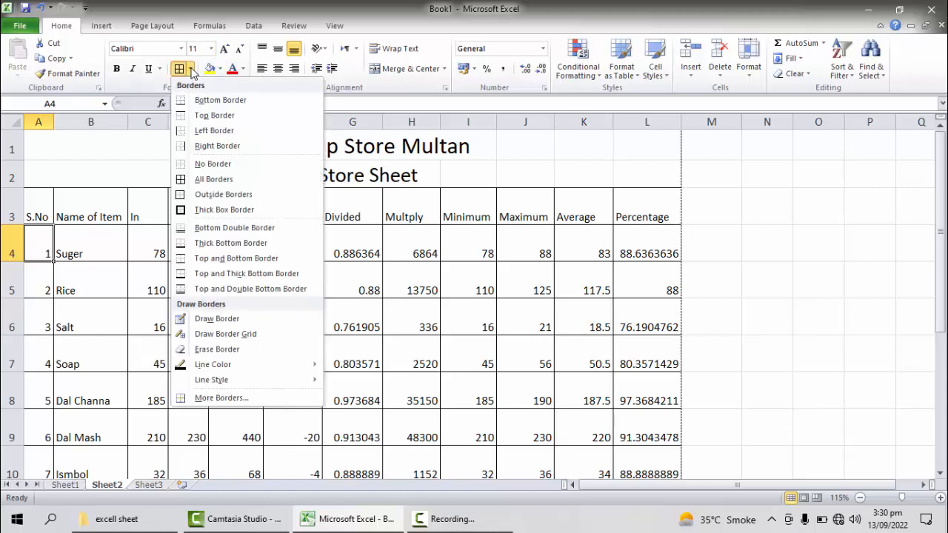
{"action": "left_click", "coordinate": [191, 69]}
{"action": "left_click", "coordinate": [243, 70]}
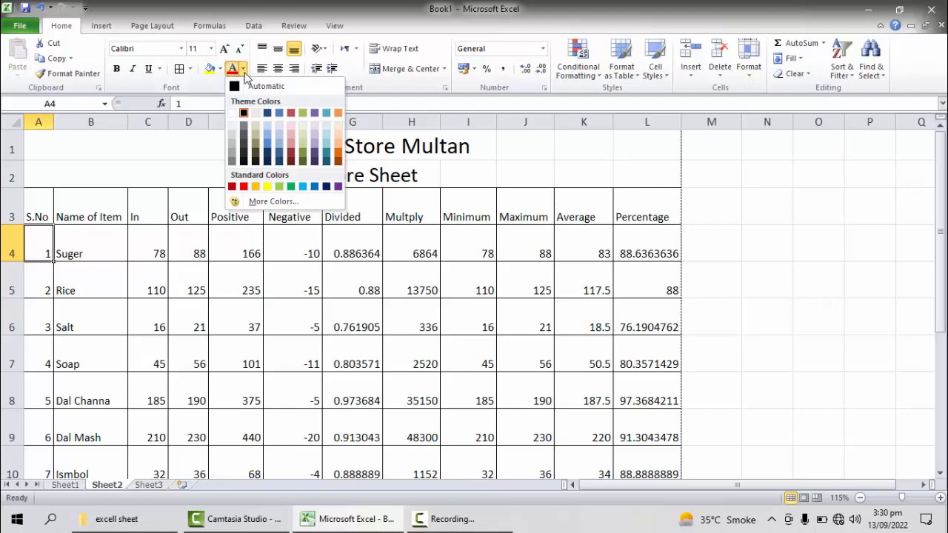
{"action": "left_click", "coordinate": [244, 70]}
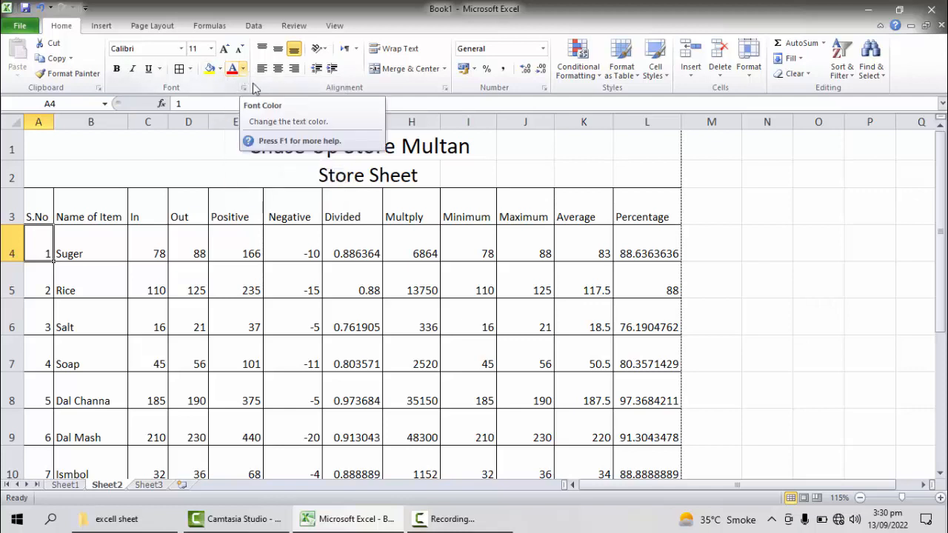
{"action": "left_click", "coordinate": [811, 231]}
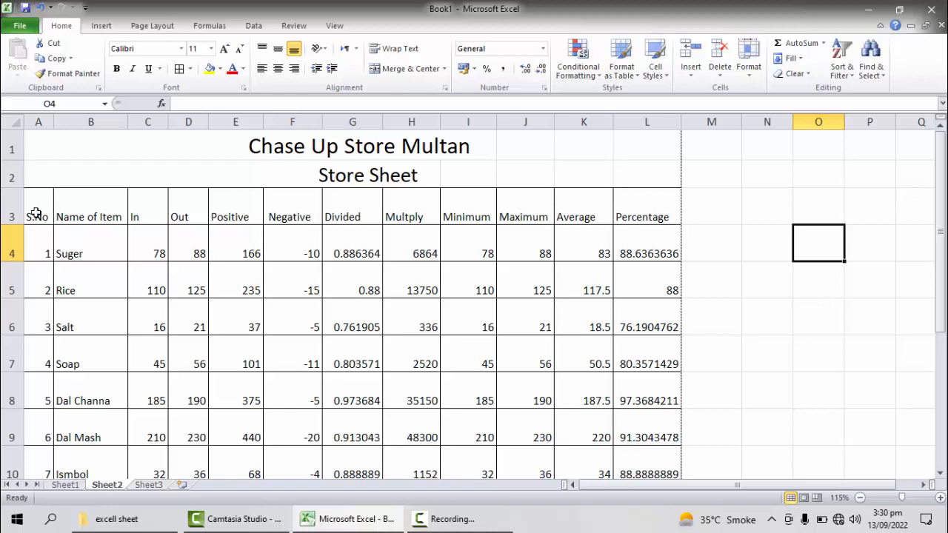
Step: Add filters to the column headings in A3:L3
{"action": "left_click_drag", "start_coordinate": [35, 217], "coordinate": [642, 214]}
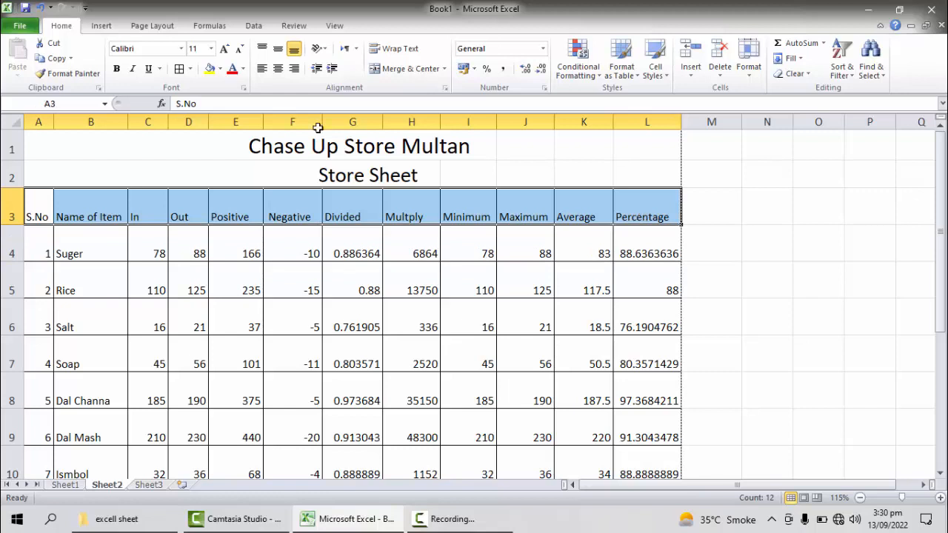
{"action": "left_click", "coordinate": [856, 77]}
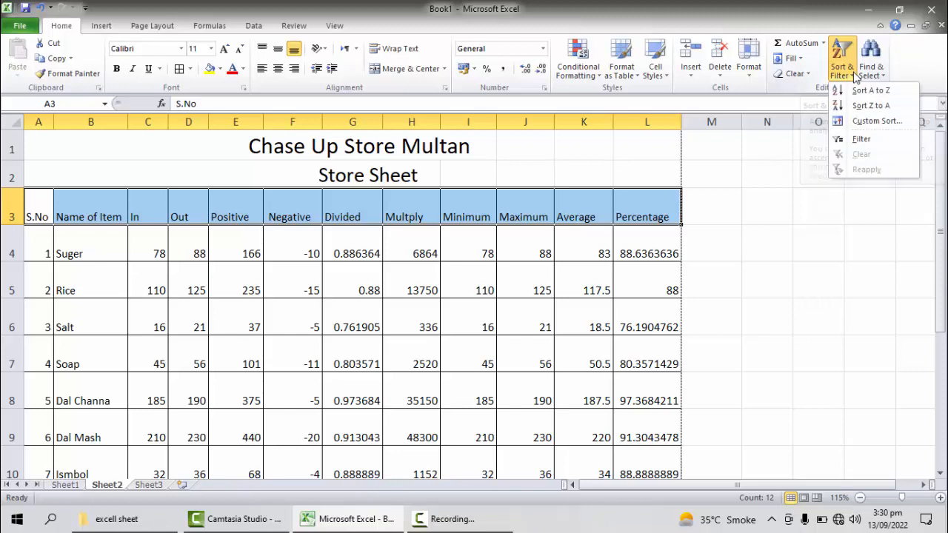
{"action": "left_click", "coordinate": [859, 141]}
{"action": "left_click", "coordinate": [281, 309]}
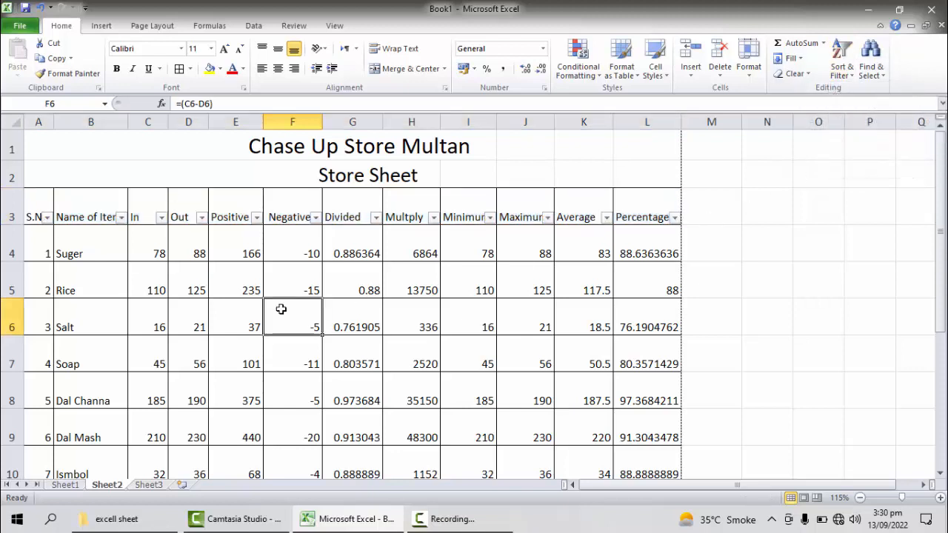
Step: Filter the Name of Item column to show only Dal Mash
{"action": "left_click", "coordinate": [121, 217]}
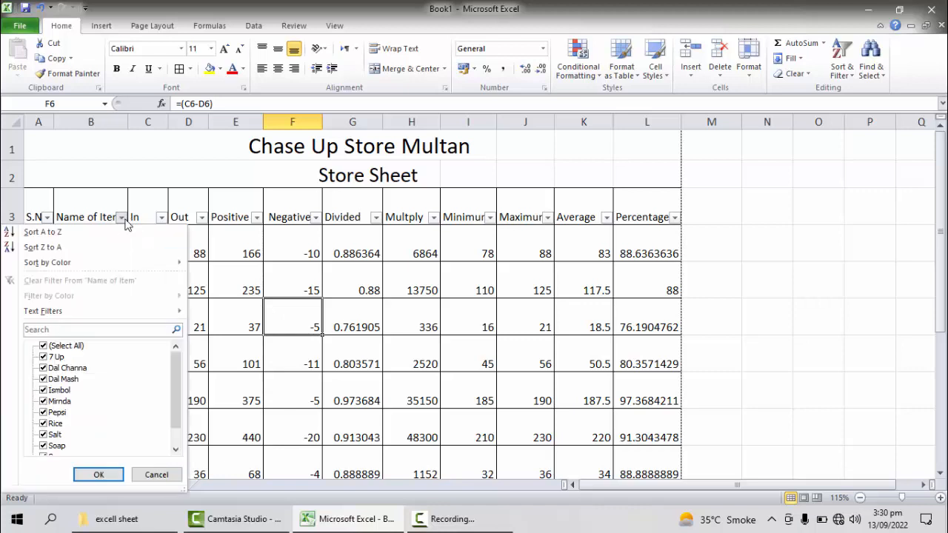
{"action": "left_click", "coordinate": [45, 346]}
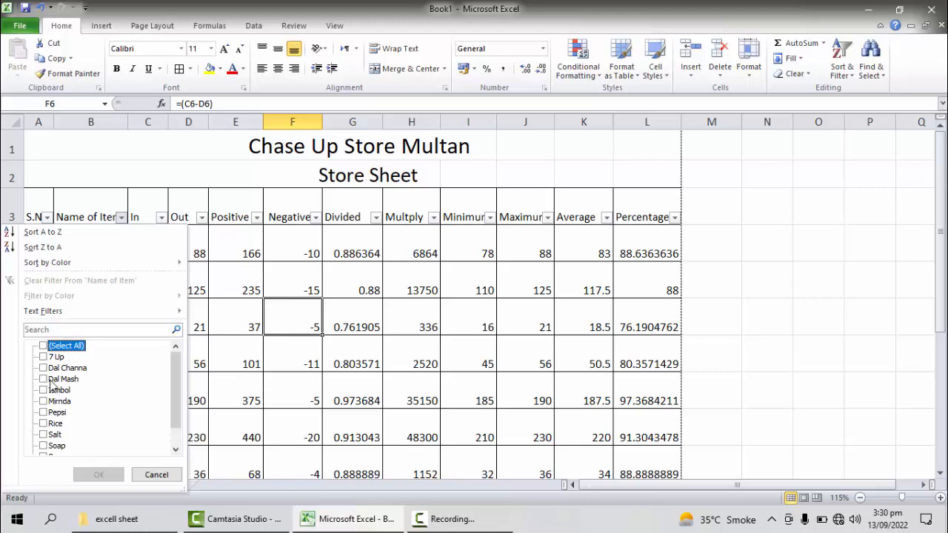
{"action": "left_click", "coordinate": [44, 379]}
{"action": "left_click", "coordinate": [98, 474]}
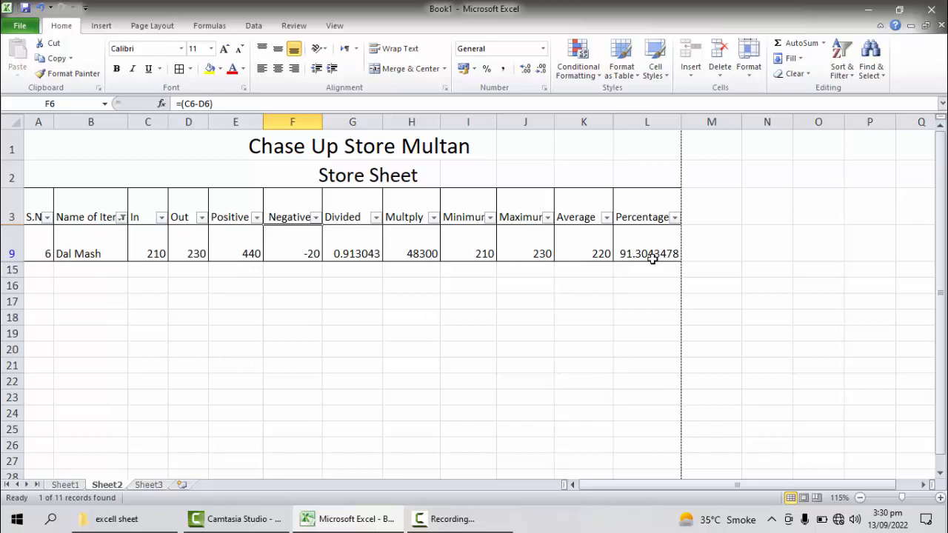
Step: Change the Name of Item filter to show only Rice and Salt
{"action": "left_click", "coordinate": [121, 217]}
{"action": "left_click", "coordinate": [48, 346]}
{"action": "left_click", "coordinate": [48, 347]}
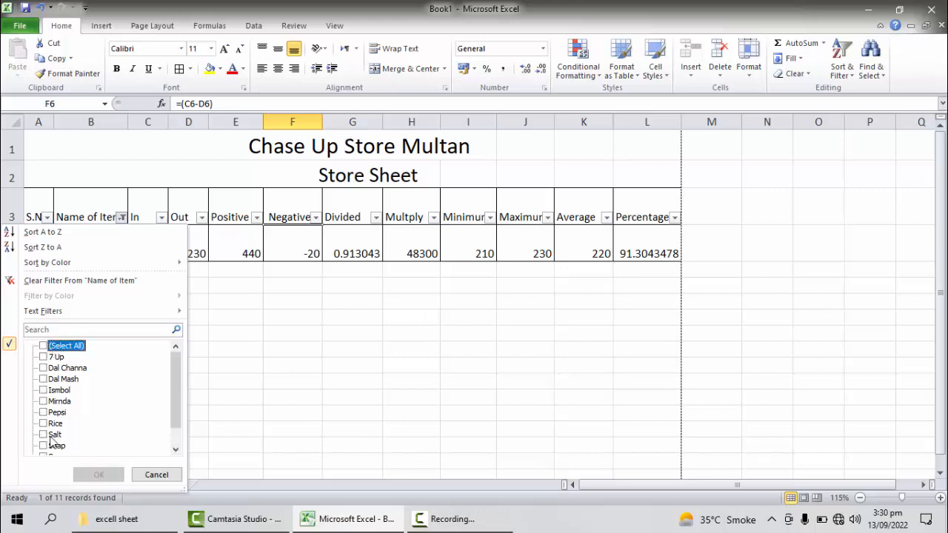
{"action": "left_click", "coordinate": [53, 435]}
{"action": "left_click", "coordinate": [52, 423]}
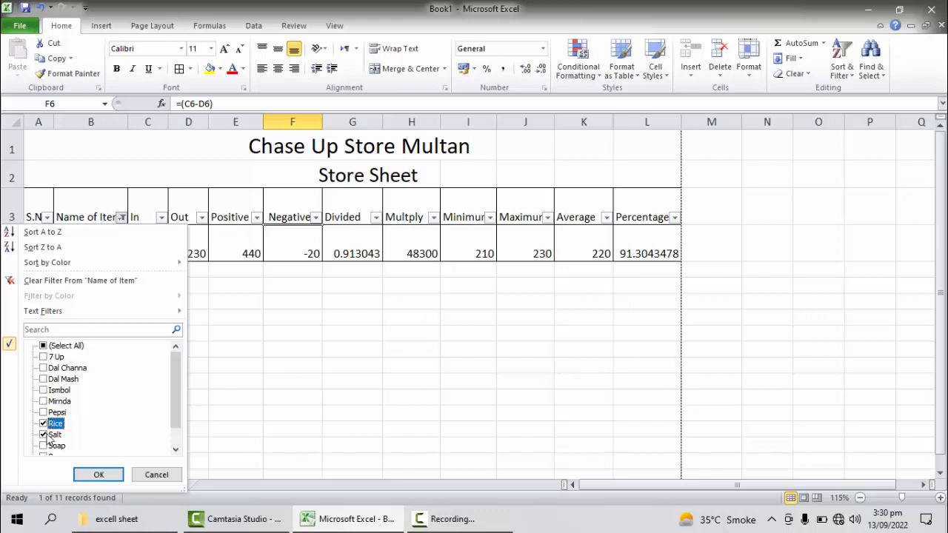
{"action": "left_click", "coordinate": [110, 478]}
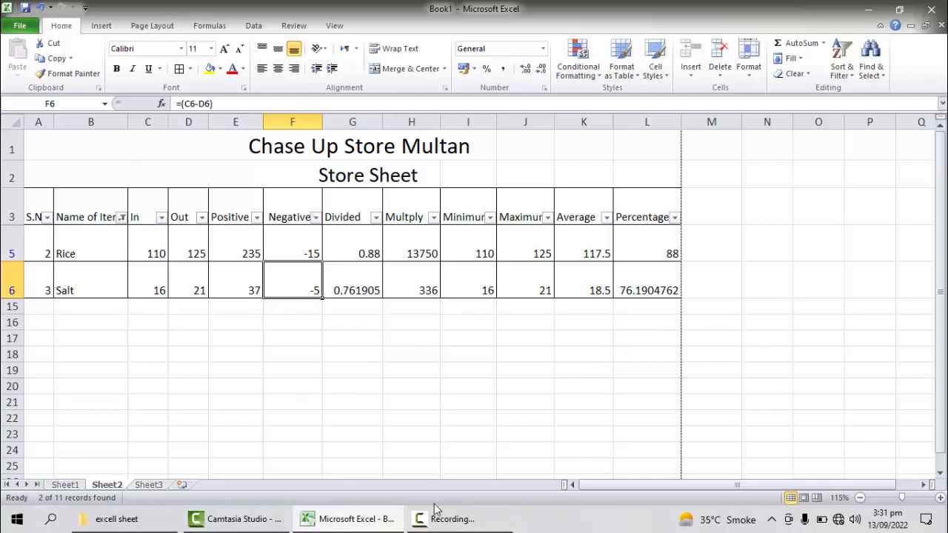
{"action": "mouse_move", "coordinate": [442, 524]}
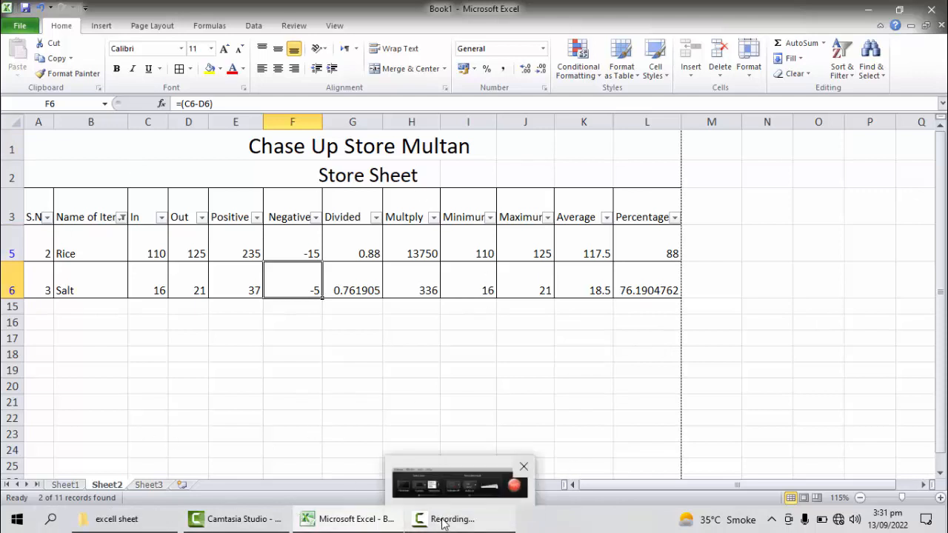
{"action": "left_click", "coordinate": [483, 510]}
{"action": "left_click", "coordinate": [405, 351]}
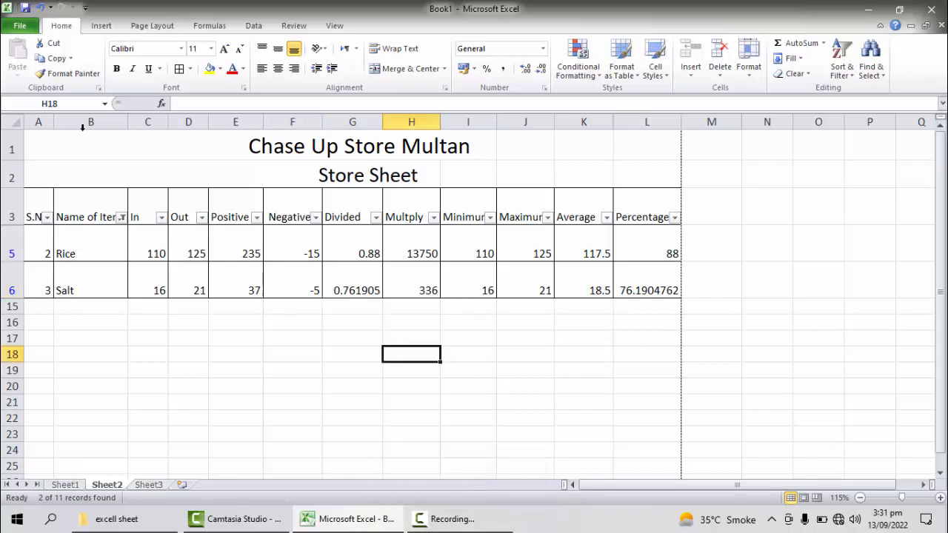
Step: Reset the Name of Item filter to show all items
{"action": "left_click", "coordinate": [121, 217]}
{"action": "left_click", "coordinate": [121, 217]}
{"action": "left_click", "coordinate": [122, 217]}
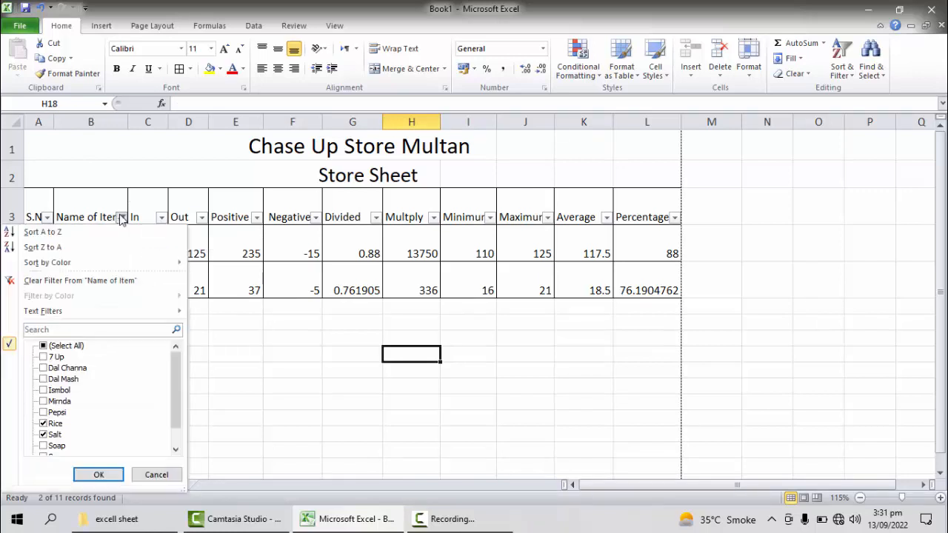
{"action": "left_click", "coordinate": [45, 346]}
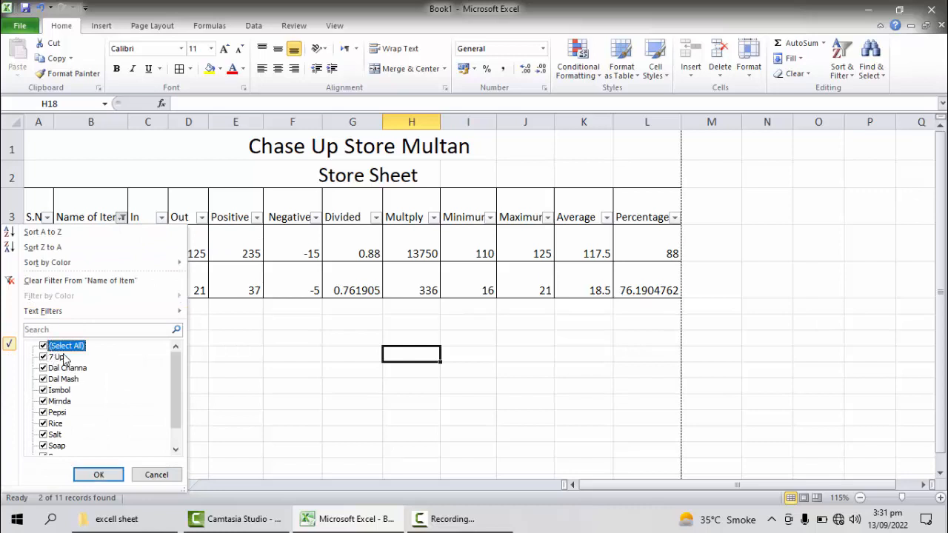
{"action": "left_click", "coordinate": [100, 475]}
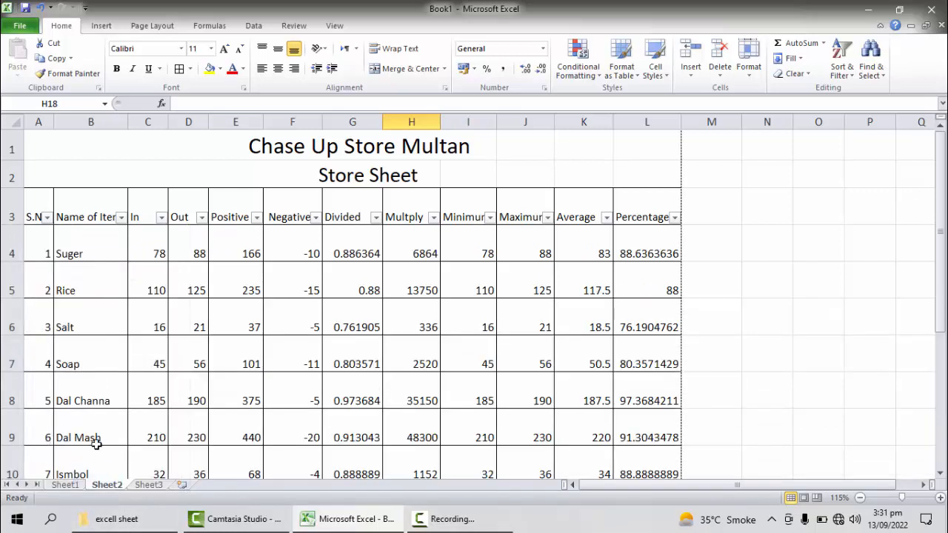
Step: Filter the Name of Item column to show only Dal Mash again
{"action": "left_click", "coordinate": [121, 217]}
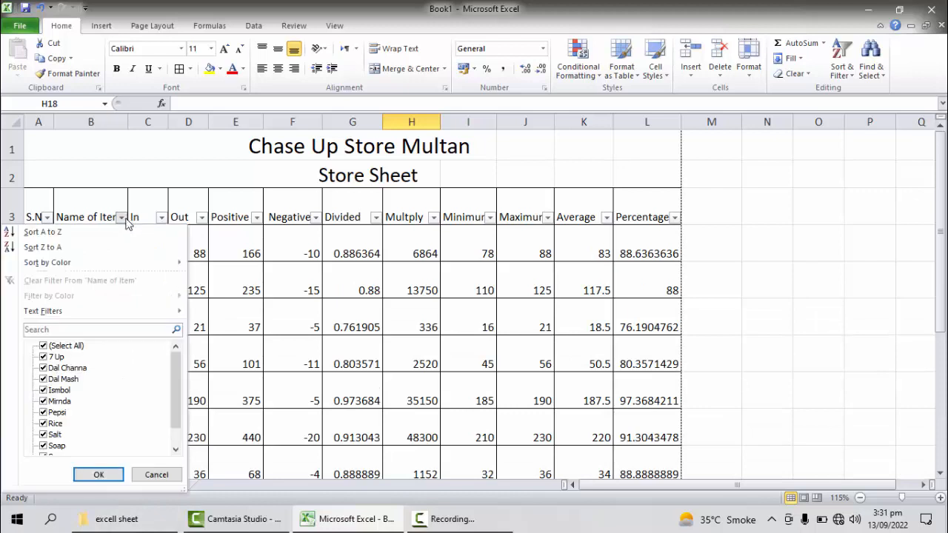
{"action": "left_click", "coordinate": [59, 346]}
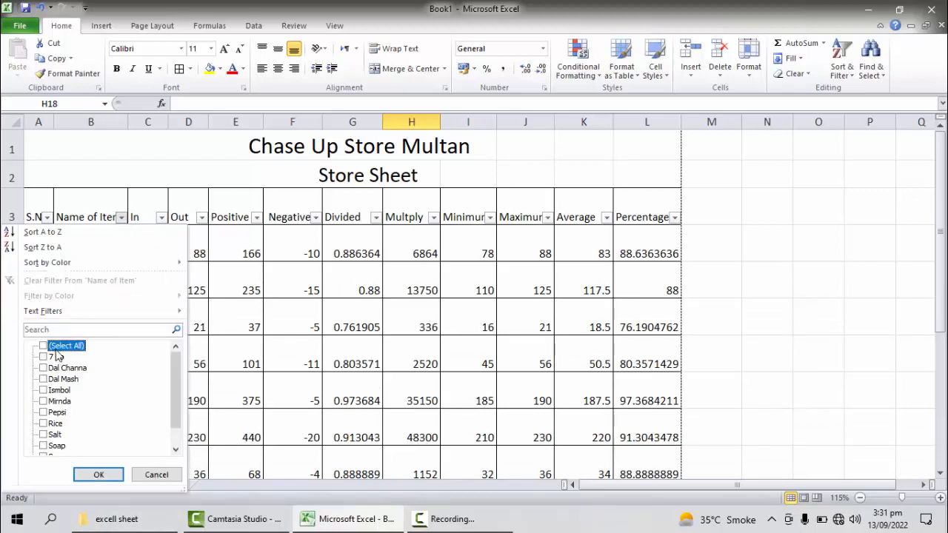
{"action": "left_click", "coordinate": [63, 379]}
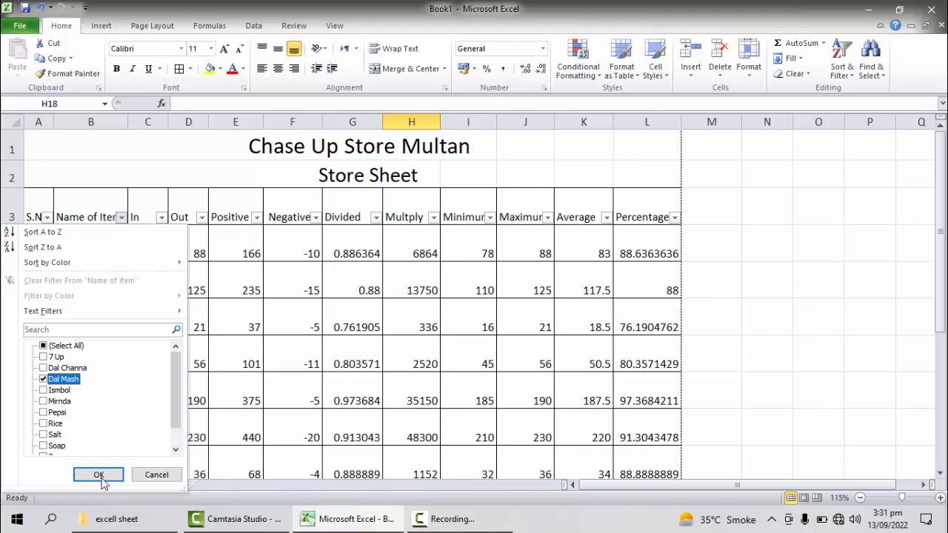
{"action": "left_click", "coordinate": [100, 477]}
{"action": "left_click", "coordinate": [170, 223]}
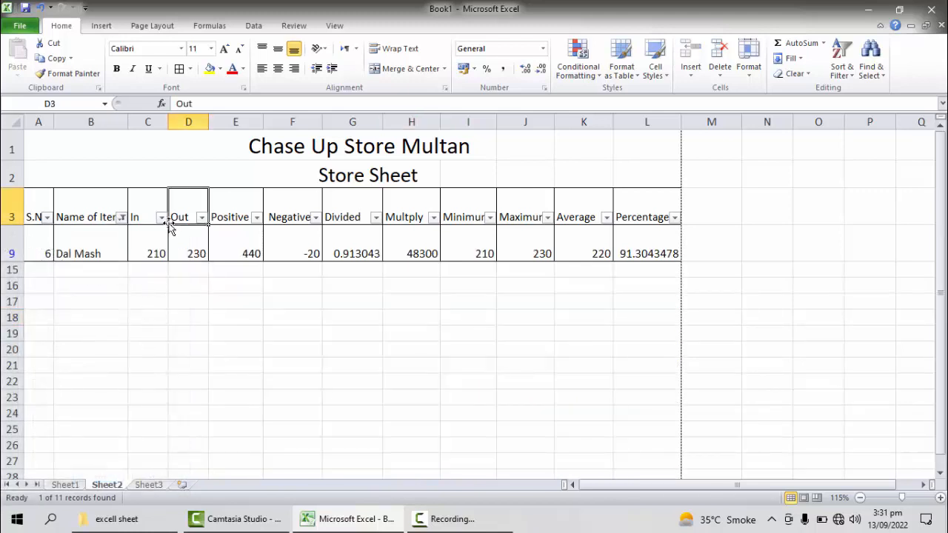
{"action": "left_click", "coordinate": [161, 217]}
{"action": "left_click", "coordinate": [77, 346]}
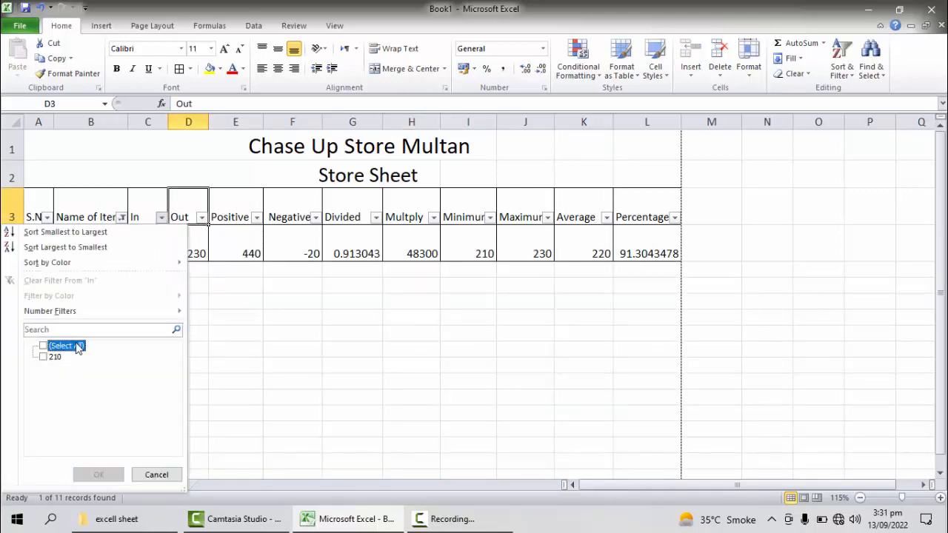
{"action": "left_click", "coordinate": [77, 346]}
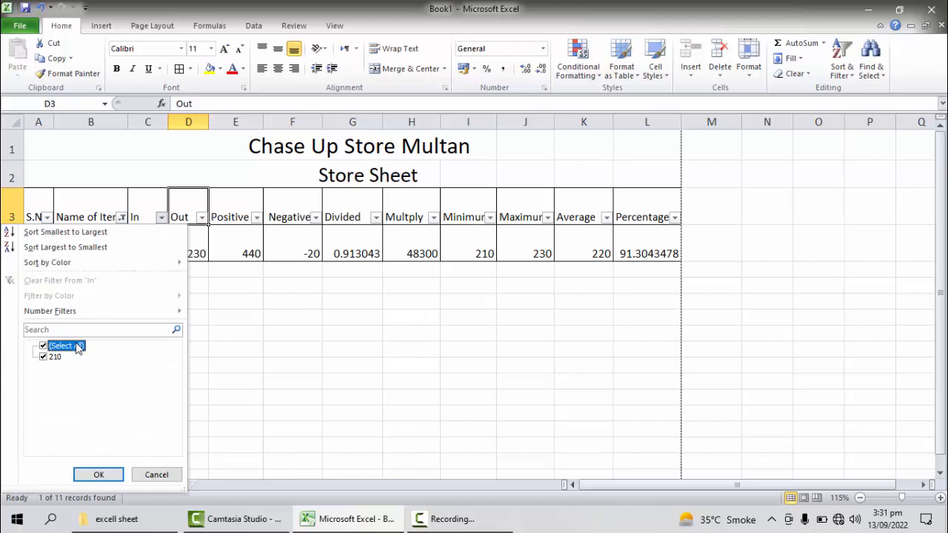
{"action": "left_click", "coordinate": [156, 474]}
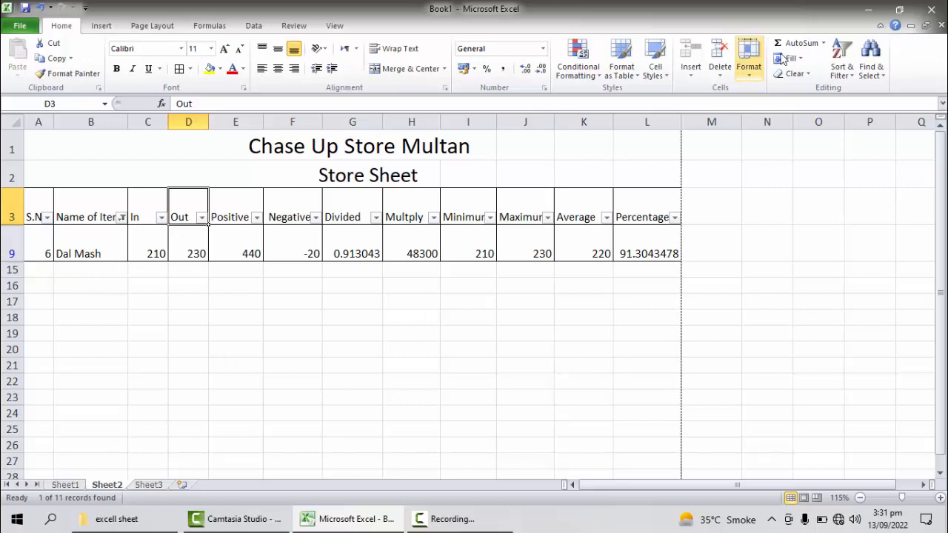
Step: Turn off filtering on the store sheet's column headings so the whole table is shown
{"action": "left_click", "coordinate": [852, 68]}
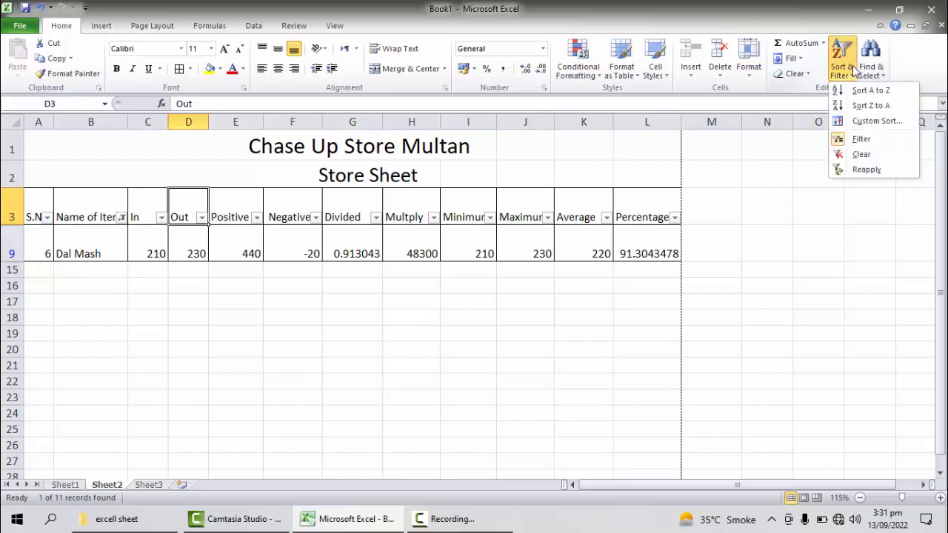
{"action": "left_click", "coordinate": [863, 140]}
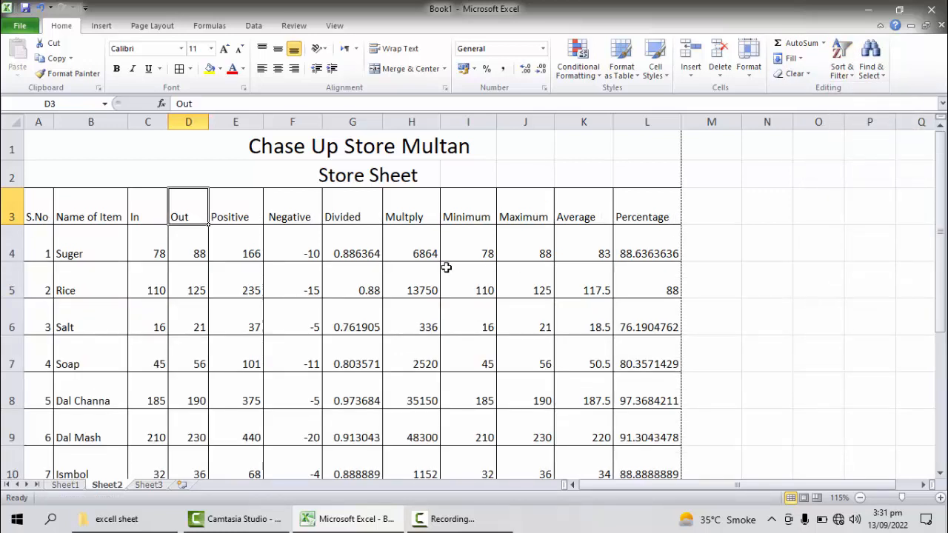
{"action": "scroll", "coordinate": [445, 266], "scroll_direction": "down", "scroll_amount": 3}
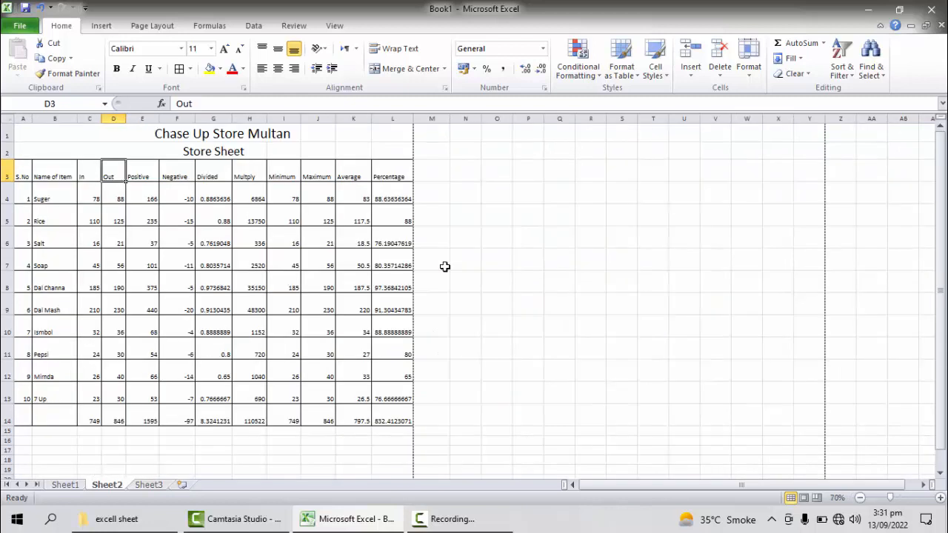
Step: Fill the S.No, Name of Item and In columns, A3:C14, with light olive green
{"action": "left_click", "coordinate": [20, 172]}
{"action": "left_click_drag", "start_coordinate": [20, 221], "coordinate": [19, 400]}
{"action": "left_click", "coordinate": [23, 167]}
{"action": "left_click_drag", "start_coordinate": [23, 167], "coordinate": [97, 417]}
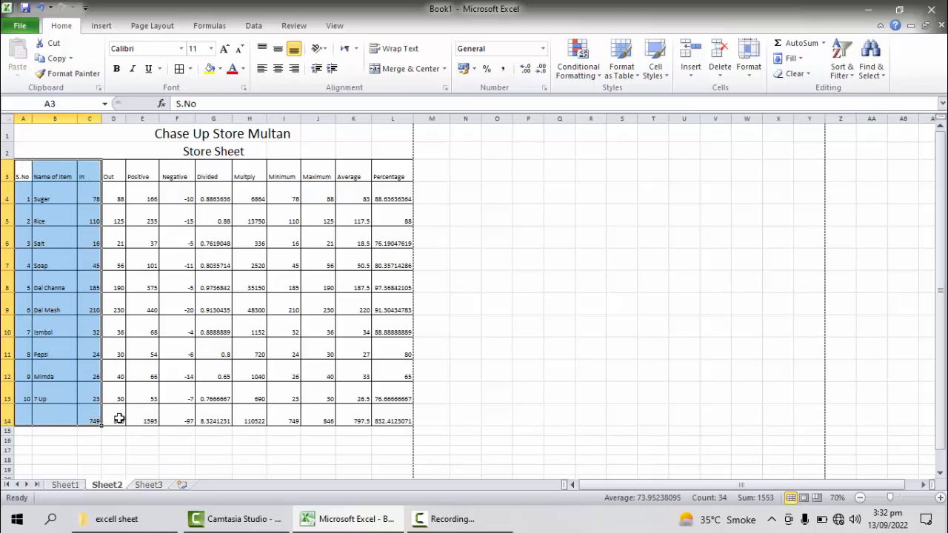
{"action": "left_click", "coordinate": [220, 69]}
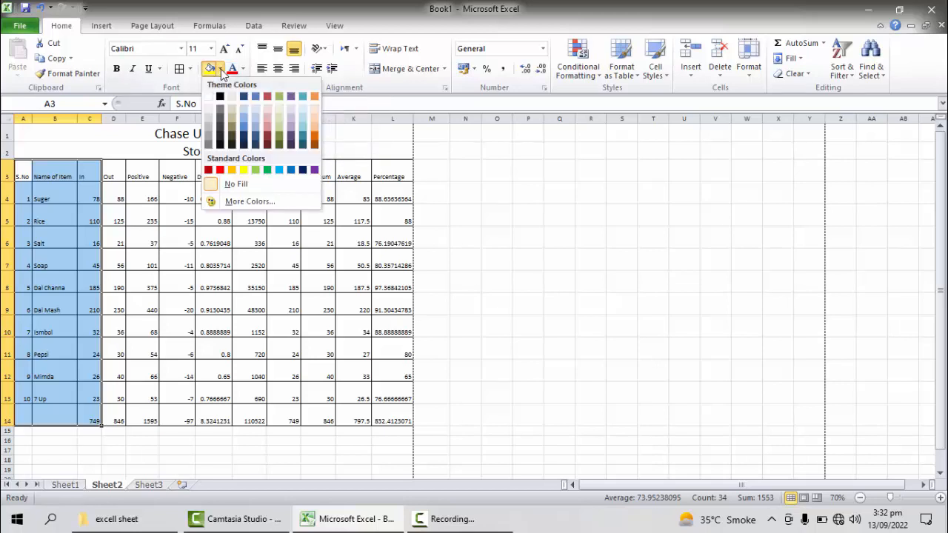
{"action": "left_click", "coordinate": [279, 121]}
Step: Fill the Out through Multply columns, D3:H14, with light aqua
{"action": "left_click_drag", "start_coordinate": [111, 174], "coordinate": [213, 311]}
{"action": "left_click", "coordinate": [501, 295]}
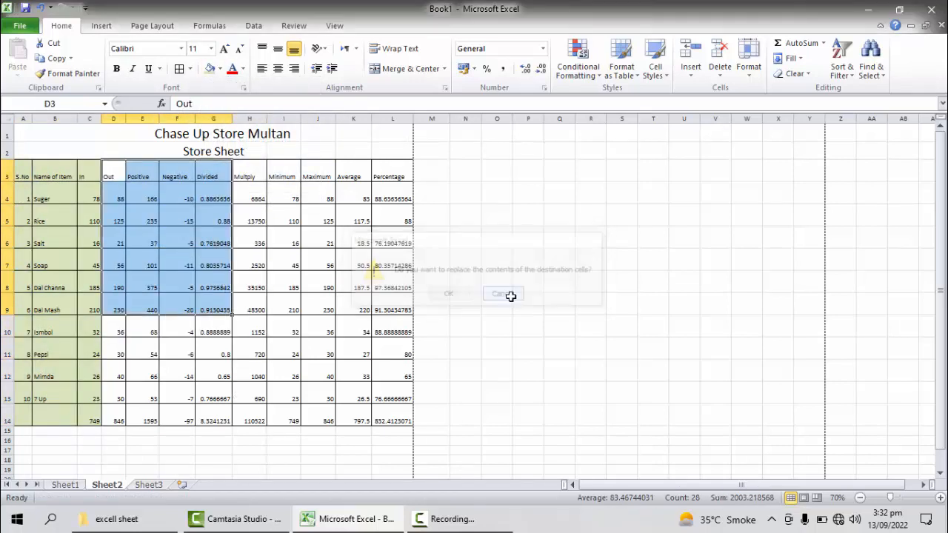
{"action": "left_click", "coordinate": [131, 170]}
{"action": "left_click_drag", "start_coordinate": [110, 173], "coordinate": [252, 419]}
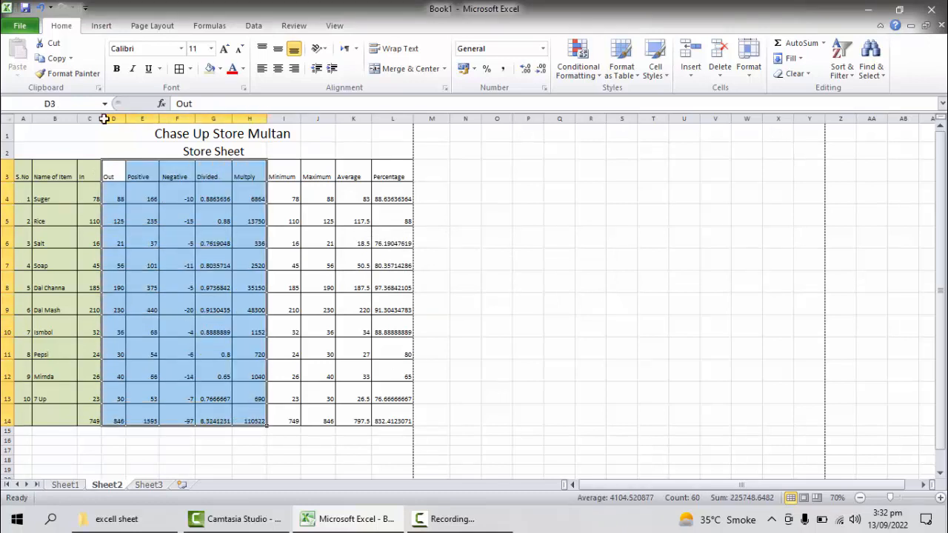
{"action": "left_click", "coordinate": [220, 68]}
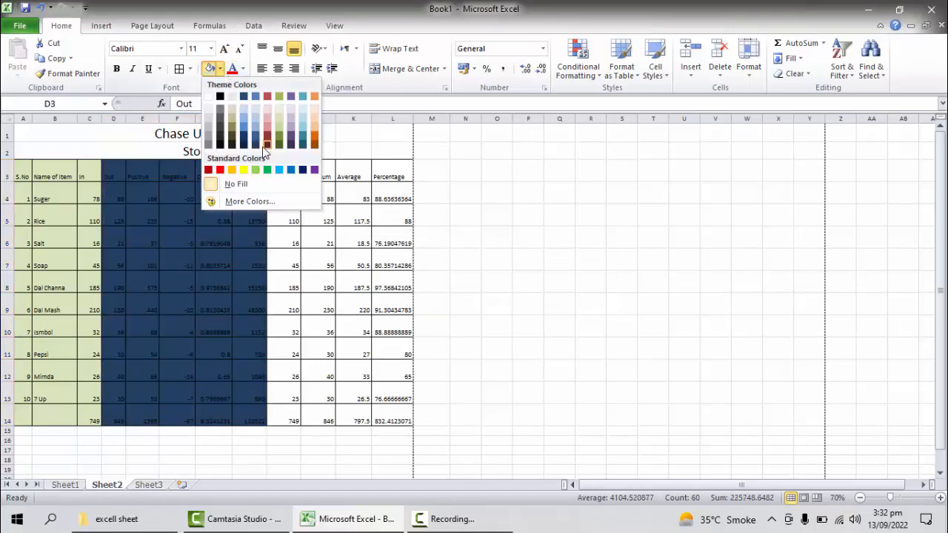
{"action": "left_click", "coordinate": [302, 126]}
Step: Fill the Minimum through Percentage columns, I3:L14, with light orange
{"action": "left_click", "coordinate": [317, 241]}
{"action": "left_click_drag", "start_coordinate": [286, 176], "coordinate": [380, 422]}
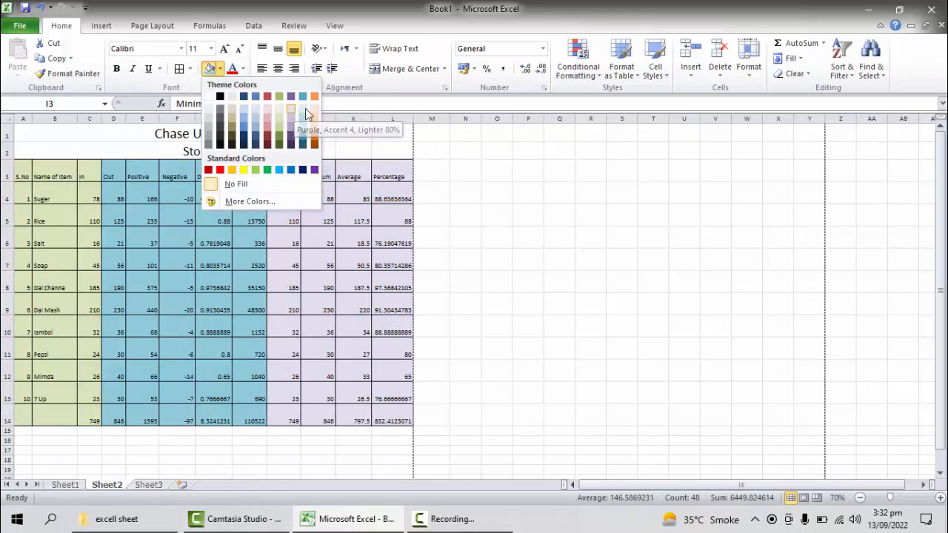
{"action": "left_click", "coordinate": [315, 120]}
{"action": "left_click", "coordinate": [392, 354]}
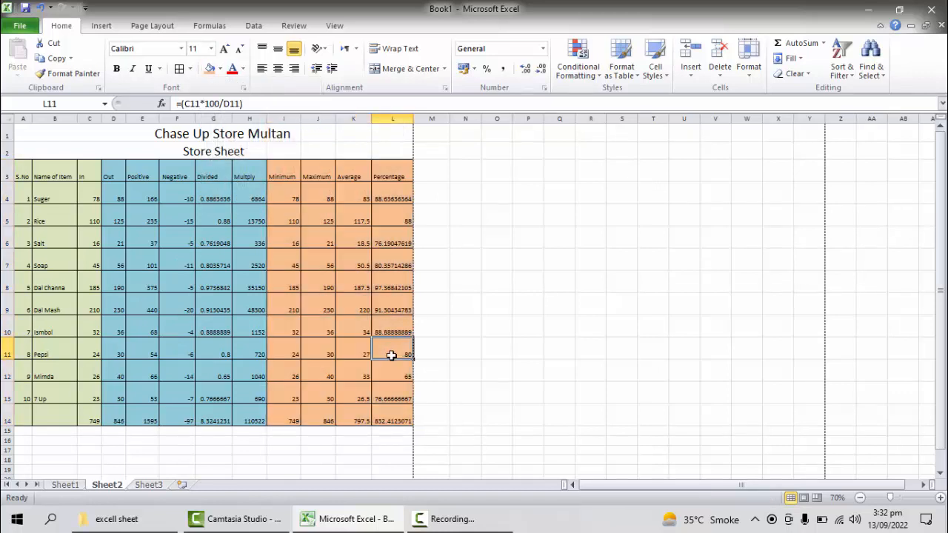
Step: Remove the fill color from all cells of the sheet using No Fill
{"action": "left_click", "coordinate": [469, 387]}
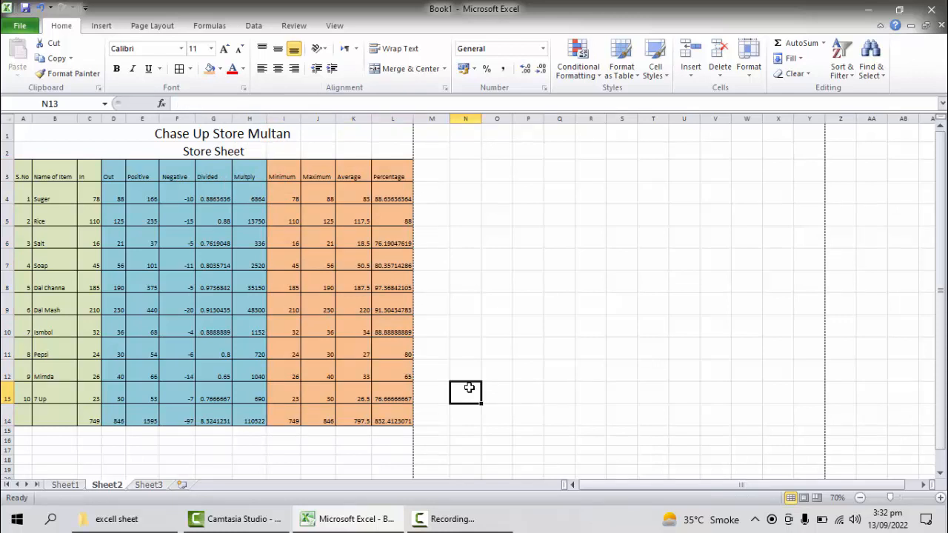
{"action": "key", "text": "ctrl+a"}
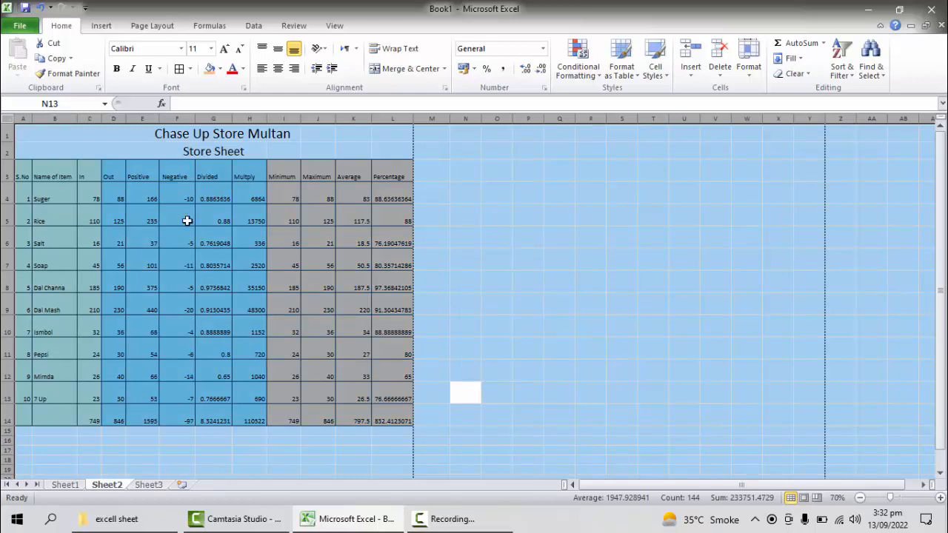
{"action": "left_click", "coordinate": [220, 71]}
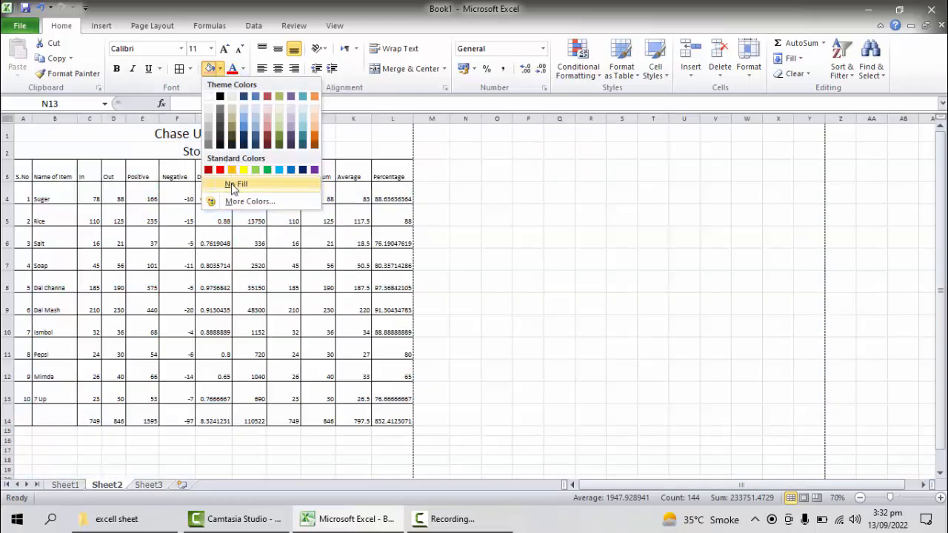
{"action": "left_click", "coordinate": [231, 182]}
{"action": "left_click", "coordinate": [501, 287]}
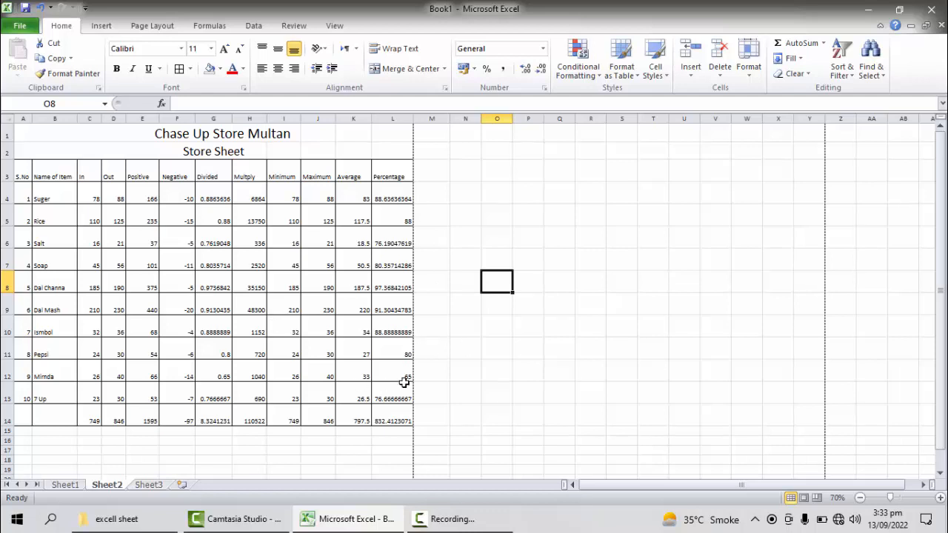
Step: Select the range A3:E10 of the store table as the chart data
{"action": "scroll", "coordinate": [404, 380], "scroll_direction": "up", "scroll_amount": 2}
{"action": "scroll", "coordinate": [371, 300], "scroll_direction": "down", "scroll_amount": 2}
{"action": "scroll", "coordinate": [371, 300], "scroll_direction": "up", "scroll_amount": 3}
{"action": "left_click_drag", "start_coordinate": [25, 195], "coordinate": [215, 425]}
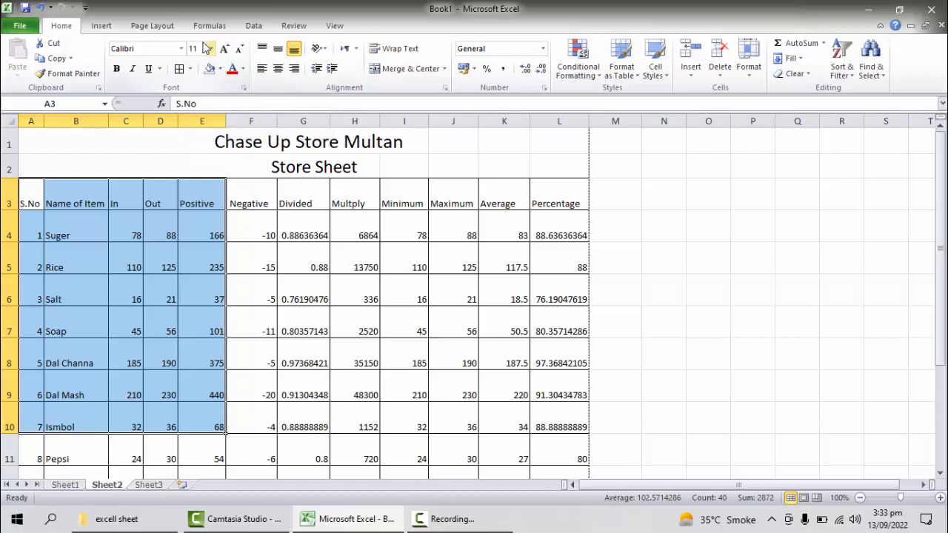
Step: Look through the Other, Column, Line, Pie and Bar chart types without inserting any of them
{"action": "left_click", "coordinate": [101, 26]}
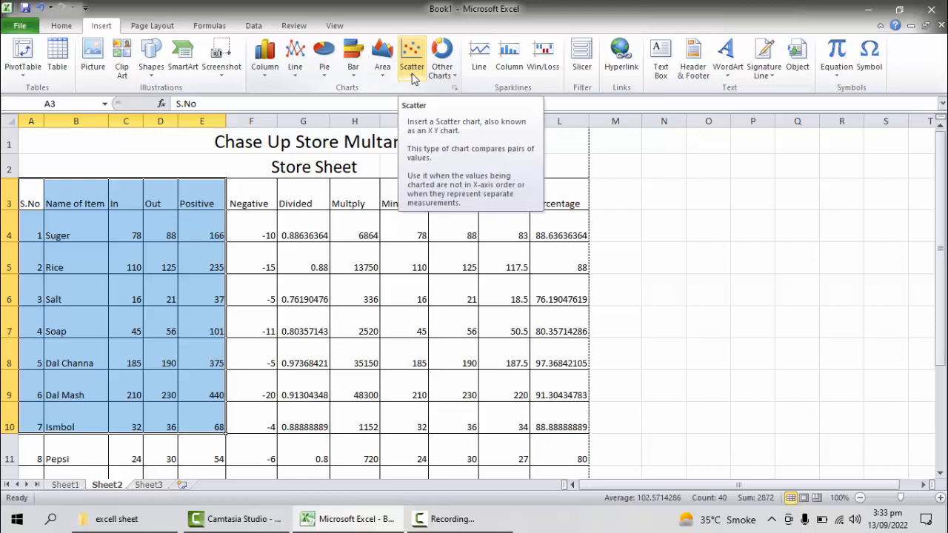
{"action": "left_click", "coordinate": [458, 78]}
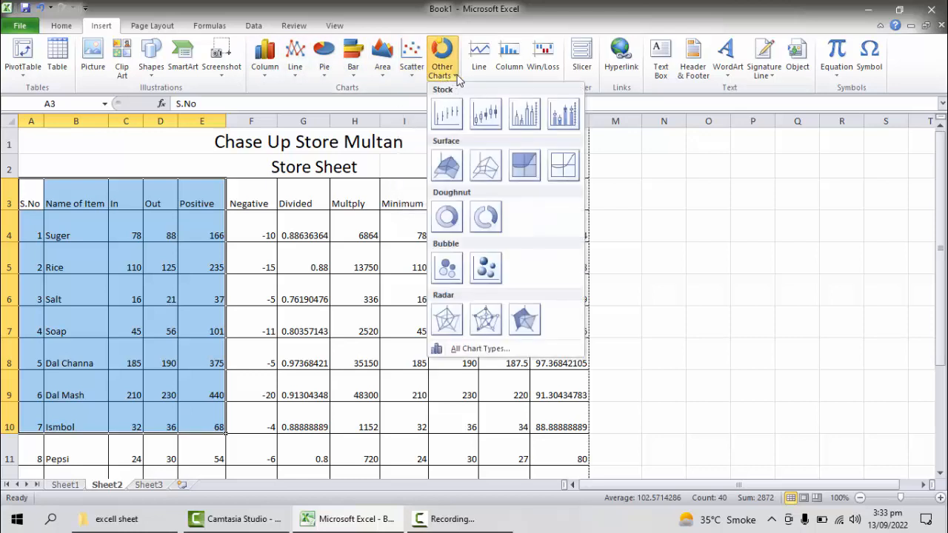
{"action": "left_click", "coordinate": [455, 77]}
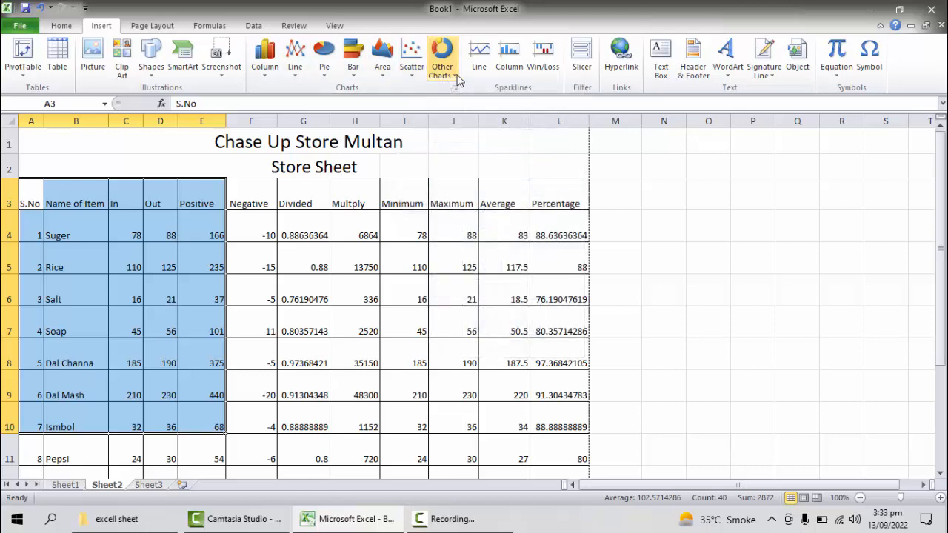
{"action": "left_click", "coordinate": [265, 73]}
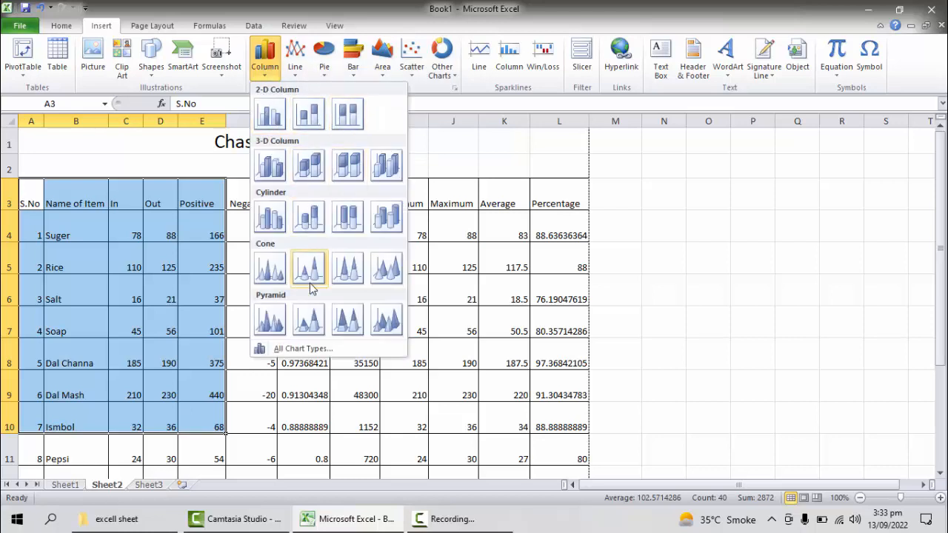
{"action": "left_click", "coordinate": [295, 65]}
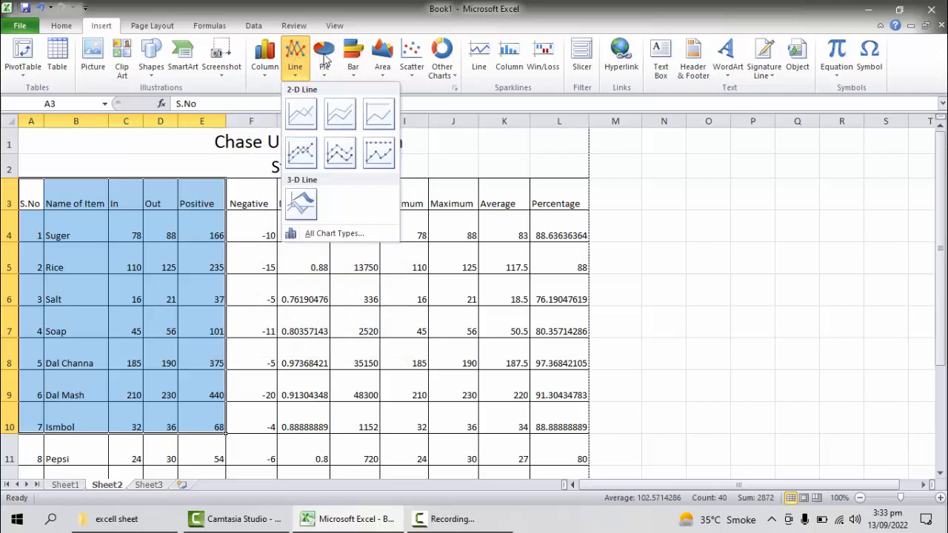
{"action": "left_click", "coordinate": [324, 61]}
{"action": "left_click", "coordinate": [353, 60]}
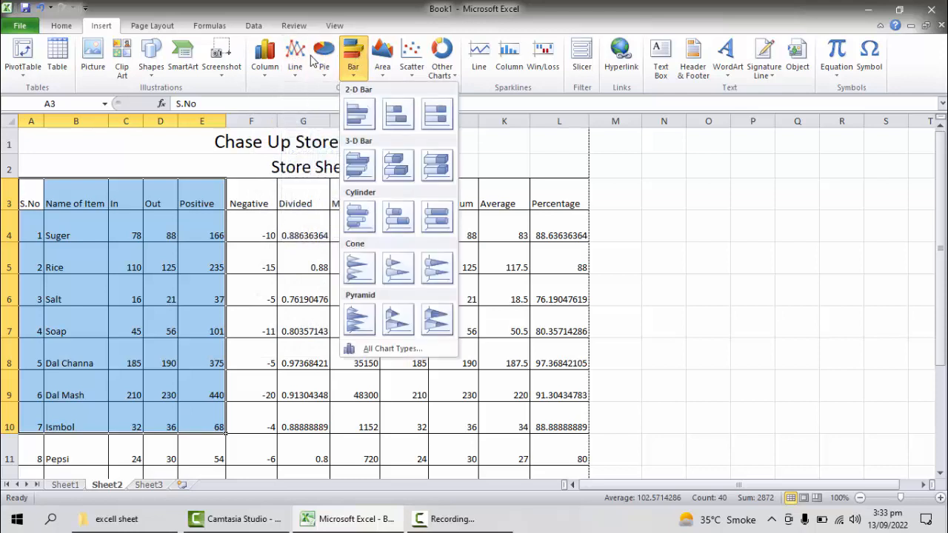
Step: Insert a 2-D clustered column chart of A3:E10 and move it below the table at the sheet's left edge
{"action": "left_click", "coordinate": [269, 61]}
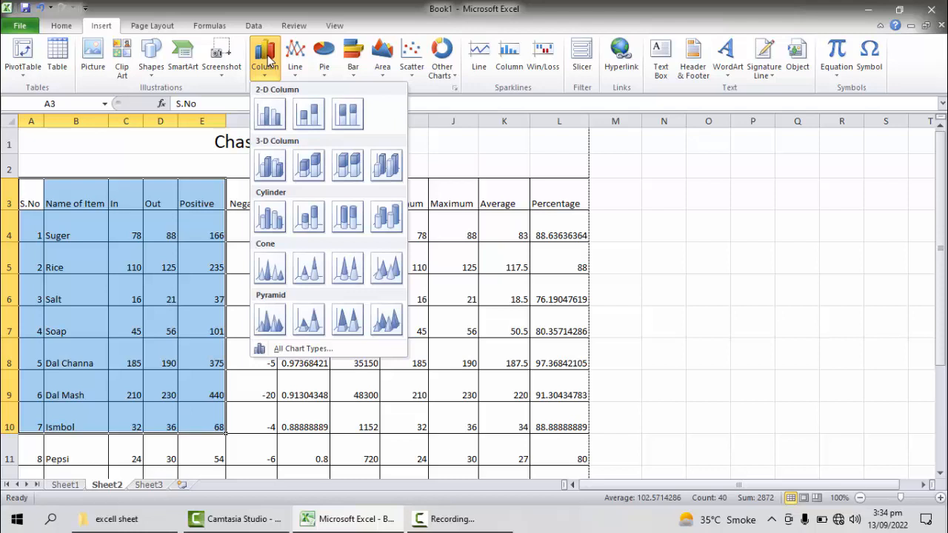
{"action": "left_click", "coordinate": [270, 113]}
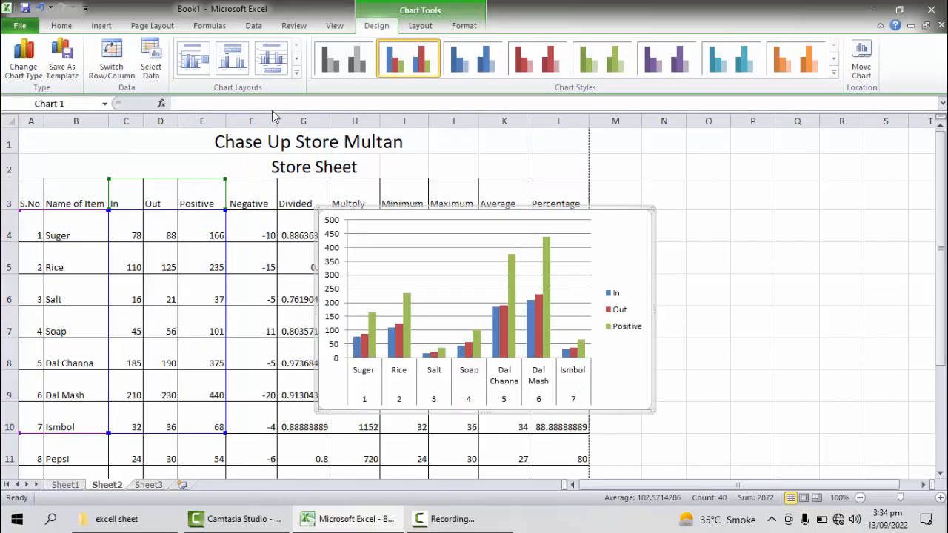
{"action": "left_click_drag", "start_coordinate": [614, 224], "coordinate": [368, 355]}
{"action": "scroll", "coordinate": [612, 372], "scroll_direction": "up", "scroll_amount": 1}
{"action": "scroll", "coordinate": [592, 371], "scroll_direction": "down", "scroll_amount": 2}
{"action": "left_click_drag", "start_coordinate": [368, 283], "coordinate": [364, 180]}
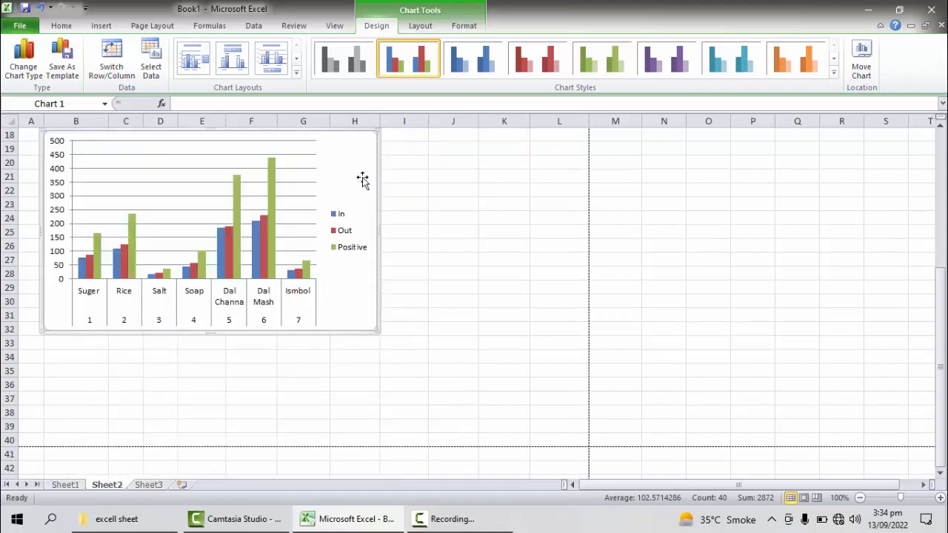
{"action": "left_click_drag", "start_coordinate": [943, 320], "coordinate": [942, 305]}
{"action": "left_click", "coordinate": [144, 336]}
{"action": "left_click_drag", "start_coordinate": [334, 349], "coordinate": [314, 311]}
{"action": "scroll", "coordinate": [517, 398], "scroll_direction": "down", "scroll_amount": 2}
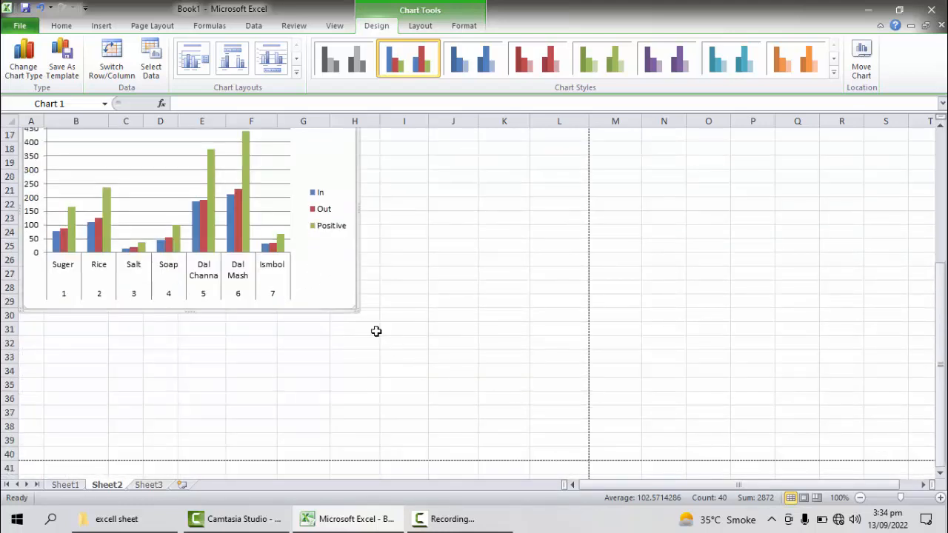
Step: Enlarge the column chart so its lower corner reaches row 38 in column L, and deselect the chart
{"action": "left_click_drag", "start_coordinate": [354, 311], "coordinate": [549, 437]}
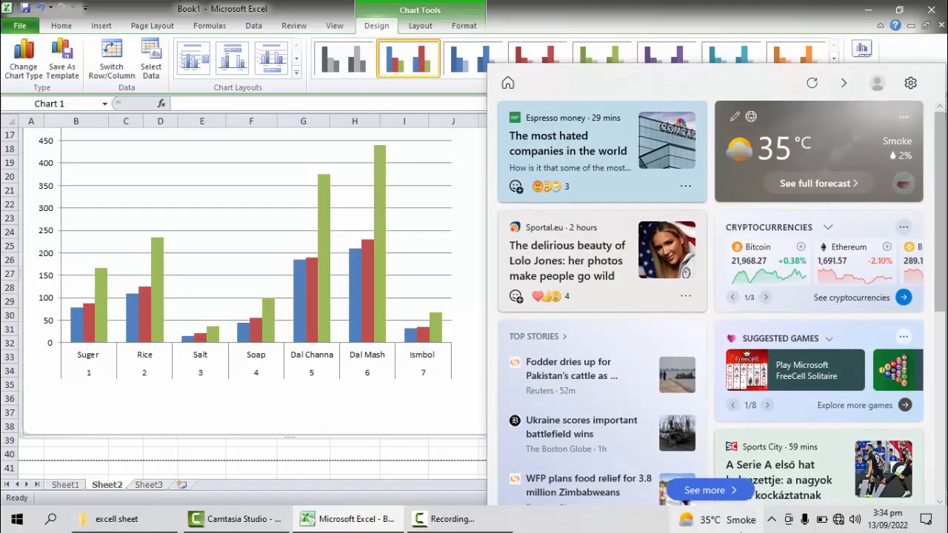
{"action": "key", "text": "F2"}
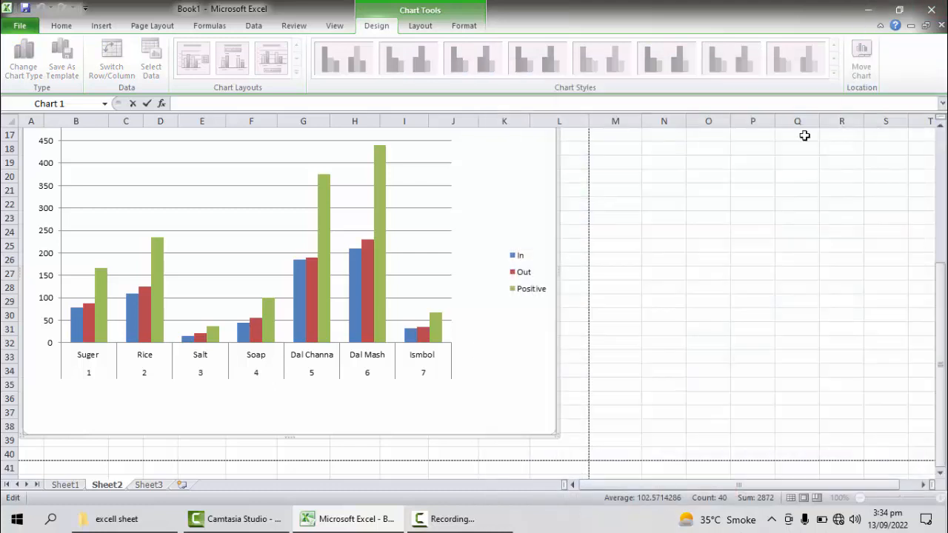
{"action": "left_click_drag", "start_coordinate": [679, 247], "coordinate": [680, 253]}
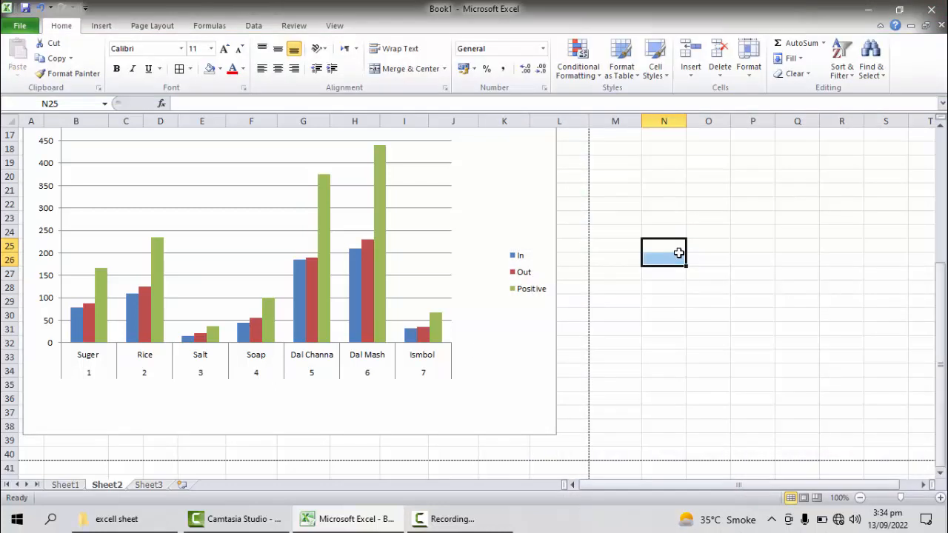
Step: Check both pages of the active sheet in the print preview and return to the worksheet
{"action": "key", "text": "ctrl+p"}
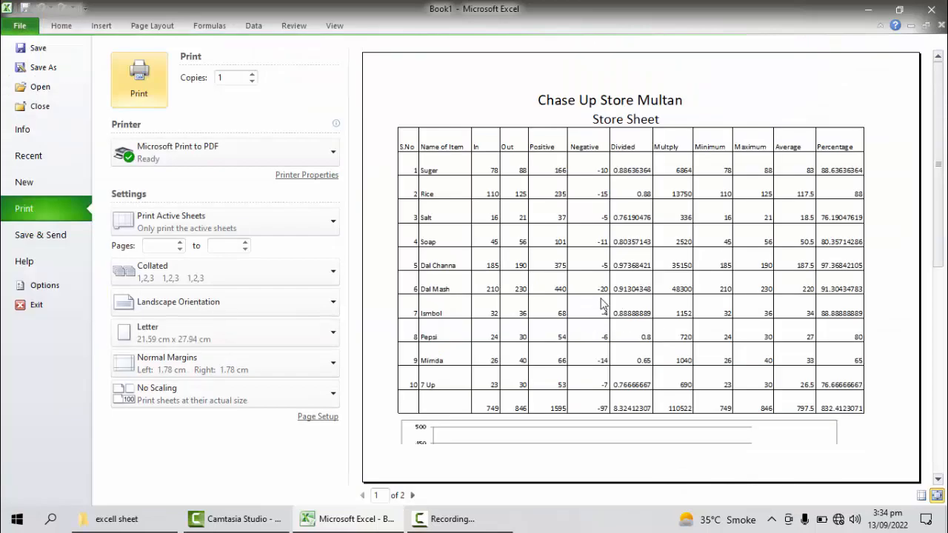
{"action": "left_click", "coordinate": [937, 479]}
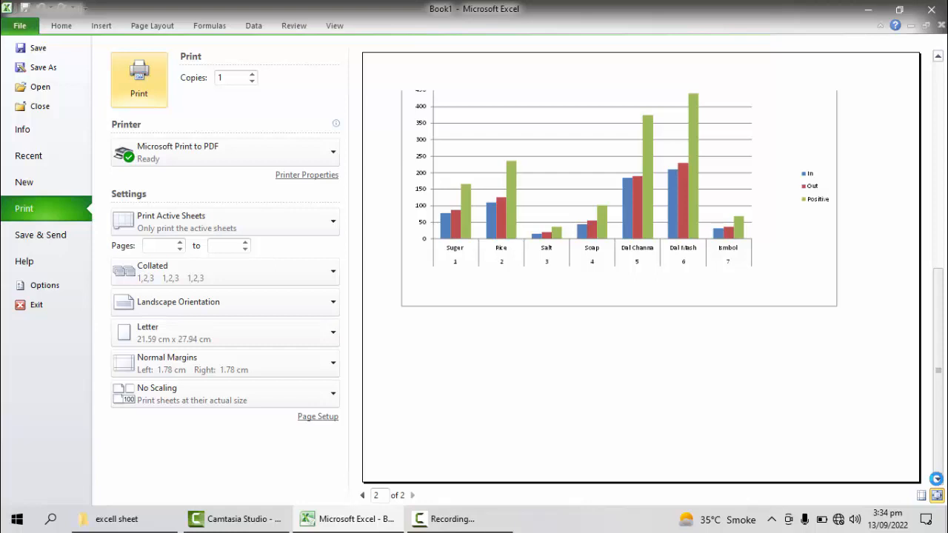
{"action": "key", "text": "Escape"}
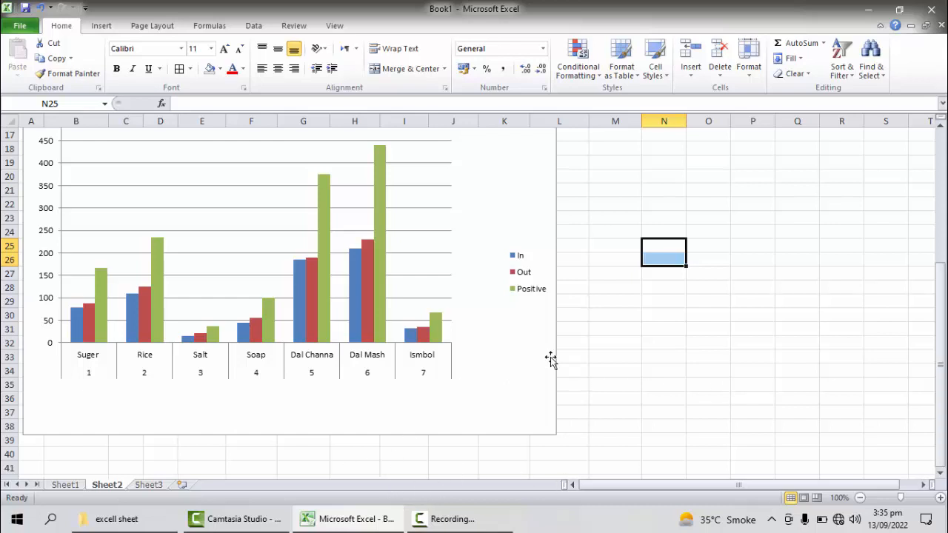
Step: Review the store table's column headings from Positive to Percentage and the item rows beneath them
{"action": "scroll", "coordinate": [686, 345], "scroll_direction": "up", "scroll_amount": 5}
{"action": "scroll", "coordinate": [686, 346], "scroll_direction": "down", "scroll_amount": 1}
{"action": "scroll", "coordinate": [688, 347], "scroll_direction": "up", "scroll_amount": 1}
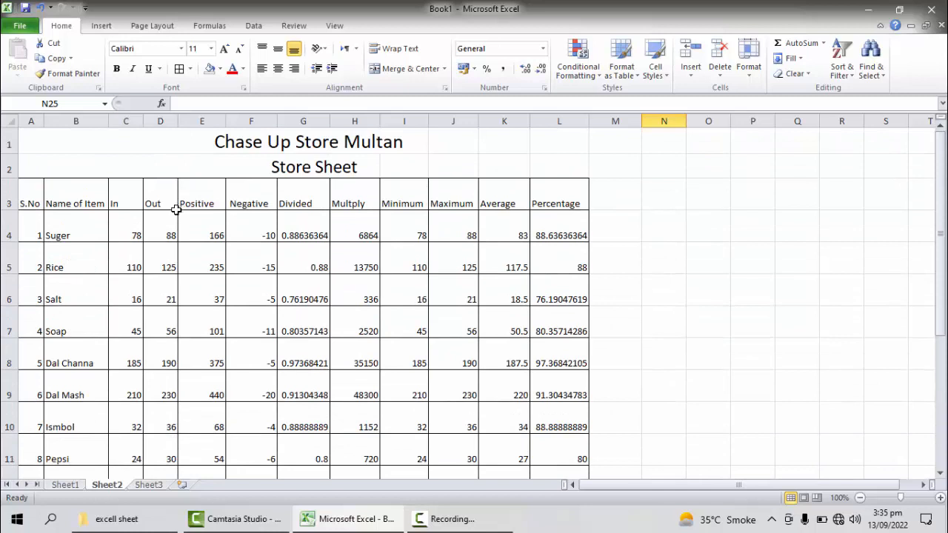
{"action": "left_click", "coordinate": [194, 195]}
{"action": "left_click", "coordinate": [250, 191]}
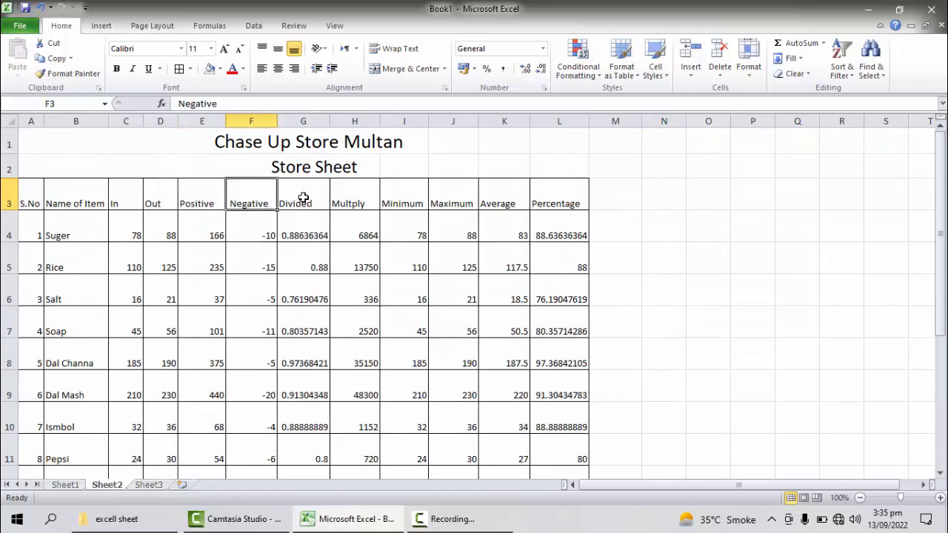
{"action": "left_click", "coordinate": [303, 200]}
{"action": "left_click", "coordinate": [349, 199]}
{"action": "left_click", "coordinate": [399, 200]}
{"action": "left_click", "coordinate": [460, 196]}
{"action": "left_click", "coordinate": [497, 199]}
{"action": "left_click", "coordinate": [547, 197]}
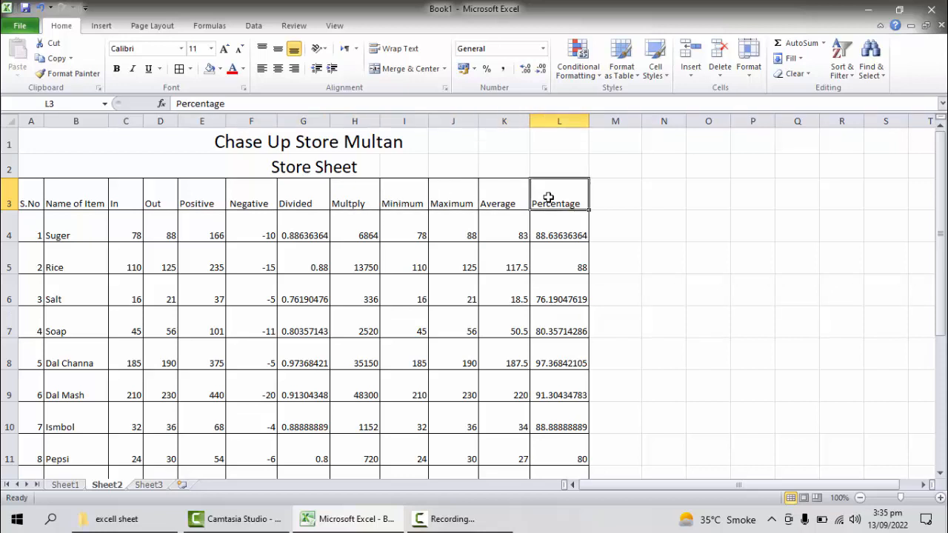
{"action": "left_click_drag", "start_coordinate": [19, 205], "coordinate": [556, 385]}
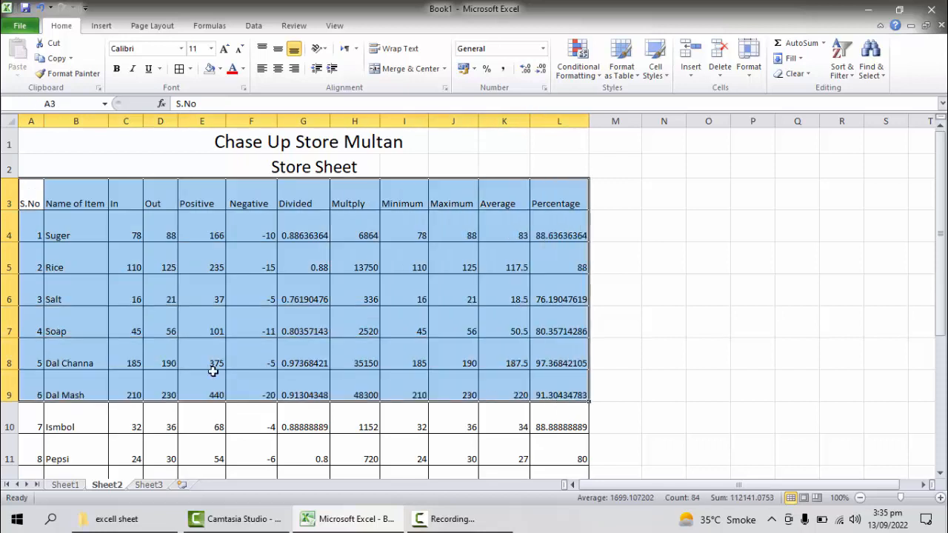
{"action": "left_click", "coordinate": [164, 383]}
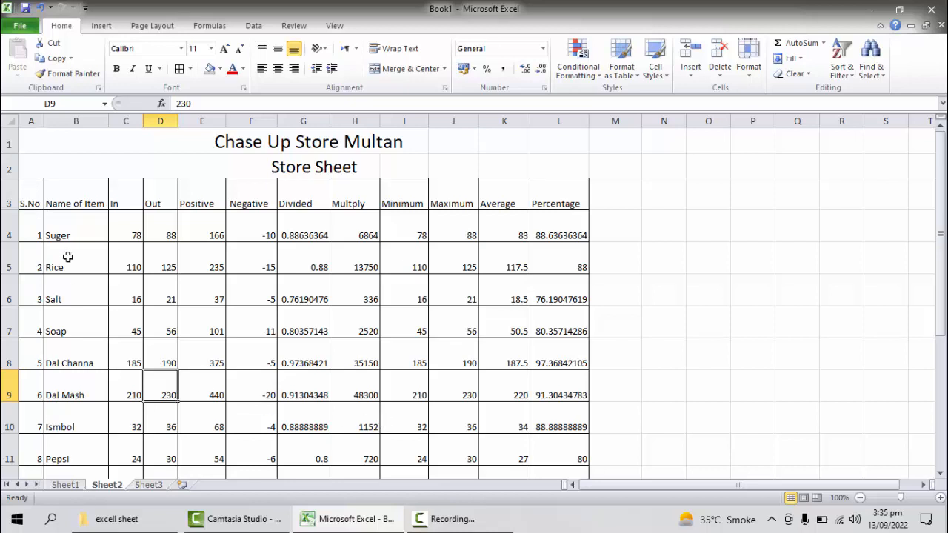
Step: Freeze the title and header rows above cell A4, scroll the sheet to test it, and unfreeze the panes
{"action": "left_click", "coordinate": [34, 225]}
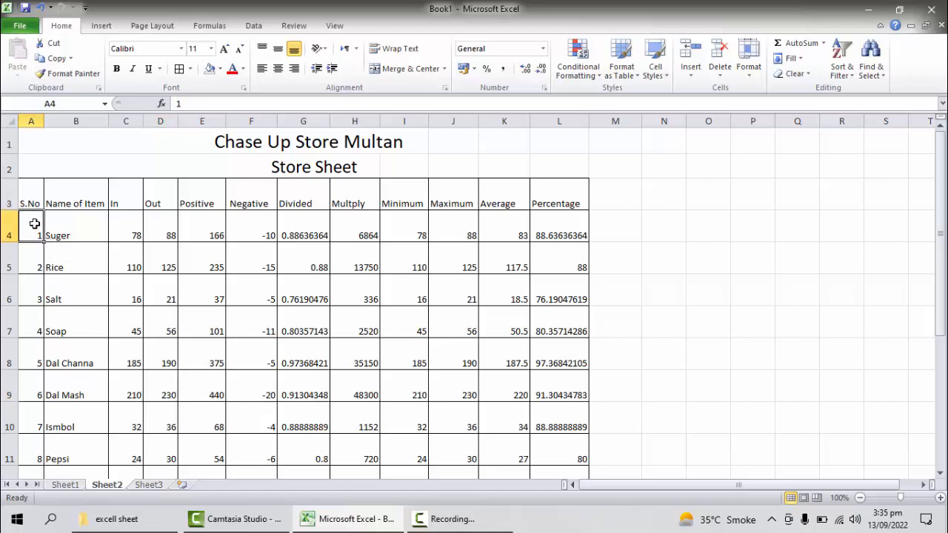
{"action": "left_click", "coordinate": [334, 25]}
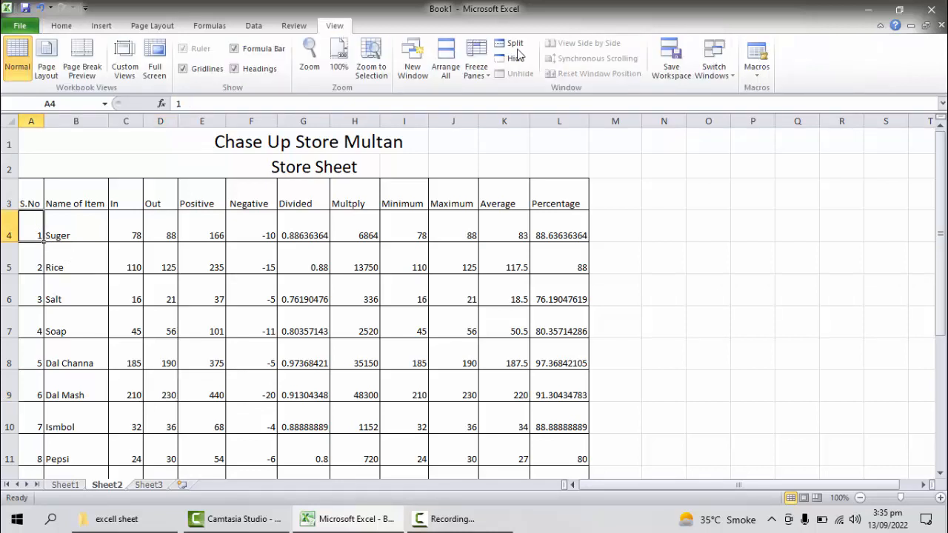
{"action": "left_click", "coordinate": [476, 67]}
{"action": "left_click", "coordinate": [522, 94]}
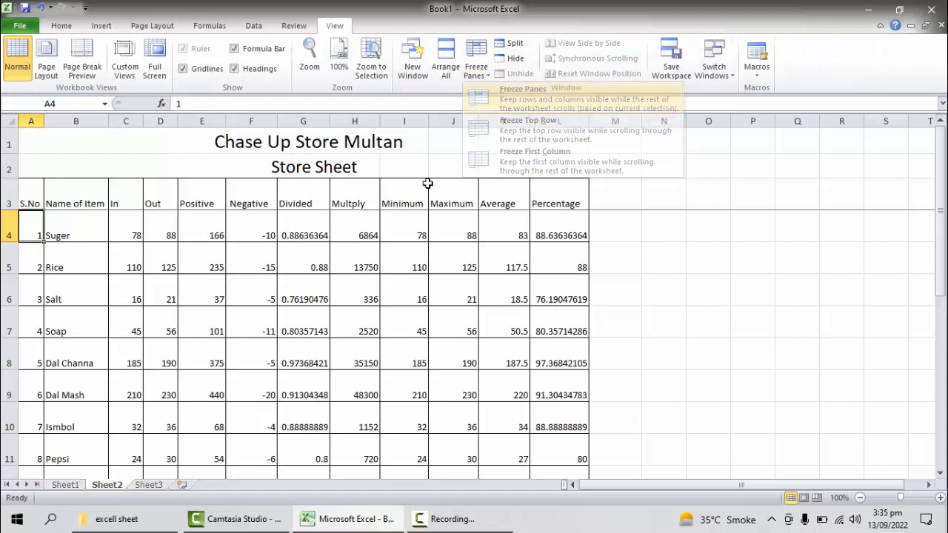
{"action": "scroll", "coordinate": [392, 249], "scroll_direction": "down", "scroll_amount": 13}
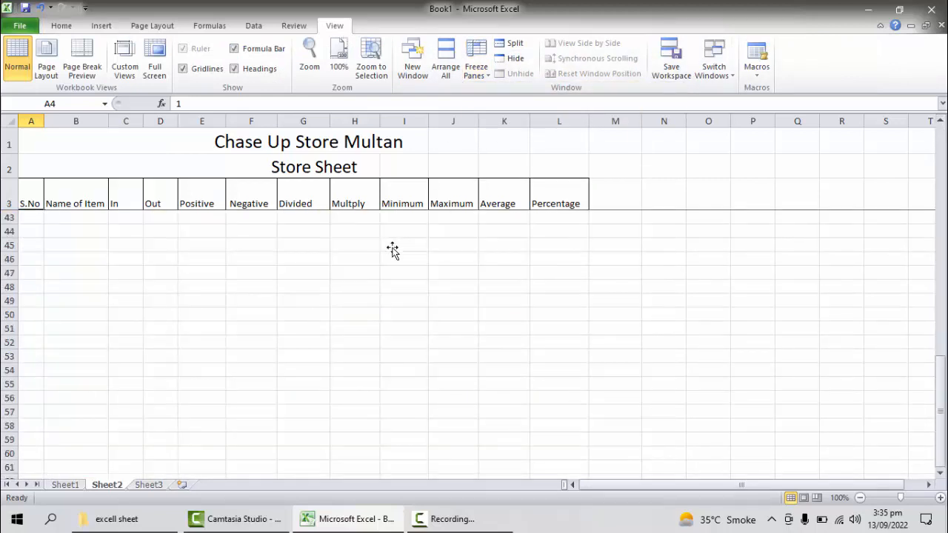
{"action": "scroll", "coordinate": [393, 251], "scroll_direction": "up", "scroll_amount": 3}
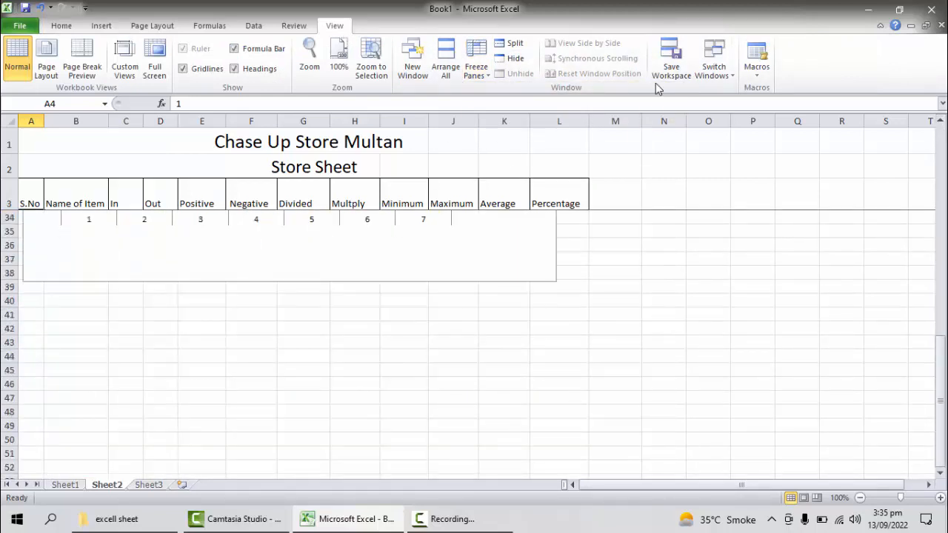
{"action": "left_click", "coordinate": [476, 67]}
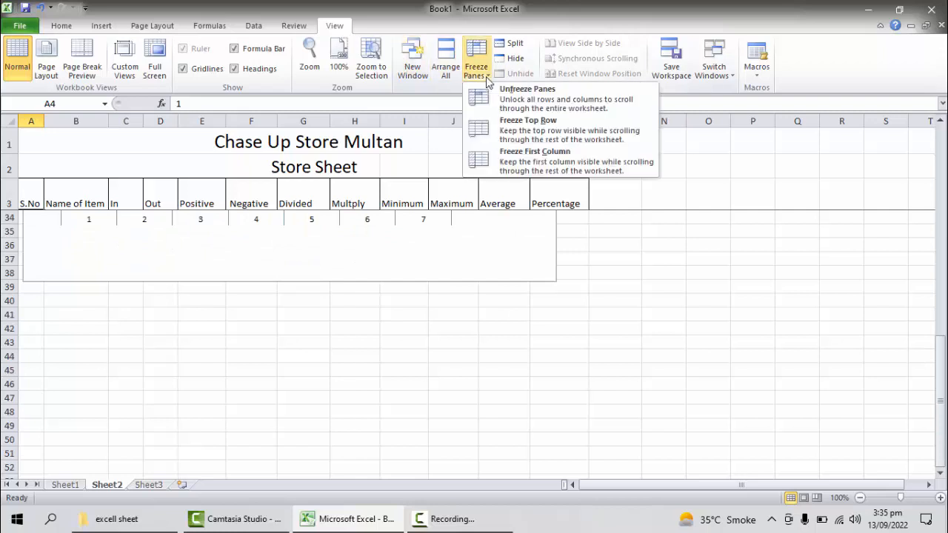
{"action": "left_click", "coordinate": [528, 90]}
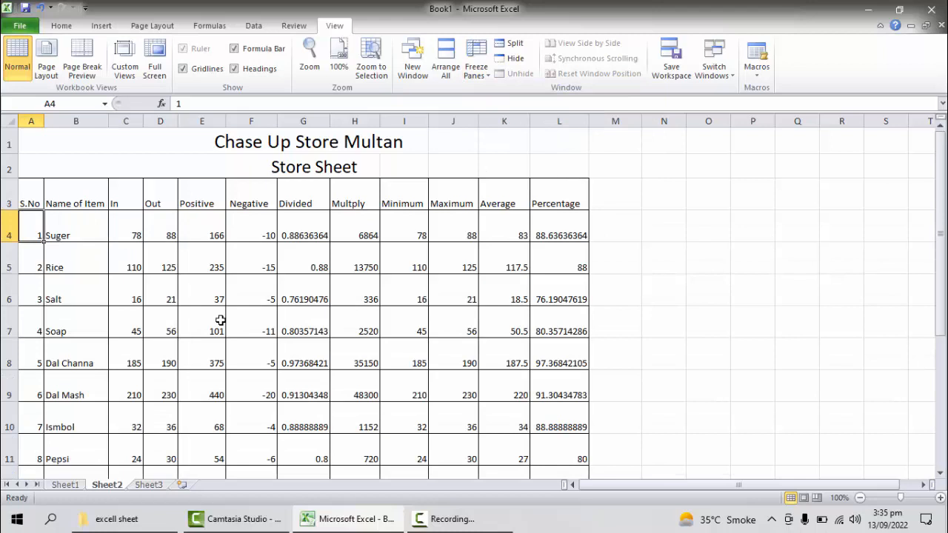
Step: Select the S.No header cell and view the sort and filter options without applying any
{"action": "left_click", "coordinate": [33, 200]}
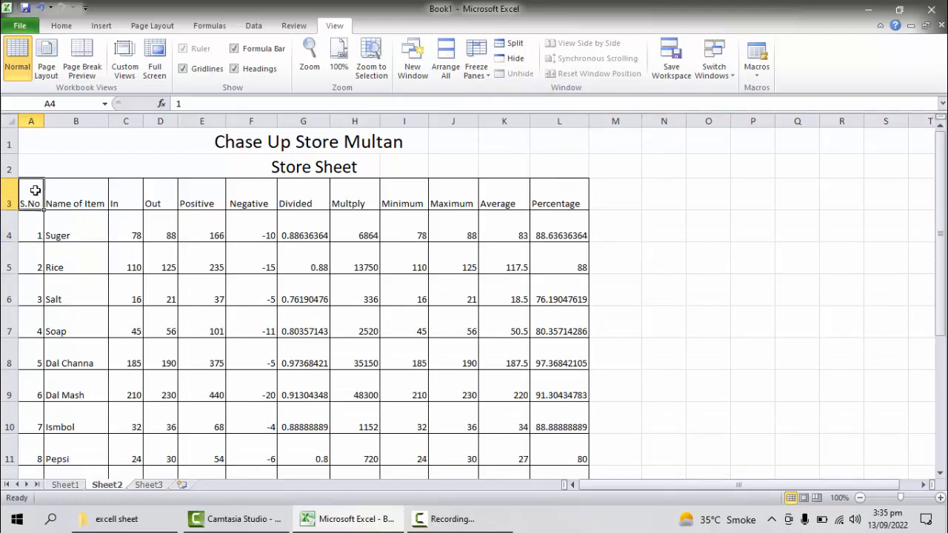
{"action": "left_click", "coordinate": [30, 26]}
{"action": "key", "text": "Escape"}
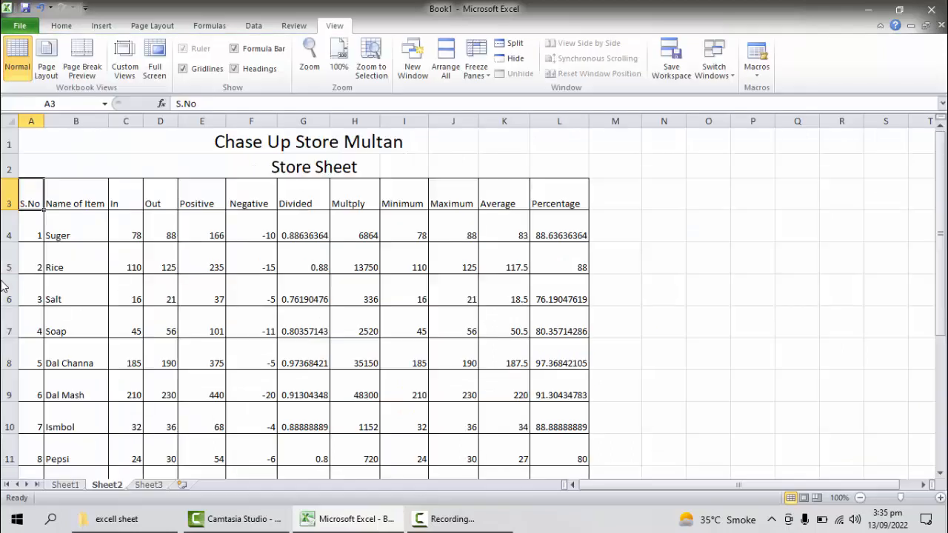
{"action": "left_click", "coordinate": [61, 27]}
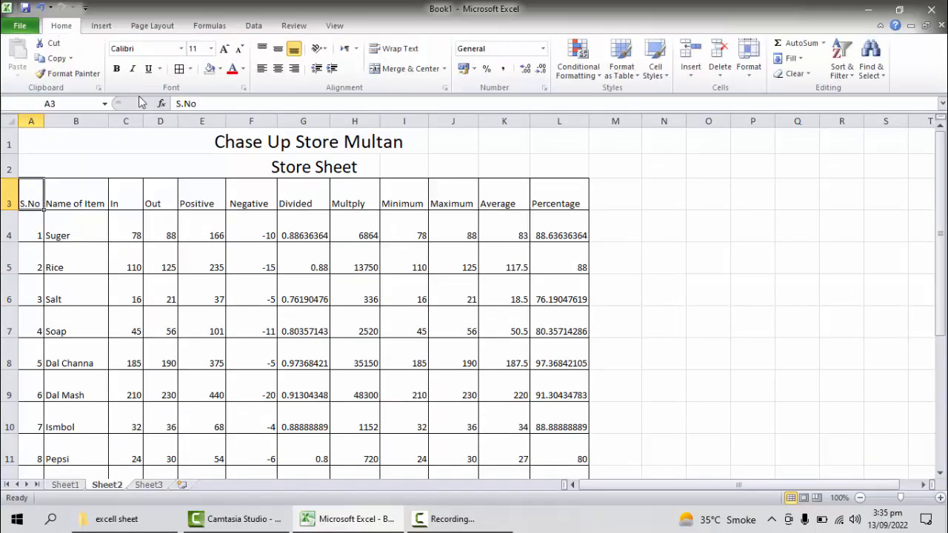
{"action": "left_click", "coordinate": [840, 72]}
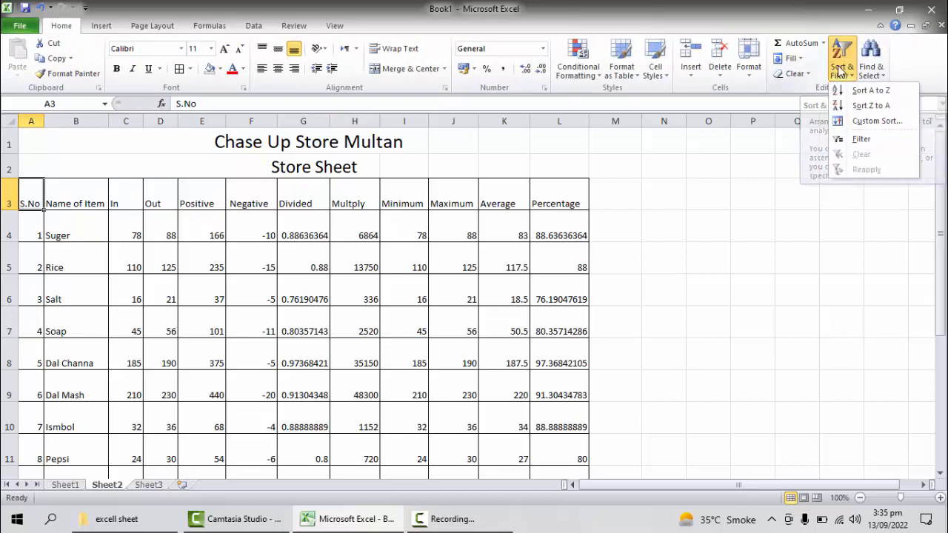
{"action": "left_click", "coordinate": [506, 274]}
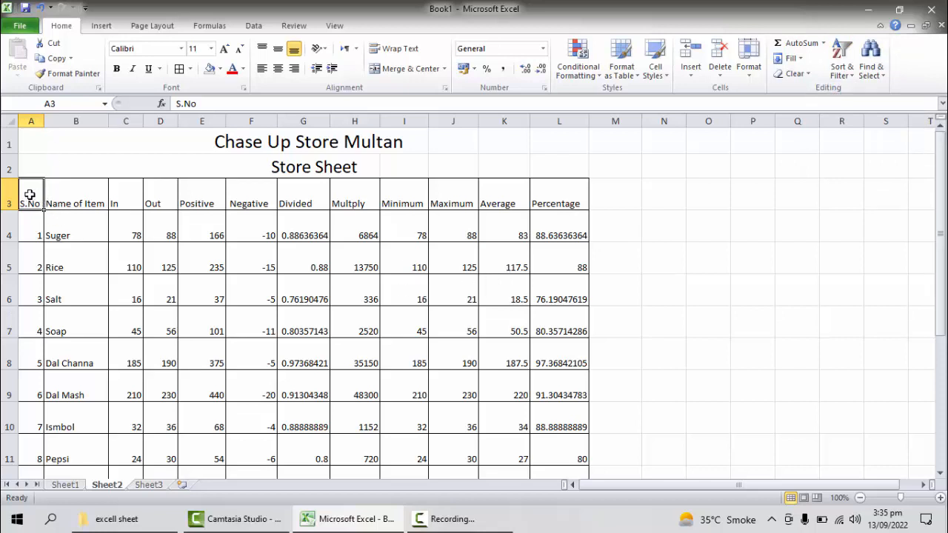
{"action": "left_click_drag", "start_coordinate": [32, 206], "coordinate": [200, 441]}
{"action": "left_click", "coordinate": [199, 441]}
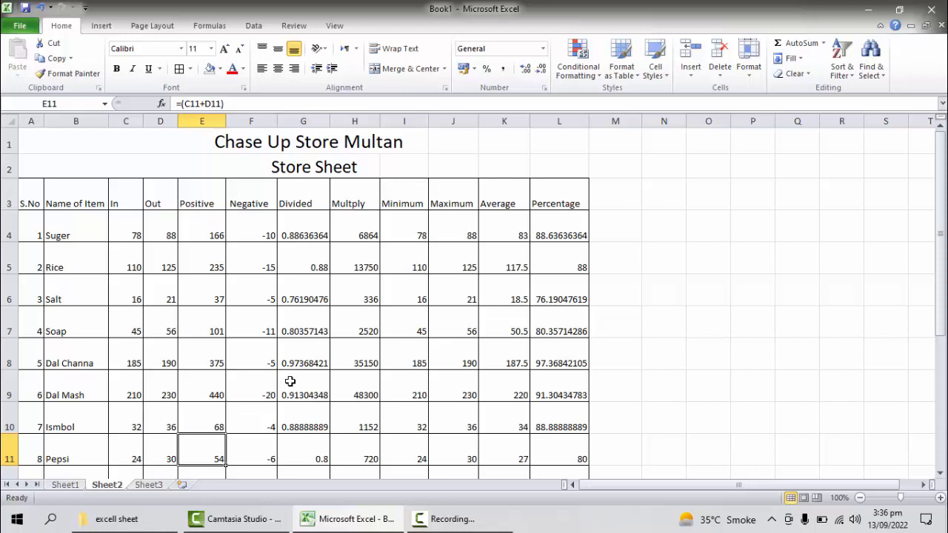
{"action": "scroll", "coordinate": [411, 356], "scroll_direction": "down", "scroll_amount": 4}
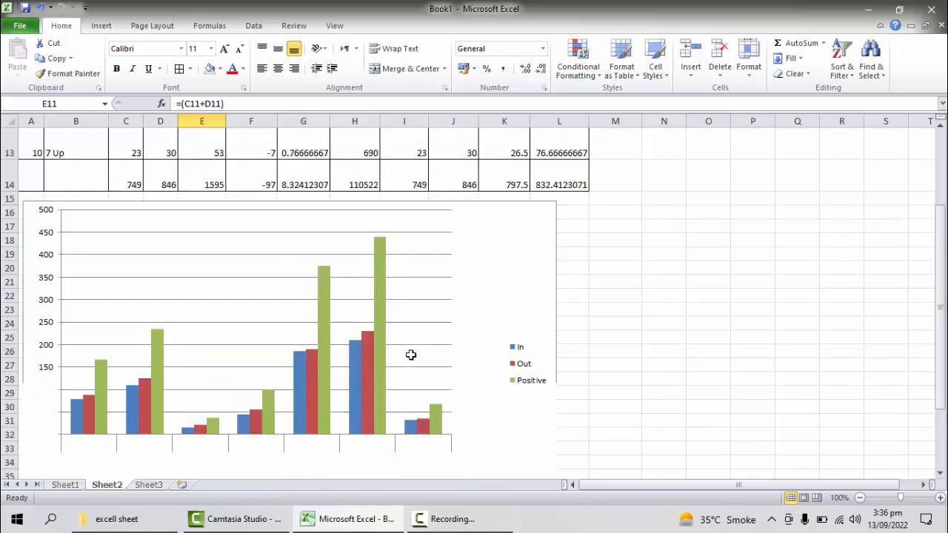
{"action": "scroll", "coordinate": [413, 358], "scroll_direction": "up", "scroll_amount": 2}
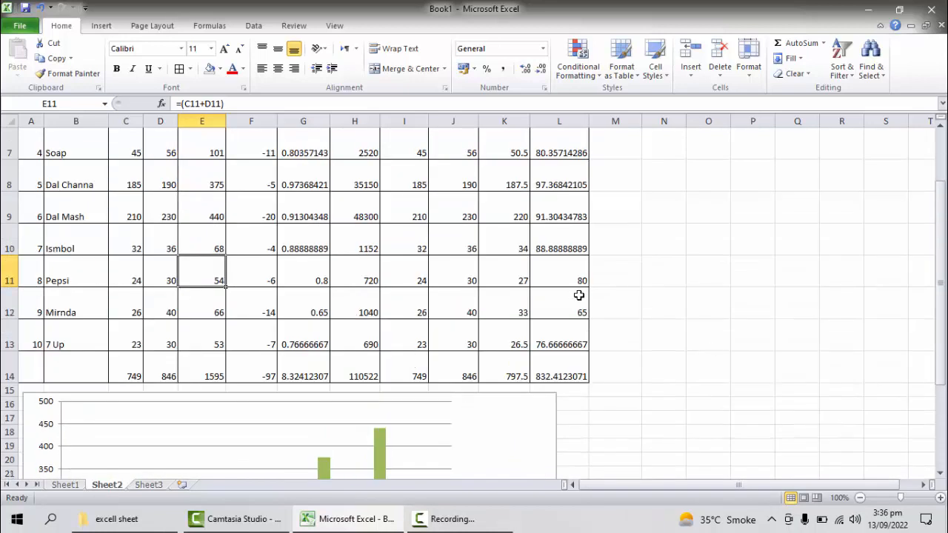
{"action": "left_click", "coordinate": [449, 519]}
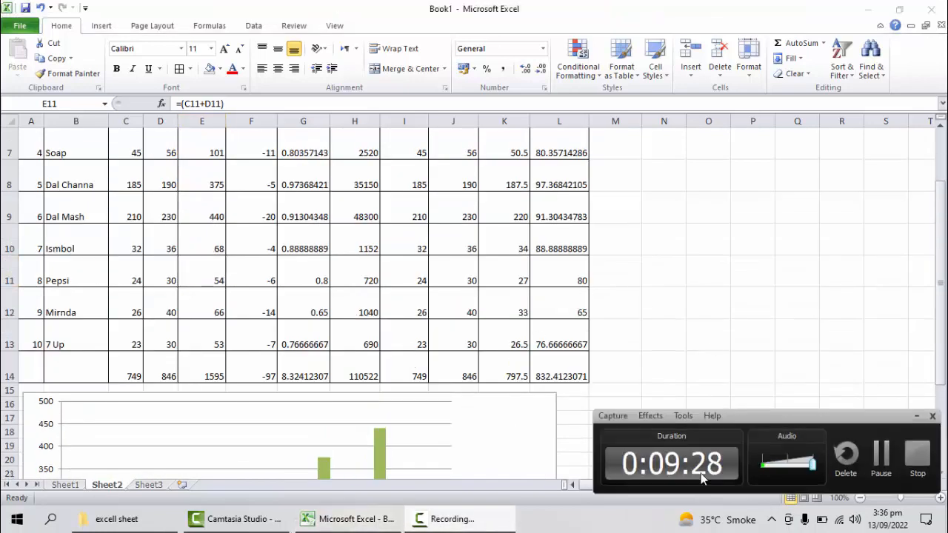
{"action": "left_click", "coordinate": [881, 456]}
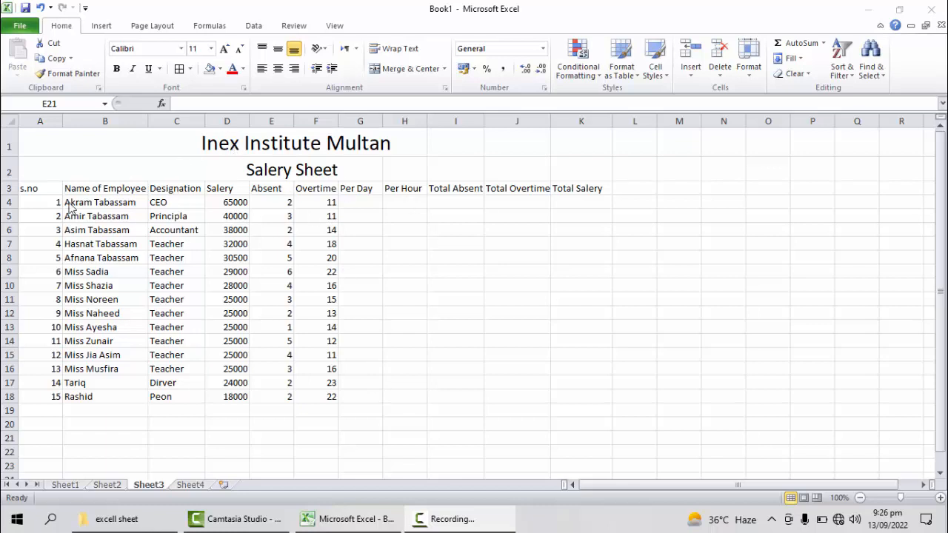
Step: Go through the salary sheet's s.no, Name of Employee, Designation, Salery, Absent and Overtime columns on Sheet3 one after another
{"action": "double_click", "coordinate": [36, 194]}
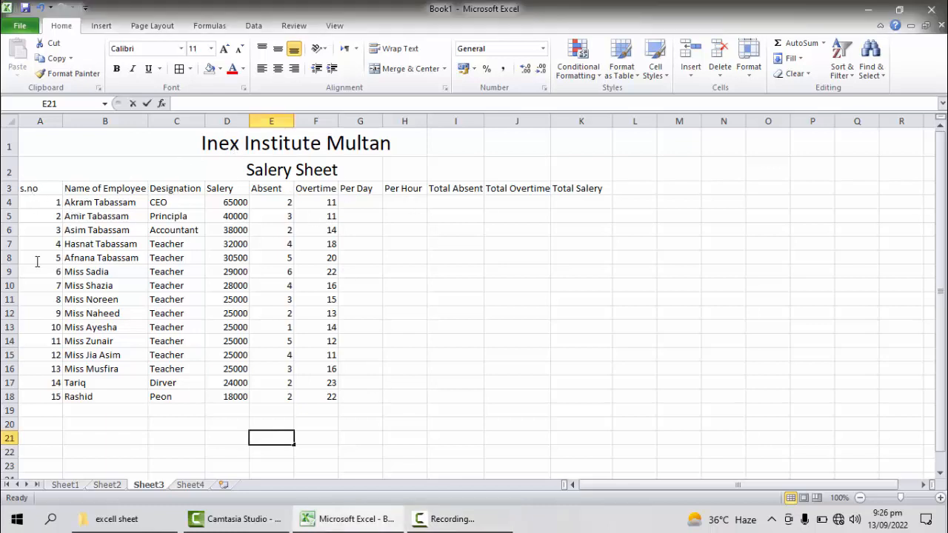
{"action": "left_click_drag", "start_coordinate": [39, 191], "coordinate": [37, 396]}
{"action": "left_click", "coordinate": [97, 189]}
{"action": "left_click_drag", "start_coordinate": [97, 189], "coordinate": [91, 411]}
{"action": "left_click_drag", "start_coordinate": [176, 192], "coordinate": [184, 399]}
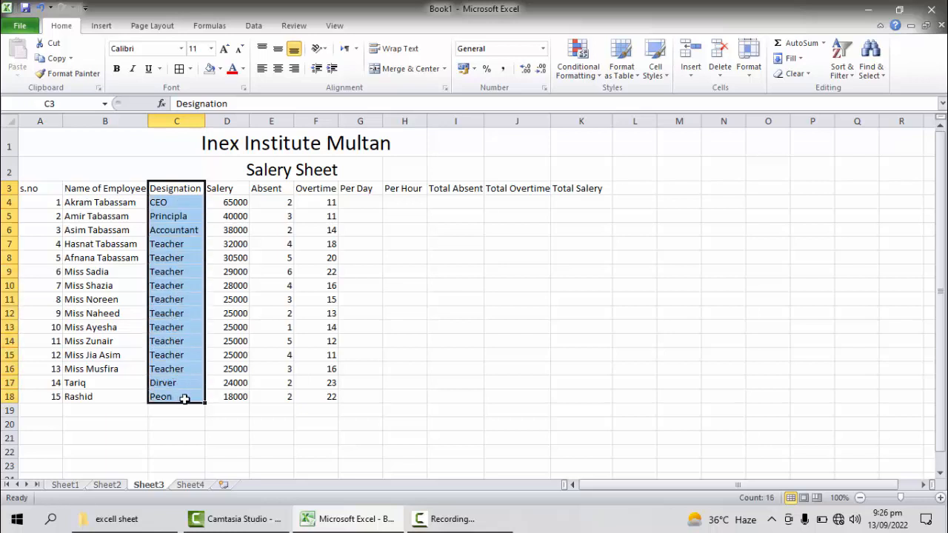
{"action": "left_click", "coordinate": [226, 193]}
{"action": "left_click_drag", "start_coordinate": [226, 193], "coordinate": [241, 396]}
{"action": "left_click_drag", "start_coordinate": [285, 187], "coordinate": [309, 389]}
{"action": "left_click", "coordinate": [362, 383]}
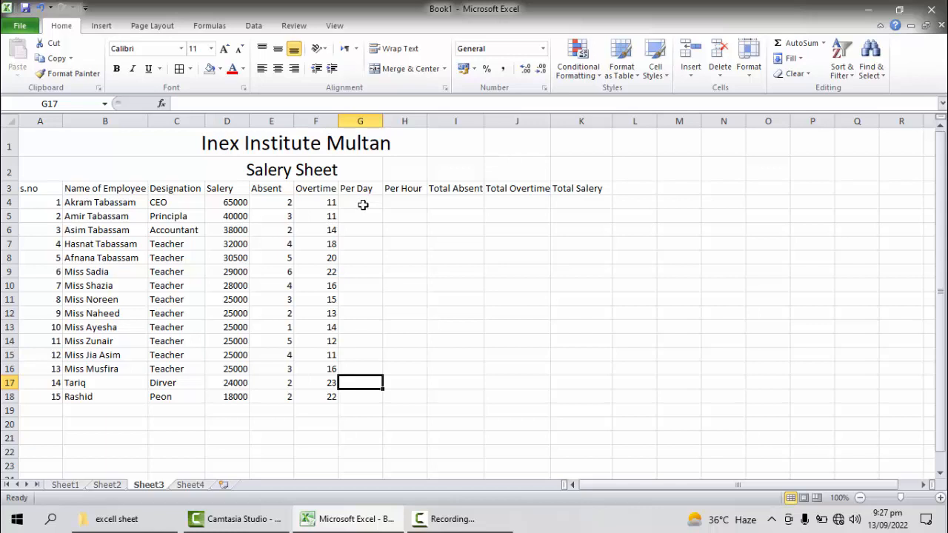
Step: Highlight the filled-in salary data A3:F18, from s.no to Overtime, to review it as a whole
{"action": "left_click", "coordinate": [363, 204]}
{"action": "left_click_drag", "start_coordinate": [26, 190], "coordinate": [285, 342]}
{"action": "left_click_drag", "start_coordinate": [286, 344], "coordinate": [298, 381]}
{"action": "left_click", "coordinate": [304, 383]}
{"action": "left_click", "coordinate": [379, 396]}
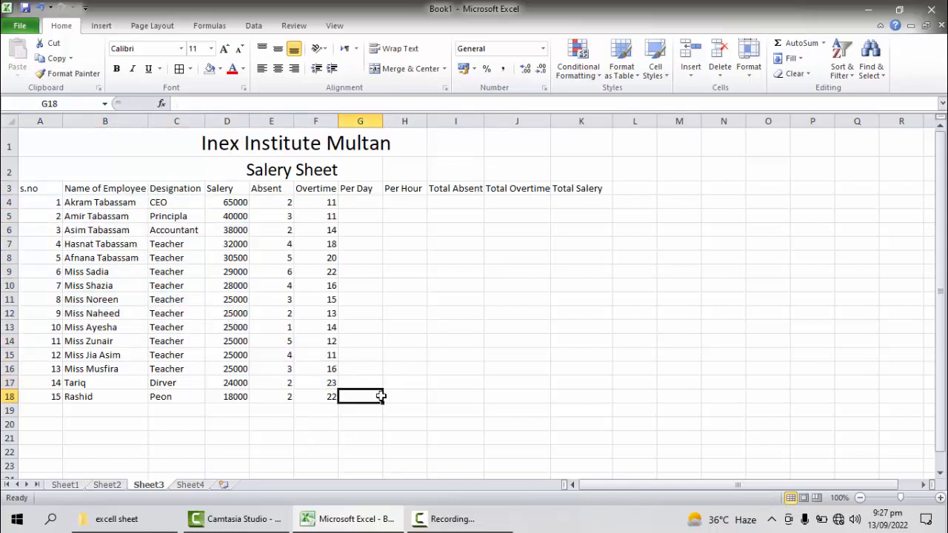
{"action": "left_click_drag", "start_coordinate": [28, 190], "coordinate": [316, 399]}
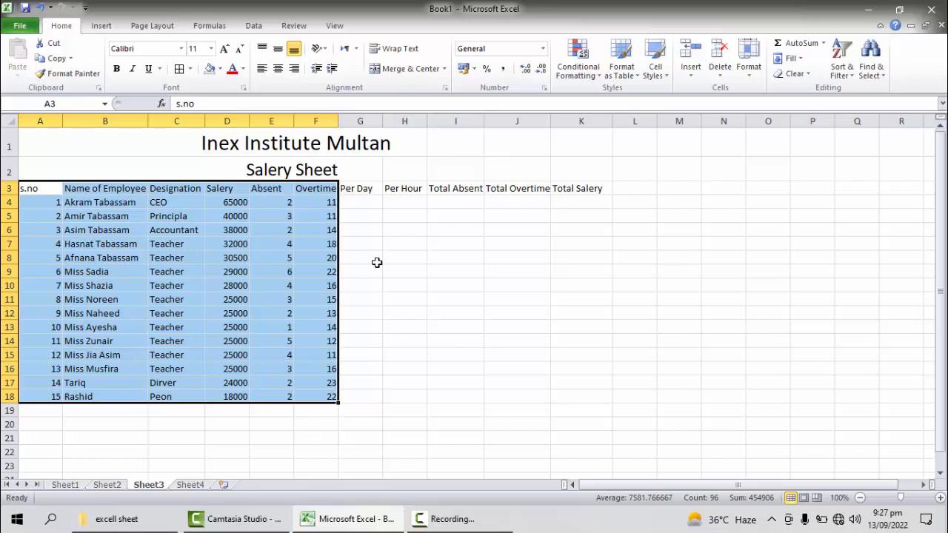
Step: Calculate the first employee's Per Day pay in G4 with the formula =(D4/30)
{"action": "left_click", "coordinate": [356, 200]}
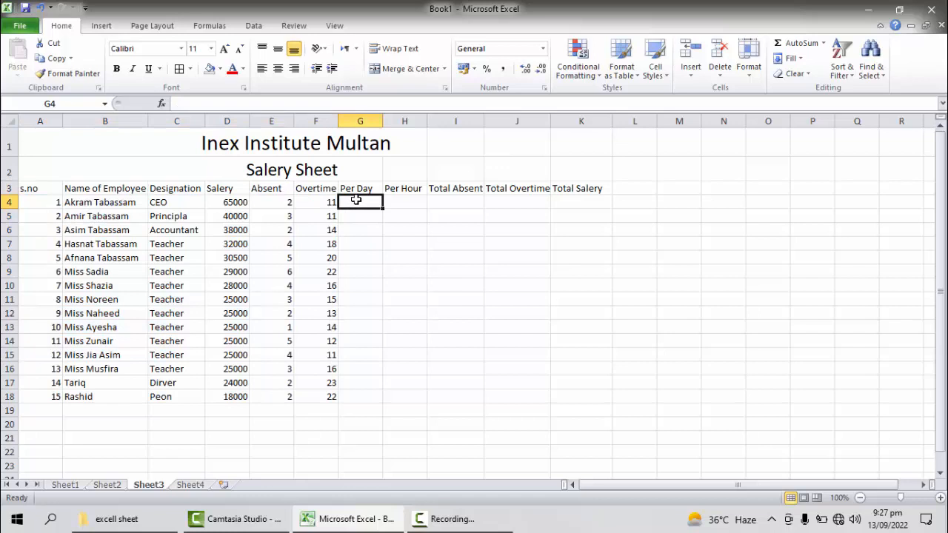
{"action": "type", "text": "="}
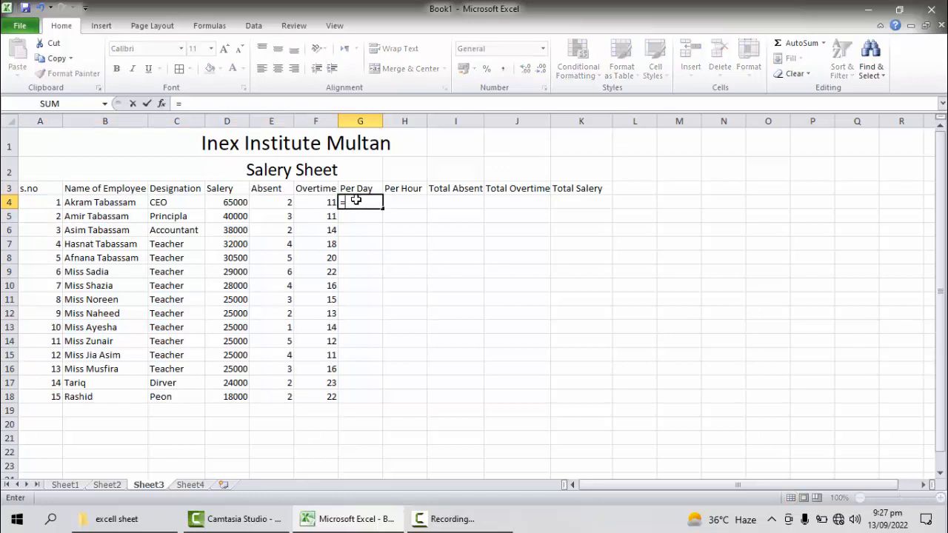
{"action": "type", "text": "(d"}
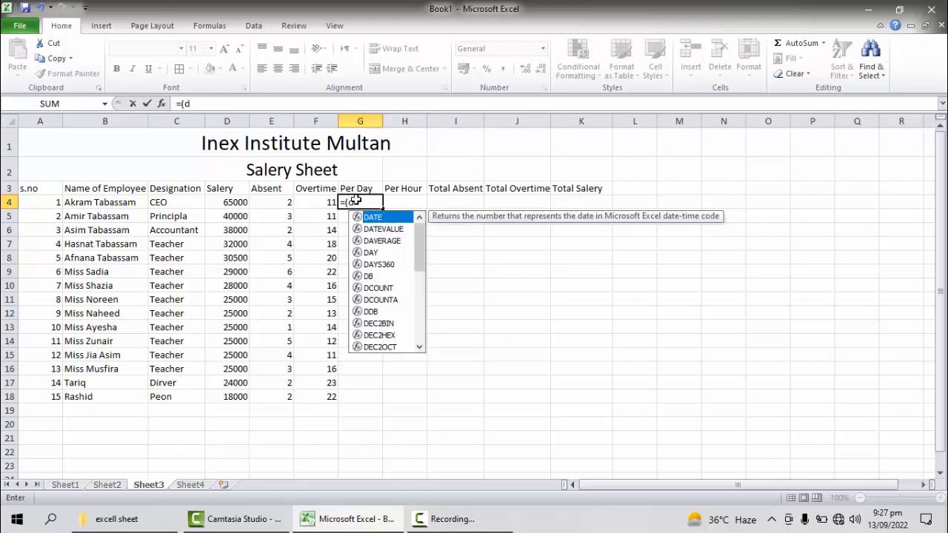
{"action": "type", "text": "4/3"}
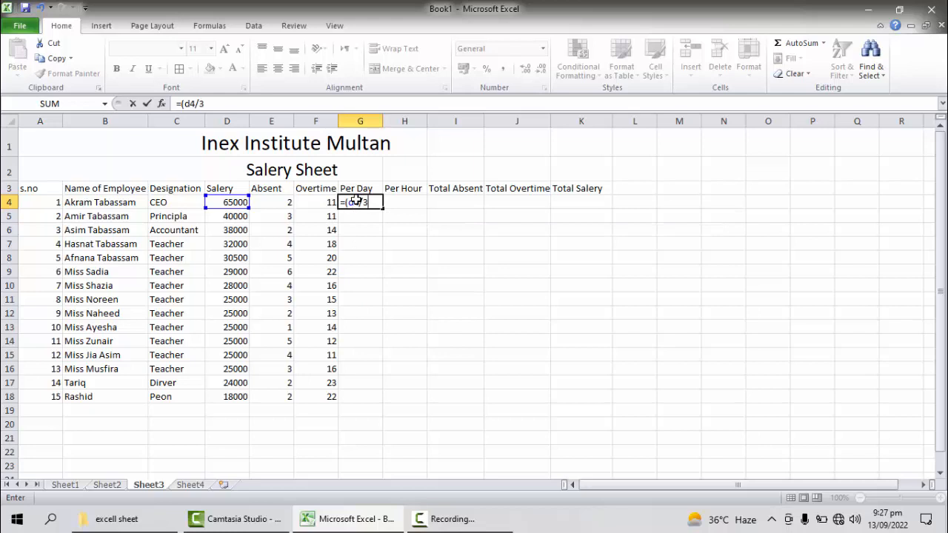
{"action": "type", "text": "0)"}
{"action": "key", "text": "Return"}
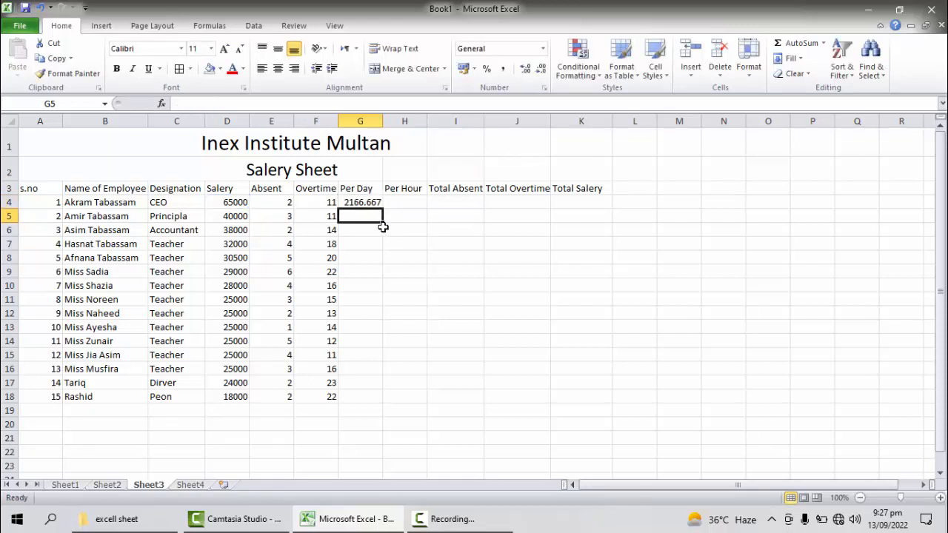
Step: Calculate the second employee's Per Day pay in G5 with the formula =(D5/30)
{"action": "type", "text": "=("}
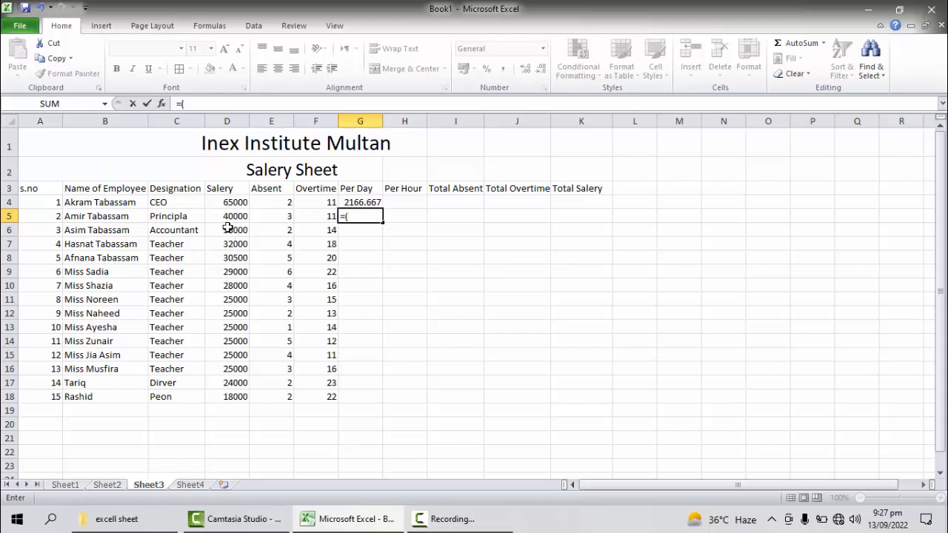
{"action": "type", "text": "d"}
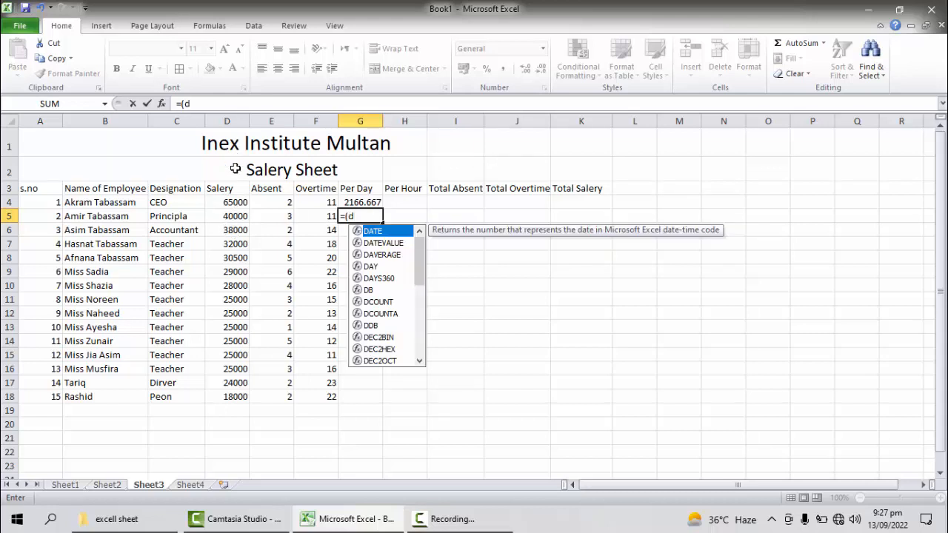
{"action": "type", "text": "5"}
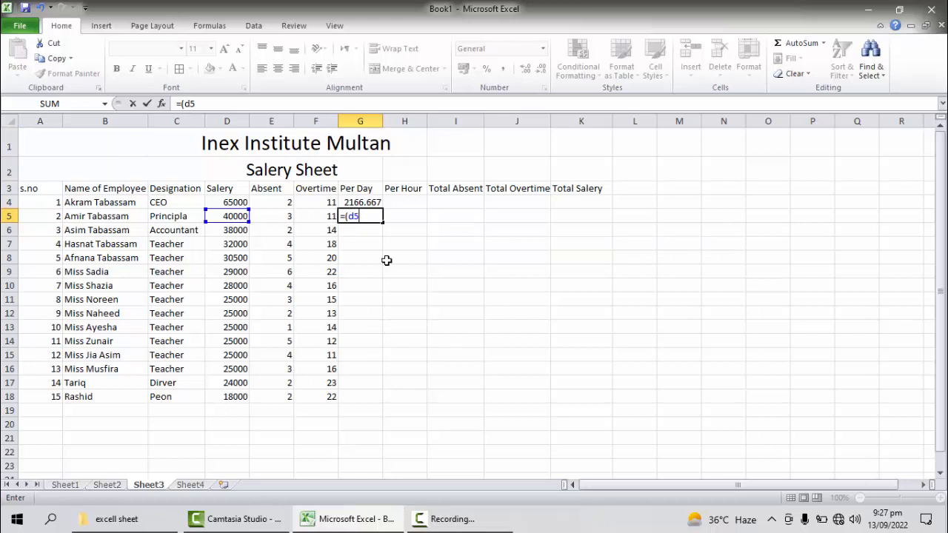
{"action": "type", "text": "/30)"}
{"action": "key", "text": "Return"}
Step: Calculate the first employee's Per Hour pay in H4 with the formula =(G4/8)
{"action": "left_click", "coordinate": [393, 201]}
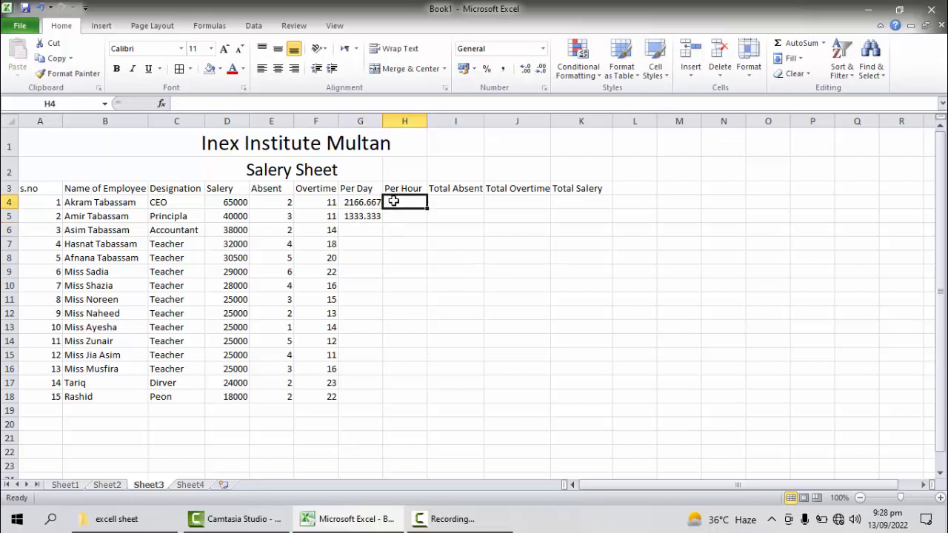
{"action": "type", "text": "=("}
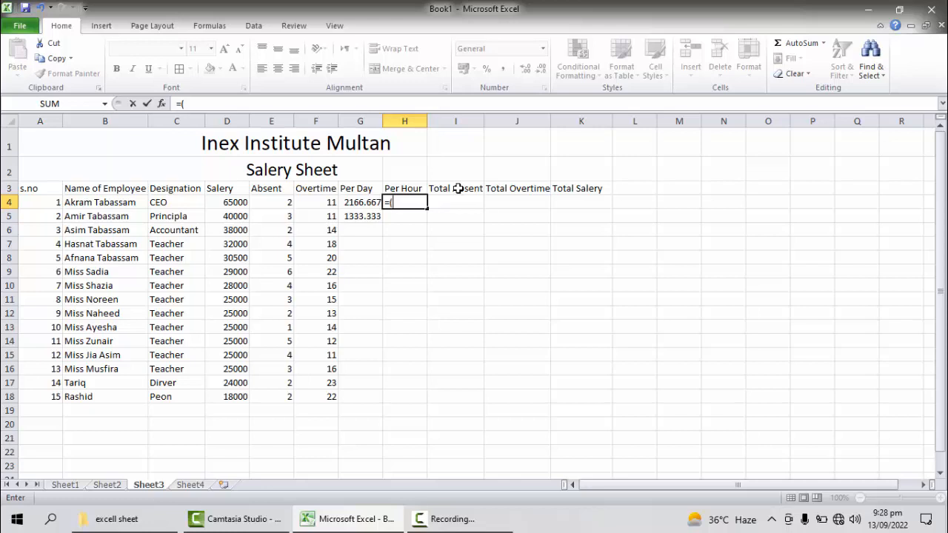
{"action": "type", "text": "g"}
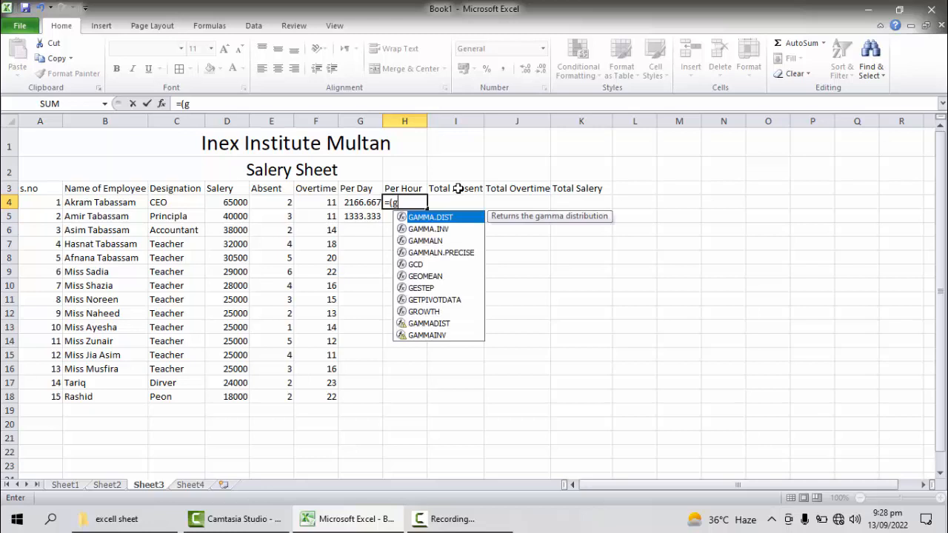
{"action": "type", "text": "4"}
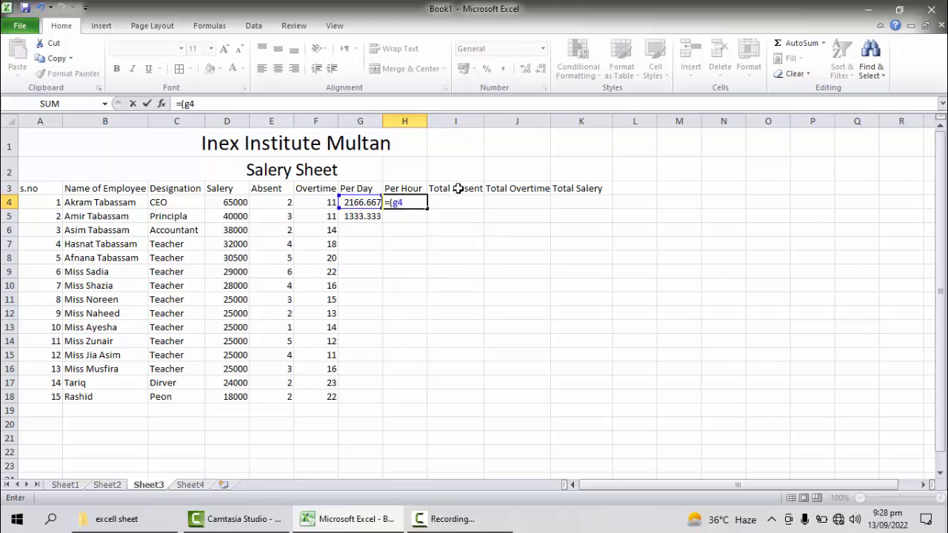
{"action": "type", "text": "/8)"}
{"action": "key", "text": "Return"}
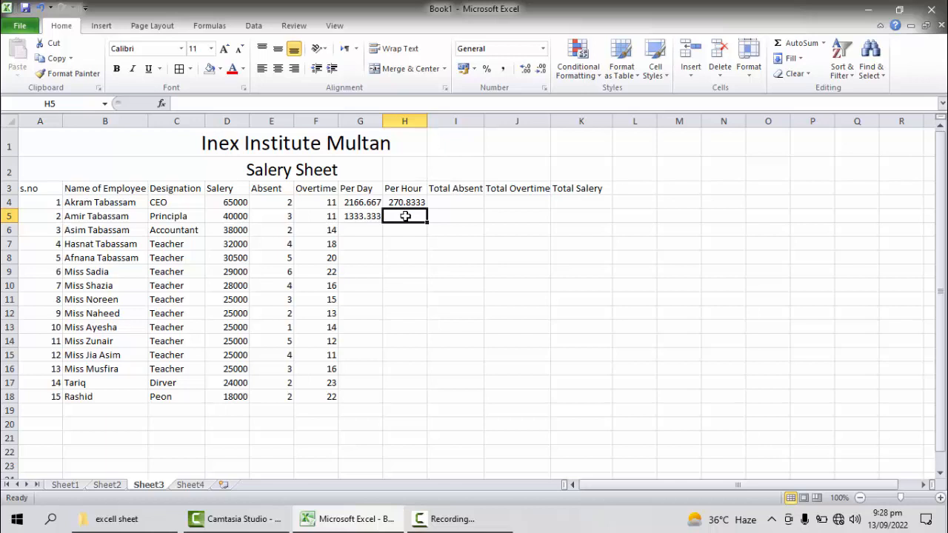
Step: Calculate the second employee's Per Hour pay in H5 with the formula =(G5/8)
{"action": "type", "text": "=("}
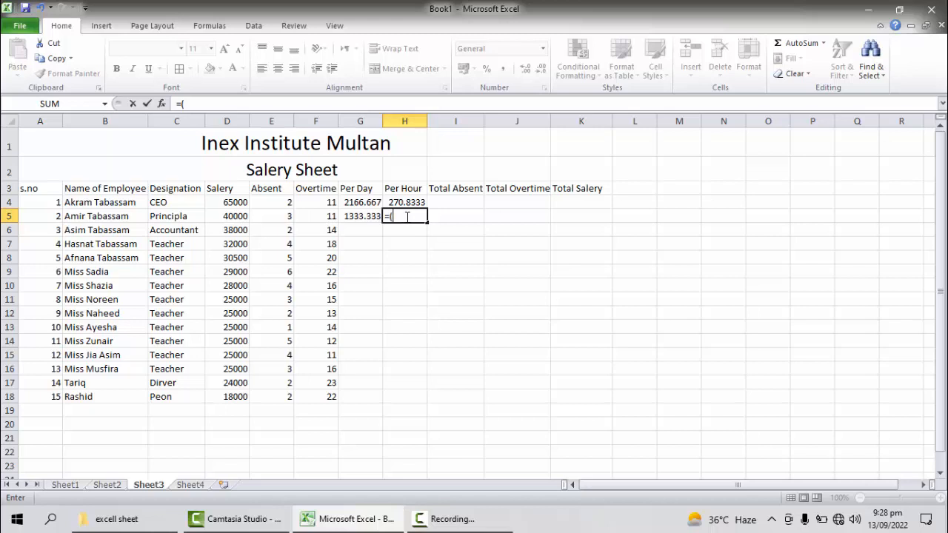
{"action": "type", "text": "g5/8)"}
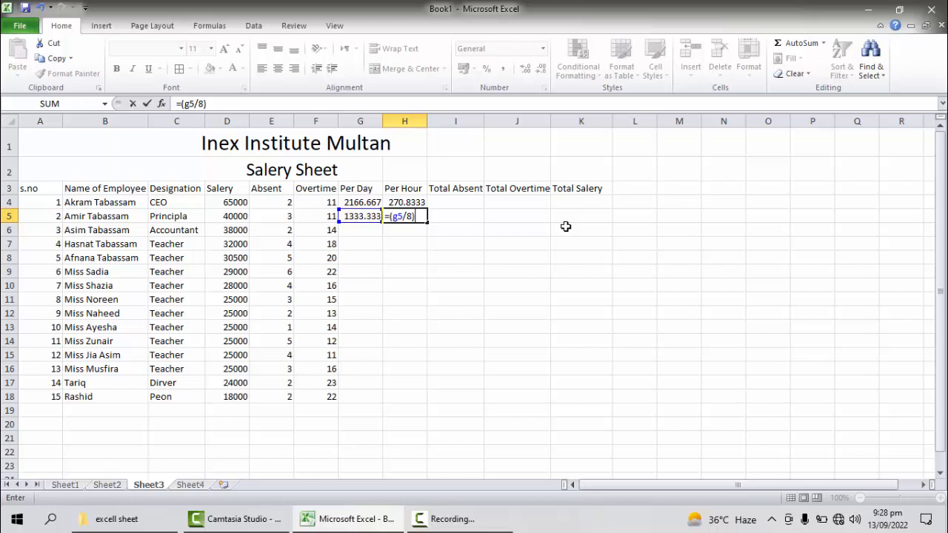
{"action": "key", "text": "Return"}
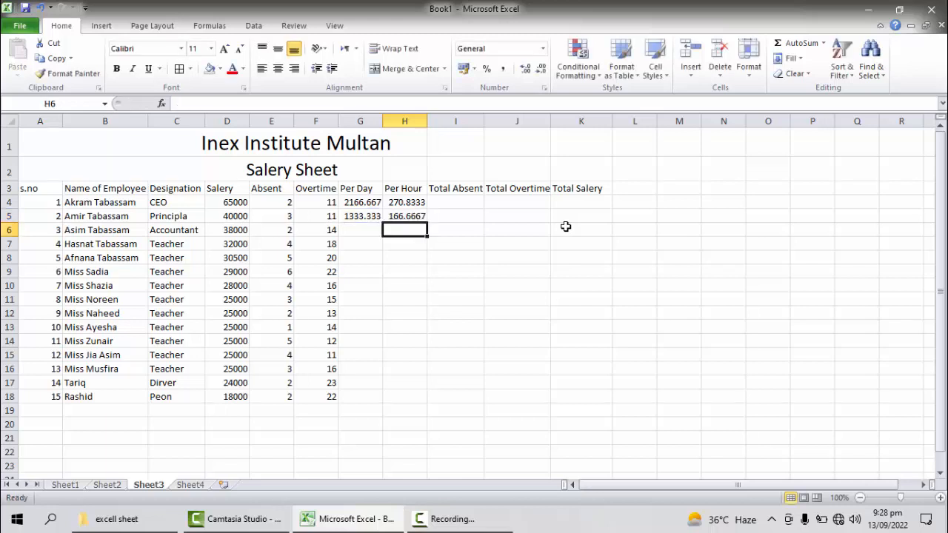
Step: Calculate the first employee's Total Absent amount in I4 by multiplying absences by daily pay, =(E4*G4)
{"action": "left_click", "coordinate": [462, 202]}
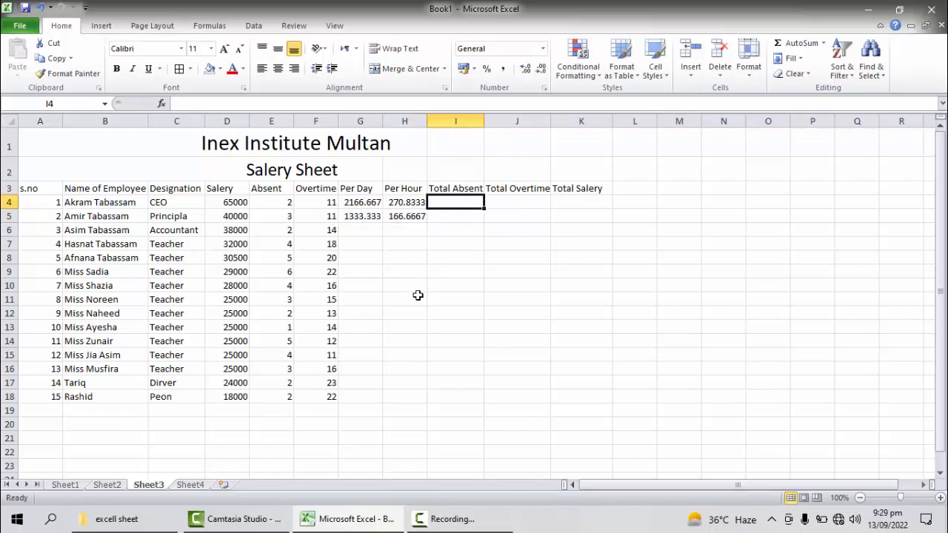
{"action": "type", "text": "=("}
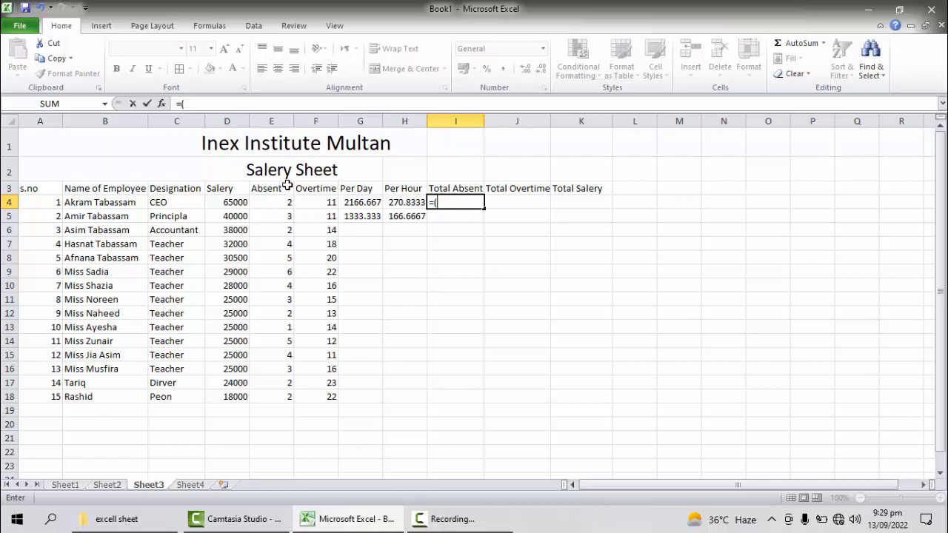
{"action": "type", "text": "e4*g4)"}
{"action": "key", "text": "Return"}
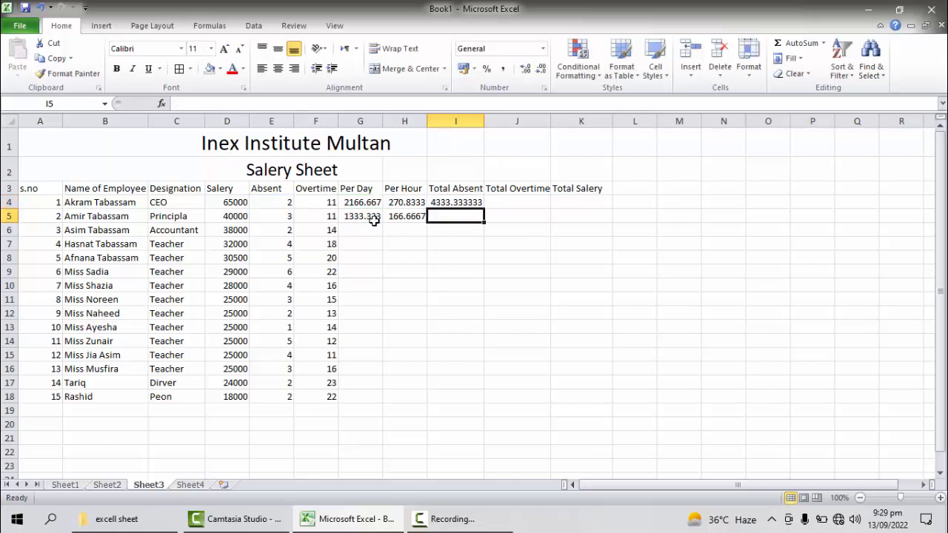
Step: Calculate the second employee's Total Absent amount in I5 with =(E5*G5) and check the entered formula
{"action": "type", "text": "=("}
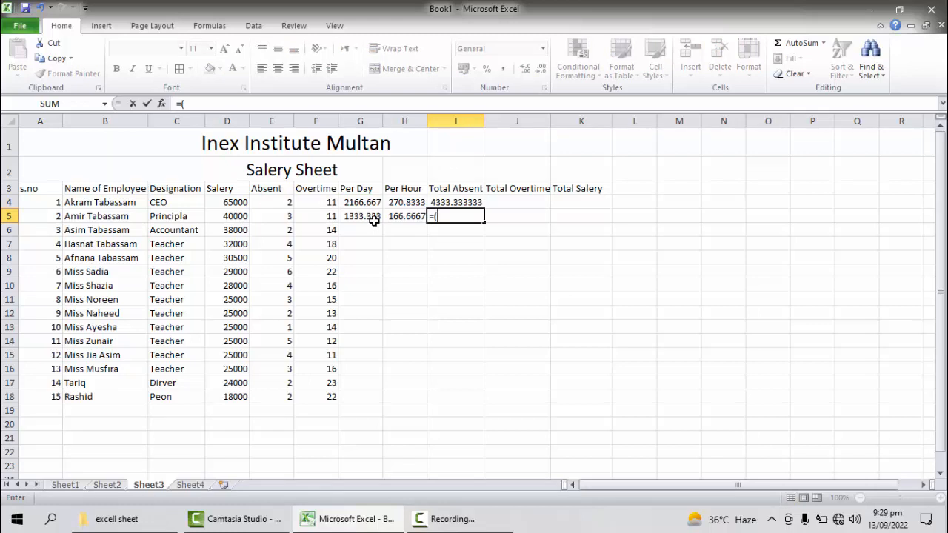
{"action": "type", "text": "e5*"}
{"action": "type", "text": "g5"}
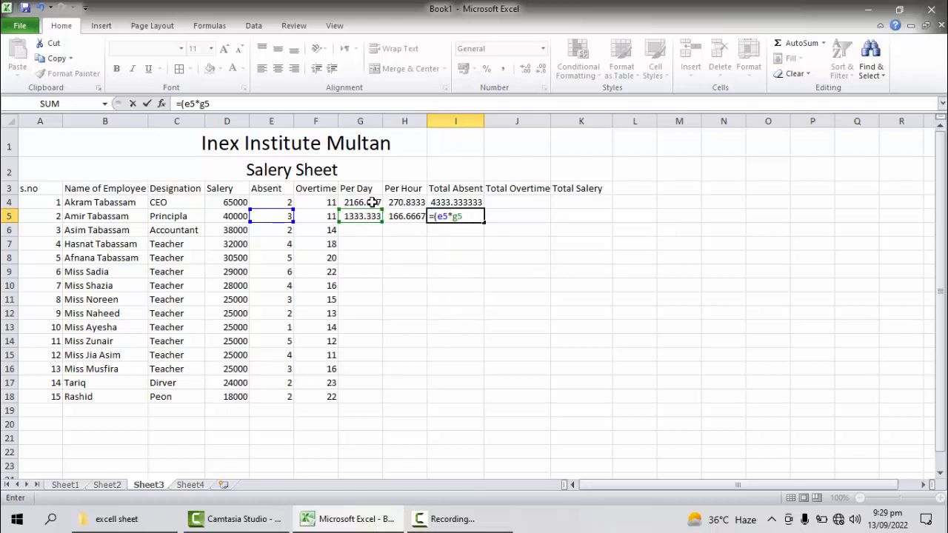
{"action": "type", "text": ")"}
{"action": "key", "text": "Return"}
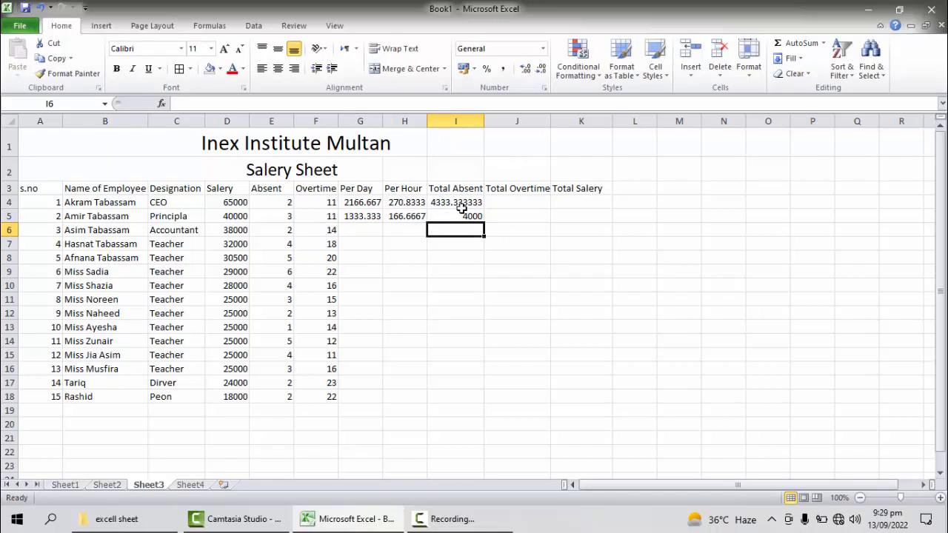
{"action": "left_click", "coordinate": [460, 216]}
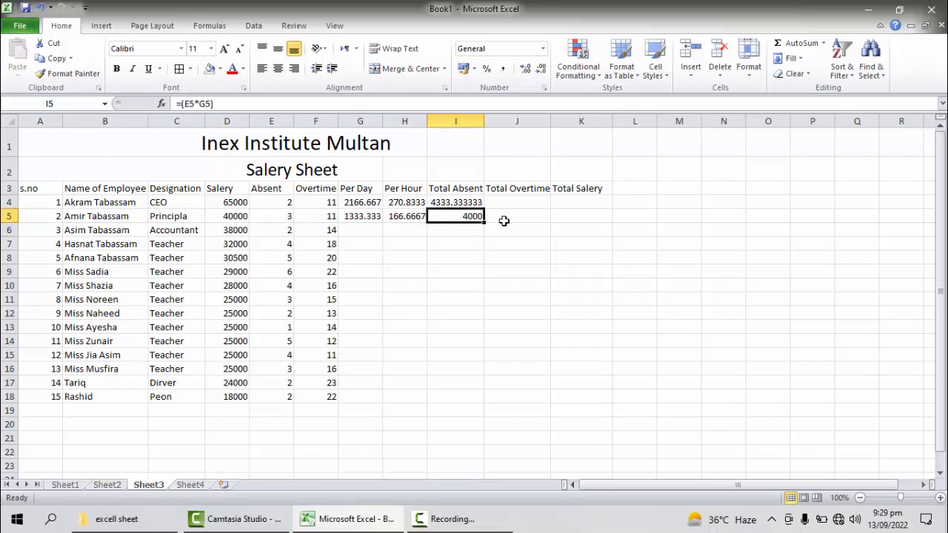
Step: Calculate the first employee's Total Overtime amount in J4 by multiplying overtime by hourly pay, =(F4*H4)
{"action": "left_click", "coordinate": [511, 201]}
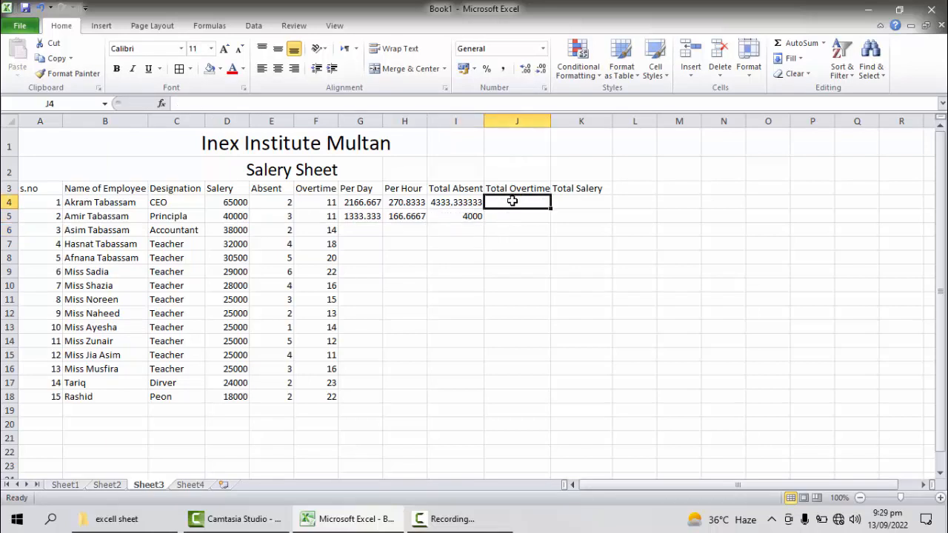
{"action": "type", "text": "=("}
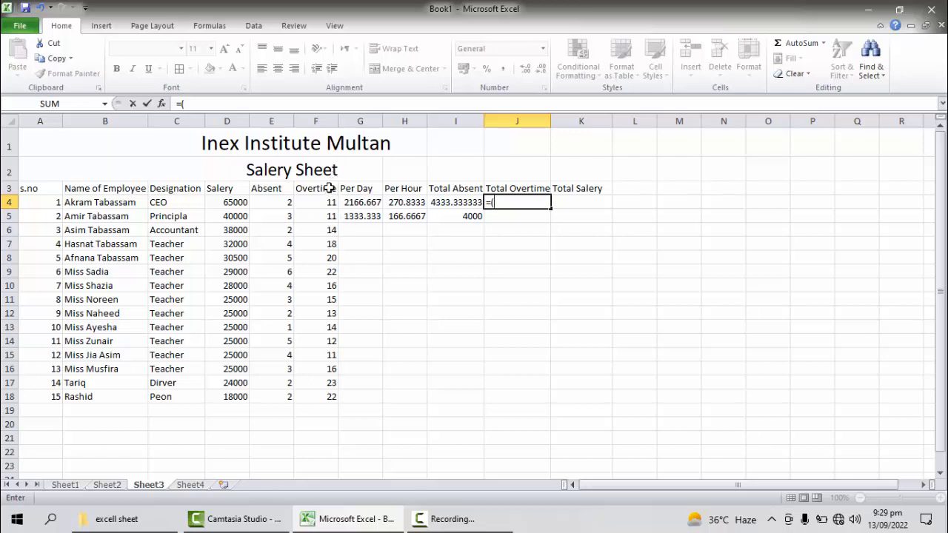
{"action": "type", "text": "f4*h4)"}
{"action": "key", "text": "Return"}
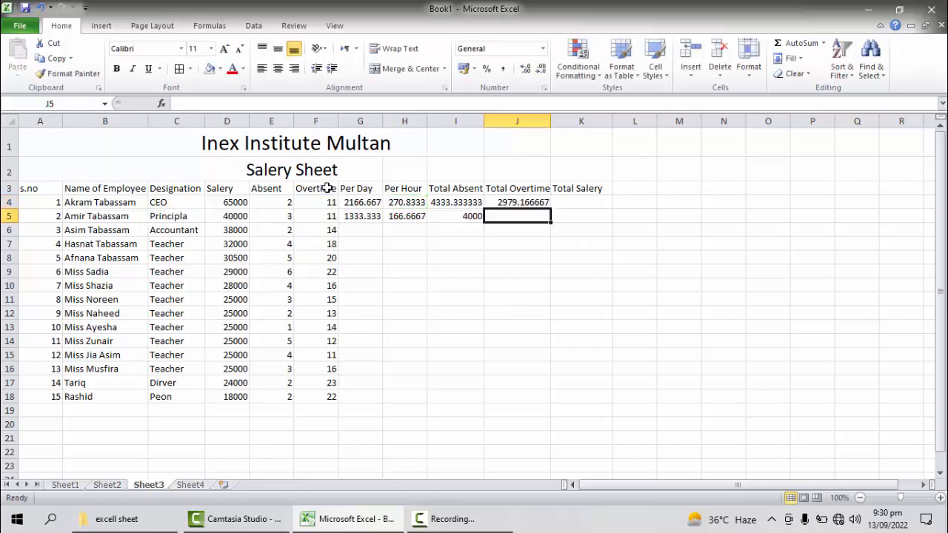
Step: Calculate the second employee's Total Overtime amount in J5 with the formula =(F5*H5)
{"action": "type", "text": "=("}
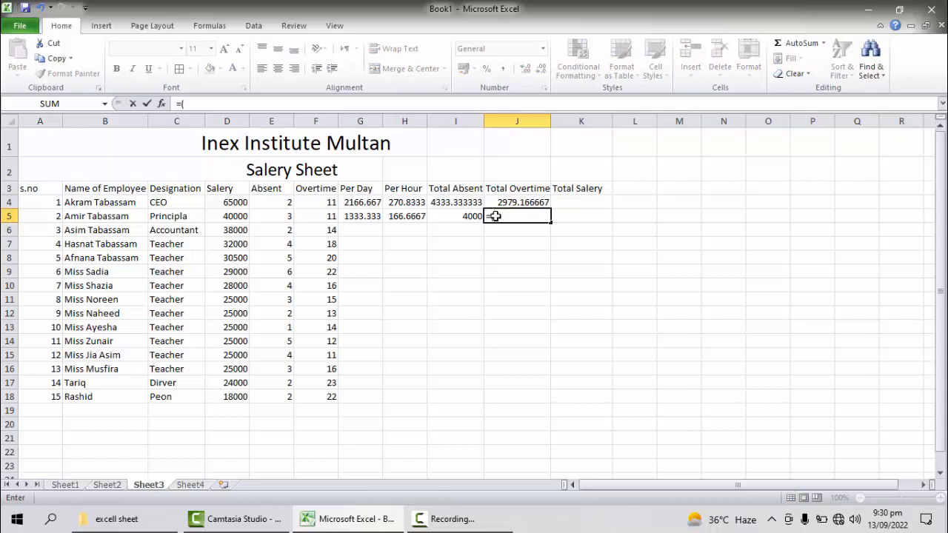
{"action": "type", "text": "f"}
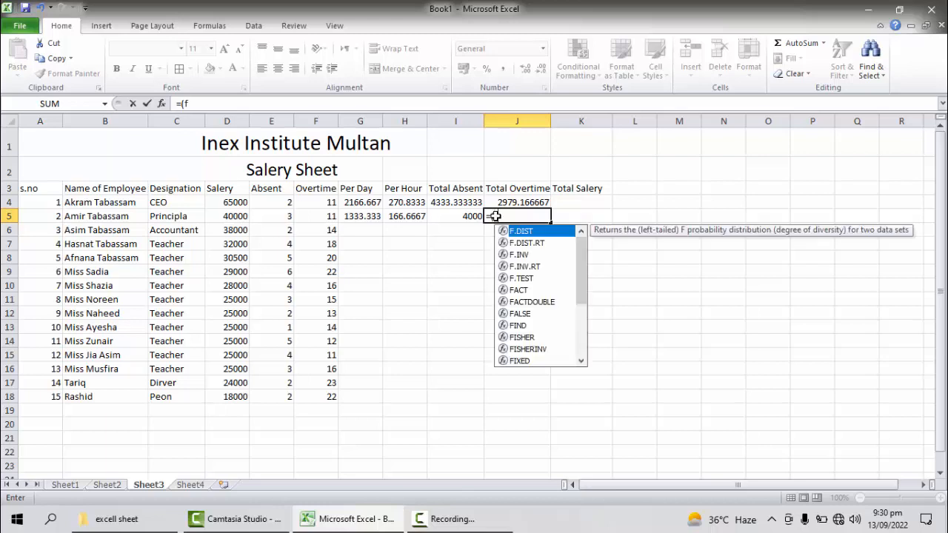
{"action": "type", "text": "5*"}
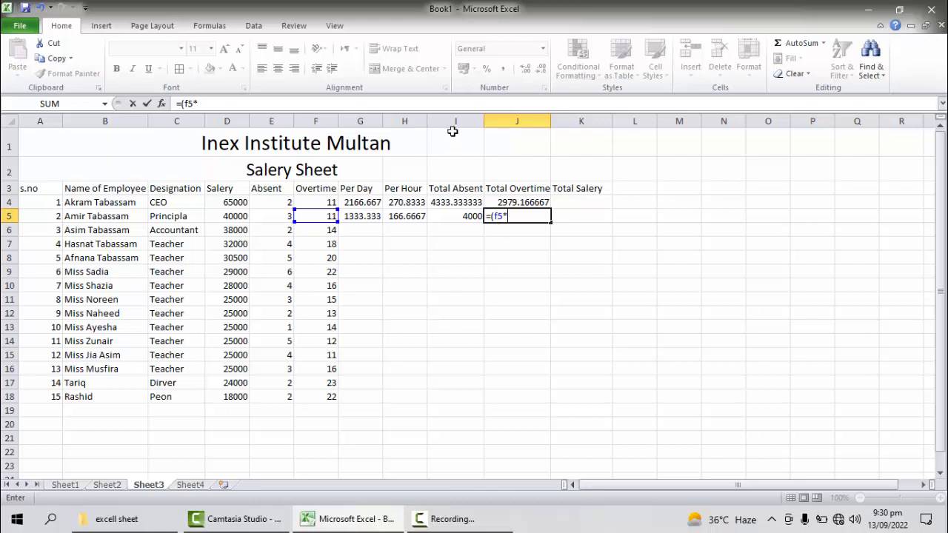
{"action": "type", "text": "h5)"}
{"action": "key", "text": "Return"}
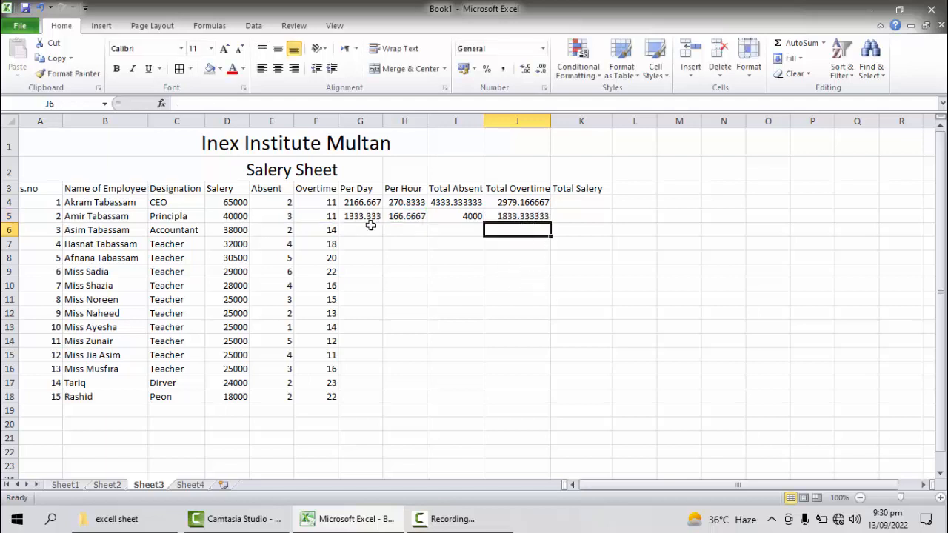
Step: Calculate the first employee's Total Salery in K4 as salary minus absent amount plus overtime amount, =(D4-I4+J4)
{"action": "left_click", "coordinate": [574, 202]}
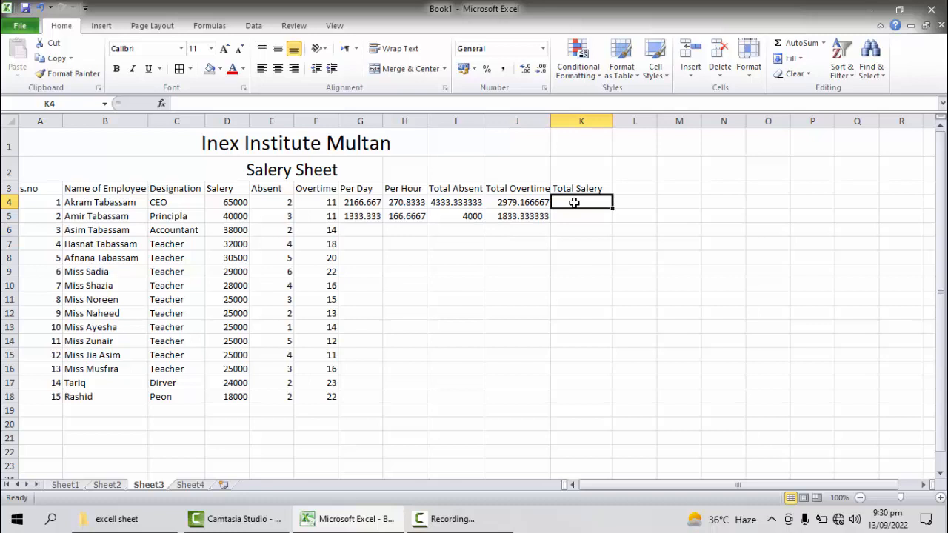
{"action": "type", "text": "=("}
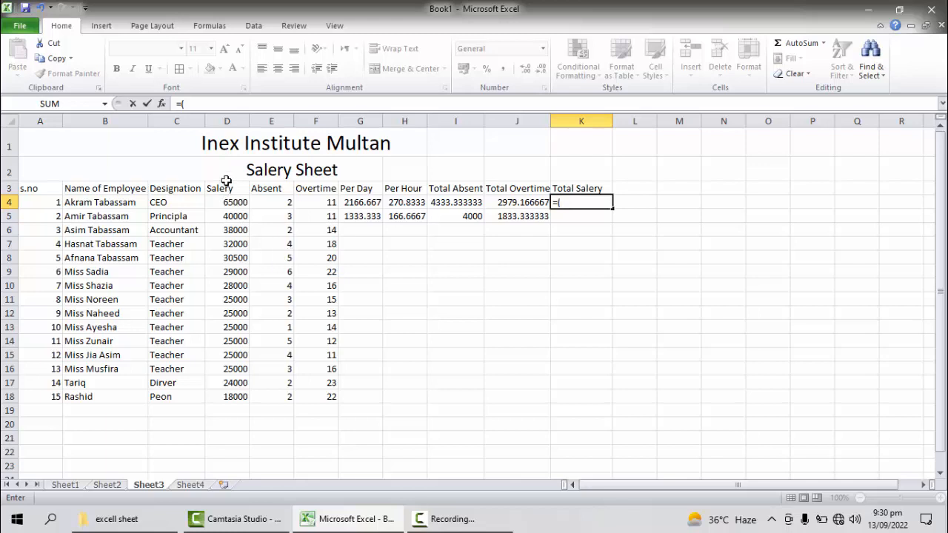
{"action": "left_click", "coordinate": [230, 202]}
{"action": "type", "text": "-"}
{"action": "left_click", "coordinate": [455, 202]}
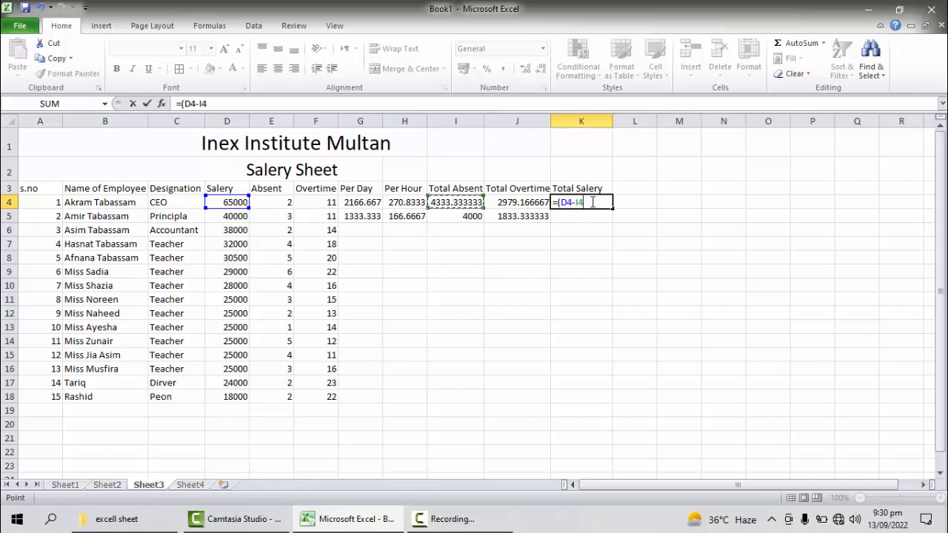
{"action": "type", "text": "+"}
{"action": "left_click", "coordinate": [506, 202]}
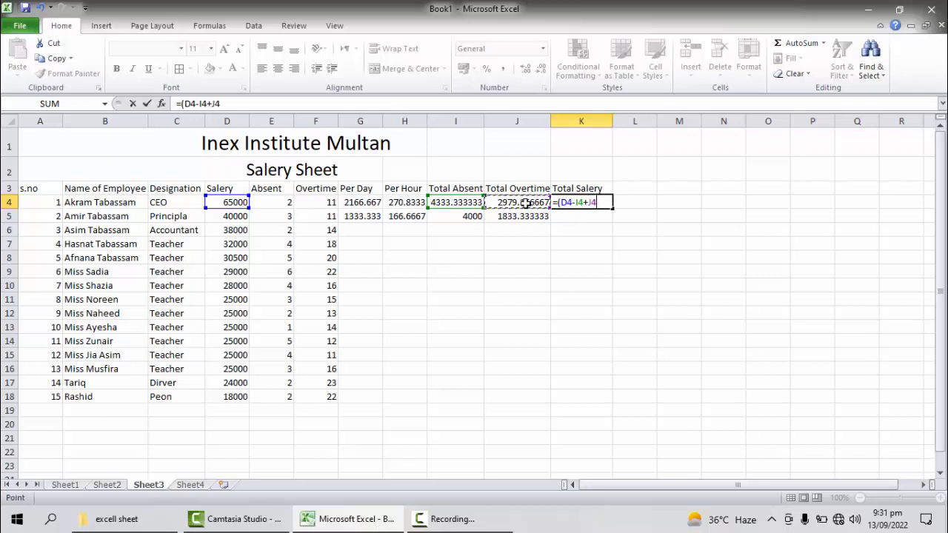
{"action": "type", "text": "h"}
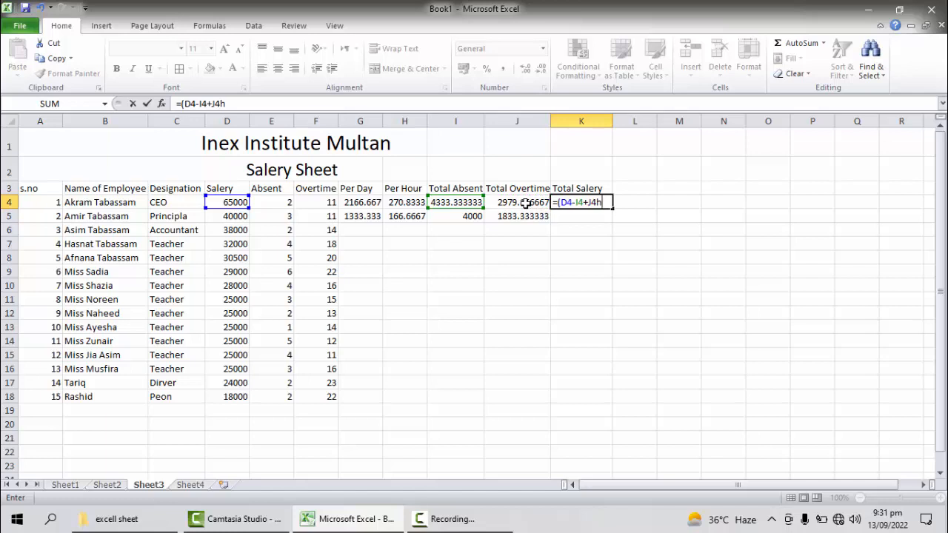
{"action": "key", "text": "BackSpace"}
{"action": "type", "text": ")"}
{"action": "key", "text": "Return"}
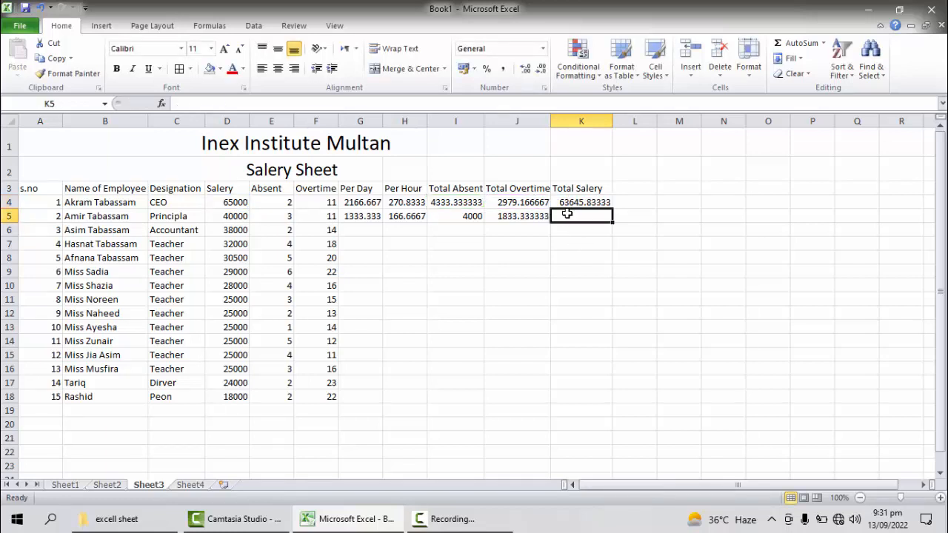
Step: Calculate the second employee's Total Salery in K5 with the formula =(D5-I5+J5)
{"action": "type", "text": "="}
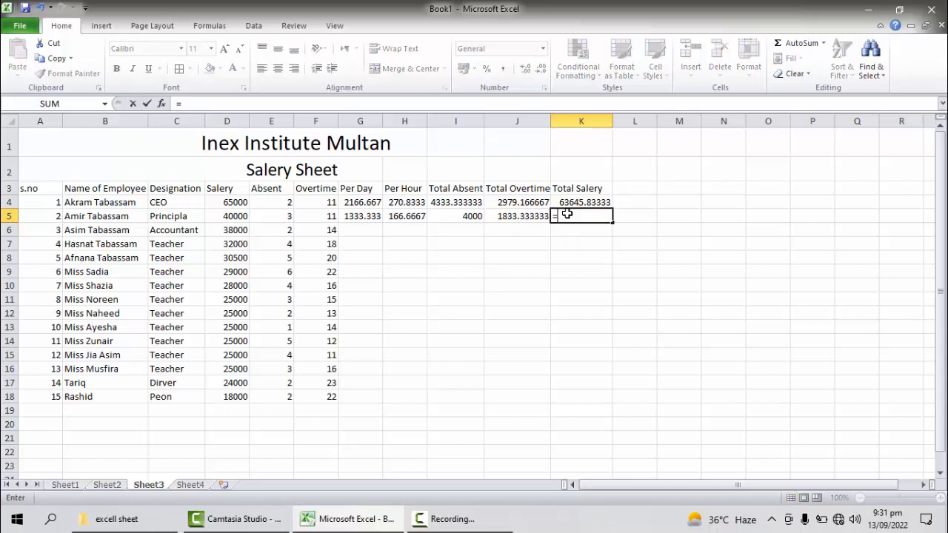
{"action": "type", "text": "("}
{"action": "left_click", "coordinate": [233, 215]}
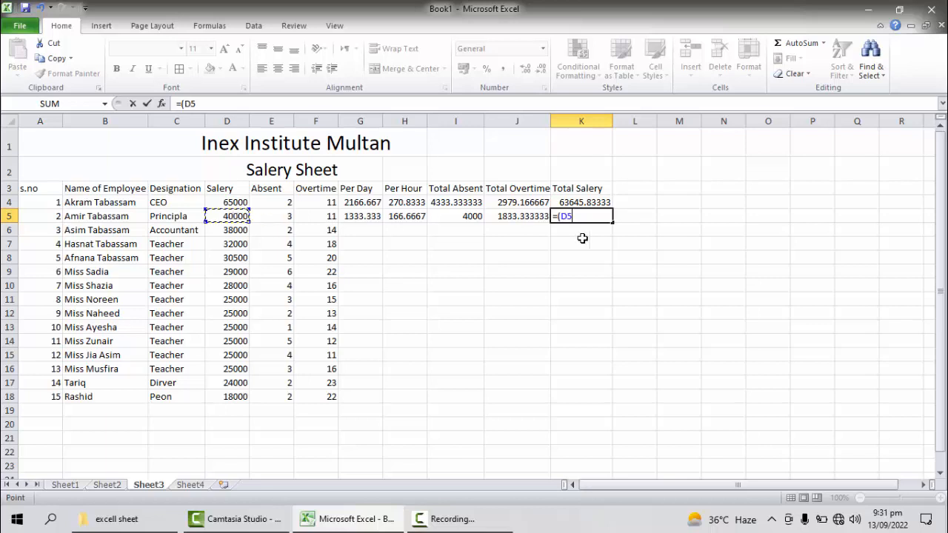
{"action": "type", "text": "-"}
{"action": "left_click", "coordinate": [465, 218]}
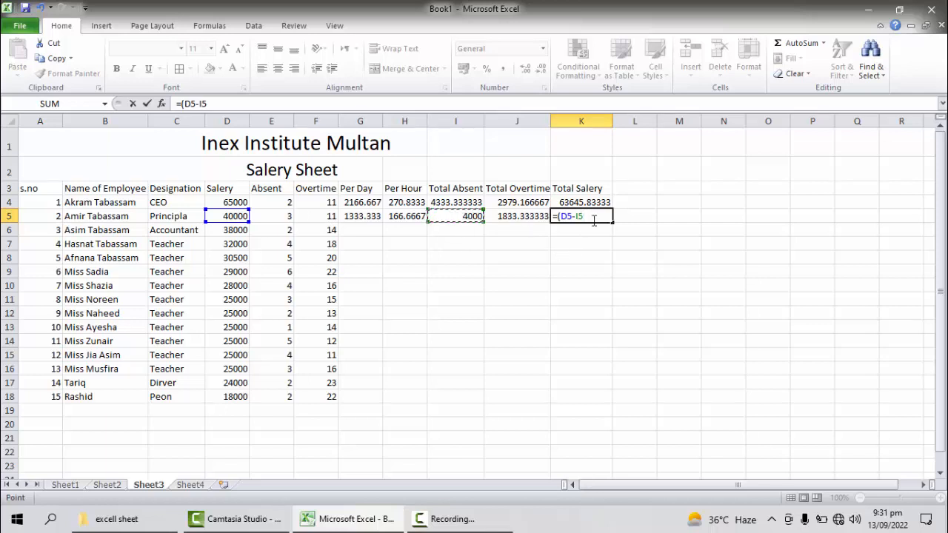
{"action": "type", "text": "+"}
{"action": "left_click", "coordinate": [535, 221]}
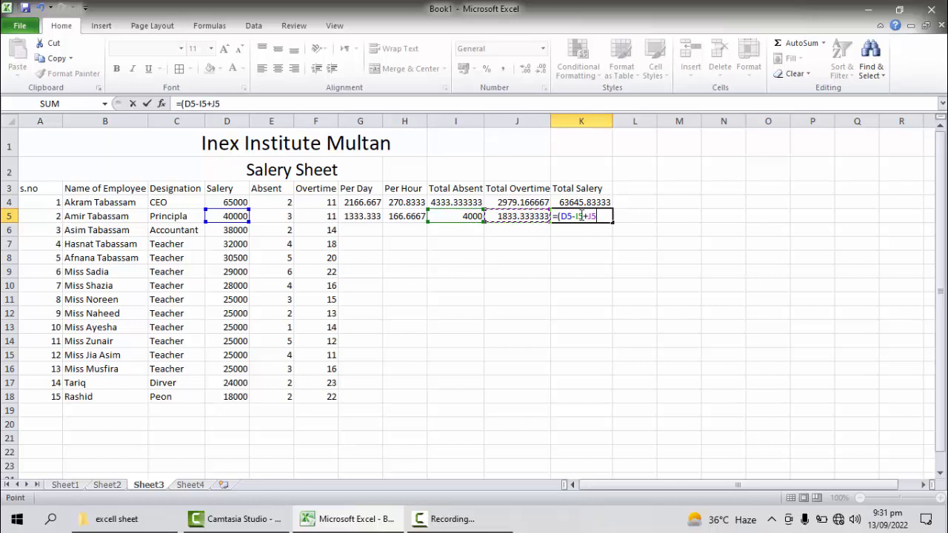
{"action": "type", "text": ")"}
{"action": "key", "text": "Return"}
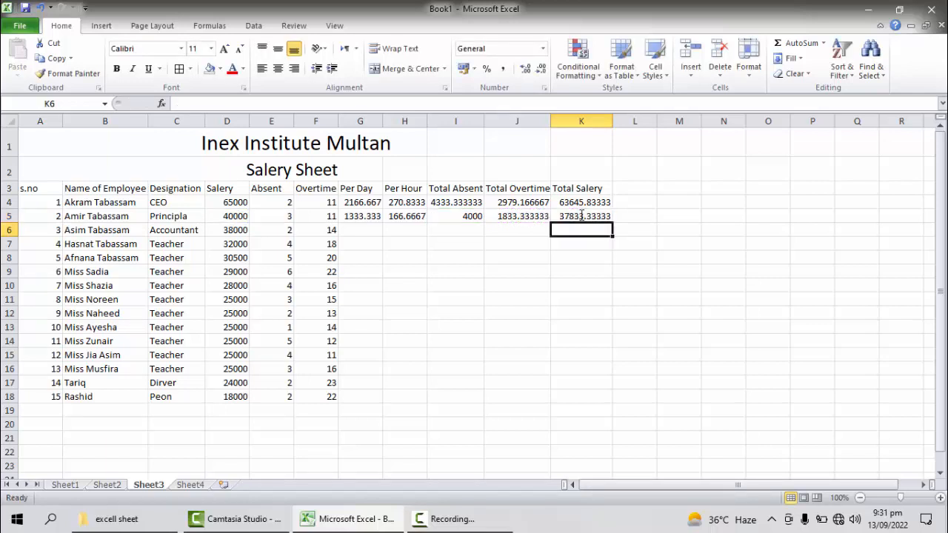
Step: Apply All Borders to the whole salary table, from the header row through the last employee, A3:K18
{"action": "left_click", "coordinate": [33, 189]}
{"action": "left_click_drag", "start_coordinate": [32, 189], "coordinate": [611, 398]}
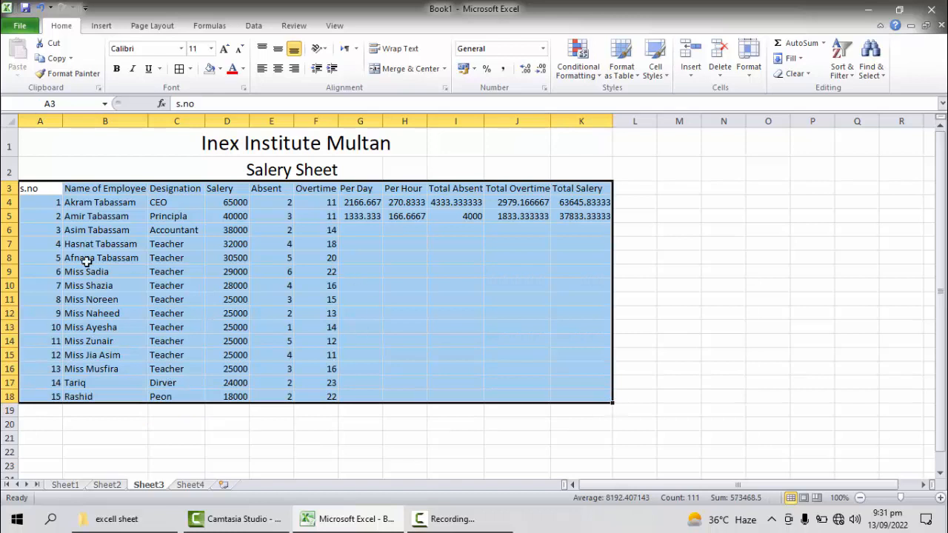
{"action": "left_click", "coordinate": [190, 69]}
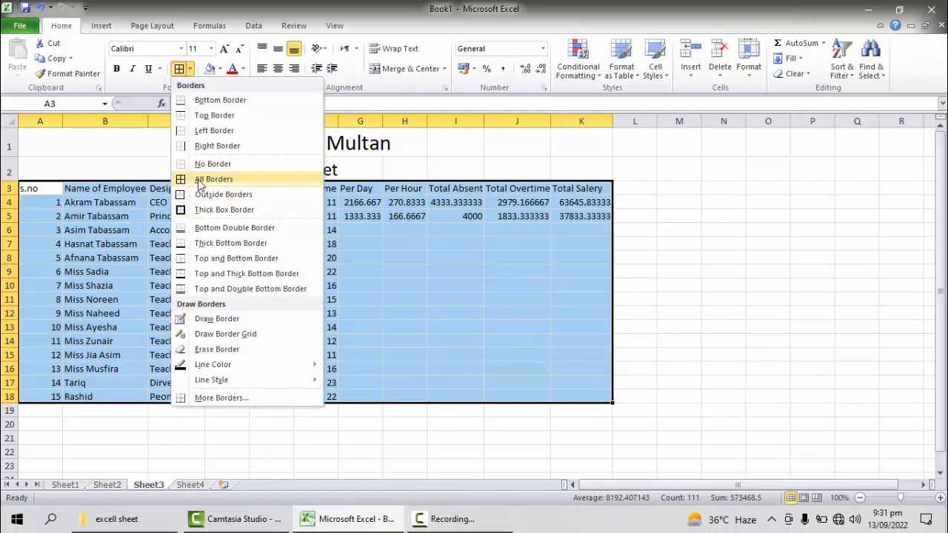
{"action": "left_click", "coordinate": [203, 183]}
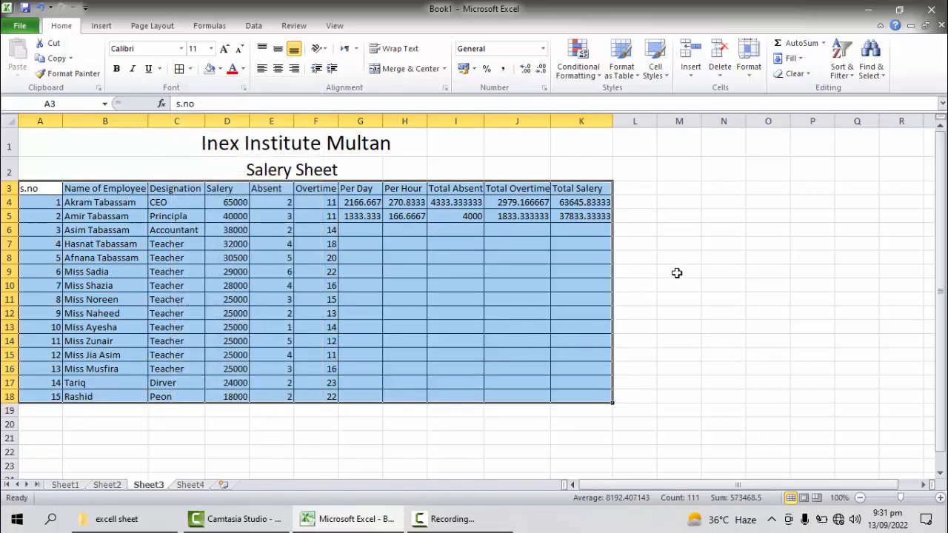
{"action": "left_click", "coordinate": [645, 296]}
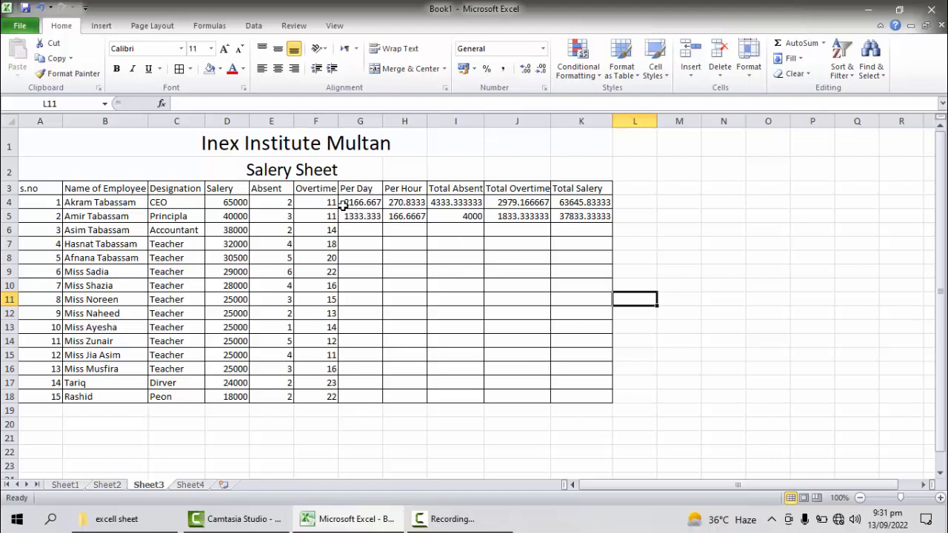
Step: Try filling the formulas in G4:K5 down through row 18, inspect the formula in H18, and undo the fill
{"action": "left_click_drag", "start_coordinate": [345, 203], "coordinate": [613, 404]}
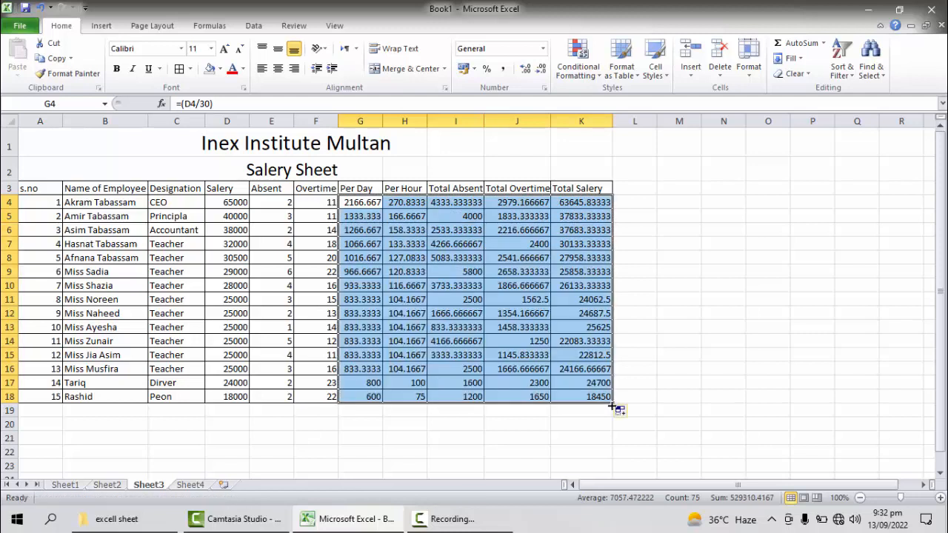
{"action": "left_click", "coordinate": [398, 397]}
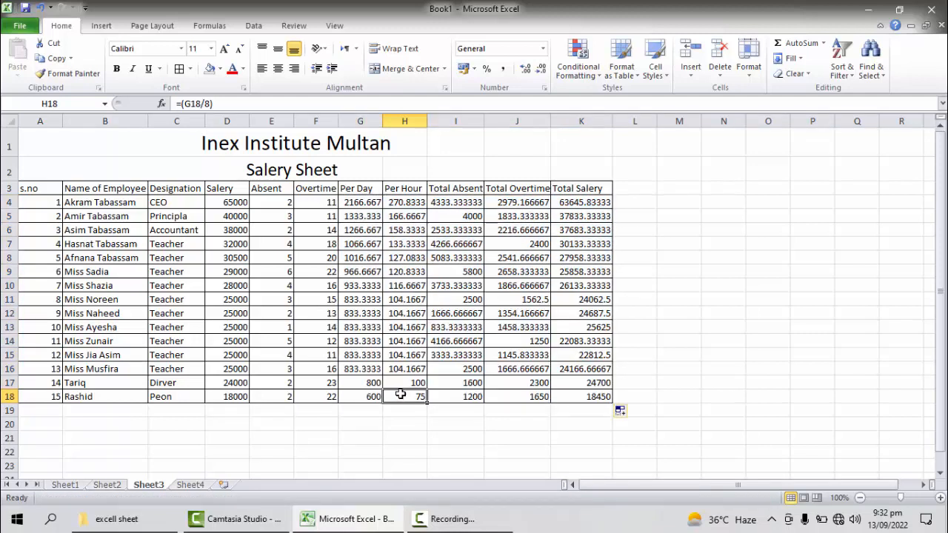
{"action": "double_click", "coordinate": [400, 396]}
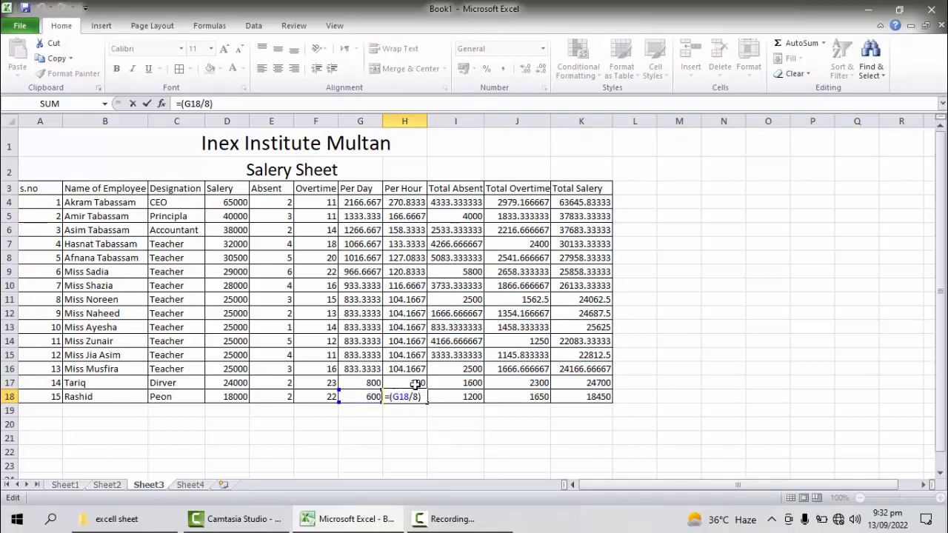
{"action": "key", "text": "Return"}
{"action": "left_click", "coordinate": [689, 300]}
{"action": "key", "text": "ctrl+z"}
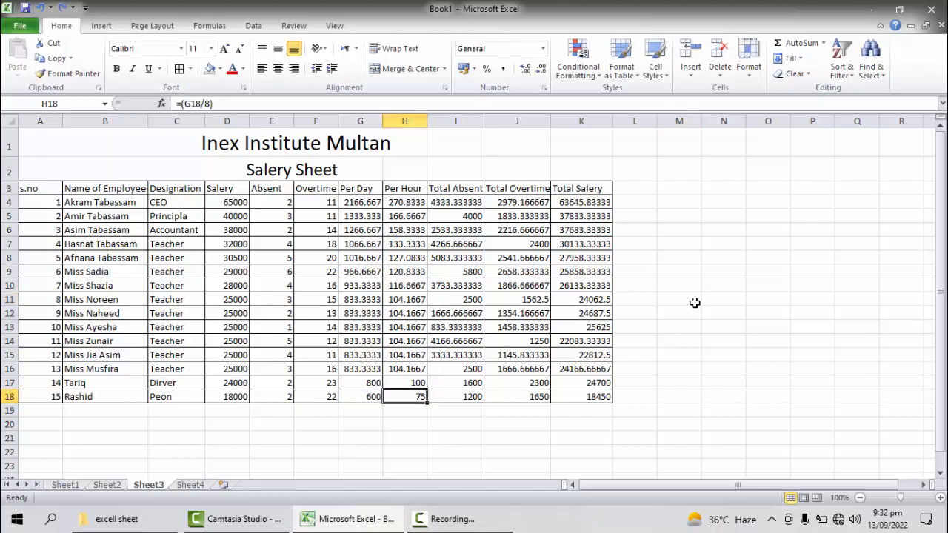
{"action": "key", "text": "ctrl+z"}
{"action": "left_click", "coordinate": [422, 256]}
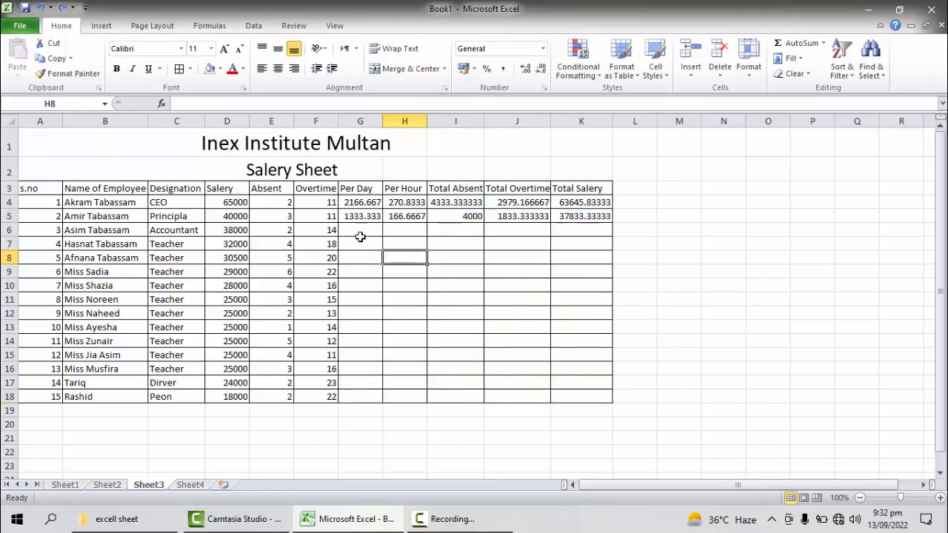
Step: Fill the formulas in G4:K5 down through row 18 for all employees and check the Per Hour formula in H16
{"action": "left_click_drag", "start_coordinate": [356, 202], "coordinate": [618, 403]}
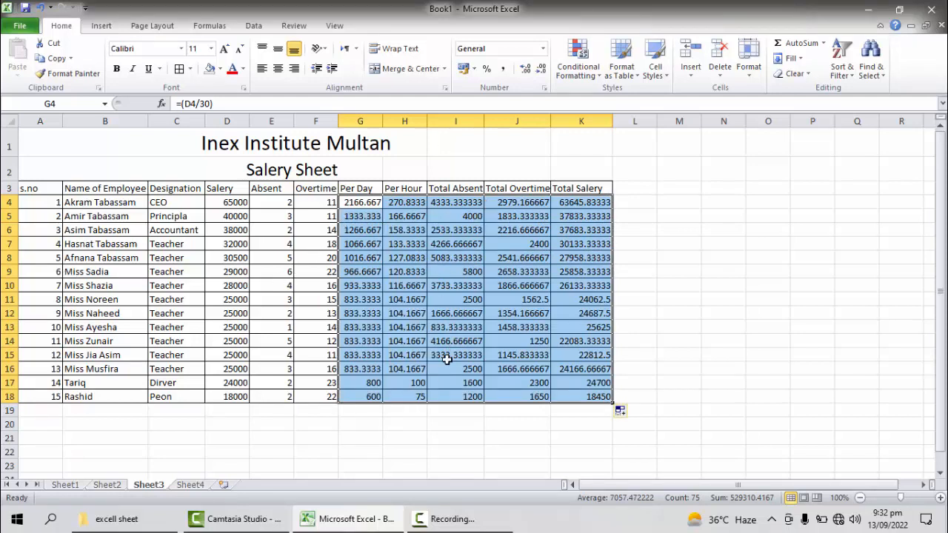
{"action": "left_click", "coordinate": [409, 368]}
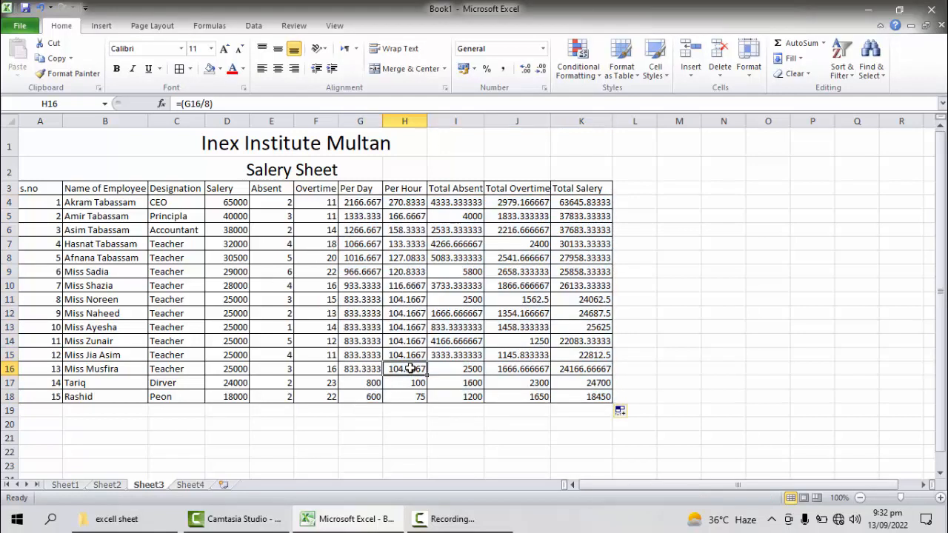
{"action": "double_click", "coordinate": [409, 368]}
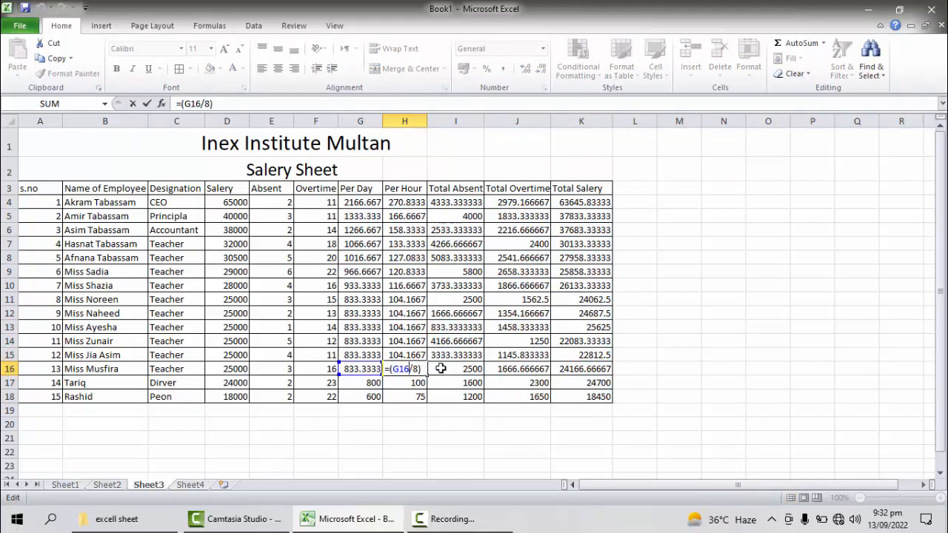
{"action": "key", "text": "Return"}
Step: Inspect the Total Absent, Total Overtime and Total Salery formulas in row 13 without changing them
{"action": "left_click", "coordinate": [471, 328]}
{"action": "double_click", "coordinate": [471, 328]}
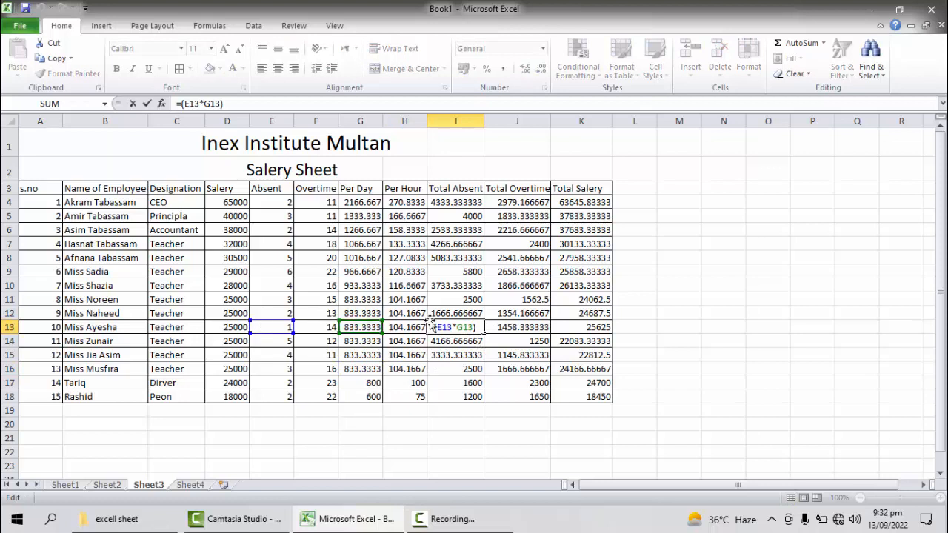
{"action": "key", "text": "Return"}
{"action": "double_click", "coordinate": [530, 330]}
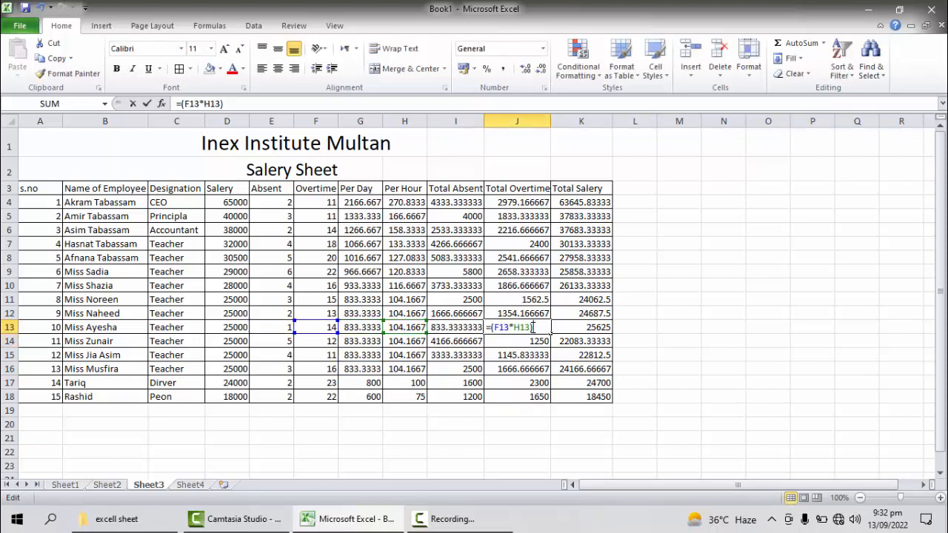
{"action": "left_click", "coordinate": [582, 329]}
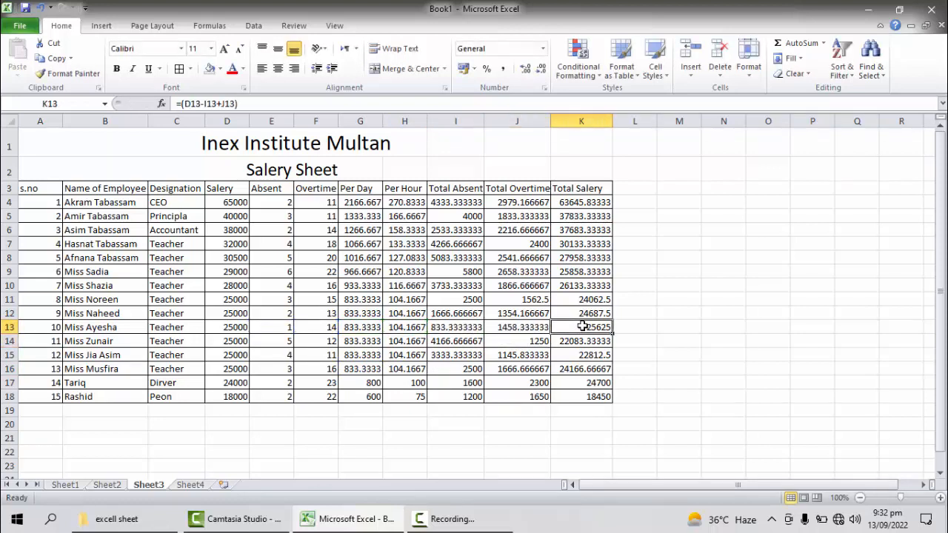
{"action": "double_click", "coordinate": [582, 330]}
{"action": "key", "text": "Return"}
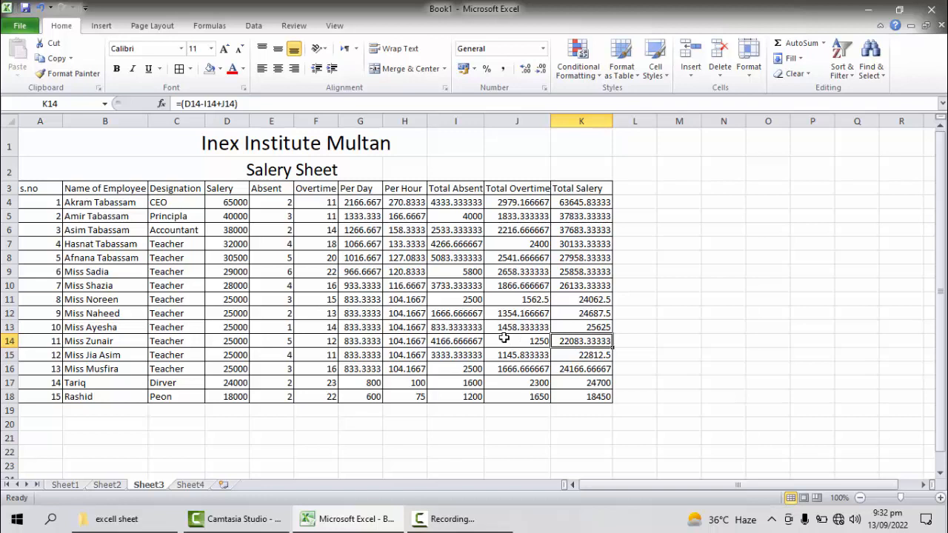
{"action": "left_click", "coordinate": [451, 525]}
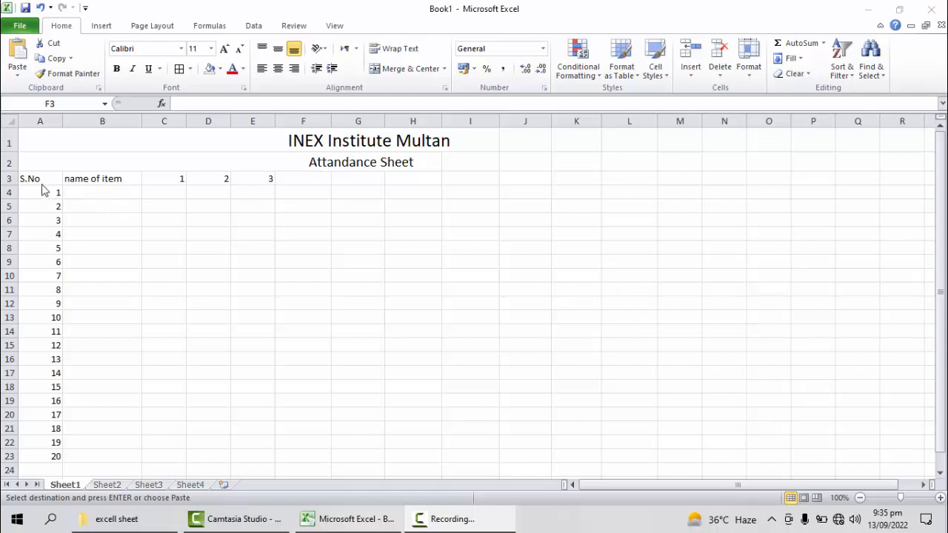
Step: Change the column header in B3 of the attendance sheet on Sheet1 to "name of students"
{"action": "left_click", "coordinate": [121, 182]}
{"action": "key", "text": "BackSpace"}
{"action": "left_click", "coordinate": [128, 179]}
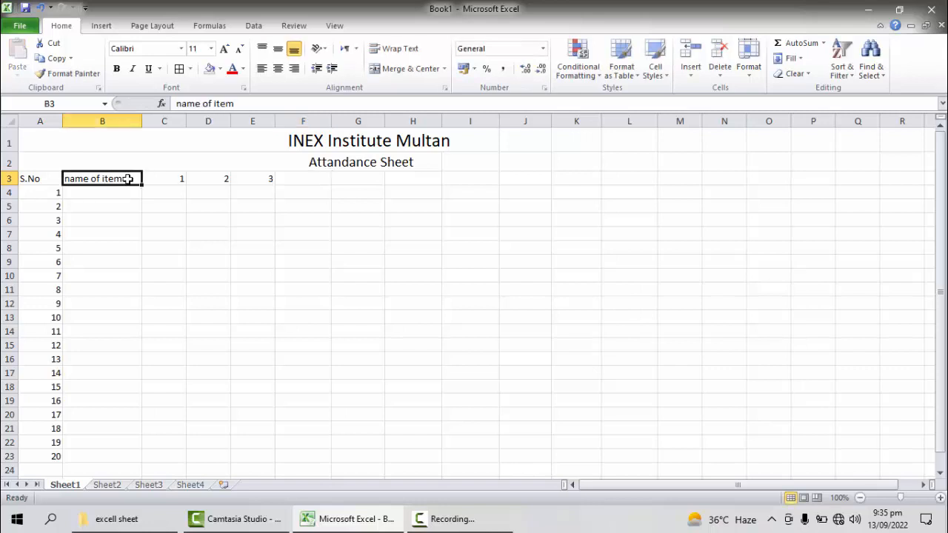
{"action": "double_click", "coordinate": [128, 178]}
{"action": "key", "text": "BackSpace"}
{"action": "key", "text": "BackSpace"}
{"action": "key", "text": "BackSpace"}
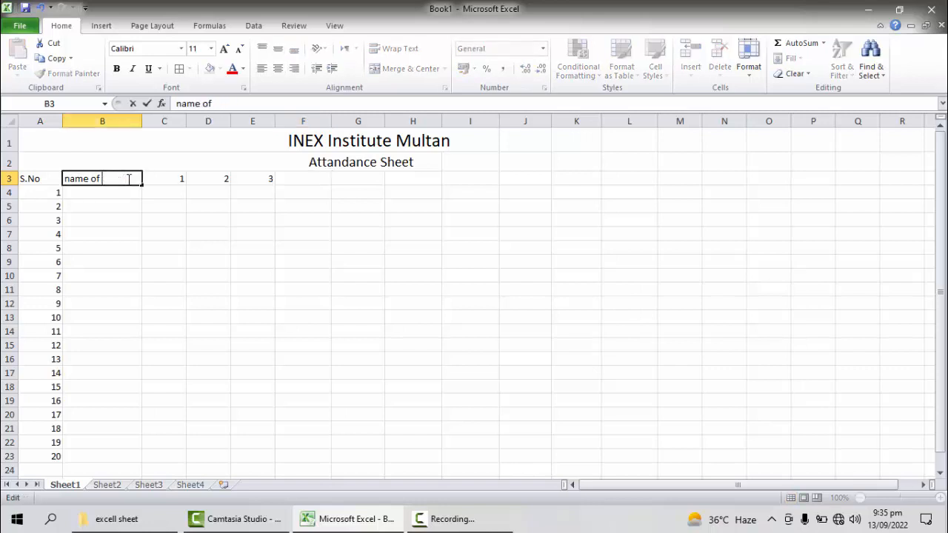
{"action": "type", "text": "students"}
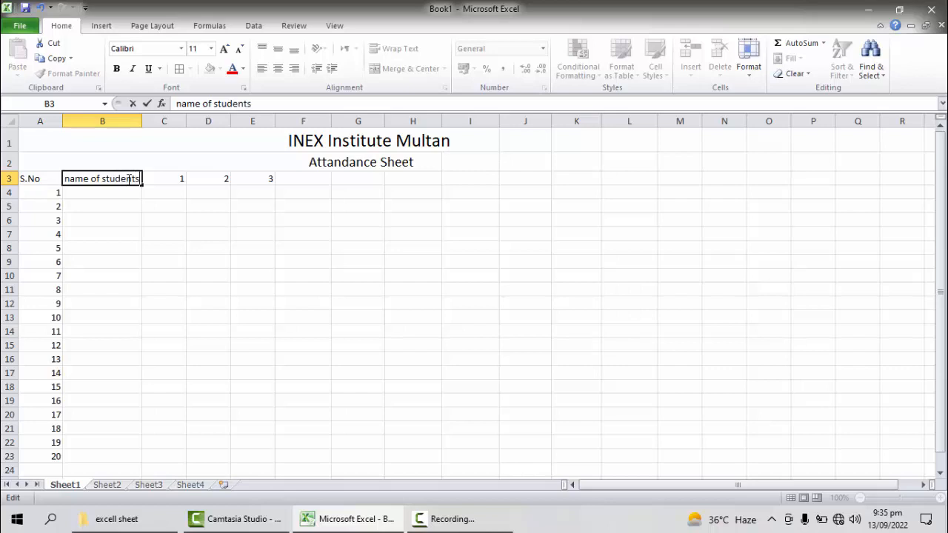
{"action": "left_click", "coordinate": [226, 229]}
{"action": "left_click", "coordinate": [170, 178]}
{"action": "left_click", "coordinate": [205, 178]}
{"action": "left_click", "coordinate": [255, 178]}
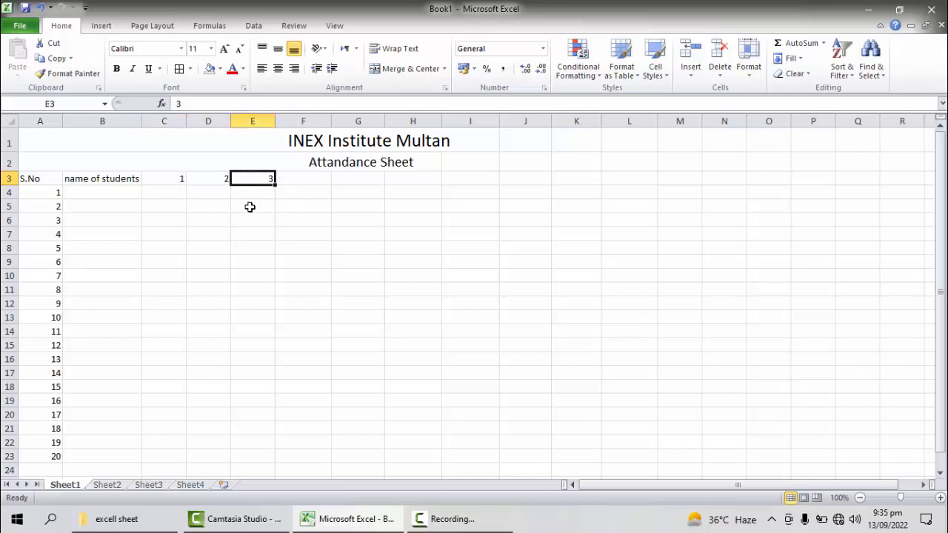
{"action": "left_click", "coordinate": [98, 193]}
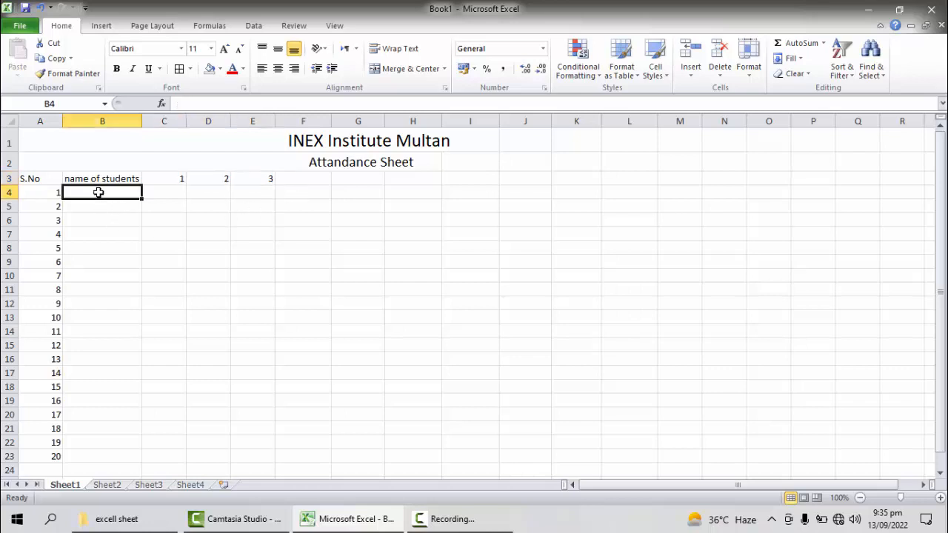
{"action": "left_click", "coordinate": [103, 232]}
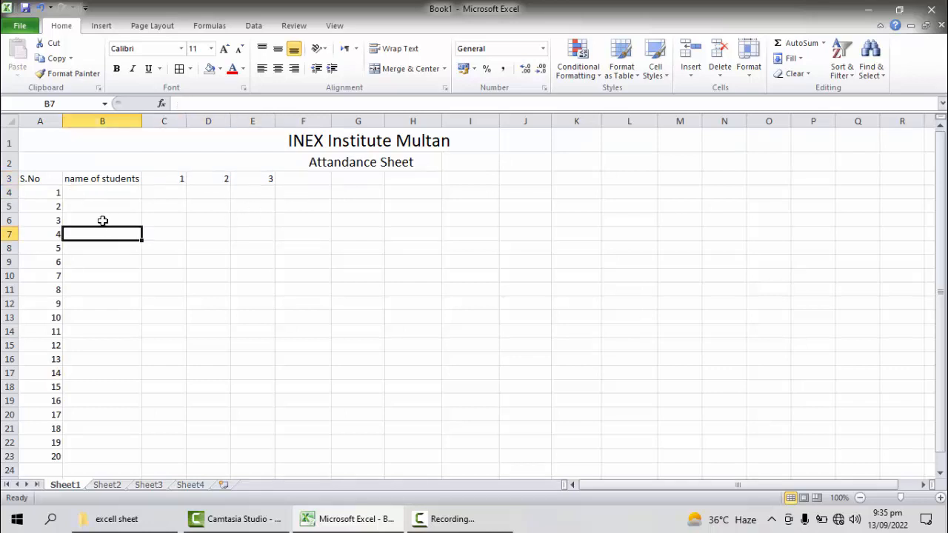
{"action": "double_click", "coordinate": [93, 195]}
{"action": "left_click", "coordinate": [91, 260]}
{"action": "left_click", "coordinate": [85, 193]}
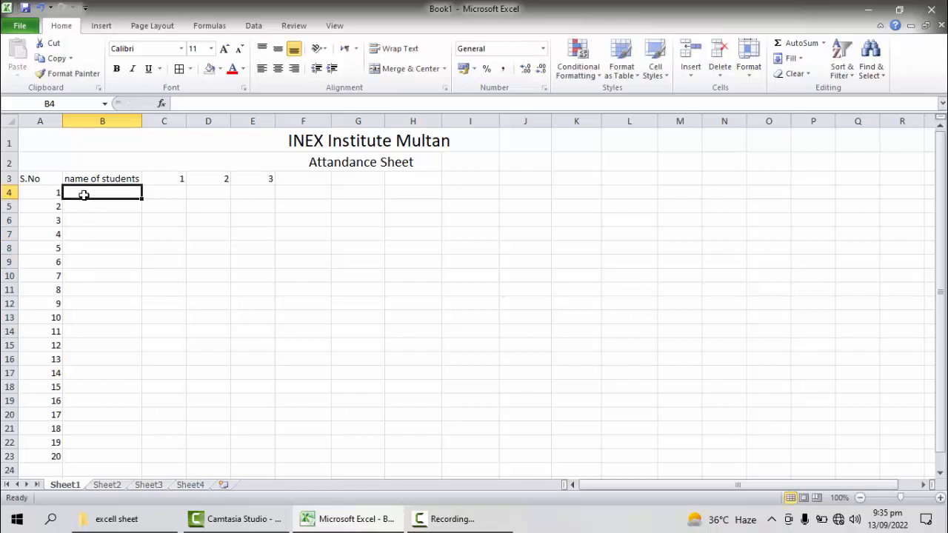
{"action": "right_click", "coordinate": [86, 194]}
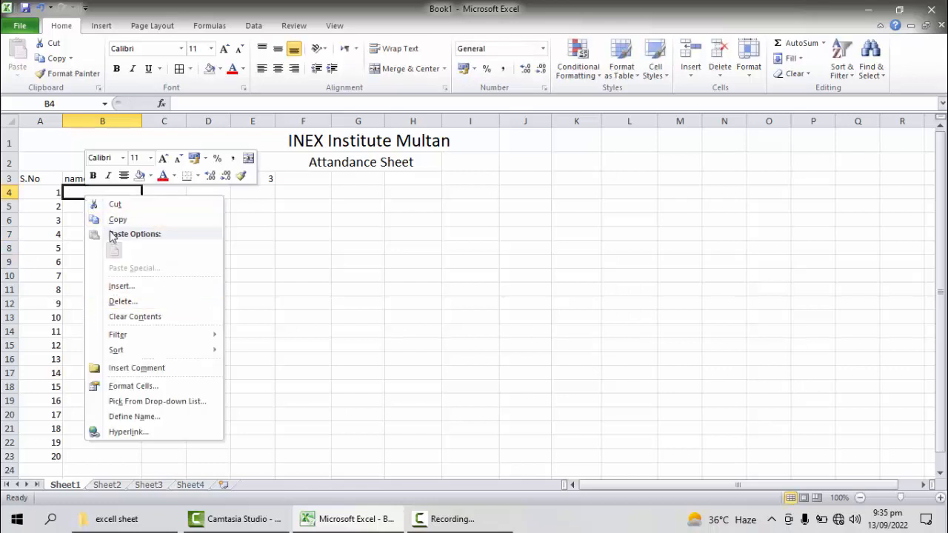
{"action": "left_click", "coordinate": [155, 220]}
{"action": "left_click", "coordinate": [157, 222]}
{"action": "left_click", "coordinate": [167, 290]}
{"action": "double_click", "coordinate": [297, 306]}
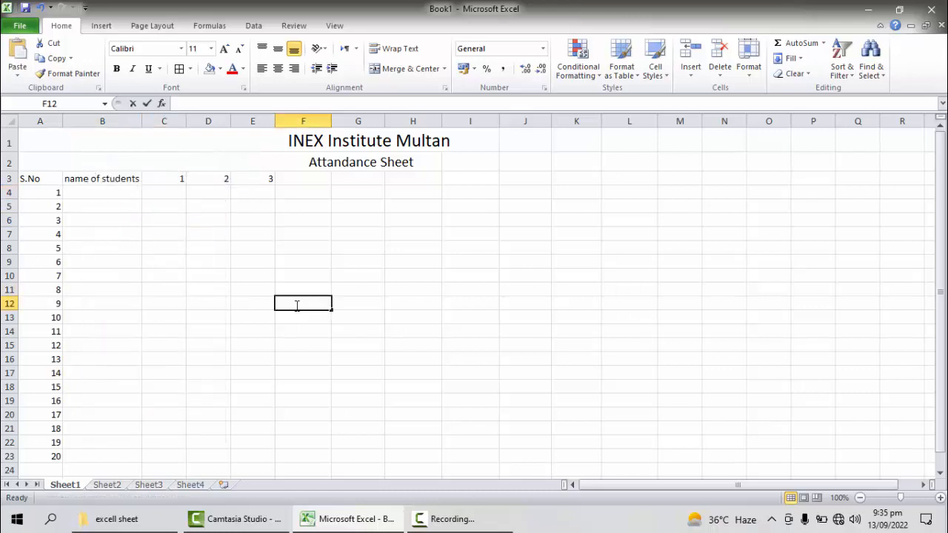
{"action": "left_click", "coordinate": [99, 190]}
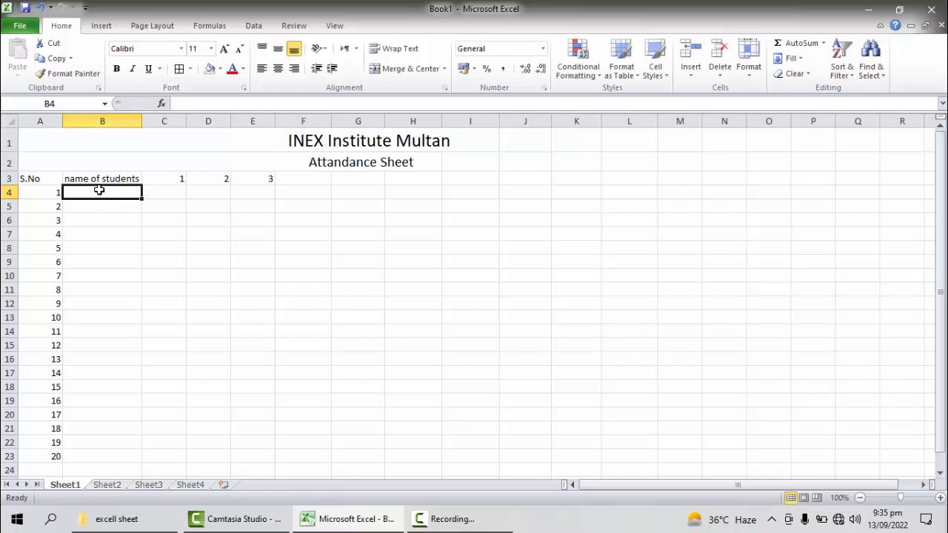
Step: Copy the employee names from Sheet3 and paste them into the attendance sheet on Sheet1 starting at B4
{"action": "left_click", "coordinate": [185, 487]}
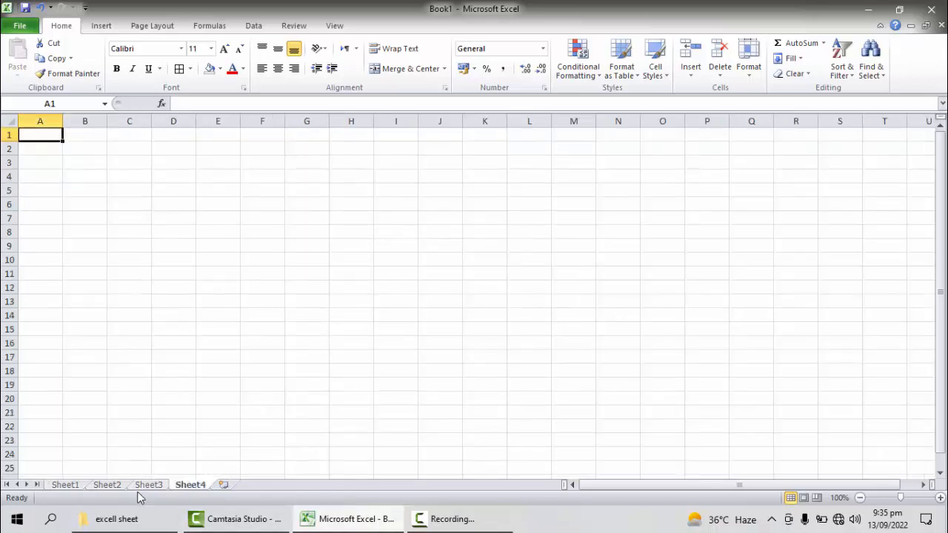
{"action": "left_click", "coordinate": [145, 486]}
{"action": "left_click_drag", "start_coordinate": [89, 205], "coordinate": [100, 394]}
{"action": "right_click", "coordinate": [99, 393]}
{"action": "left_click", "coordinate": [131, 360]}
{"action": "right_click", "coordinate": [107, 372]}
{"action": "left_click", "coordinate": [138, 140]}
{"action": "left_click", "coordinate": [72, 485]}
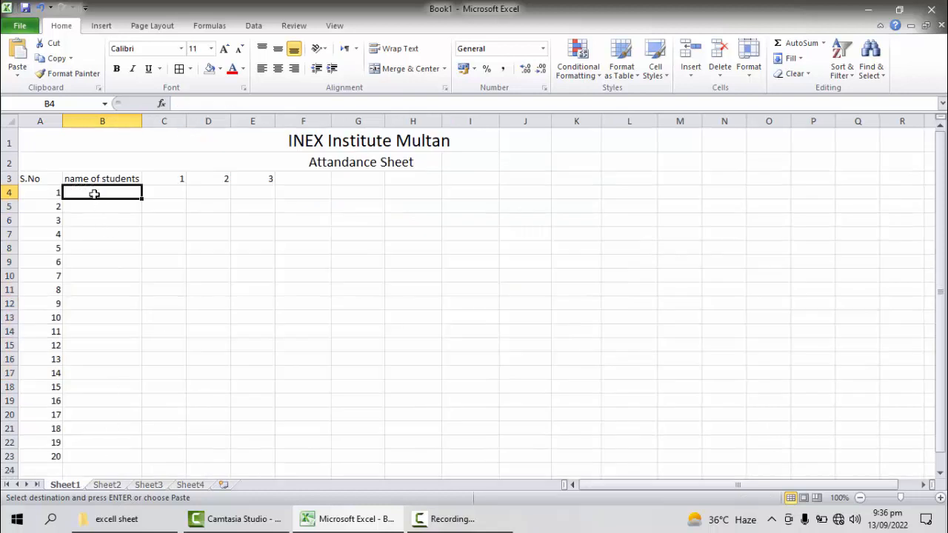
{"action": "key", "text": "ctrl+v"}
Step: Clear the surplus serial numbers 16 to 20 from A19:A23
{"action": "left_click", "coordinate": [211, 372]}
{"action": "left_click_drag", "start_coordinate": [34, 401], "coordinate": [43, 460]}
{"action": "key", "text": "Delete"}
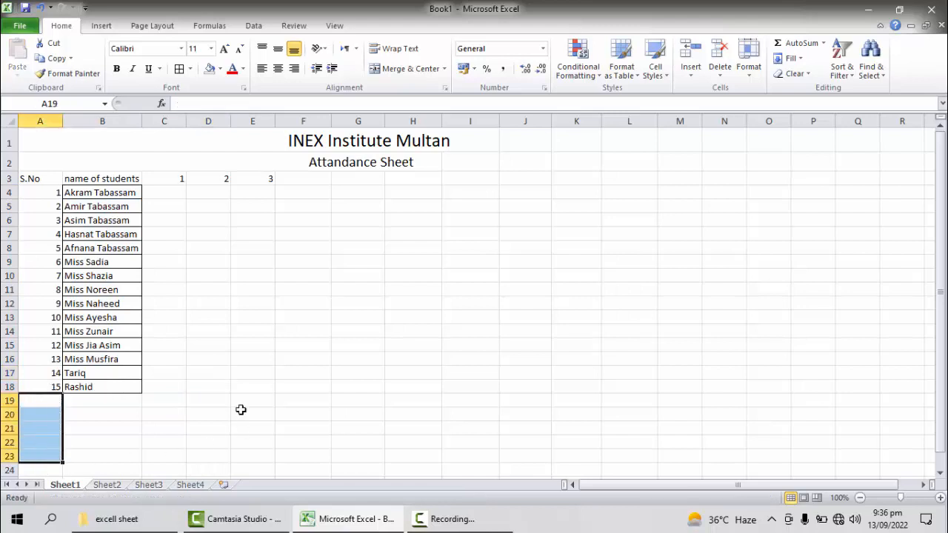
{"action": "left_click", "coordinate": [222, 372]}
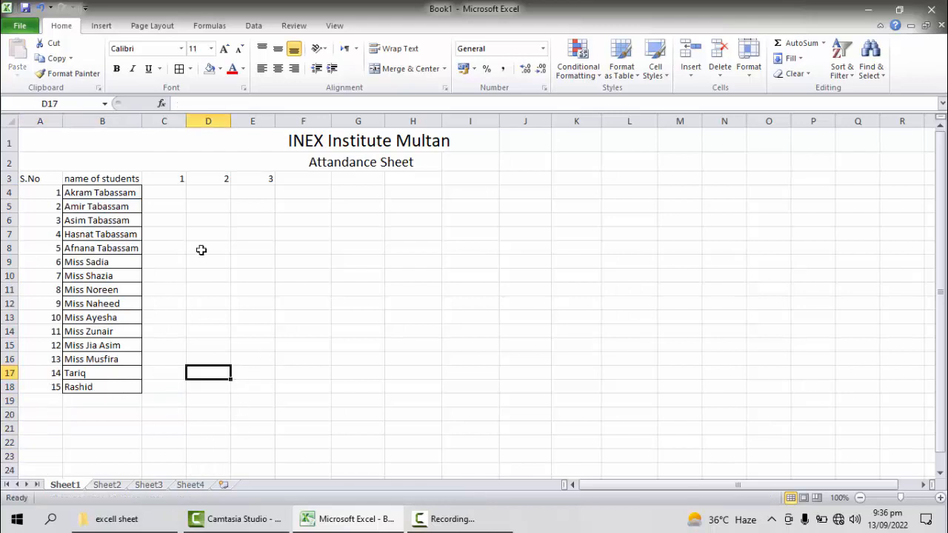
Step: Extend the day number series in C3:E3 across row 3 to 30 in AF3
{"action": "left_click", "coordinate": [178, 180]}
{"action": "left_click", "coordinate": [213, 177]}
{"action": "left_click", "coordinate": [266, 179]}
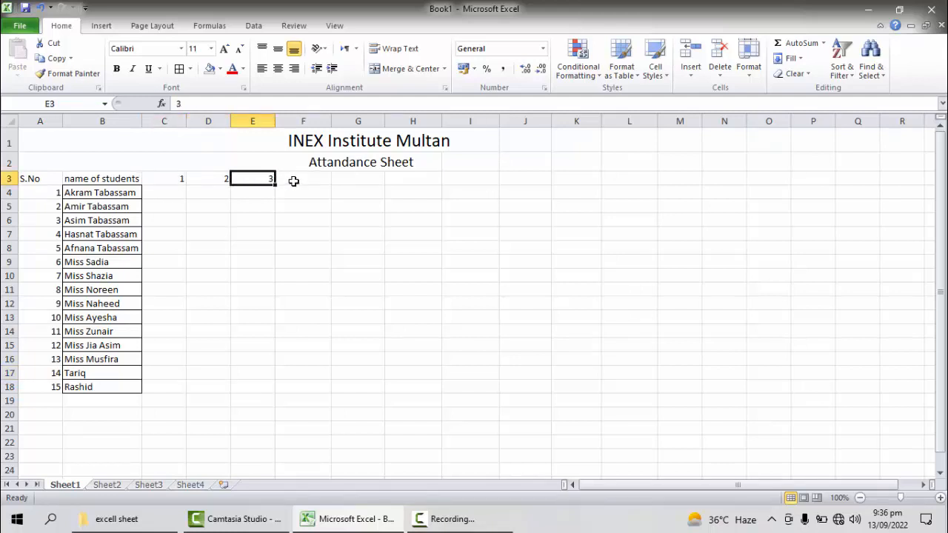
{"action": "left_click_drag", "start_coordinate": [170, 180], "coordinate": [854, 181]}
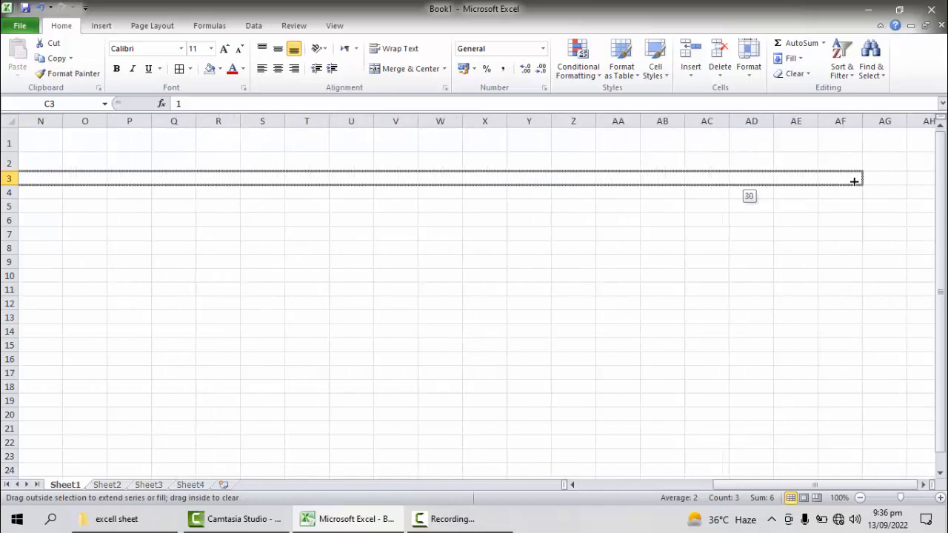
{"action": "mouse_move", "coordinate": [884, 181]}
{"action": "left_mouse_down"}
{"action": "mouse_move", "coordinate": [823, 182]}
{"action": "mouse_move", "coordinate": [865, 184]}
{"action": "left_mouse_up"}
{"action": "left_click", "coordinate": [761, 272]}
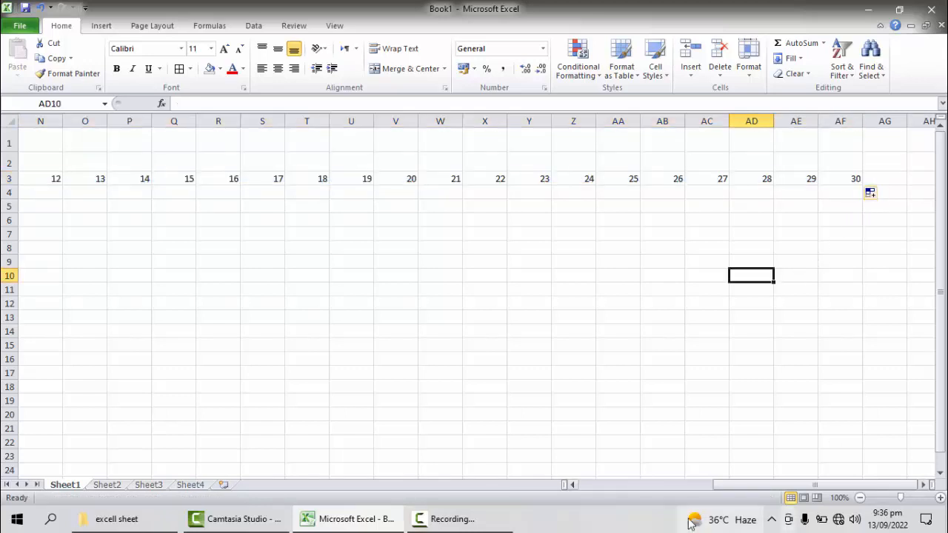
Step: Set the column width of the day columns C through AF to 2.7
{"action": "left_click_drag", "start_coordinate": [741, 485], "coordinate": [593, 507]}
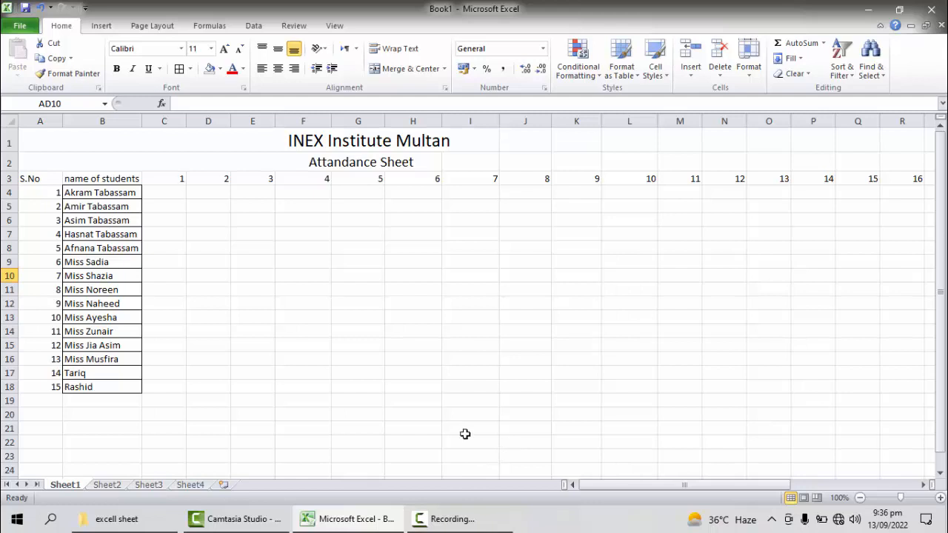
{"action": "left_click", "coordinate": [164, 118]}
{"action": "left_click", "coordinate": [302, 274]}
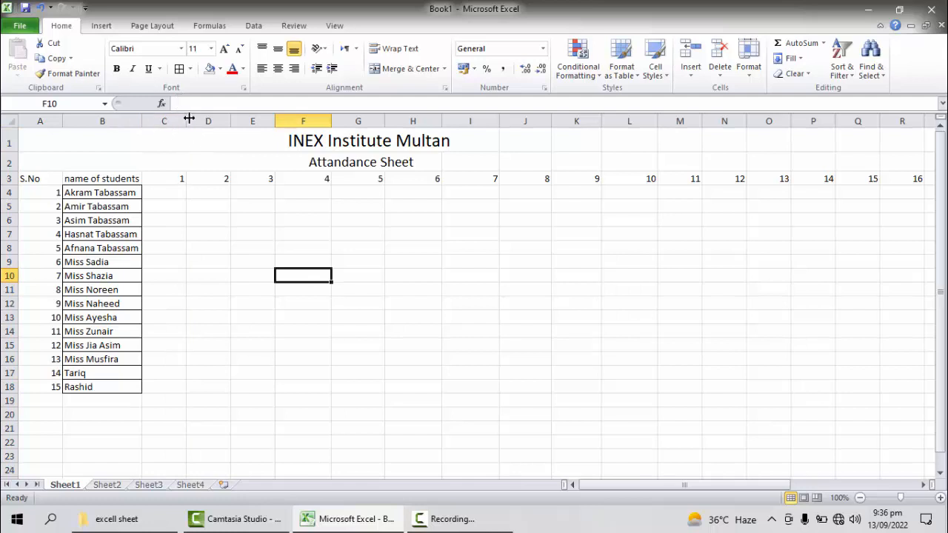
{"action": "left_click", "coordinate": [164, 118]}
{"action": "left_click_drag", "start_coordinate": [164, 121], "coordinate": [828, 155]}
{"action": "right_click", "coordinate": [748, 121]}
{"action": "key", "text": "Escape"}
{"action": "right_click", "coordinate": [794, 126]}
{"action": "key", "text": "Escape"}
{"action": "right_click", "coordinate": [832, 130]}
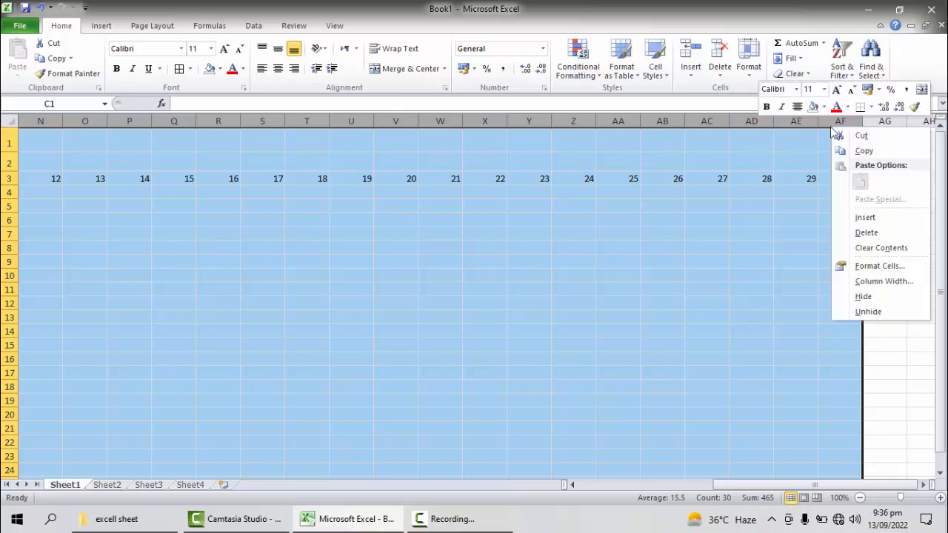
{"action": "left_click", "coordinate": [881, 281]}
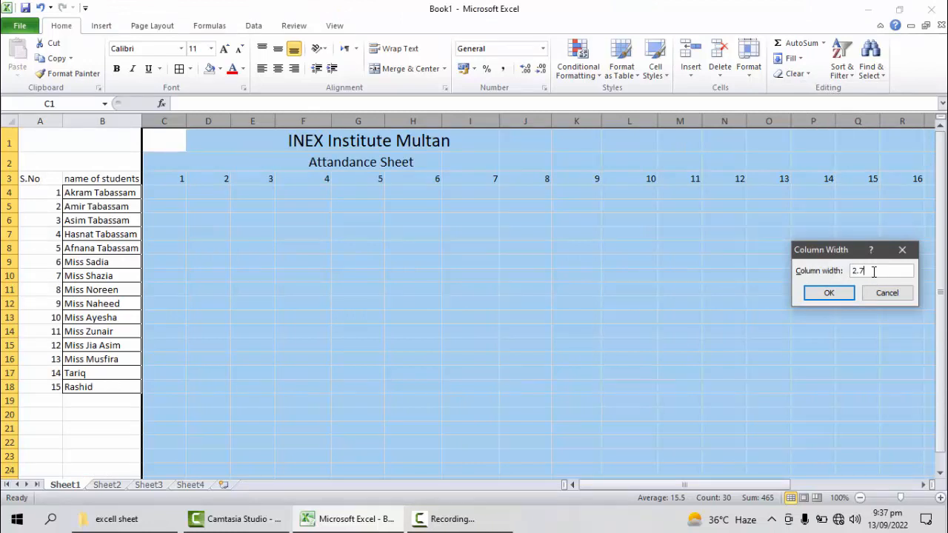
{"action": "key", "text": "Return"}
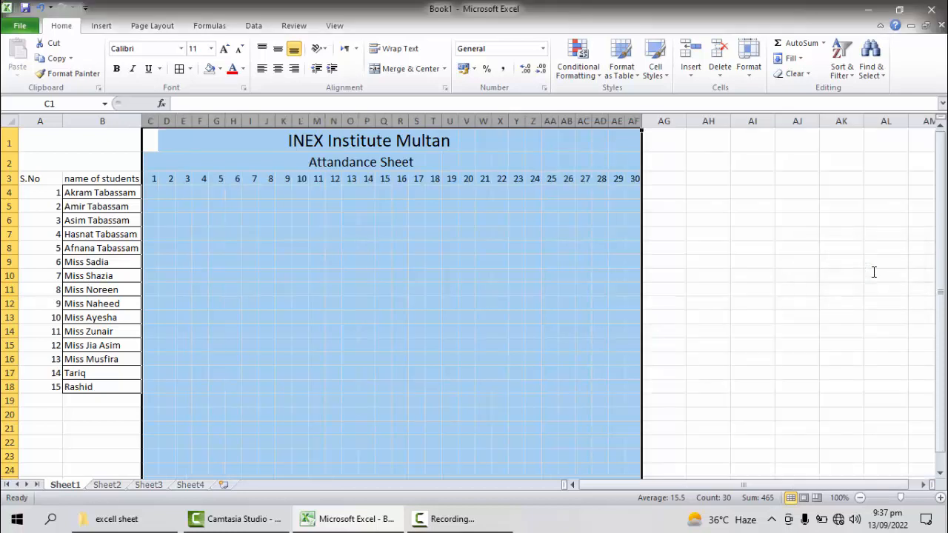
{"action": "left_click", "coordinate": [788, 303]}
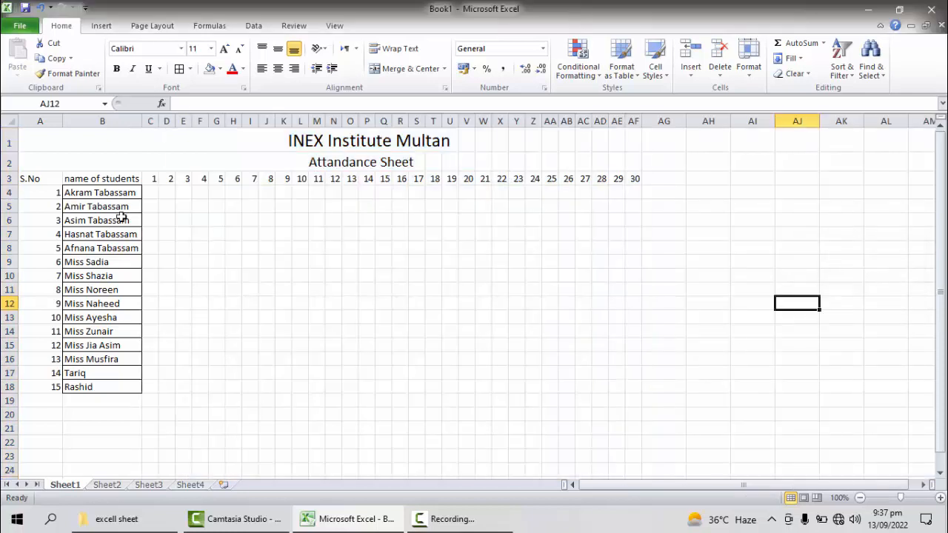
Step: Apply all borders to the attendance table range A3:AG18
{"action": "left_click", "coordinate": [33, 181]}
{"action": "left_click_drag", "start_coordinate": [41, 186], "coordinate": [647, 382]}
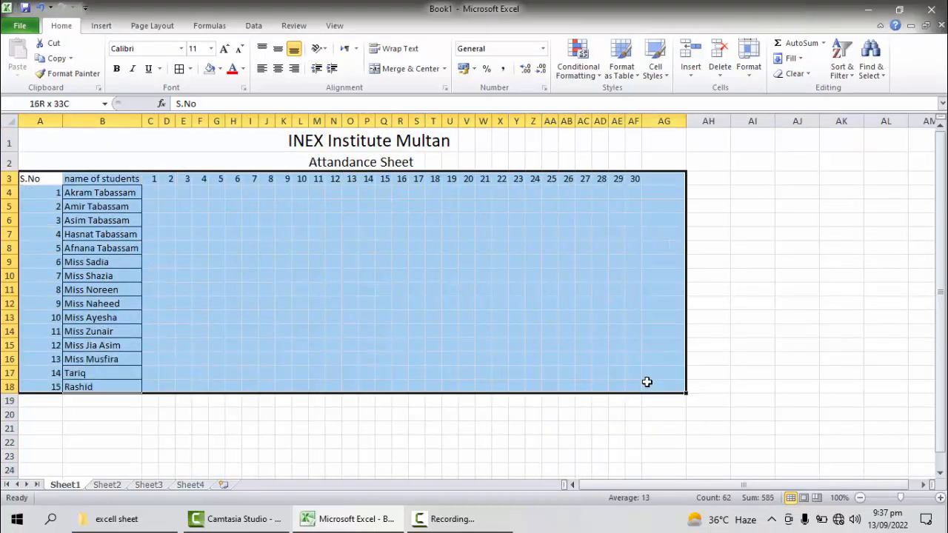
{"action": "left_click", "coordinate": [646, 382]}
{"action": "left_click_drag", "start_coordinate": [20, 179], "coordinate": [685, 389]}
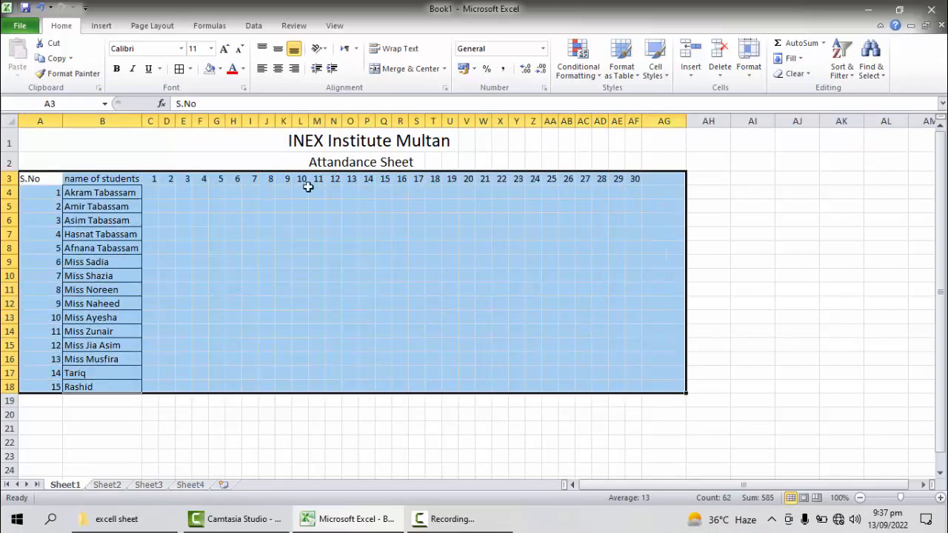
{"action": "left_click", "coordinate": [190, 68]}
{"action": "left_click", "coordinate": [198, 179]}
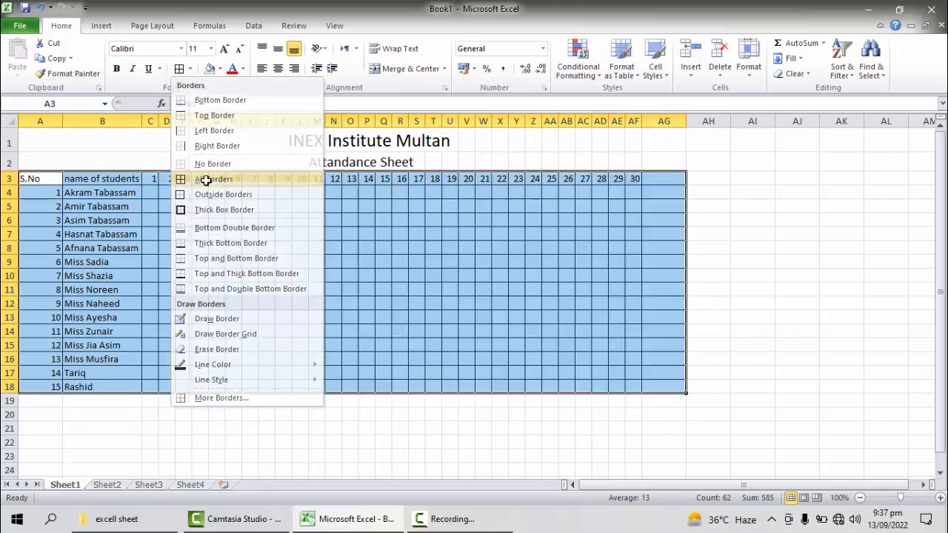
{"action": "left_click", "coordinate": [656, 307]}
Step: Enter the header "Remarks" in AG3, following the day 30 column
{"action": "double_click", "coordinate": [656, 182]}
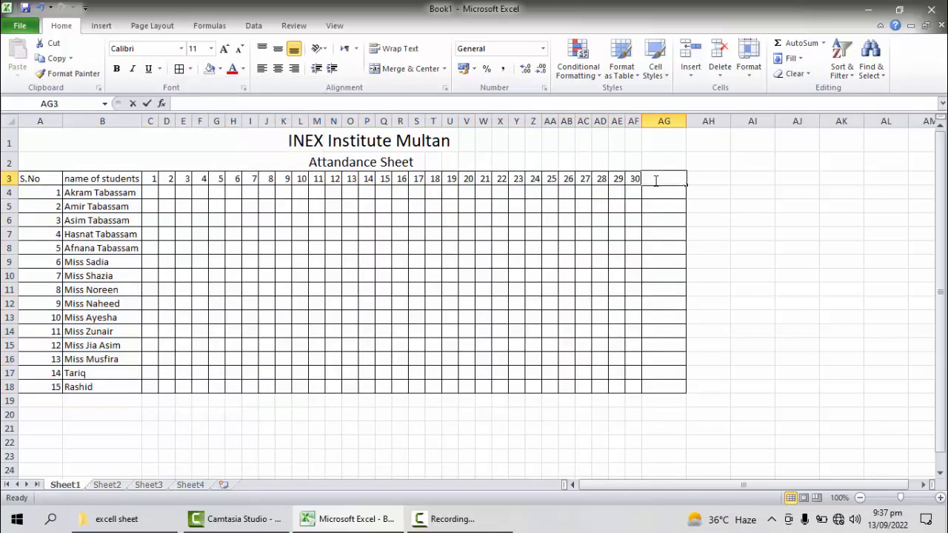
{"action": "type", "text": "Remarks"}
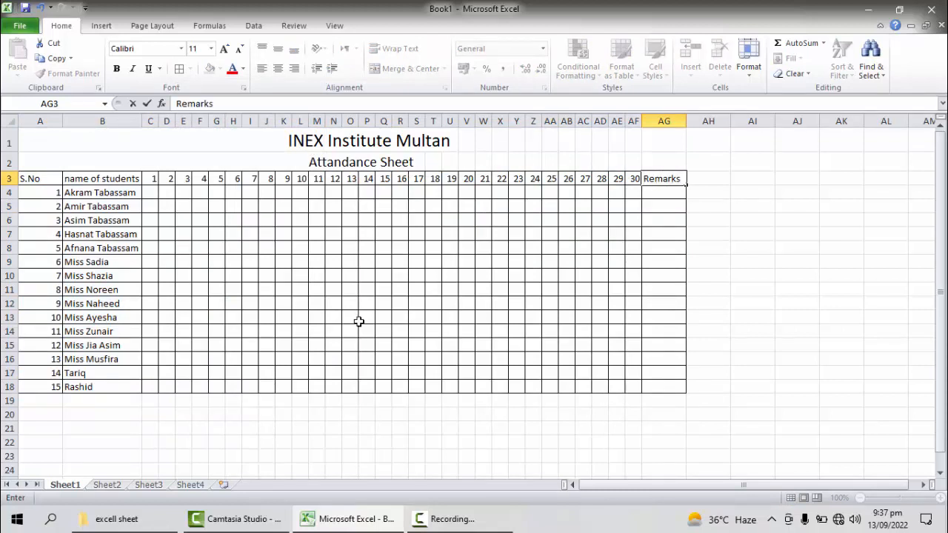
{"action": "left_click", "coordinate": [363, 401]}
Step: Mark the first student's attendance in row 4 as p for days 1 to 4 and l for days 5 to 7
{"action": "left_click", "coordinate": [152, 193]}
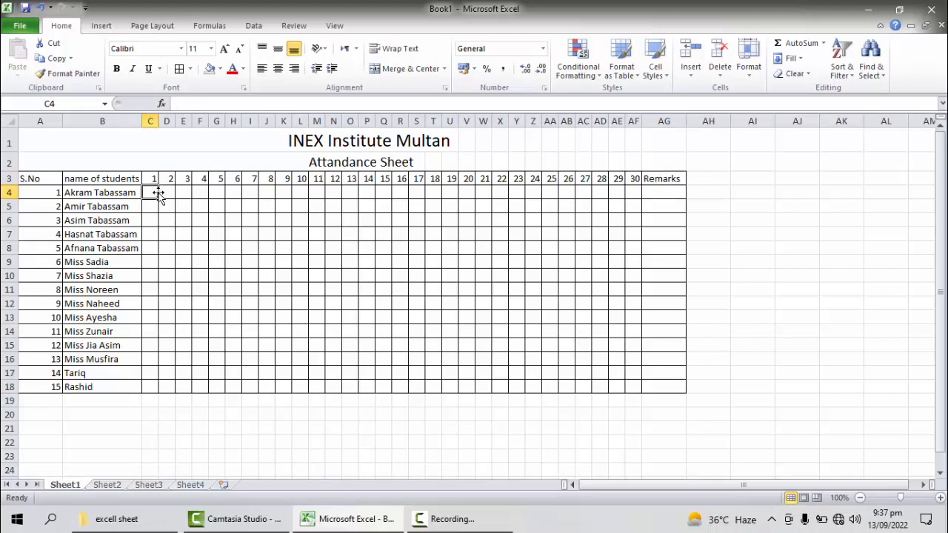
{"action": "type", "text": "p"}
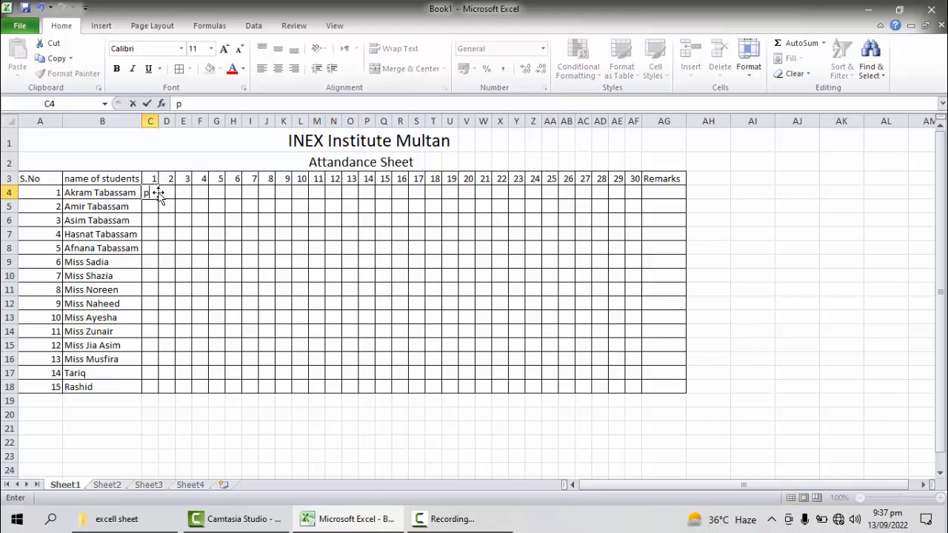
{"action": "key", "text": "Tab"}
{"action": "key", "text": "Tab"}
{"action": "type", "text": "p"}
{"action": "key", "text": "Tab"}
{"action": "type", "text": "p"}
{"action": "key", "text": "Tab"}
{"action": "type", "text": "l"}
{"action": "key", "text": "Tab"}
{"action": "type", "text": "l"}
{"action": "key", "text": "Tab"}
{"action": "type", "text": "l"}
{"action": "key", "text": "Tab"}
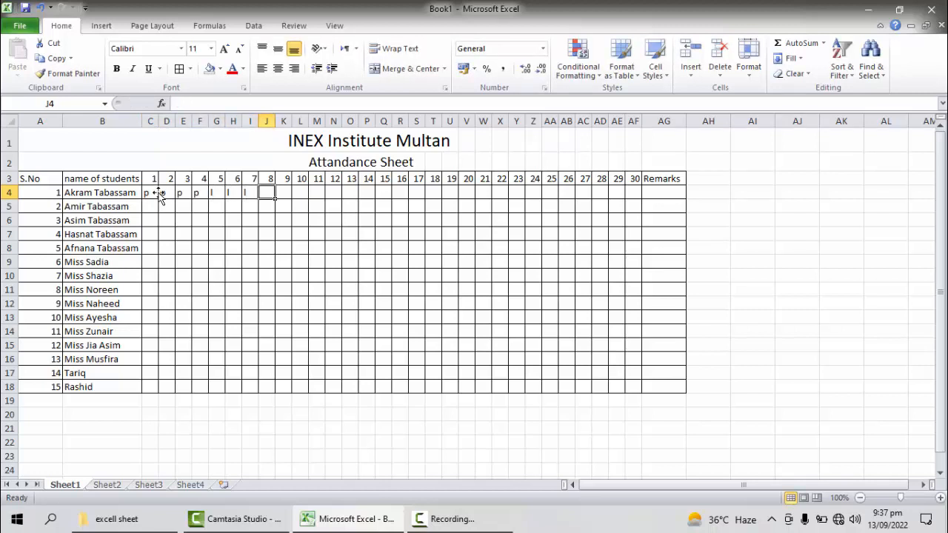
Step: Mark the first student's attendance as L for days 8 to 11 in J4:M4
{"action": "type", "text": "L"}
{"action": "key", "text": "Tab"}
{"action": "type", "text": "L"}
{"action": "key", "text": "Tab"}
{"action": "type", "text": "L"}
{"action": "key", "text": "Tab"}
{"action": "type", "text": "L"}
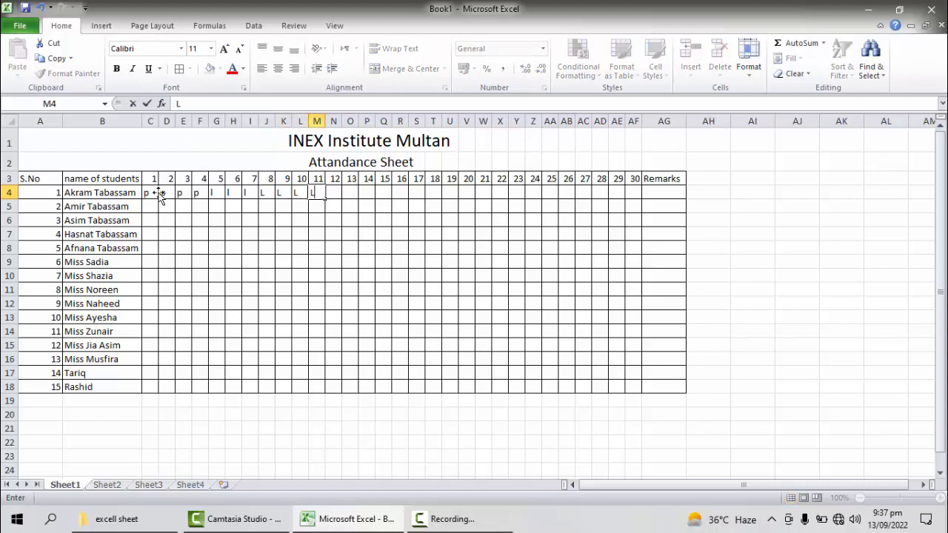
{"action": "left_click", "coordinate": [657, 193]}
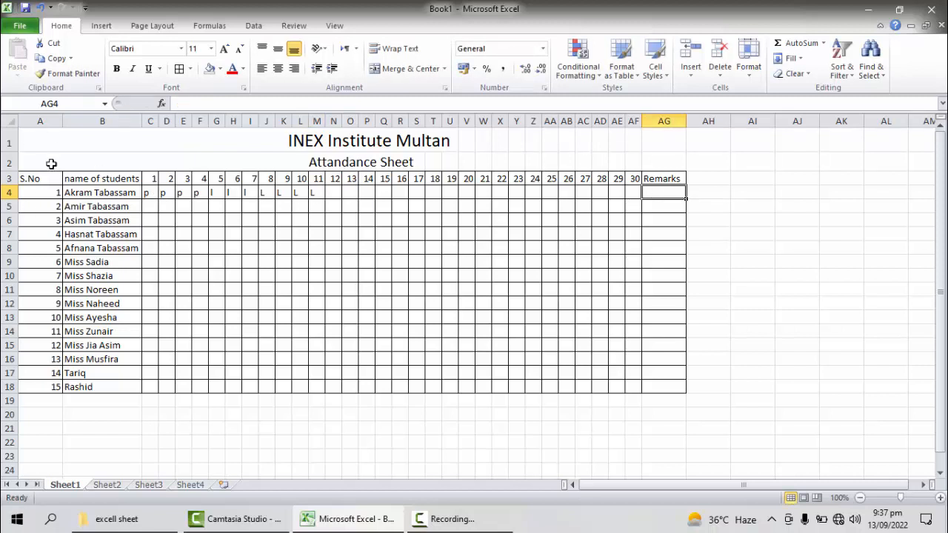
Step: Check the column width setting of day columns D through AF without changing it
{"action": "left_click_drag", "start_coordinate": [634, 120], "coordinate": [165, 121]}
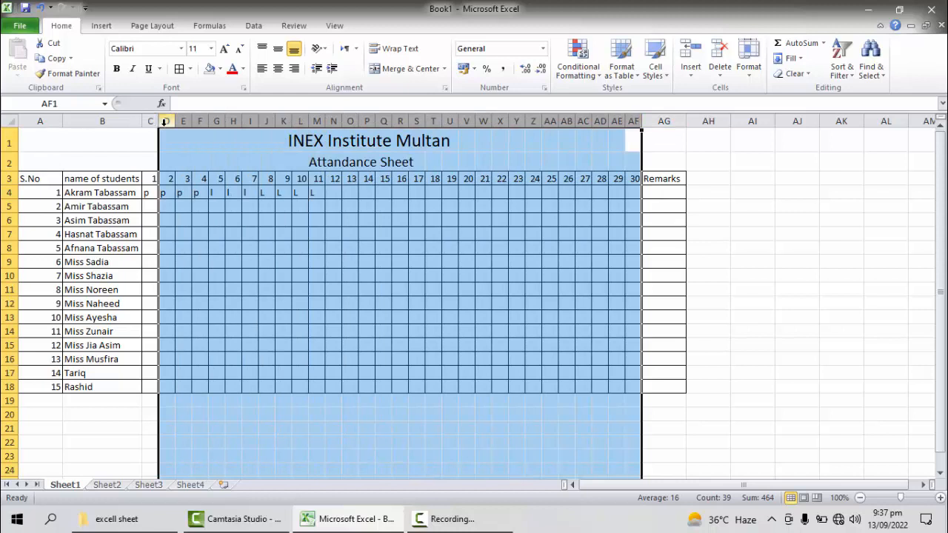
{"action": "right_click", "coordinate": [165, 125]}
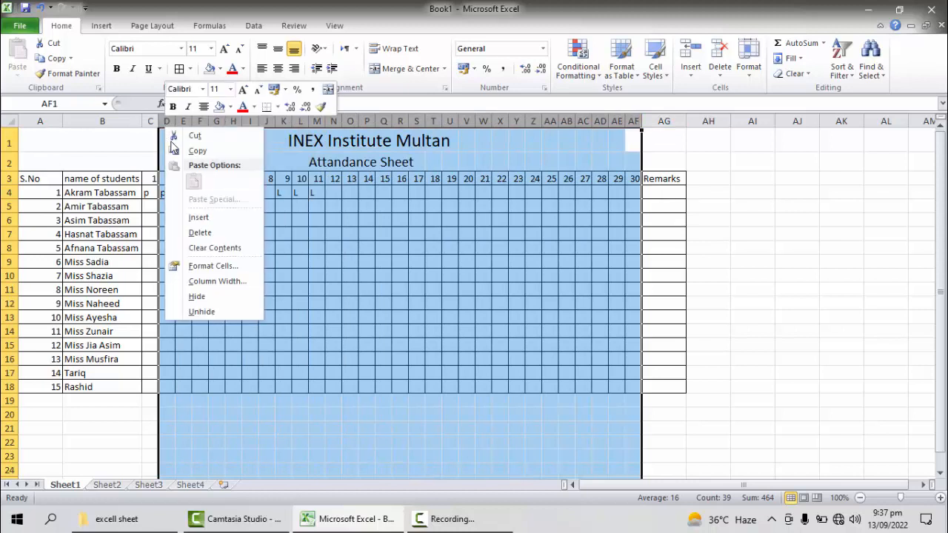
{"action": "left_click", "coordinate": [218, 288]}
{"action": "left_click", "coordinate": [231, 270]}
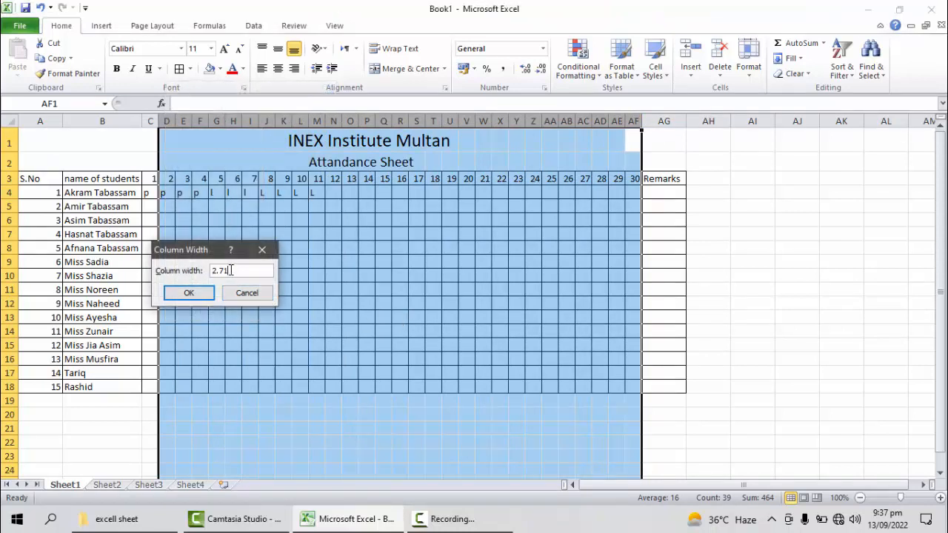
{"action": "left_click", "coordinate": [246, 293]}
{"action": "left_click", "coordinate": [341, 373]}
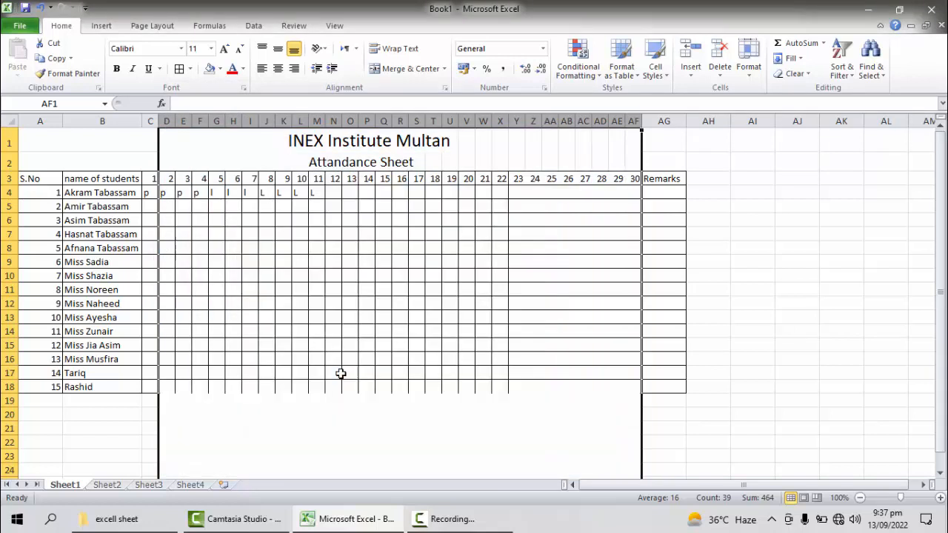
Step: Set the row height of attendance table rows 3 through 18 to 25
{"action": "left_click", "coordinate": [6, 178]}
{"action": "left_click_drag", "start_coordinate": [6, 178], "coordinate": [6, 387]}
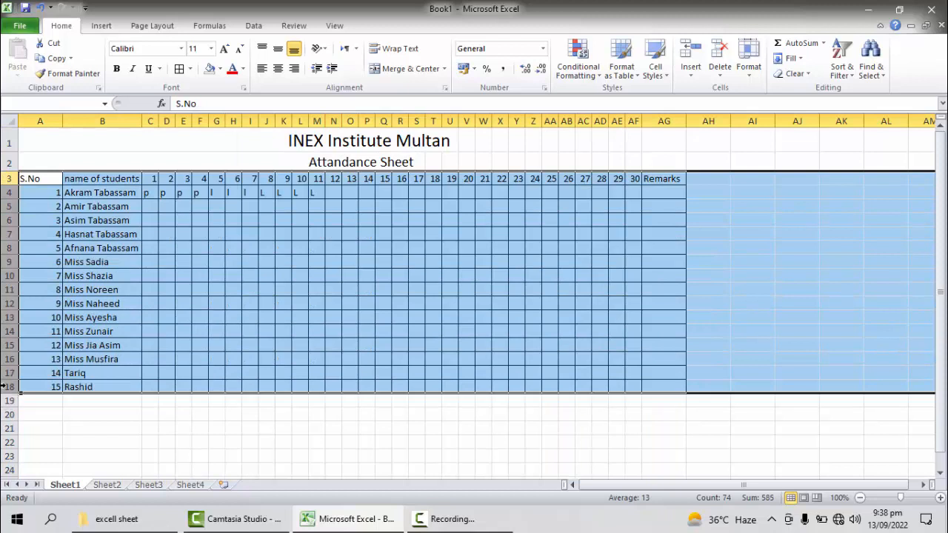
{"action": "right_click", "coordinate": [6, 387]}
{"action": "left_click", "coordinate": [46, 374]}
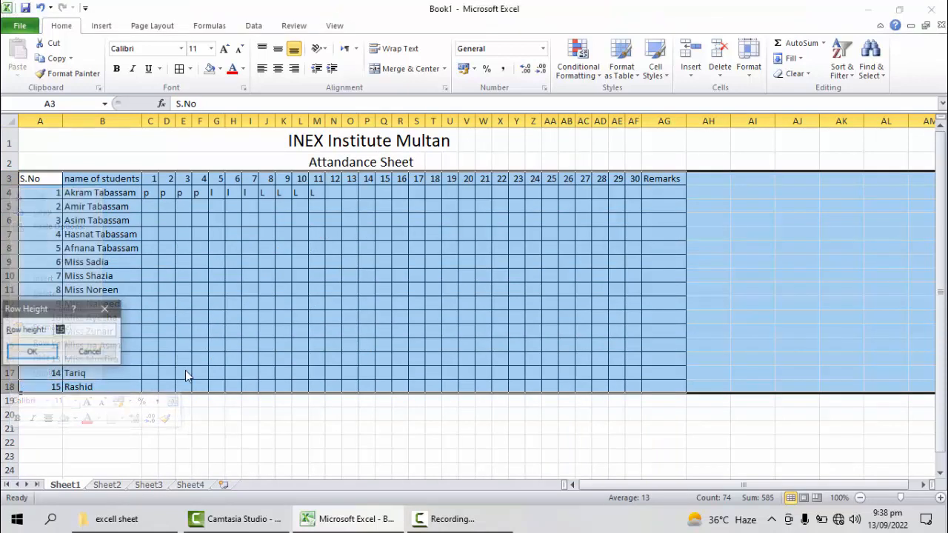
{"action": "type", "text": "25"}
{"action": "key", "text": "Return"}
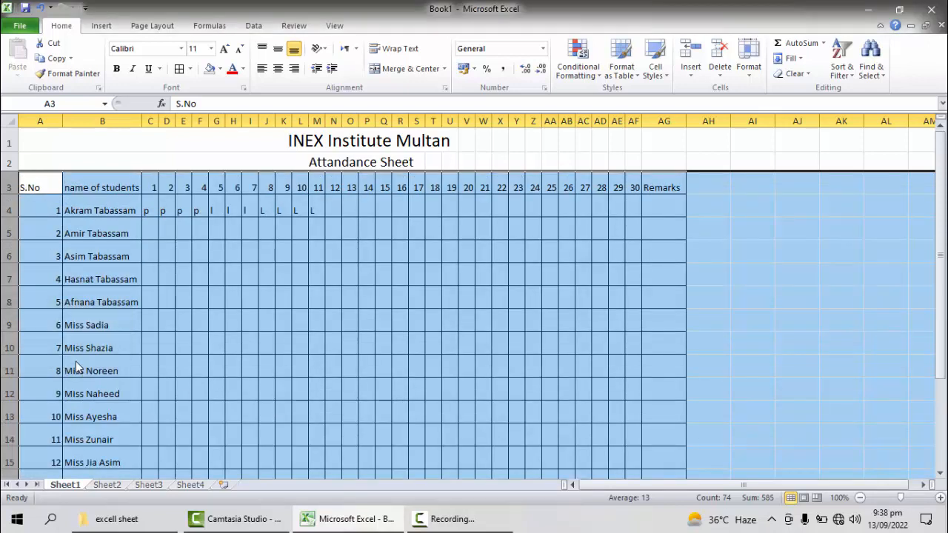
{"action": "left_click", "coordinate": [646, 269]}
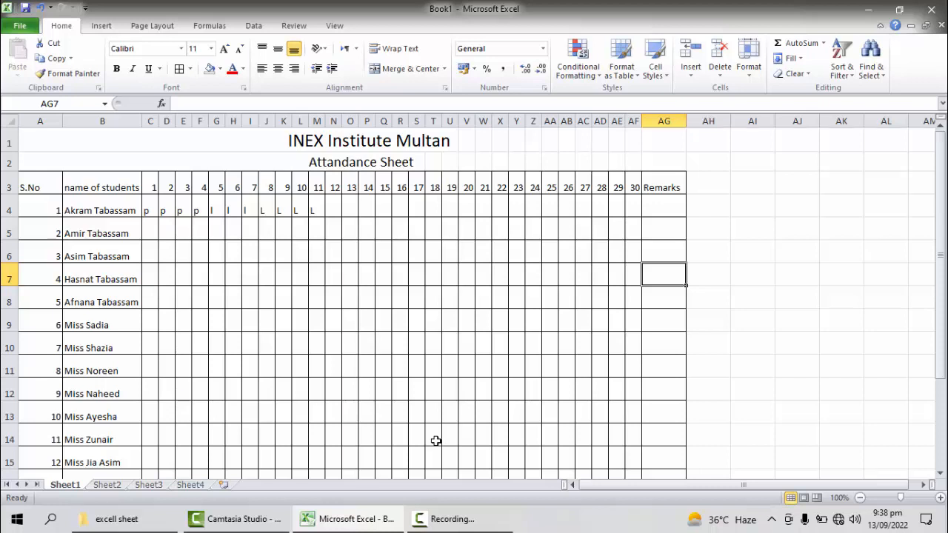
Step: Open Sheet2 and view the Store Sheet table from its title rows
{"action": "left_click", "coordinate": [108, 485]}
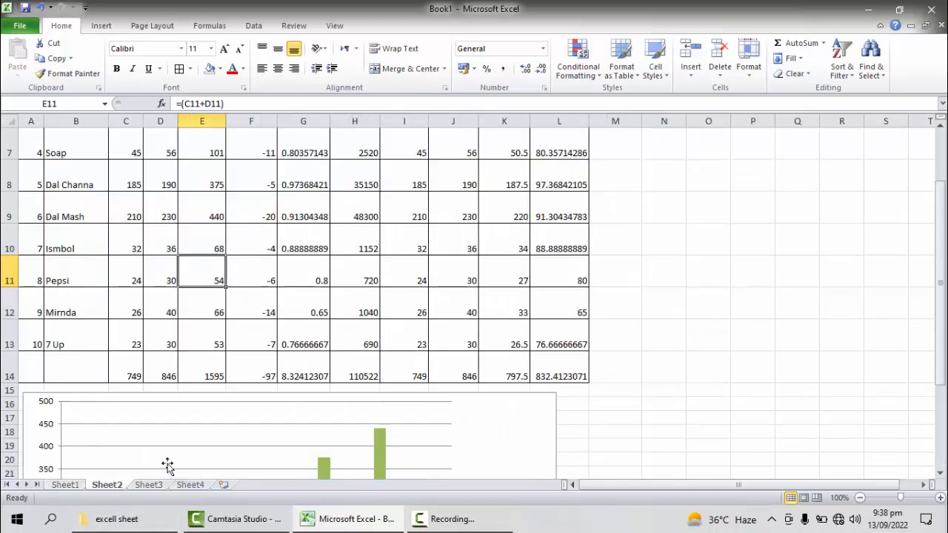
{"action": "scroll", "coordinate": [445, 266], "scroll_direction": "up", "scroll_amount": 2}
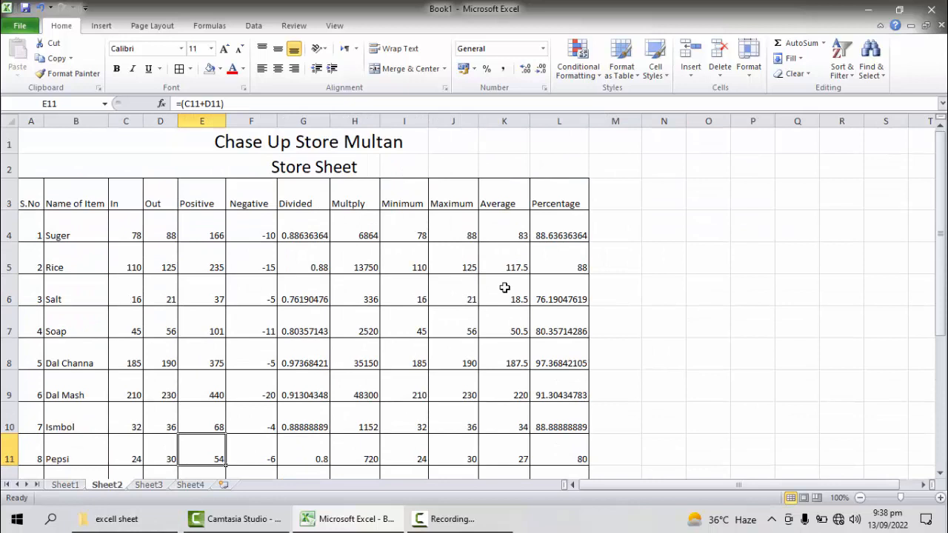
{"action": "left_click", "coordinate": [468, 519]}
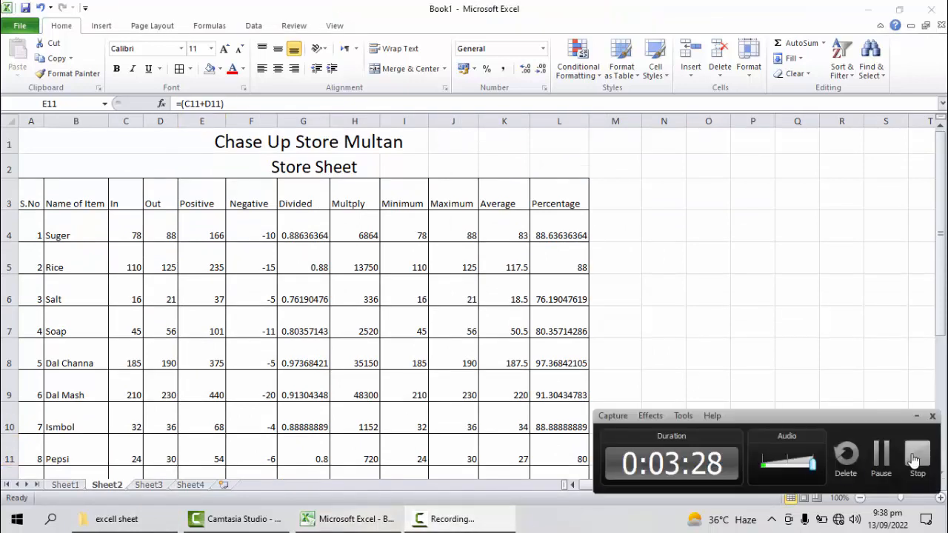
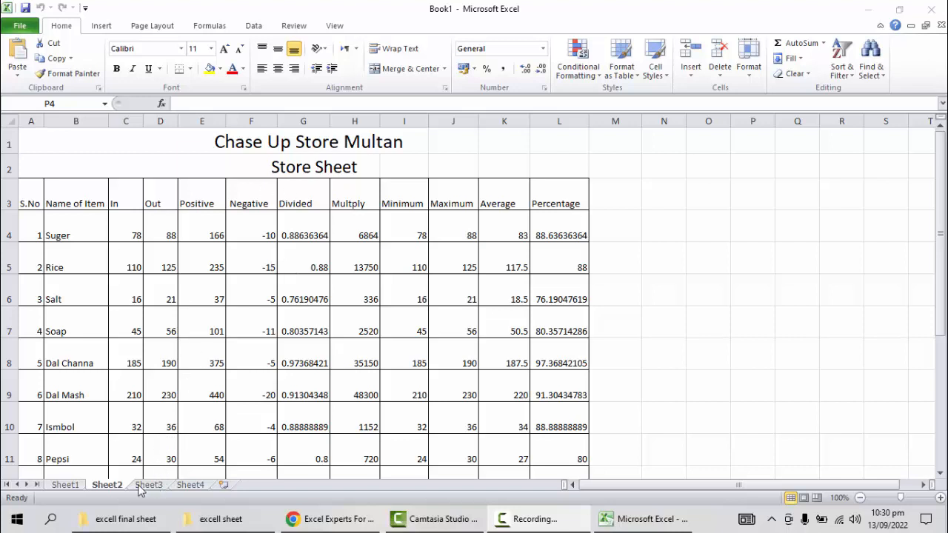
Step: Review the attendance sheet, store sheet, salary sheet and Sheet4 of the workbook, ending on the store sheet in Sheet2
{"action": "left_click", "coordinate": [68, 485]}
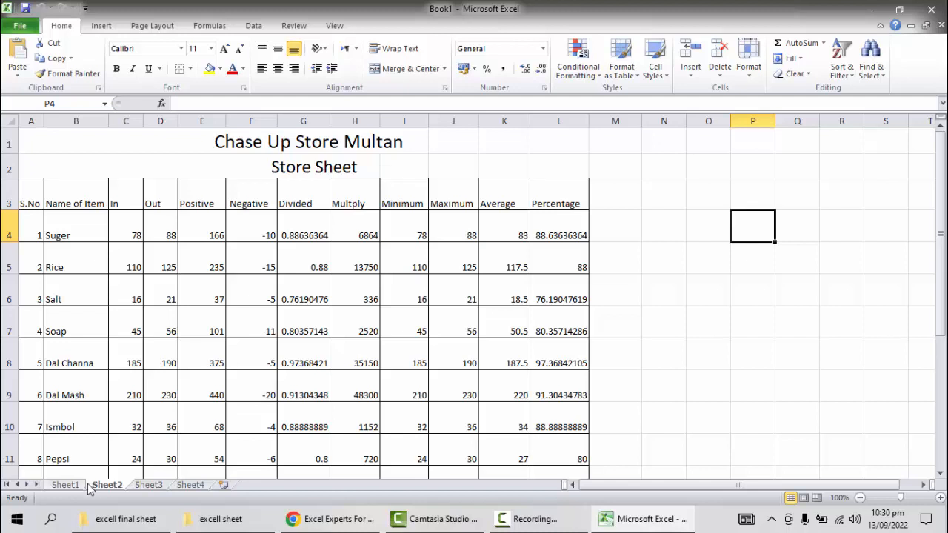
{"action": "left_click", "coordinate": [66, 486]}
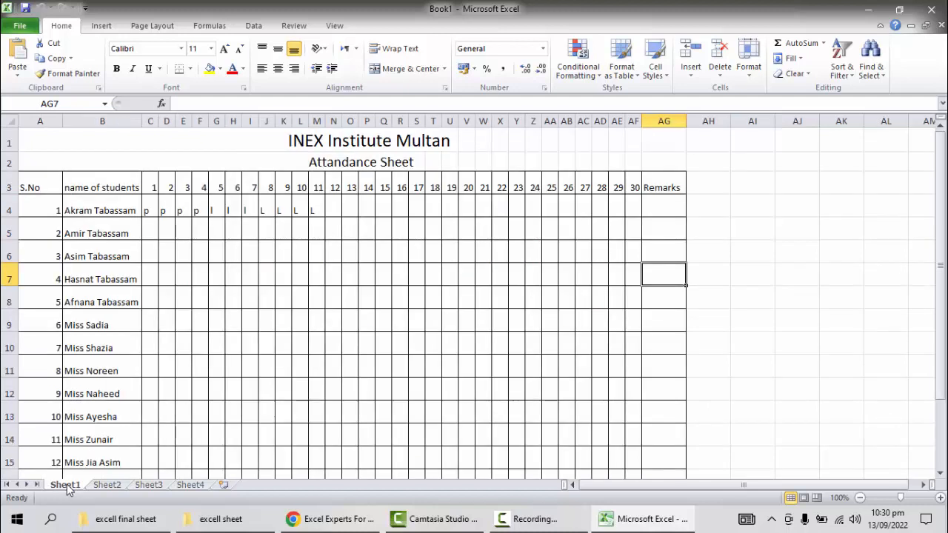
{"action": "left_click", "coordinate": [148, 486]}
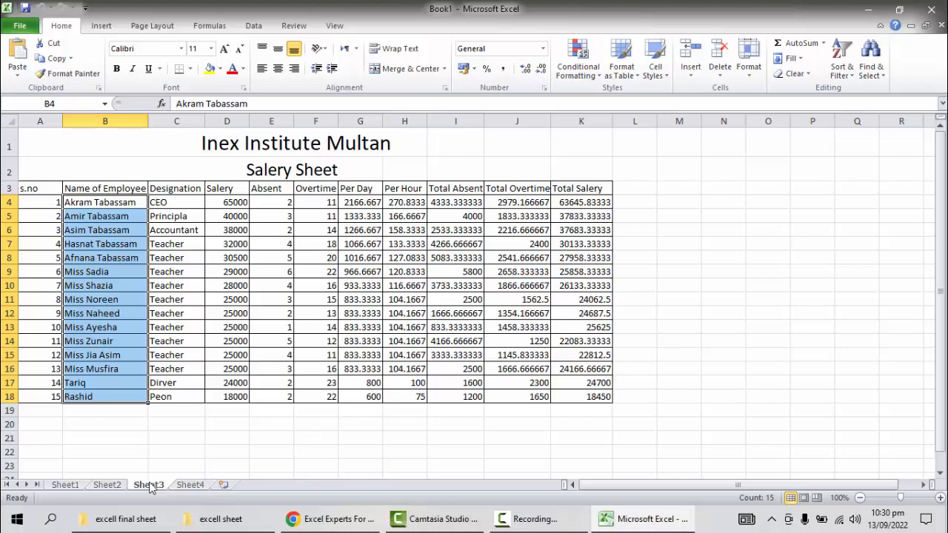
{"action": "left_click", "coordinate": [180, 487]}
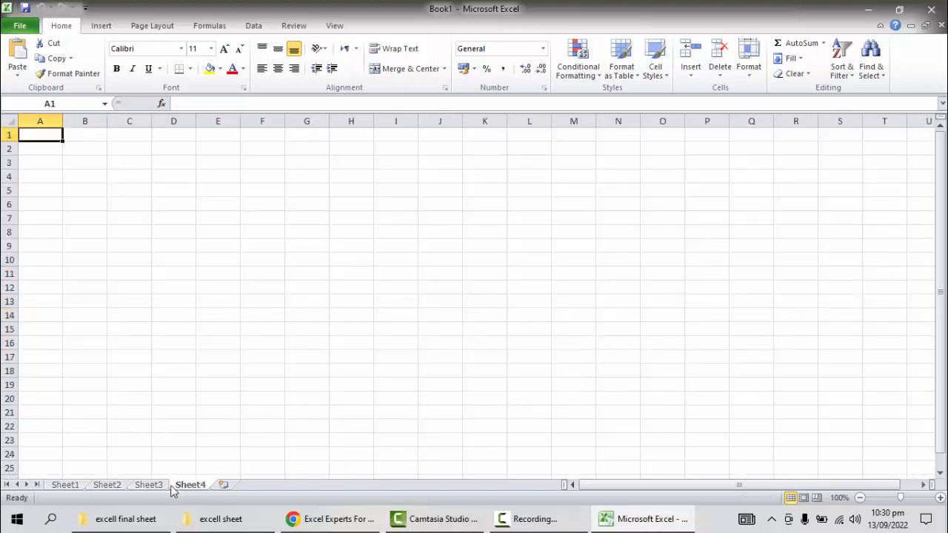
{"action": "left_click", "coordinate": [110, 487]}
{"action": "left_click", "coordinate": [74, 489]}
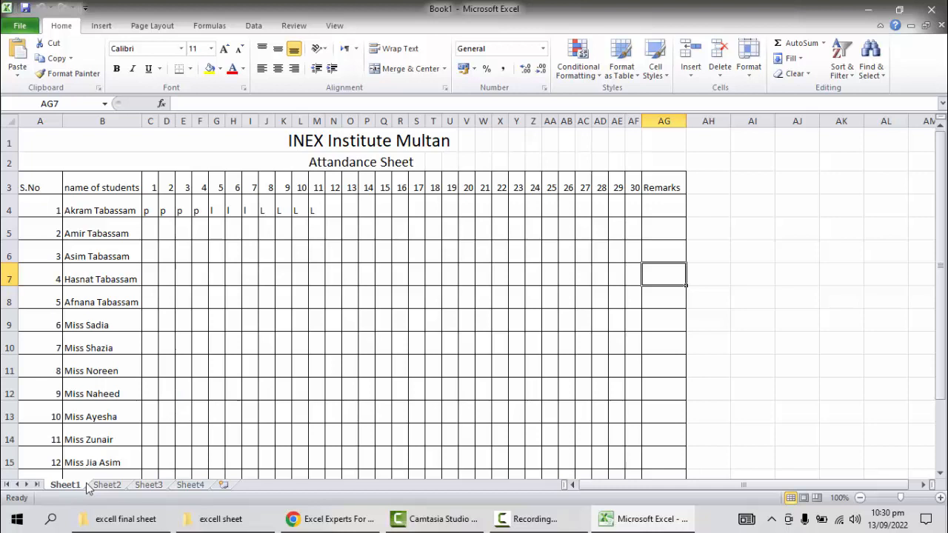
{"action": "left_click", "coordinate": [111, 487]}
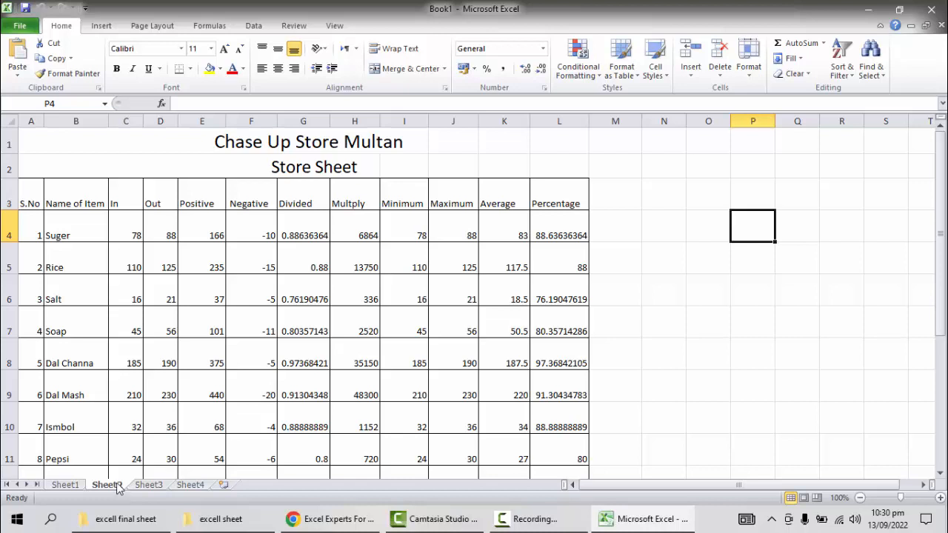
Step: Switch to Chrome and examine the Freelancer profile page, its top skills and the site's browse options
{"action": "left_click", "coordinate": [338, 521]}
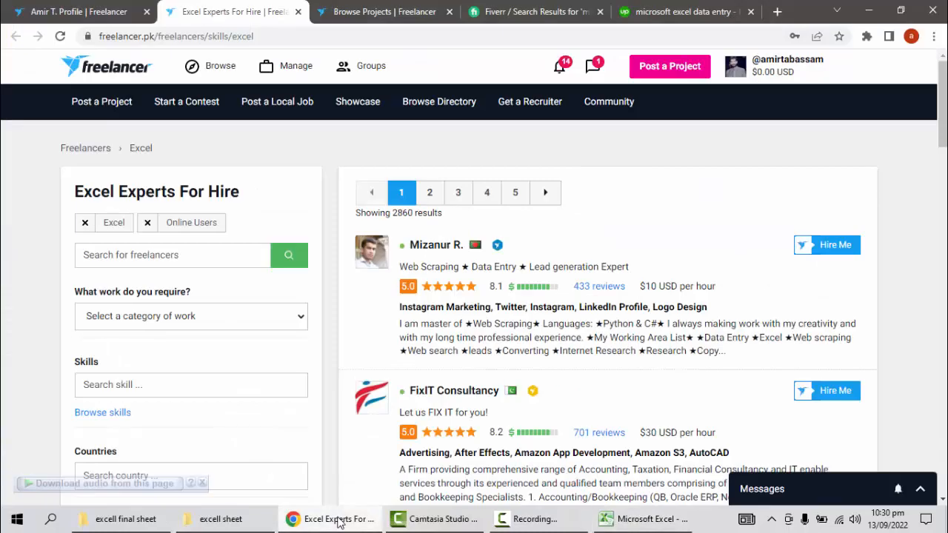
{"action": "left_click", "coordinate": [90, 13]}
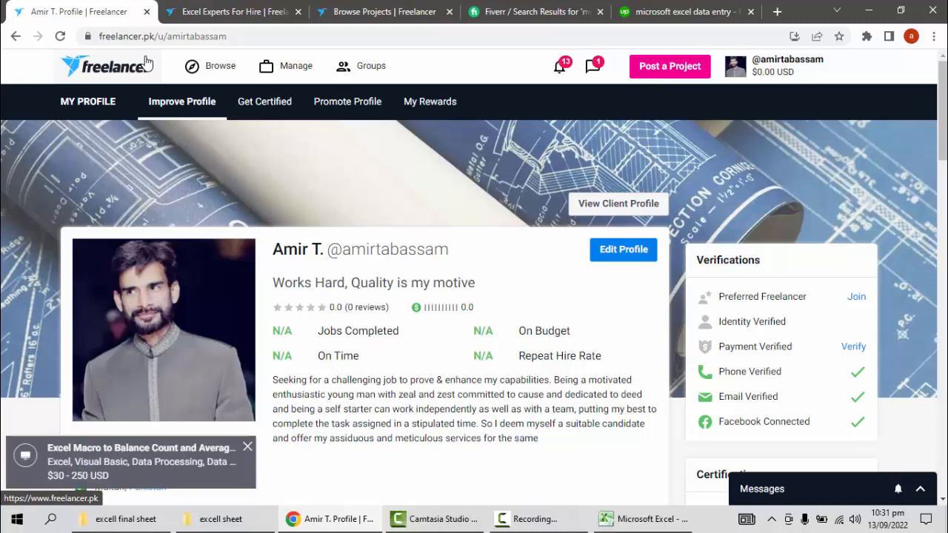
{"action": "left_click_drag", "start_coordinate": [944, 137], "coordinate": [931, 247]}
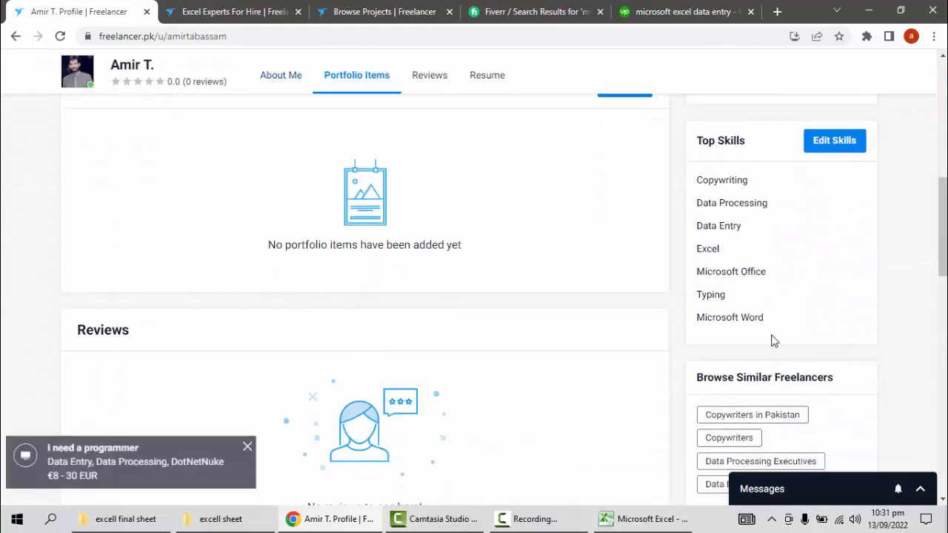
{"action": "left_click_drag", "start_coordinate": [944, 255], "coordinate": [935, 123]}
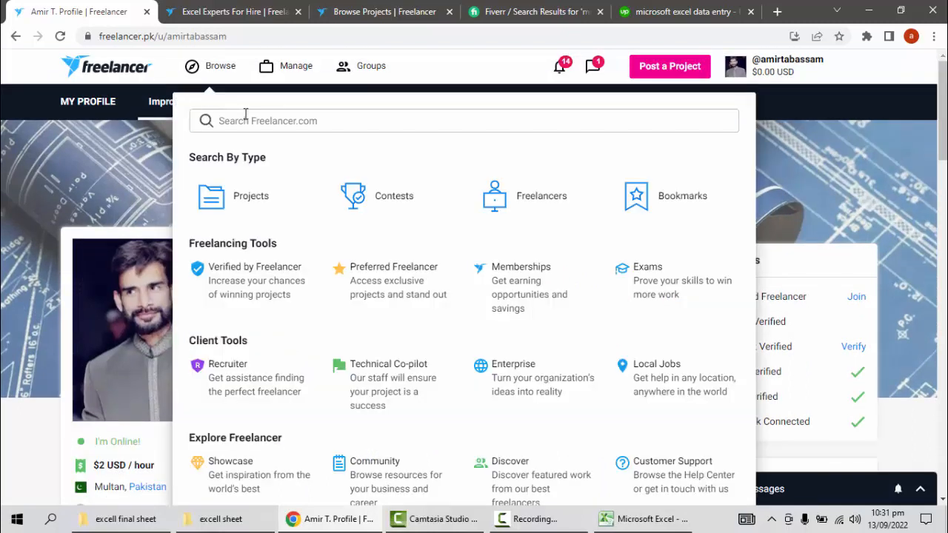
{"action": "mouse_move", "coordinate": [214, 68]}
Step: Look through the freelancers listed on Freelancer's Excel Experts For Hire page
{"action": "left_click", "coordinate": [213, 11]}
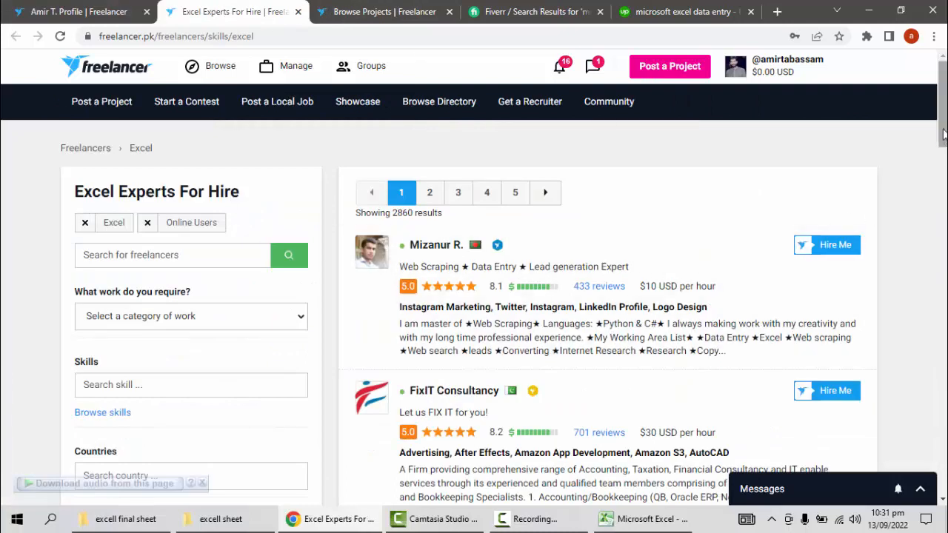
{"action": "scroll", "coordinate": [944, 133], "scroll_direction": "down", "scroll_amount": 2}
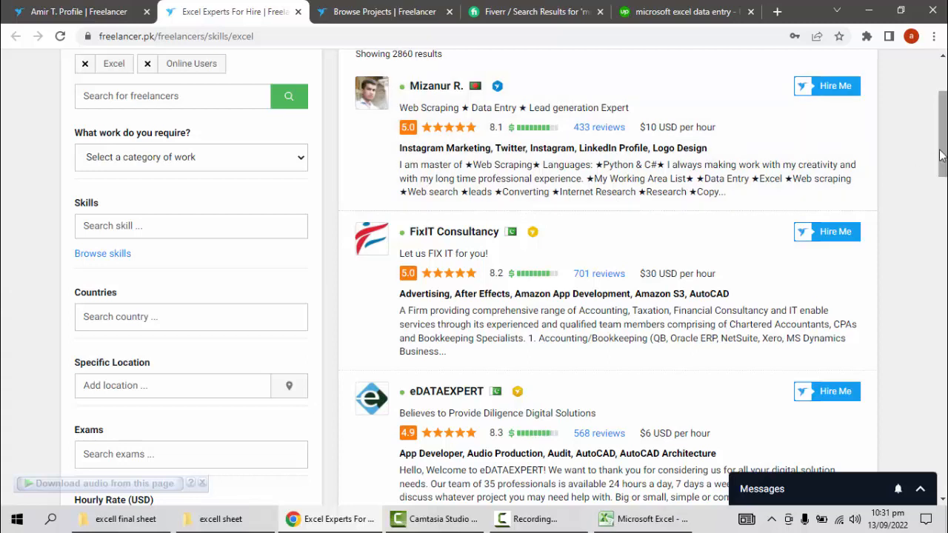
{"action": "scroll", "coordinate": [944, 167], "scroll_direction": "down", "scroll_amount": 1}
{"action": "left_click_drag", "start_coordinate": [945, 167], "coordinate": [944, 81]}
Step: Read through the first page of Freelancer projects requiring the Excel skill, checking their descriptions, budgets and bids
{"action": "left_click", "coordinate": [384, 12]}
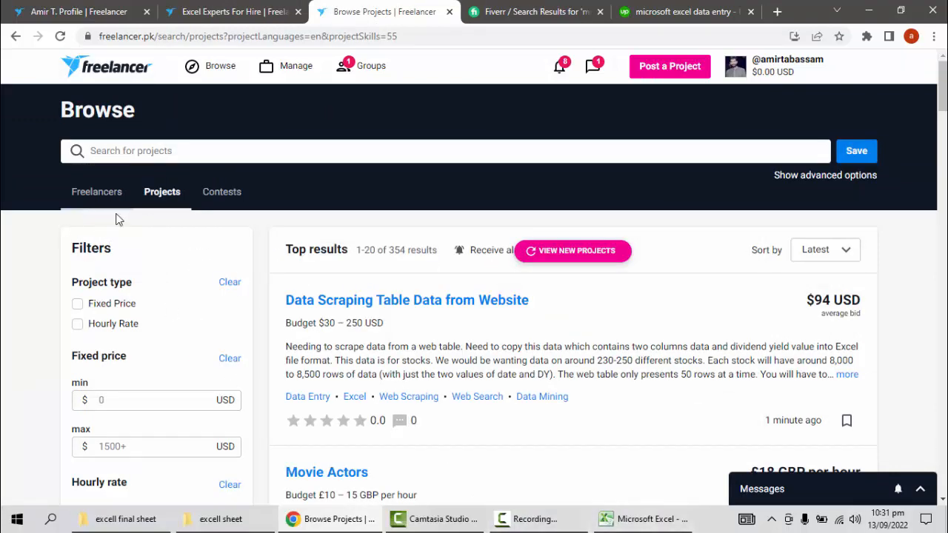
{"action": "left_click_drag", "start_coordinate": [944, 94], "coordinate": [944, 119]}
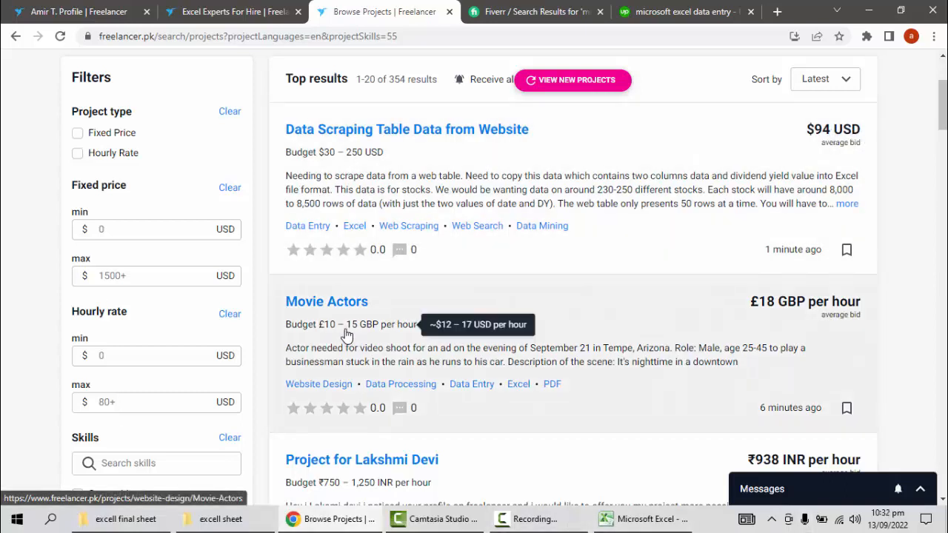
{"action": "scroll", "coordinate": [343, 385], "scroll_direction": "down", "scroll_amount": 3}
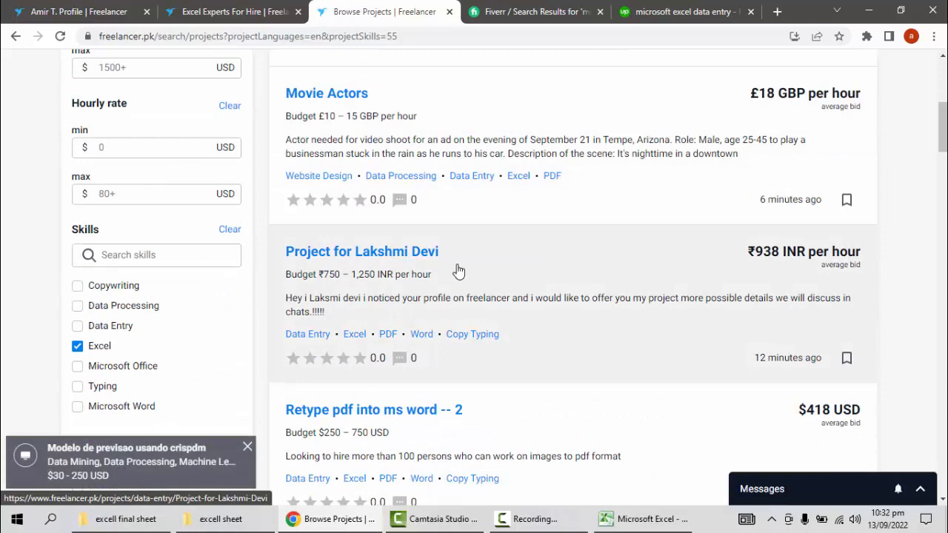
{"action": "scroll", "coordinate": [410, 422], "scroll_direction": "down", "scroll_amount": 1}
{"action": "scroll", "coordinate": [411, 428], "scroll_direction": "down", "scroll_amount": 2}
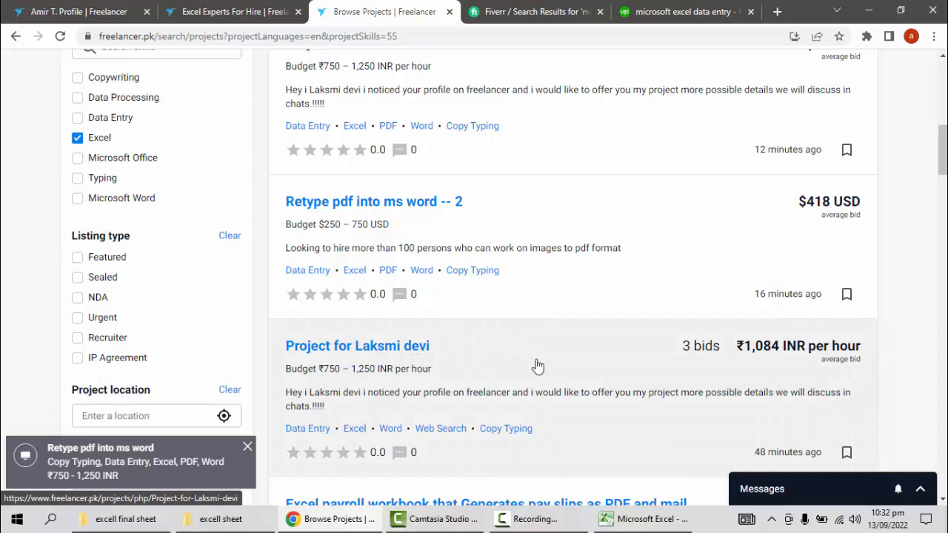
{"action": "scroll", "coordinate": [474, 278], "scroll_direction": "down", "scroll_amount": 2}
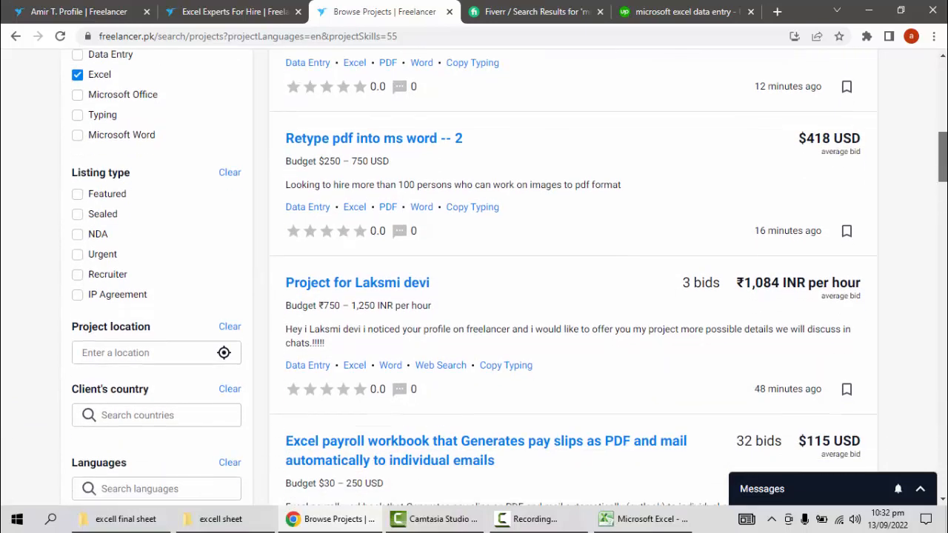
{"action": "scroll", "coordinate": [474, 278], "scroll_direction": "down", "scroll_amount": 3}
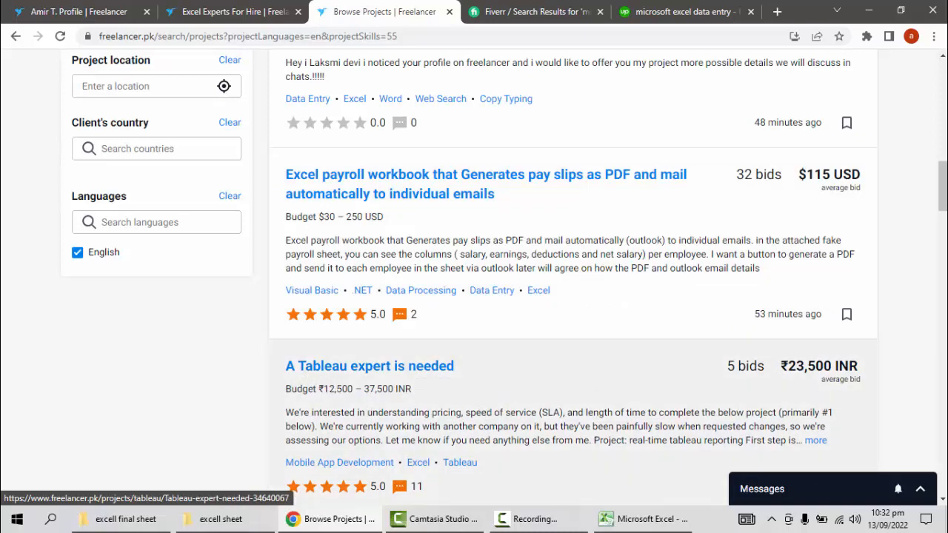
{"action": "left_click_drag", "start_coordinate": [942, 174], "coordinate": [944, 194]}
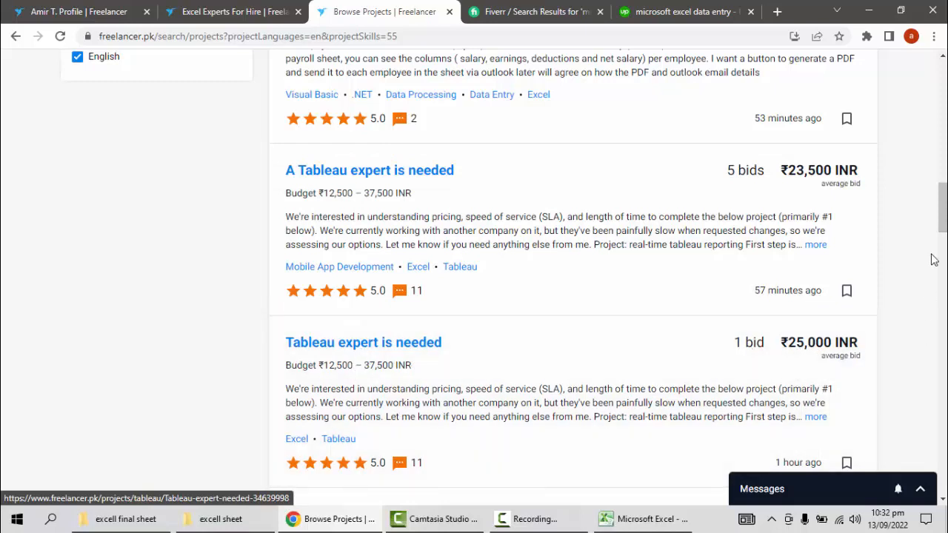
{"action": "left_click_drag", "start_coordinate": [943, 215], "coordinate": [939, 250]}
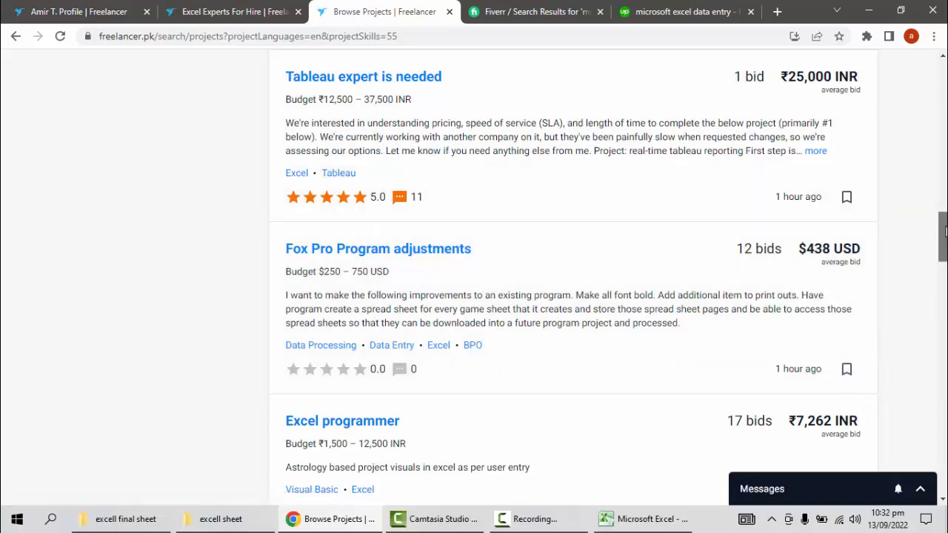
{"action": "scroll", "coordinate": [944, 252], "scroll_direction": "down", "scroll_amount": 3}
{"action": "left_click_drag", "start_coordinate": [944, 252], "coordinate": [943, 327]}
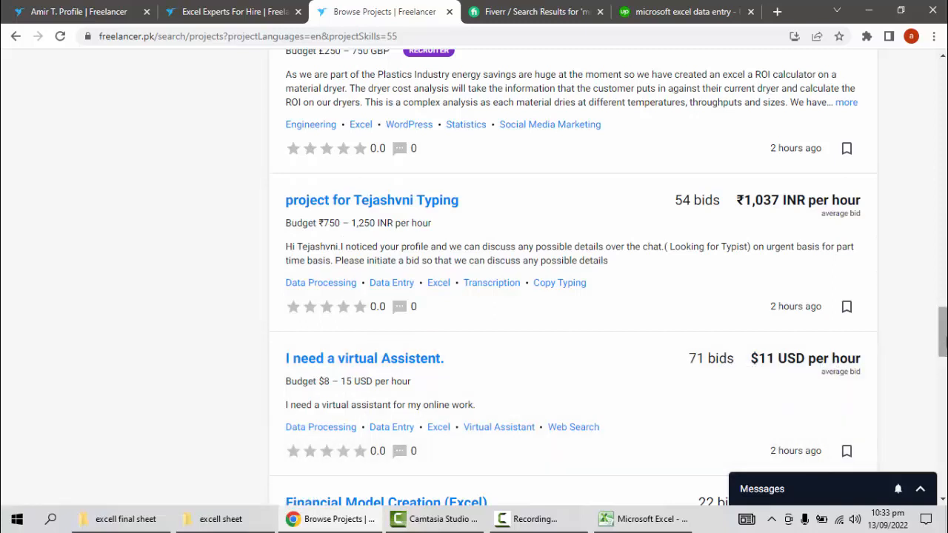
{"action": "left_click_drag", "start_coordinate": [945, 339], "coordinate": [944, 428]}
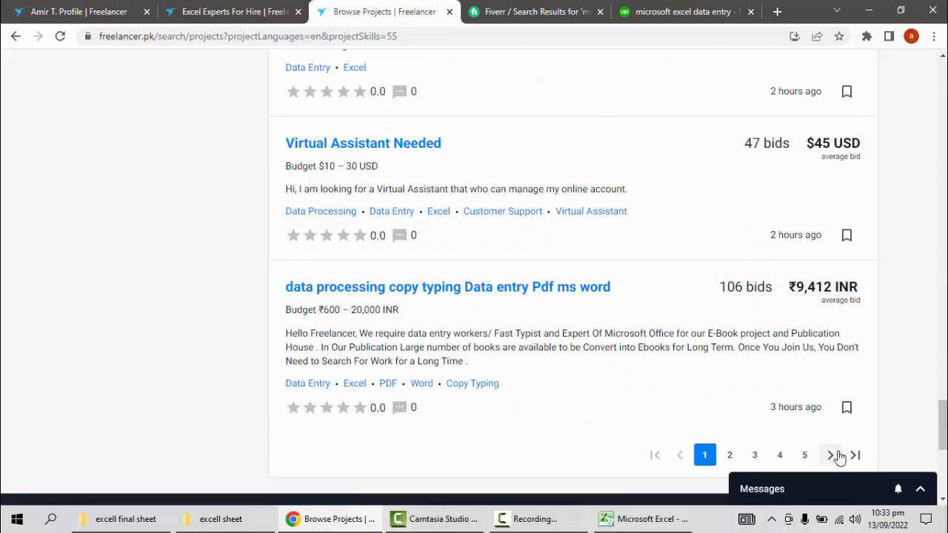
Step: Open page 2 of the Freelancer project results and look over its first listings and the site address
{"action": "left_click", "coordinate": [730, 455]}
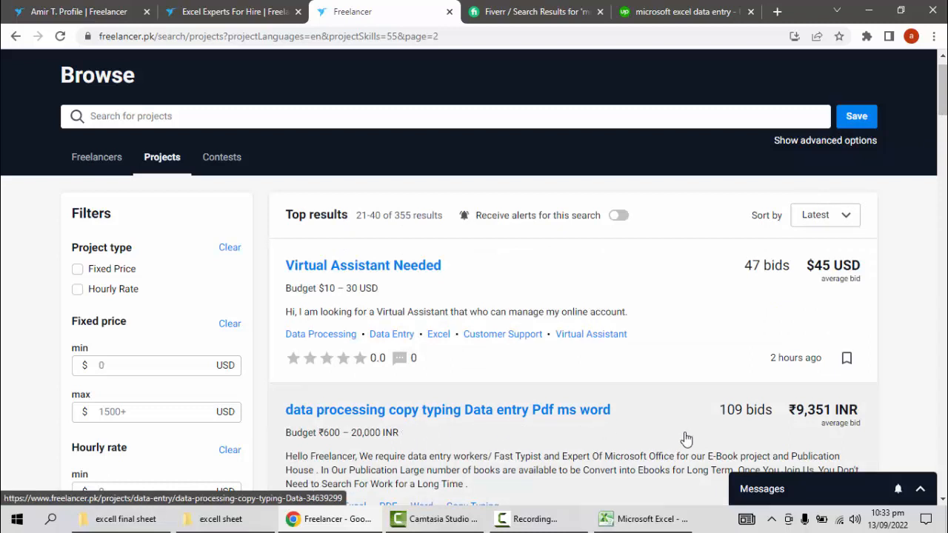
{"action": "left_click_drag", "start_coordinate": [944, 113], "coordinate": [943, 126]}
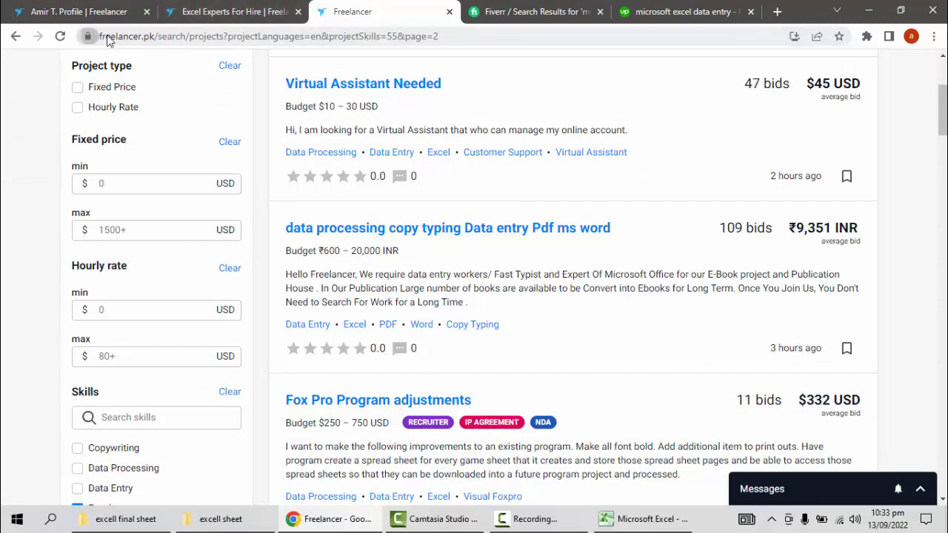
{"action": "left_click", "coordinate": [156, 34]}
Step: Examine the Fiverr gig results for "microsoft excel", including the sellers' starting prices and the site address
{"action": "left_click", "coordinate": [523, 15]}
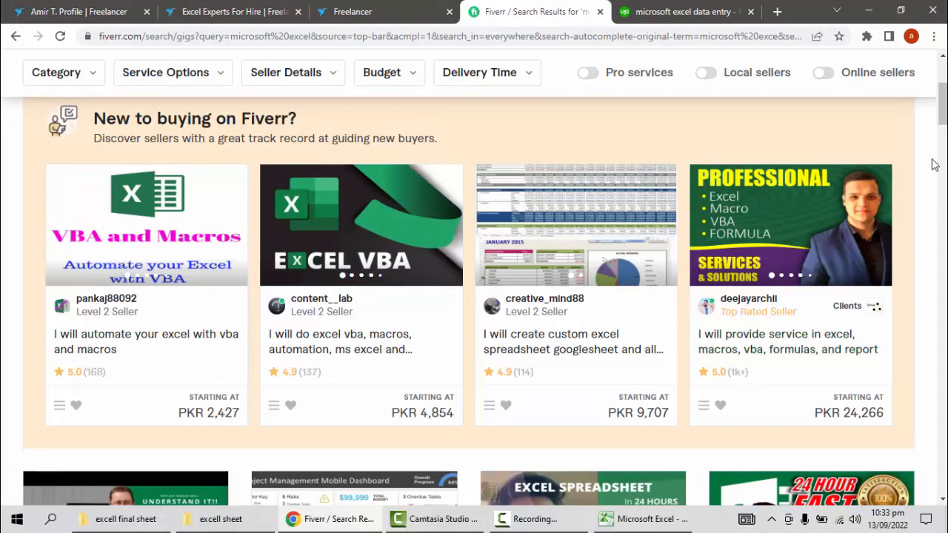
{"action": "left_click_drag", "start_coordinate": [944, 111], "coordinate": [947, 156]}
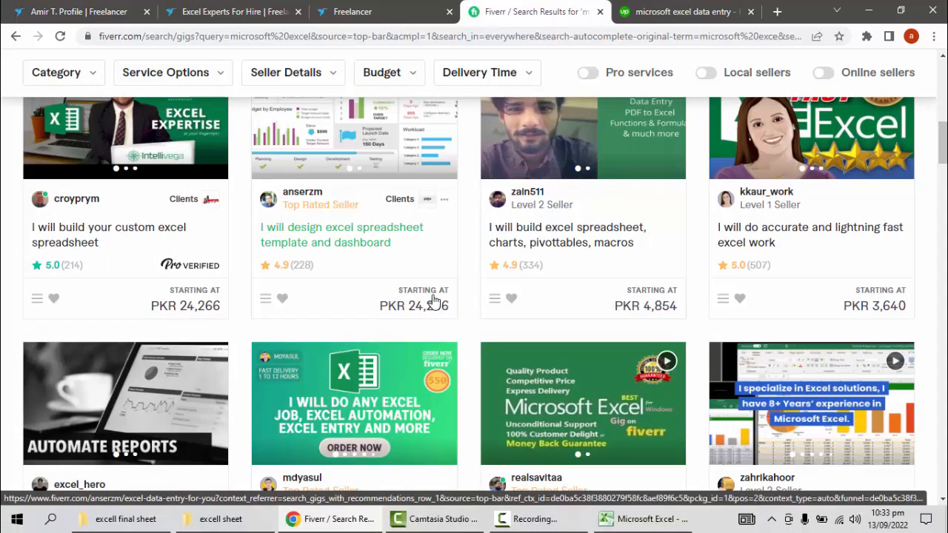
{"action": "left_click_drag", "start_coordinate": [946, 142], "coordinate": [921, 79]}
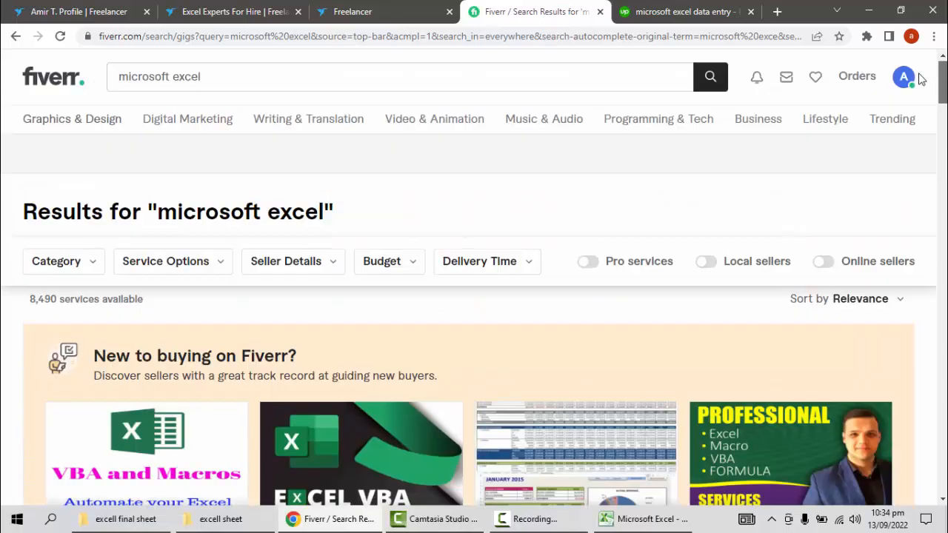
{"action": "left_click", "coordinate": [119, 43]}
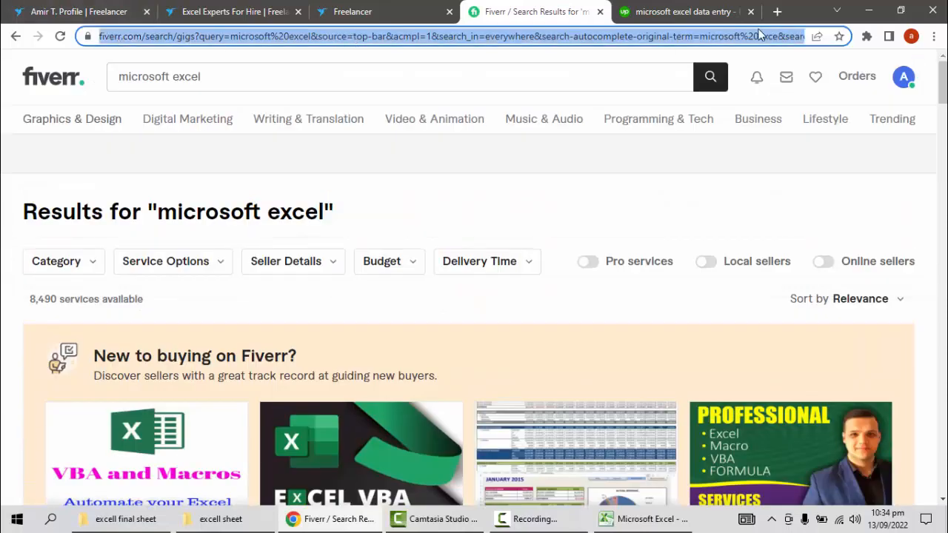
Step: Examine the Upwork freelancer results for "microsoft excel data entry", including hourly rates and earnings
{"action": "left_click", "coordinate": [646, 11]}
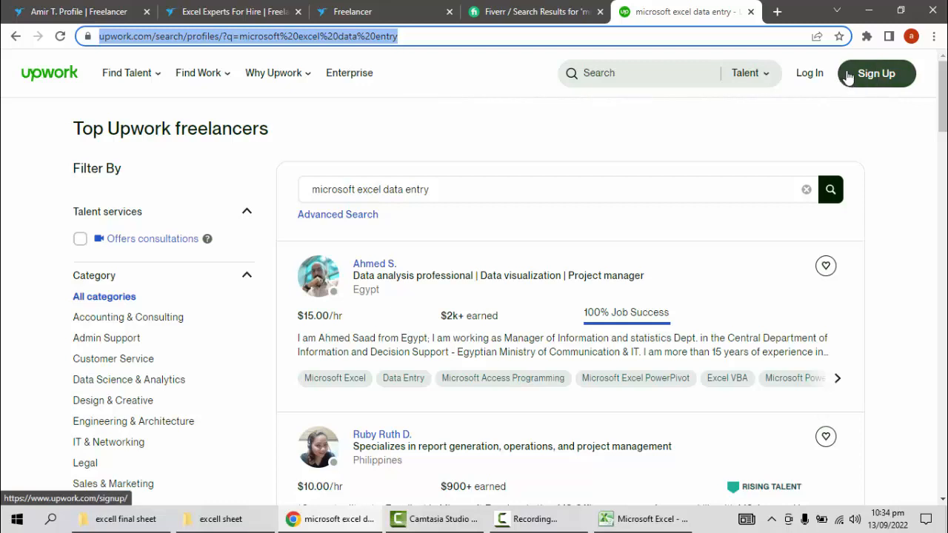
{"action": "left_click_drag", "start_coordinate": [943, 108], "coordinate": [946, 134]}
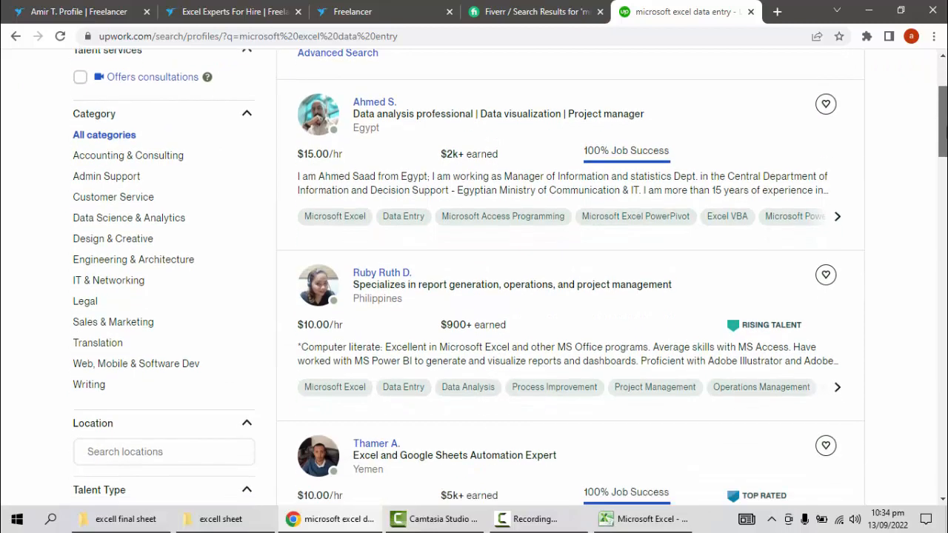
{"action": "left_click_drag", "start_coordinate": [947, 133], "coordinate": [946, 182]}
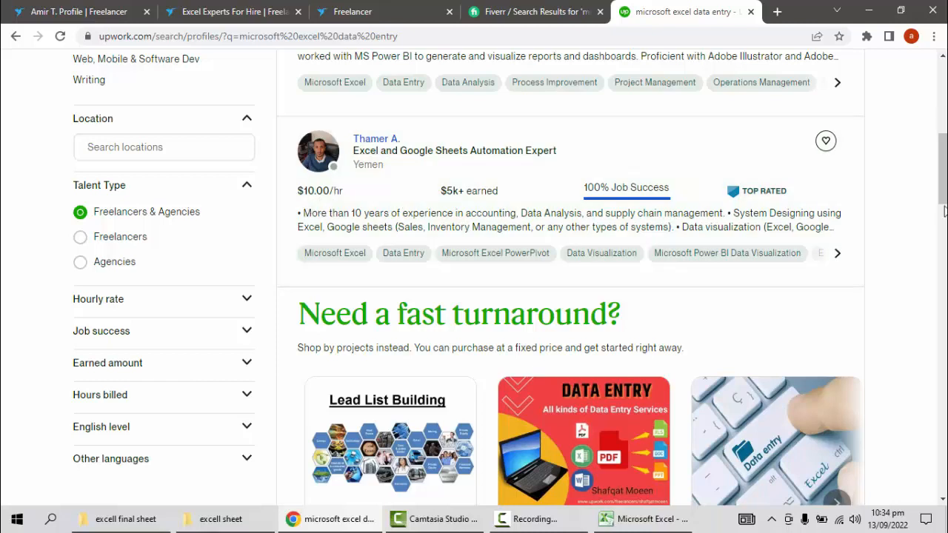
{"action": "left_click_drag", "start_coordinate": [942, 205], "coordinate": [944, 312]}
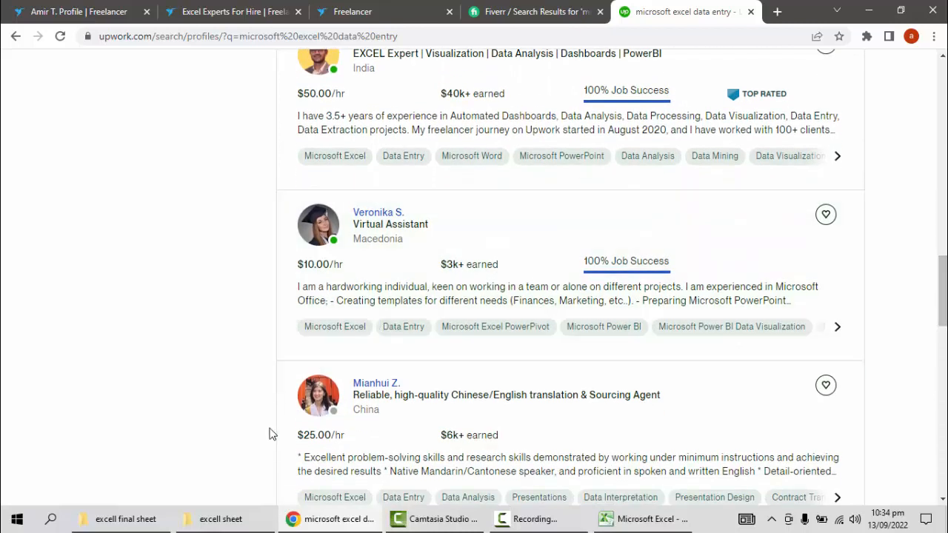
Step: Go back to the start of Freelancer's project results and return to the Freelancer profile page
{"action": "left_click", "coordinate": [338, 13]}
{"action": "left_click_drag", "start_coordinate": [941, 93], "coordinate": [938, 35]}
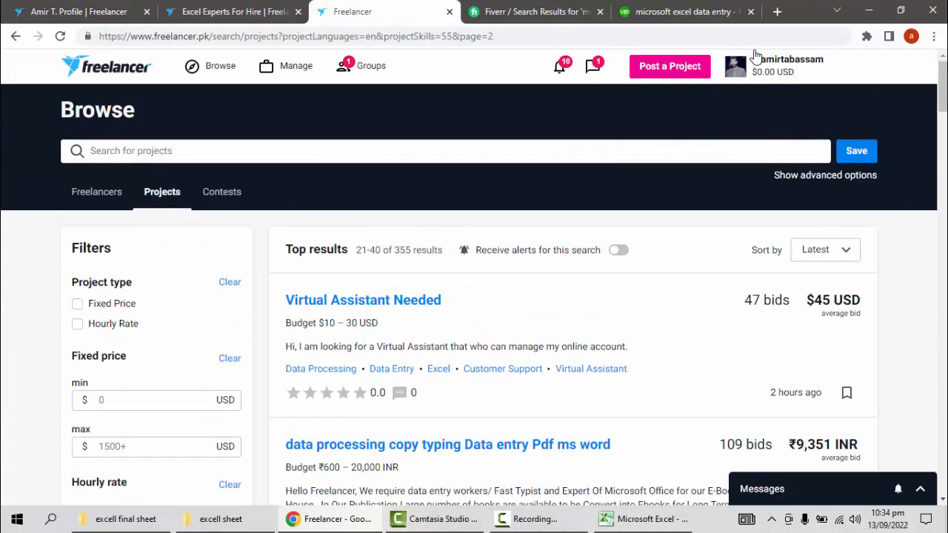
{"action": "left_click", "coordinate": [138, 13]}
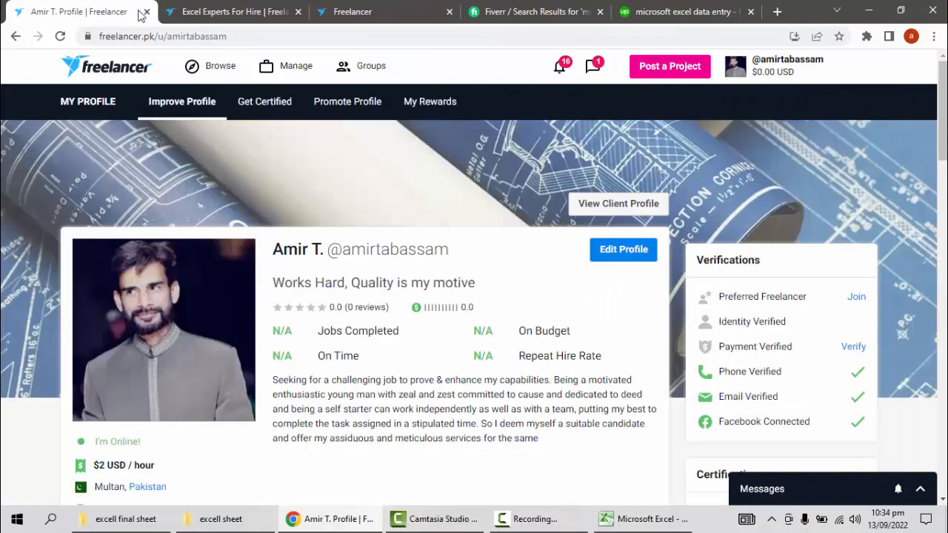
Step: Look over the Freelancer profile page and open the Excel experts for hire listing
{"action": "mouse_move", "coordinate": [942, 133]}
{"action": "left_mouse_down"}
{"action": "mouse_move", "coordinate": [942, 172]}
{"action": "mouse_move", "coordinate": [942, 119]}
{"action": "left_mouse_up"}
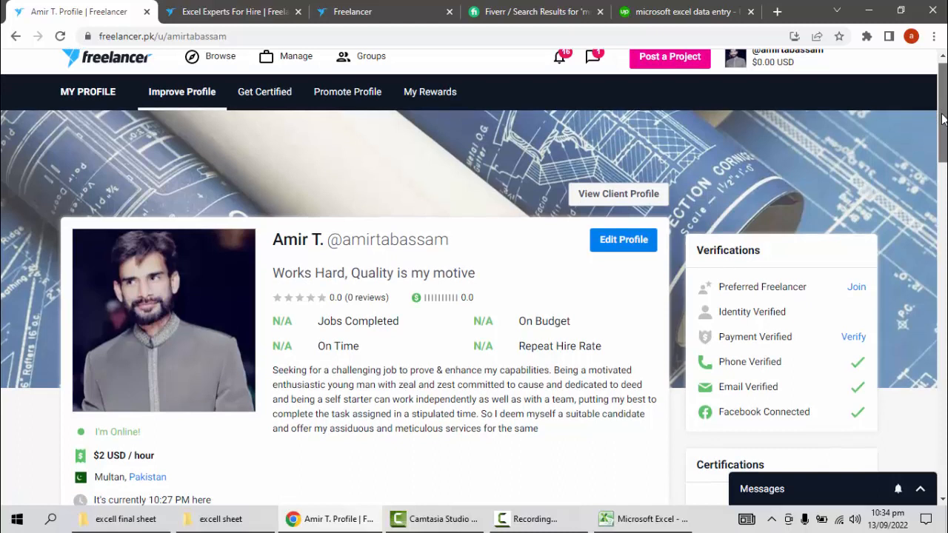
{"action": "left_click_drag", "start_coordinate": [942, 123], "coordinate": [843, 70]}
{"action": "left_click", "coordinate": [221, 10]}
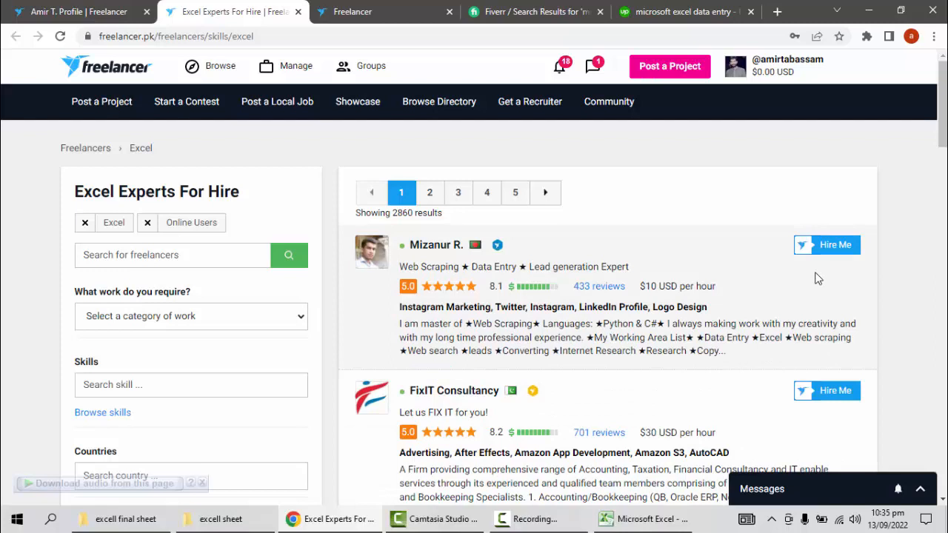
Step: Examine the first Excel projects on page 2 of Freelancer's project results, including their budgets and average bids
{"action": "left_click", "coordinate": [363, 11]}
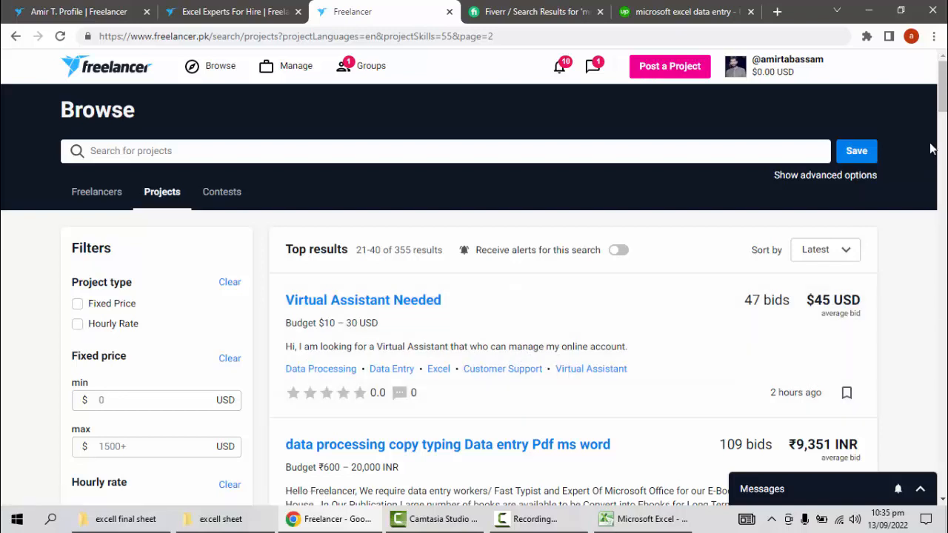
{"action": "left_click_drag", "start_coordinate": [942, 99], "coordinate": [942, 100]}
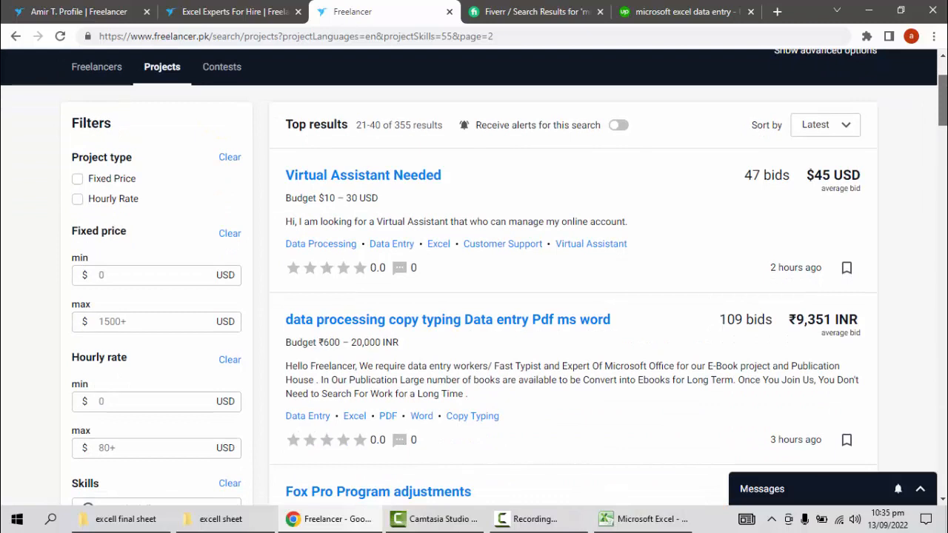
{"action": "left_click_drag", "start_coordinate": [942, 100], "coordinate": [943, 131]}
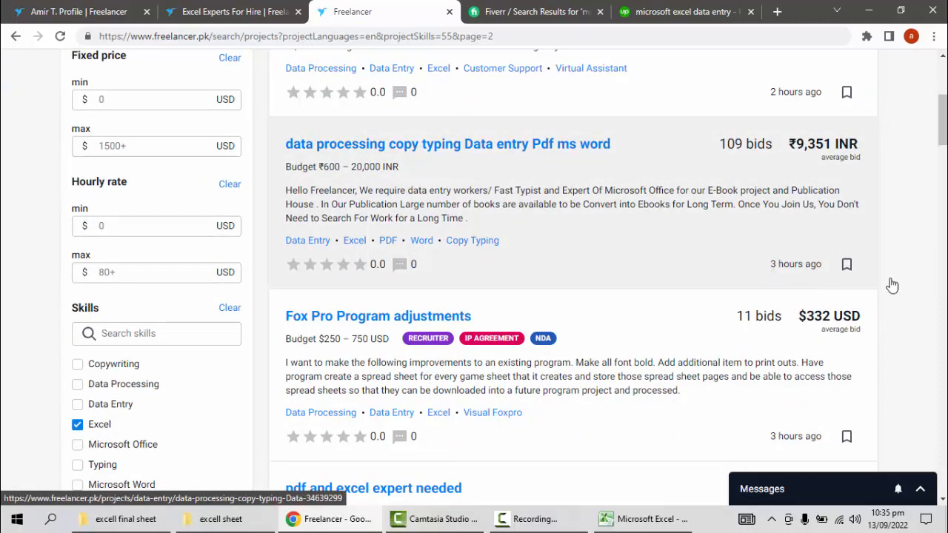
Step: Review the Fiverr "microsoft excel" results from the heading down to the gig cards, checking seller ratings and starting prices
{"action": "left_click", "coordinate": [494, 18]}
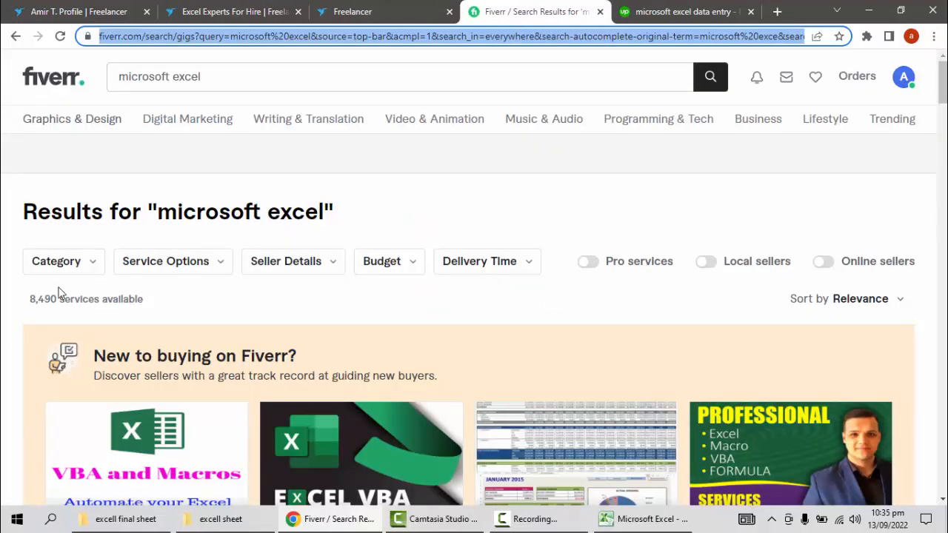
{"action": "left_click_drag", "start_coordinate": [157, 212], "coordinate": [351, 217]}
{"action": "left_click", "coordinate": [351, 217]}
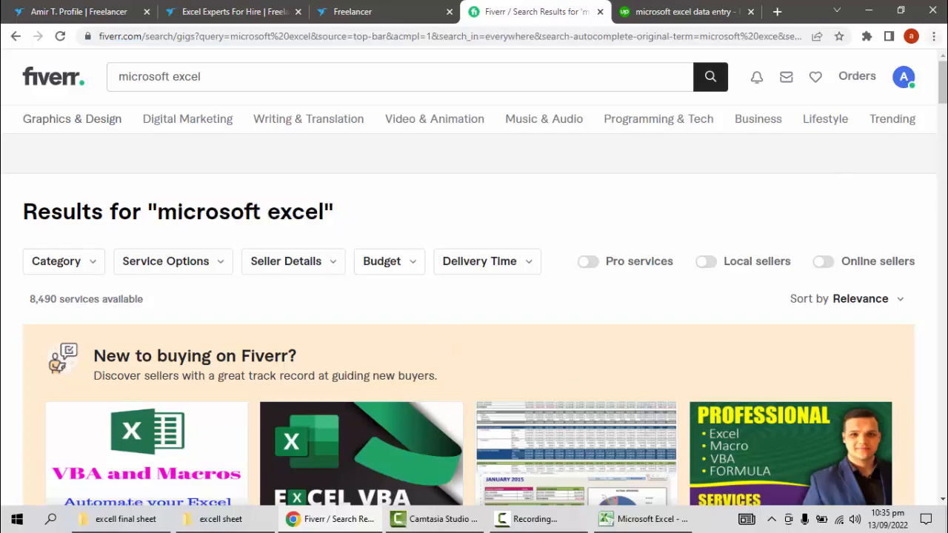
{"action": "left_click_drag", "start_coordinate": [942, 89], "coordinate": [942, 357]}
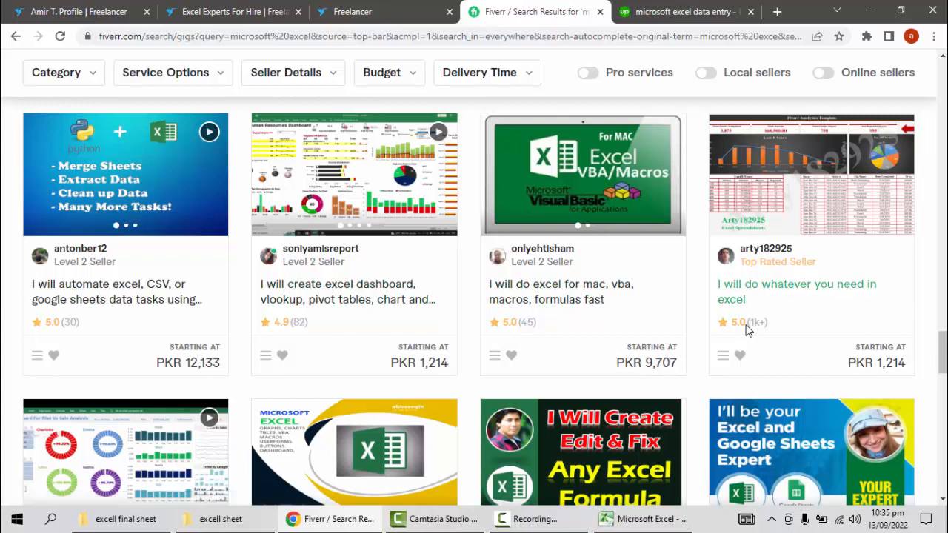
{"action": "left_click_drag", "start_coordinate": [740, 322], "coordinate": [732, 326]}
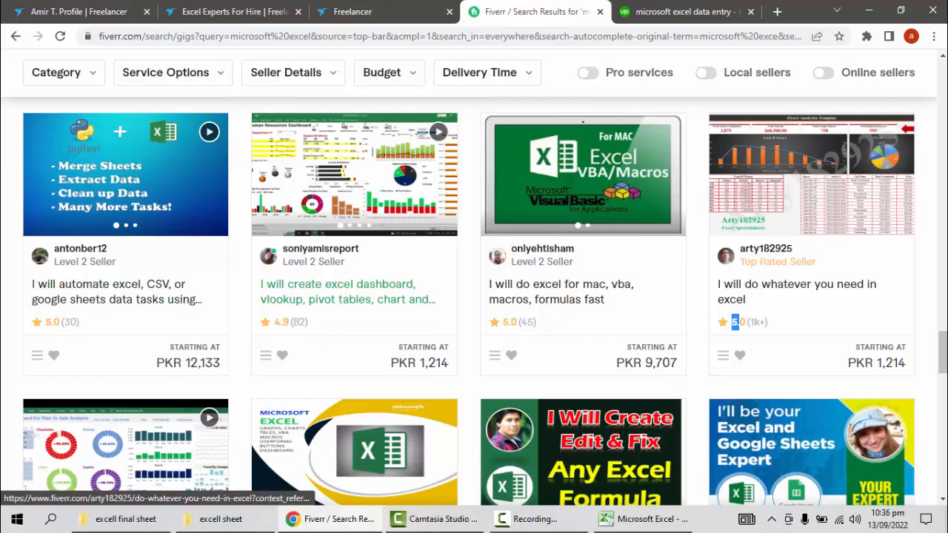
{"action": "left_click_drag", "start_coordinate": [943, 348], "coordinate": [937, 60]}
Step: Revisit the Upwork and Freelancer project results, and switch to the Store Sheet in Excel
{"action": "left_click", "coordinate": [698, 12]}
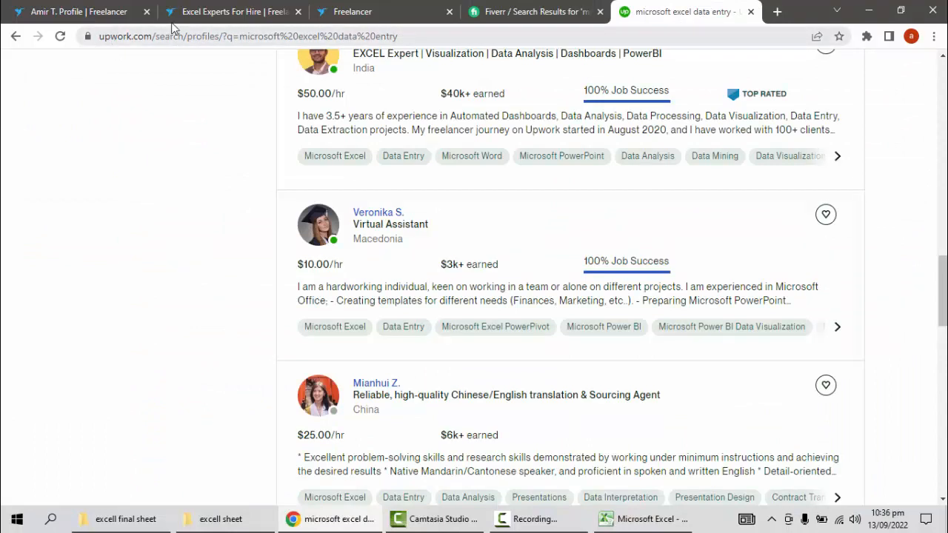
{"action": "left_click", "coordinate": [342, 16]}
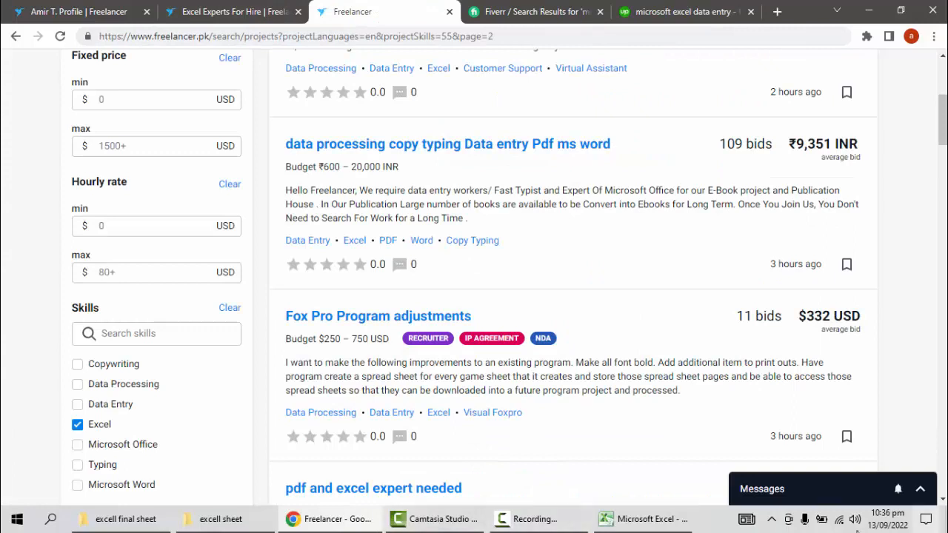
{"action": "left_click", "coordinate": [655, 518]}
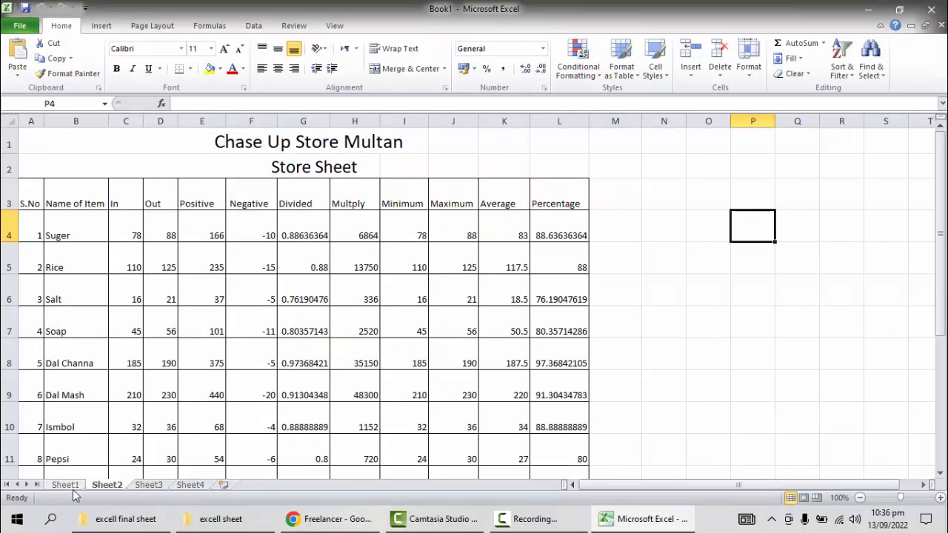
{"action": "double_click", "coordinate": [672, 356]}
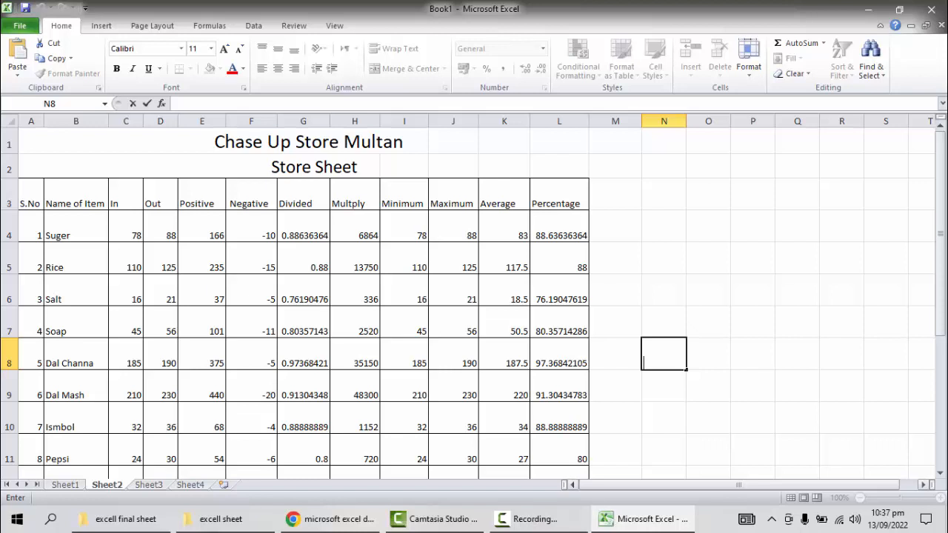
Step: Switch to Chrome and look over the first Upwork freelancers for "microsoft excel data entry" and the Freelancer profile
{"action": "left_click", "coordinate": [309, 521]}
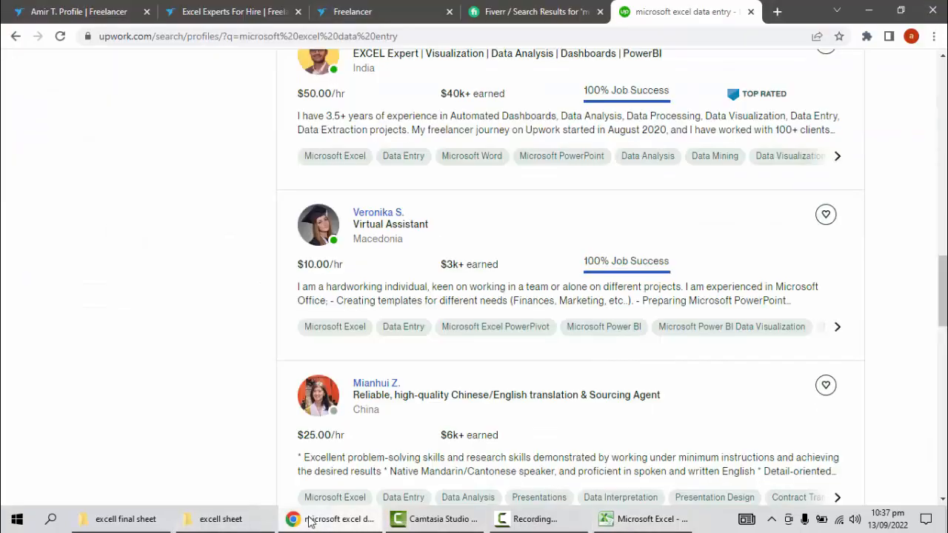
{"action": "left_click_drag", "start_coordinate": [942, 314], "coordinate": [919, 138]}
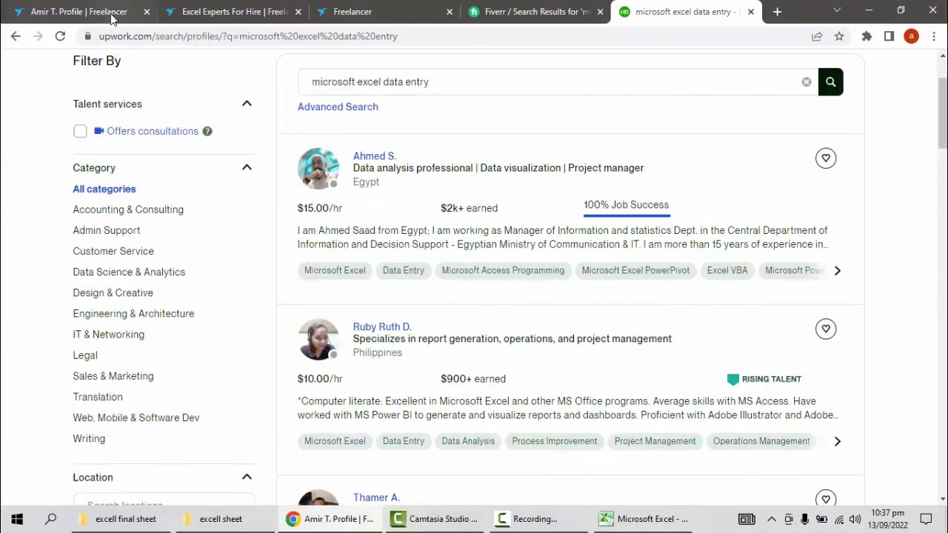
{"action": "left_click", "coordinate": [112, 13]}
Step: Return to the start of page 2 of Freelancer's project results and switch back to the Excel Store Sheet
{"action": "left_click", "coordinate": [324, 15]}
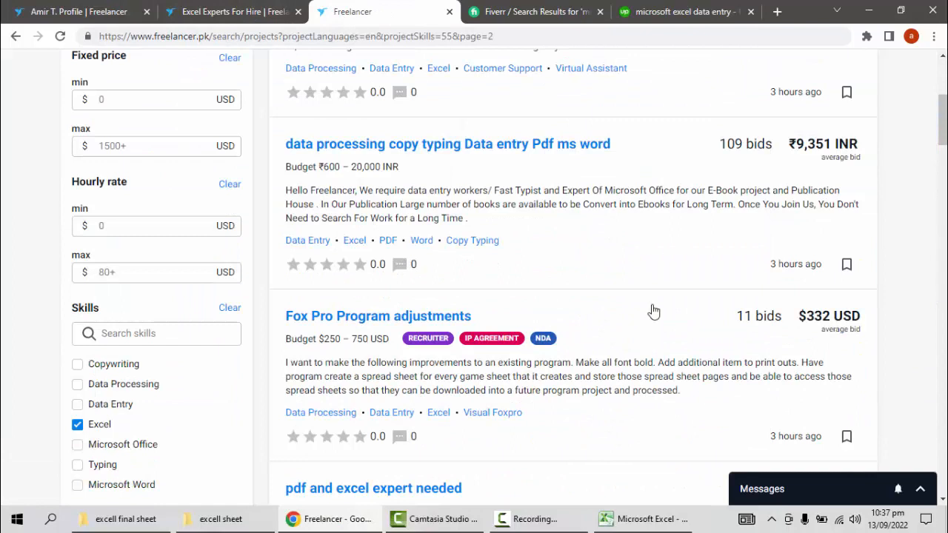
{"action": "left_click_drag", "start_coordinate": [937, 143], "coordinate": [942, 68]}
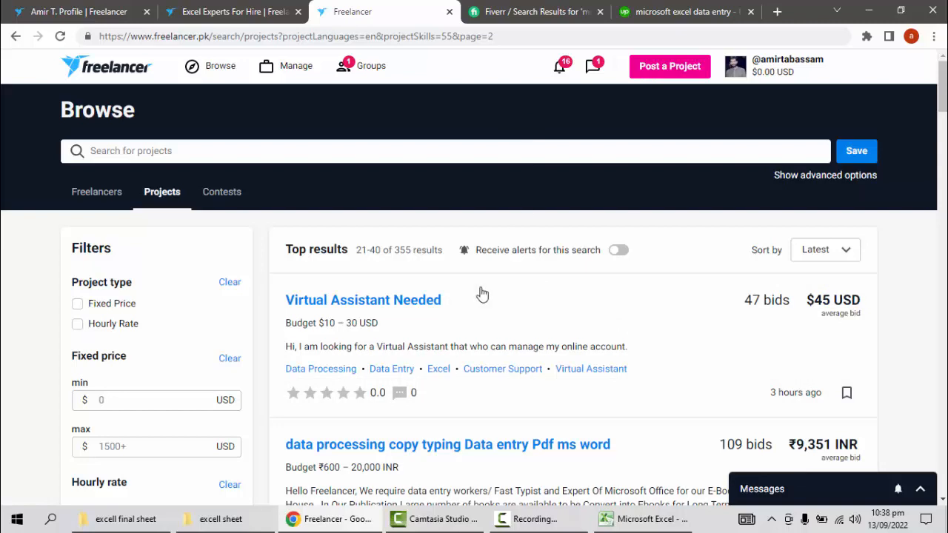
{"action": "left_click", "coordinate": [655, 524]}
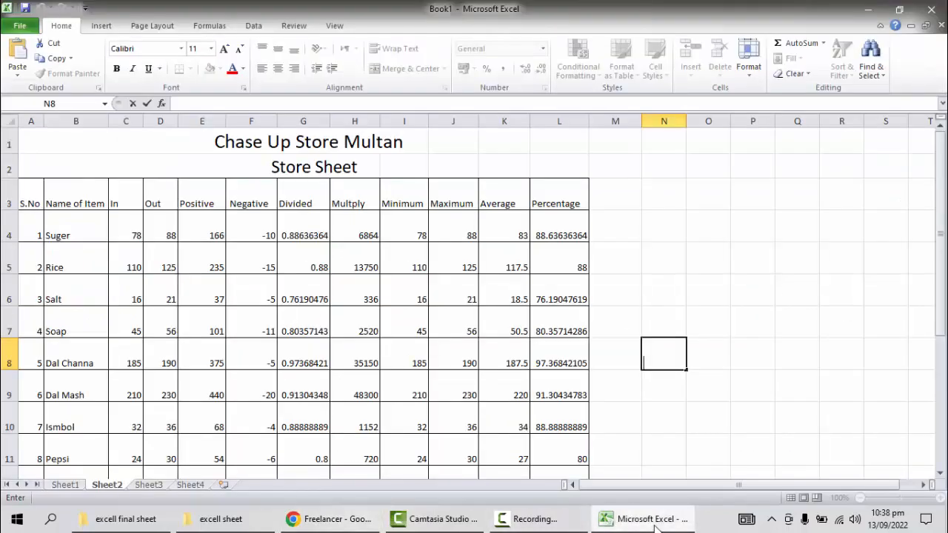